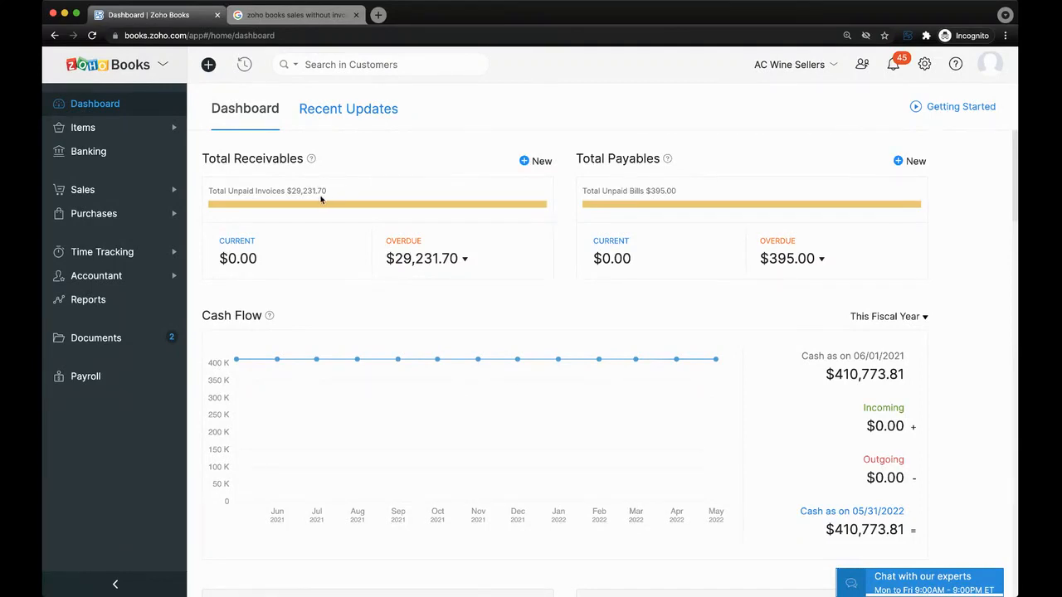
{"action": "mouse_move", "coordinate": [321, 209]}
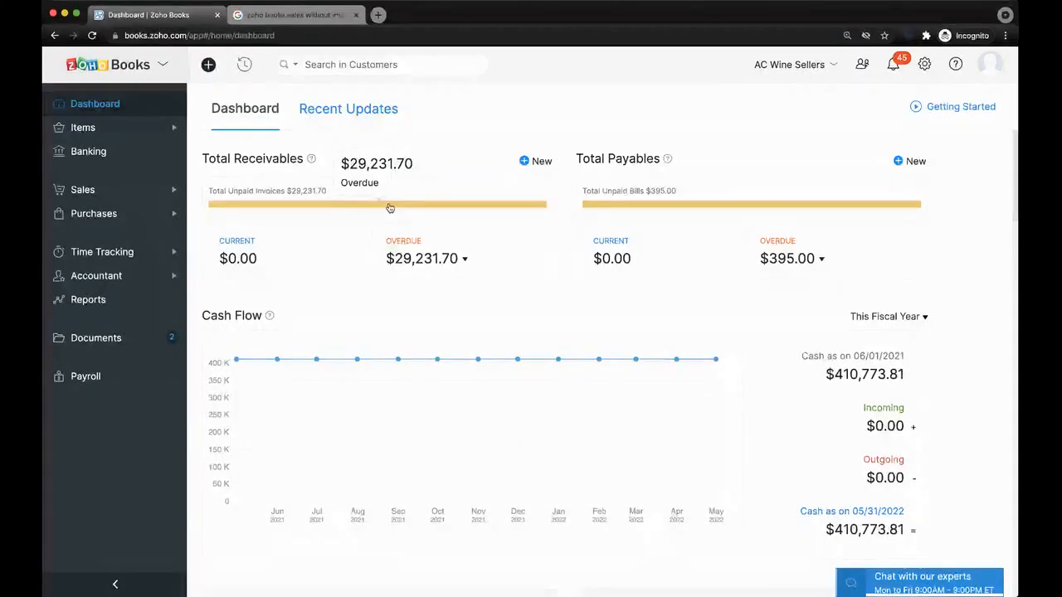
{"action": "left_click", "coordinate": [442, 259]}
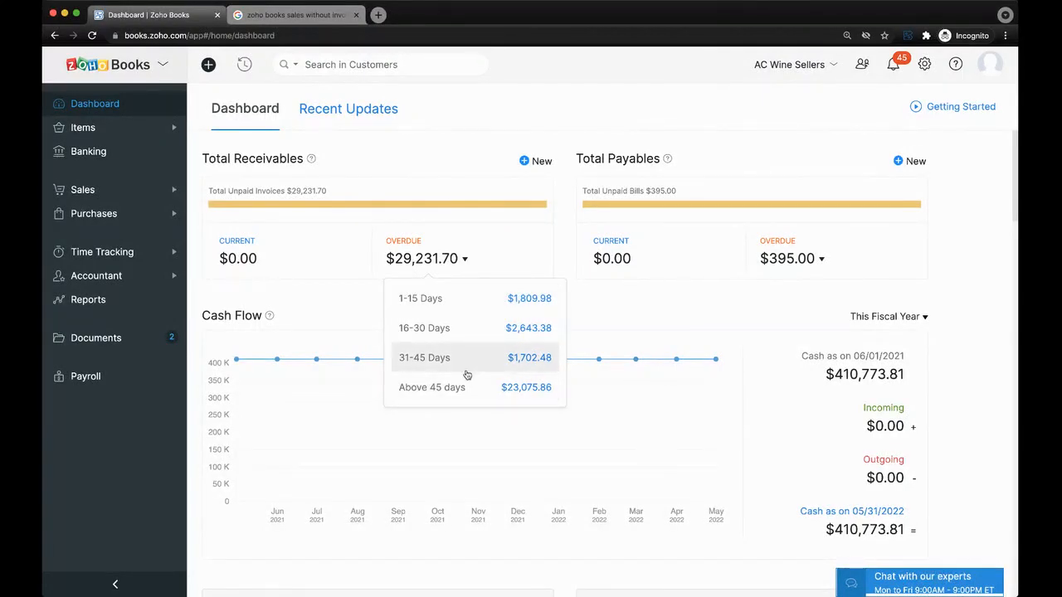
{"action": "left_click", "coordinate": [527, 306]}
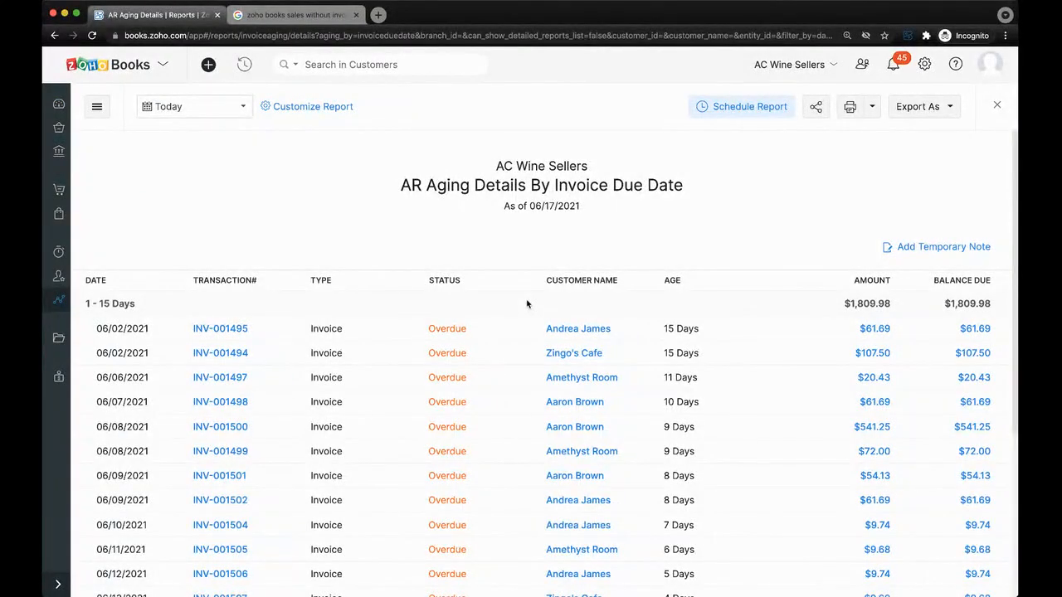
{"action": "scroll", "coordinate": [526, 305], "scroll_direction": "down", "scroll_amount": 1}
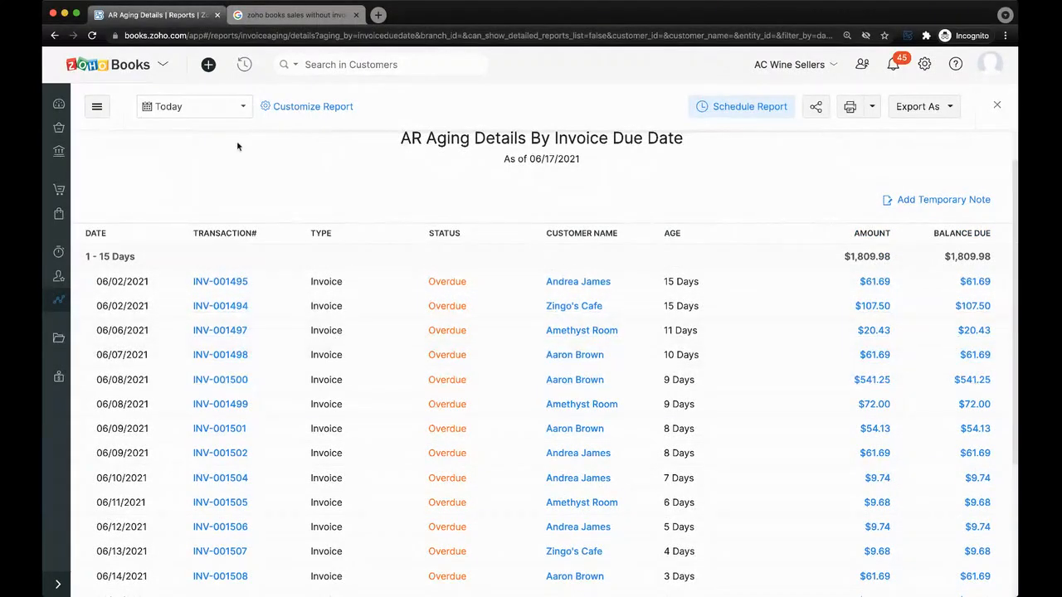
{"action": "scroll", "coordinate": [247, 163], "scroll_direction": "up", "scroll_amount": 1}
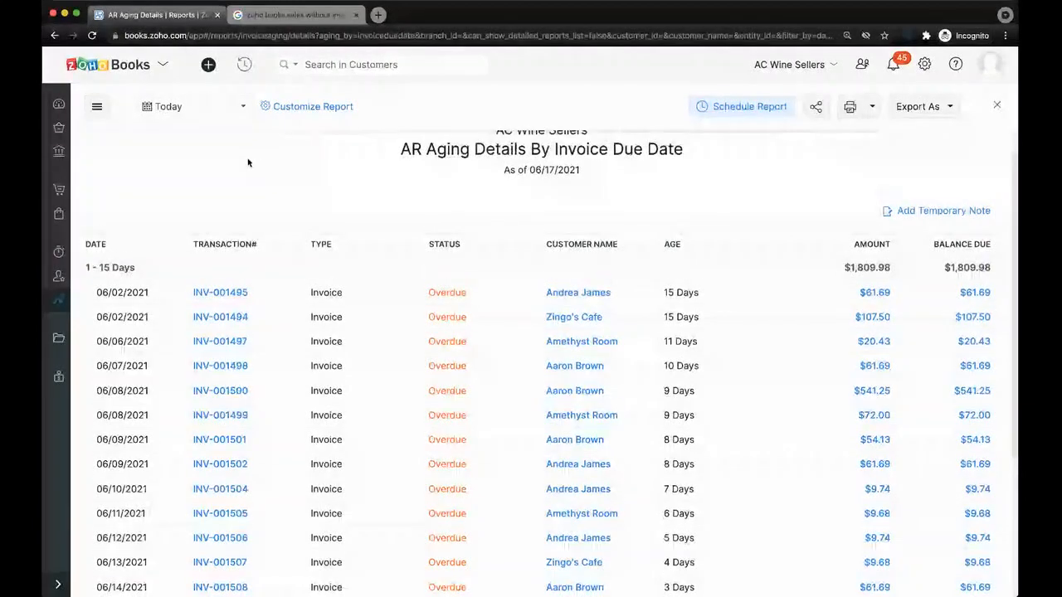
{"action": "scroll", "coordinate": [247, 162], "scroll_direction": "up", "scroll_amount": 1}
{"action": "left_click", "coordinate": [58, 104]}
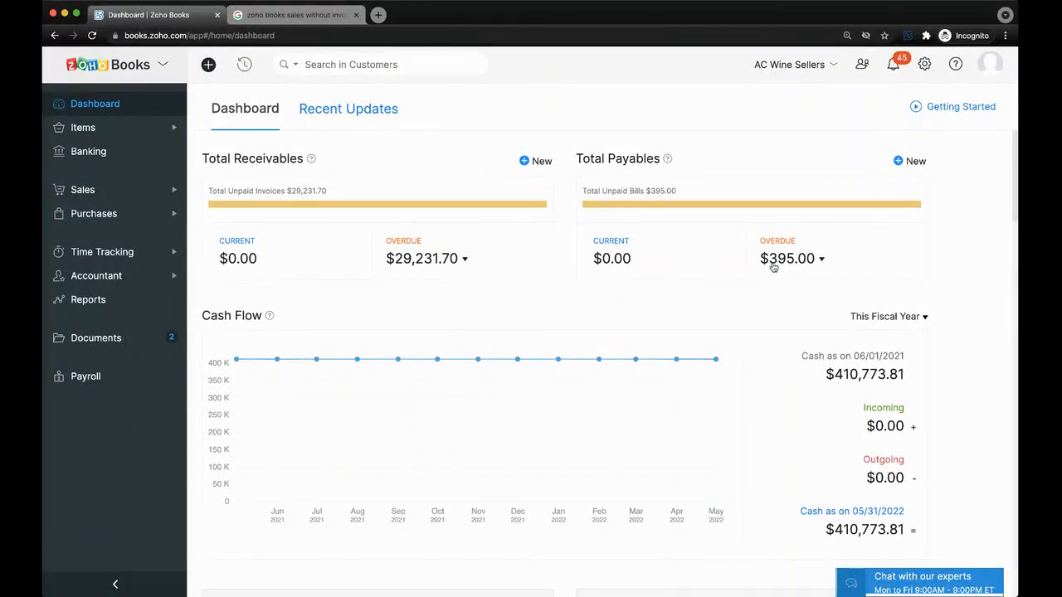
{"action": "left_click", "coordinate": [816, 263]}
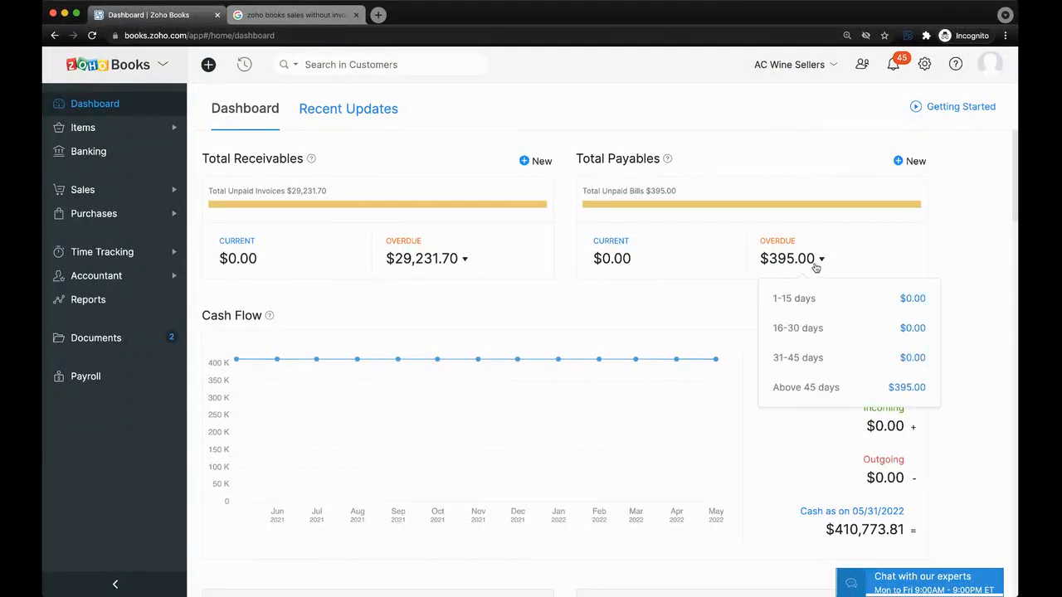
{"action": "scroll", "coordinate": [659, 266], "scroll_direction": "down", "scroll_amount": 2}
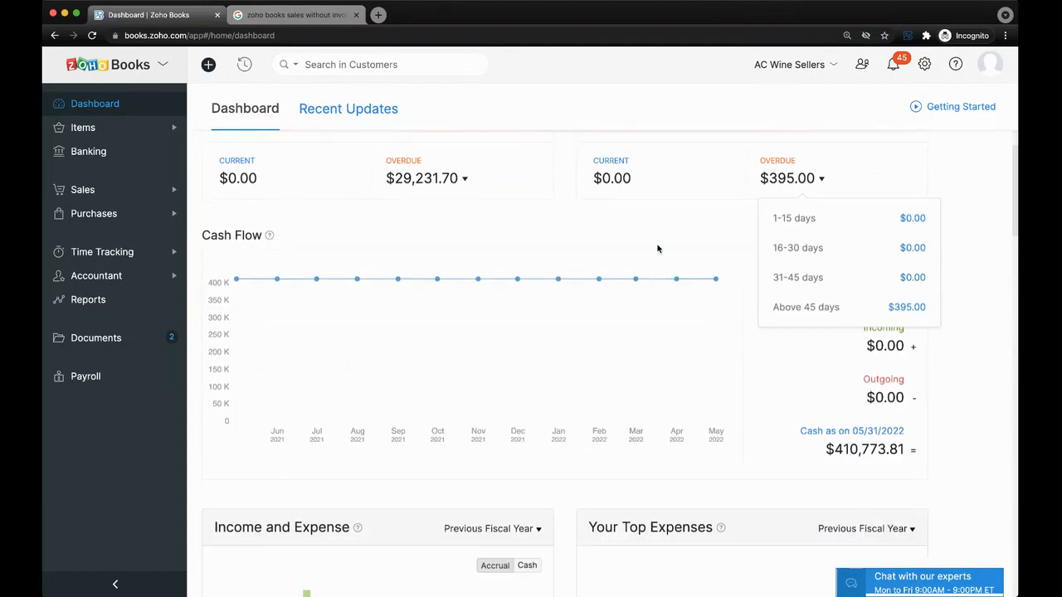
{"action": "mouse_move", "coordinate": [716, 281]}
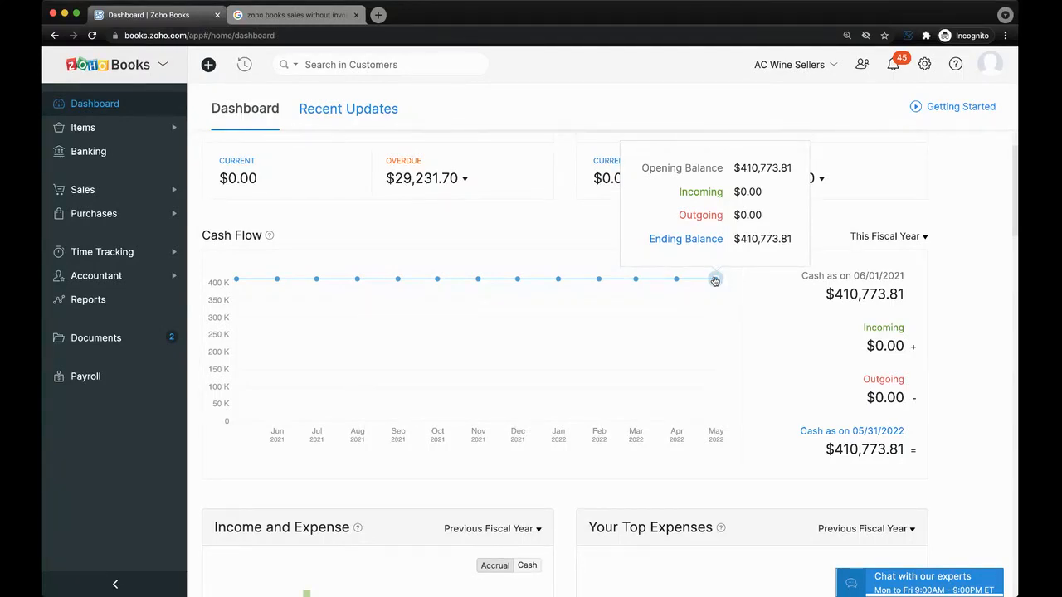
{"action": "left_click", "coordinate": [891, 239]}
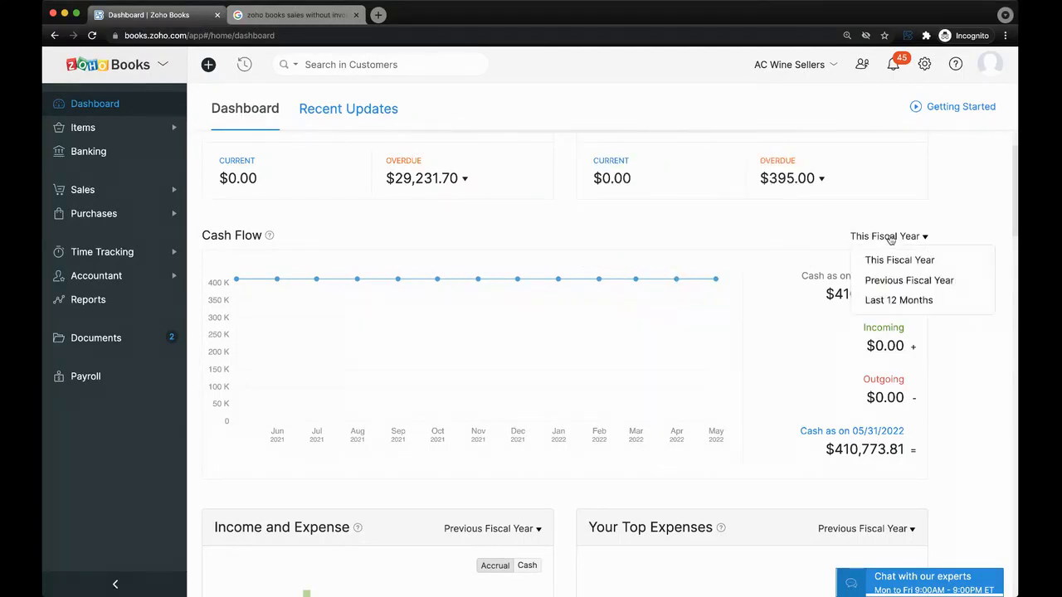
{"action": "left_click", "coordinate": [953, 230]}
{"action": "scroll", "coordinate": [775, 331], "scroll_direction": "down", "scroll_amount": 5}
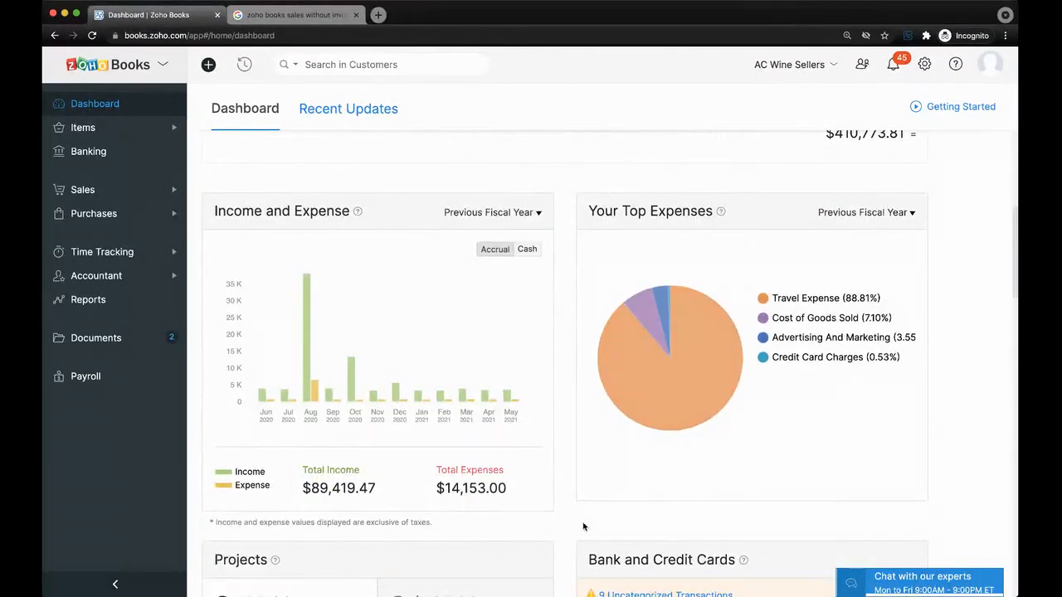
{"action": "scroll", "coordinate": [583, 527], "scroll_direction": "down", "scroll_amount": 3}
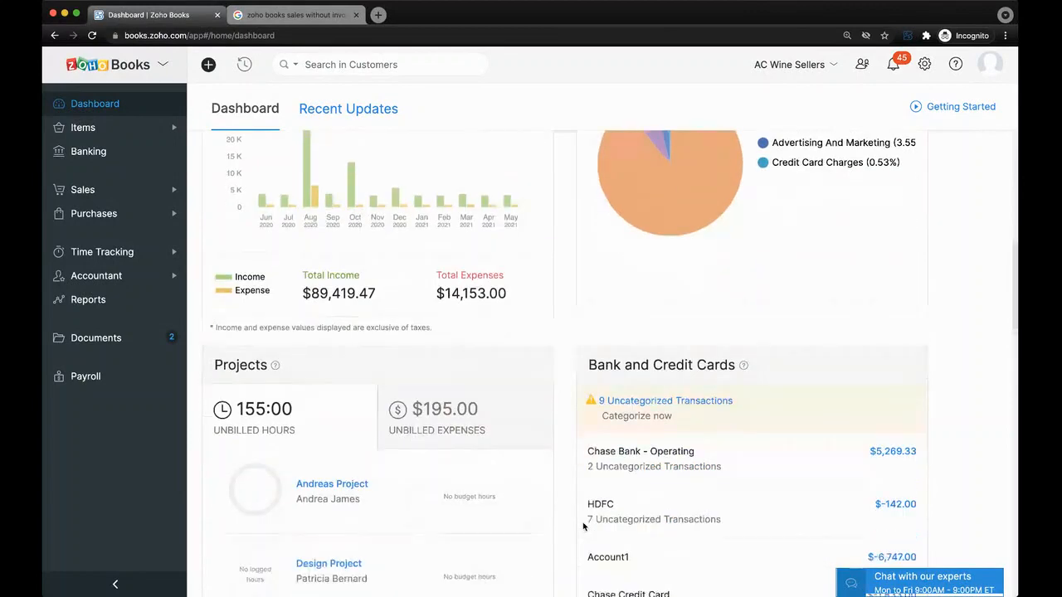
{"action": "scroll", "coordinate": [566, 455], "scroll_direction": "down", "scroll_amount": 2}
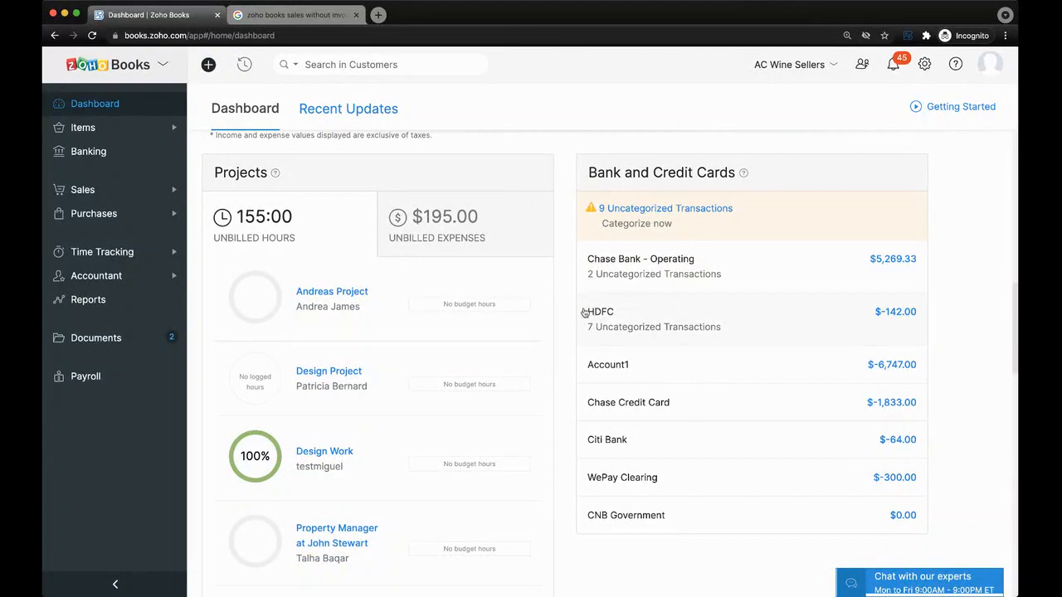
{"action": "scroll", "coordinate": [572, 291], "scroll_direction": "down", "scroll_amount": 1}
{"action": "scroll", "coordinate": [564, 258], "scroll_direction": "up", "scroll_amount": 1}
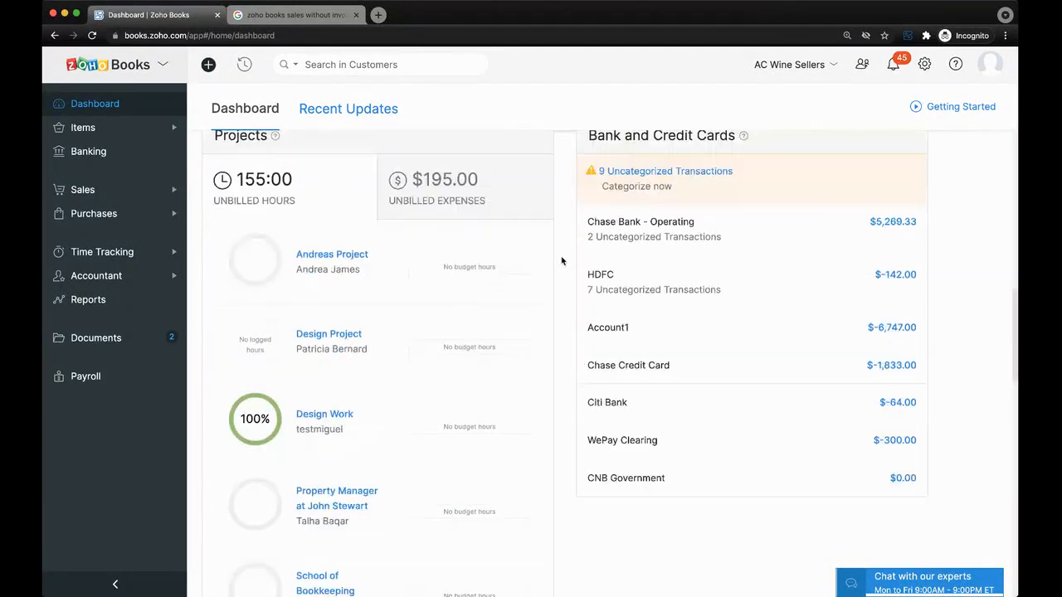
{"action": "scroll", "coordinate": [421, 247], "scroll_direction": "up", "scroll_amount": 1}
{"action": "scroll", "coordinate": [419, 250], "scroll_direction": "up", "scroll_amount": 1}
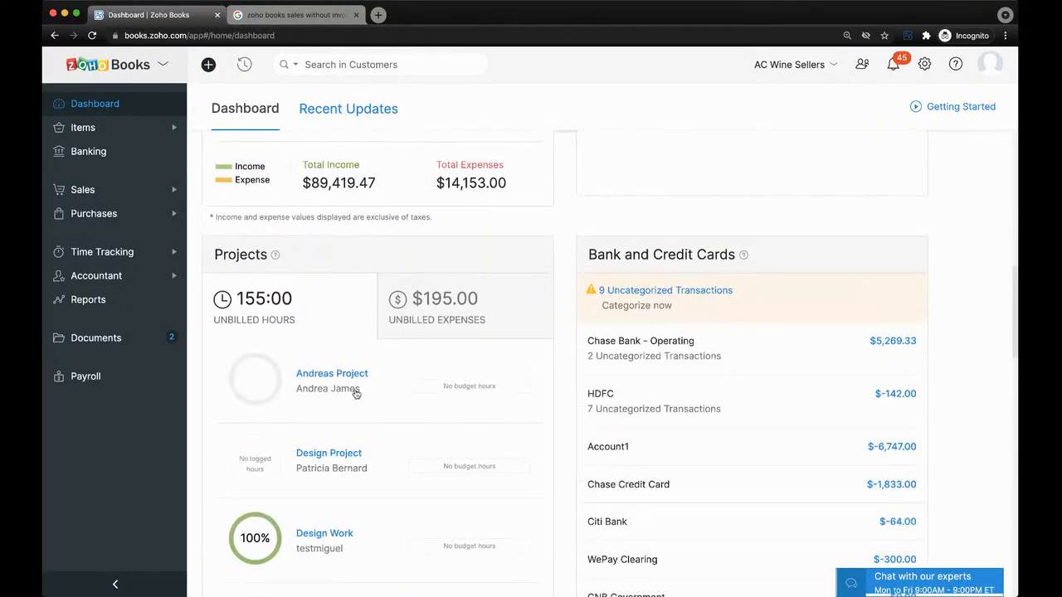
{"action": "scroll", "coordinate": [355, 393], "scroll_direction": "up", "scroll_amount": 1}
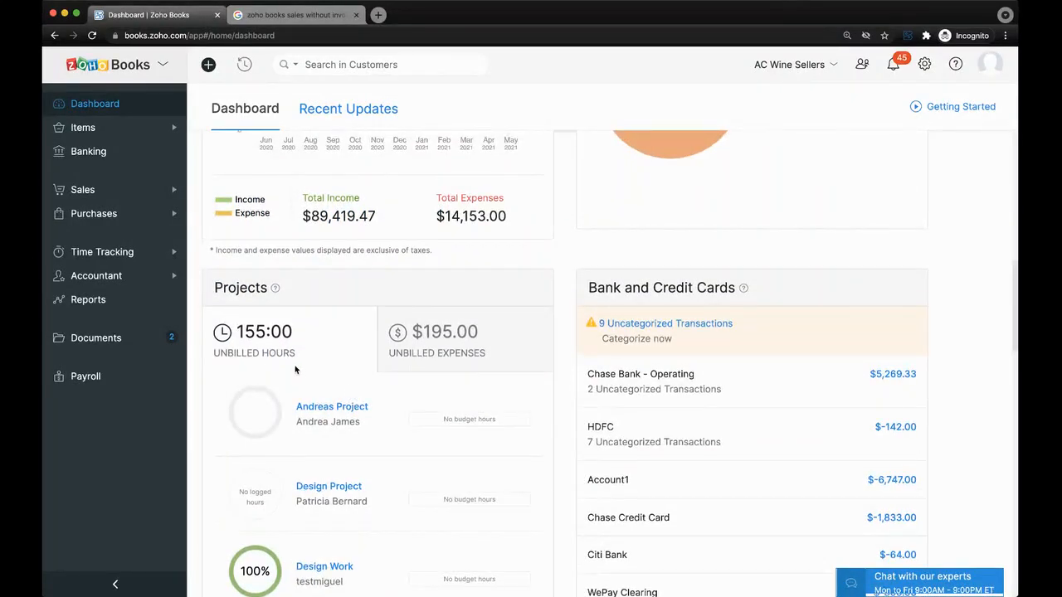
{"action": "scroll", "coordinate": [504, 350], "scroll_direction": "up", "scroll_amount": 5}
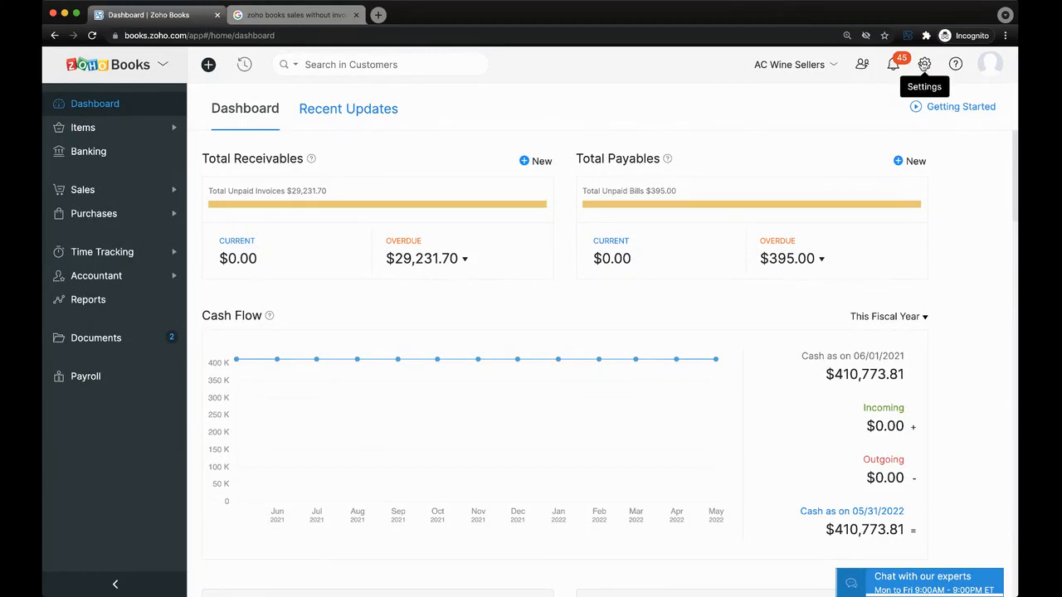
{"action": "left_click", "coordinate": [925, 65]}
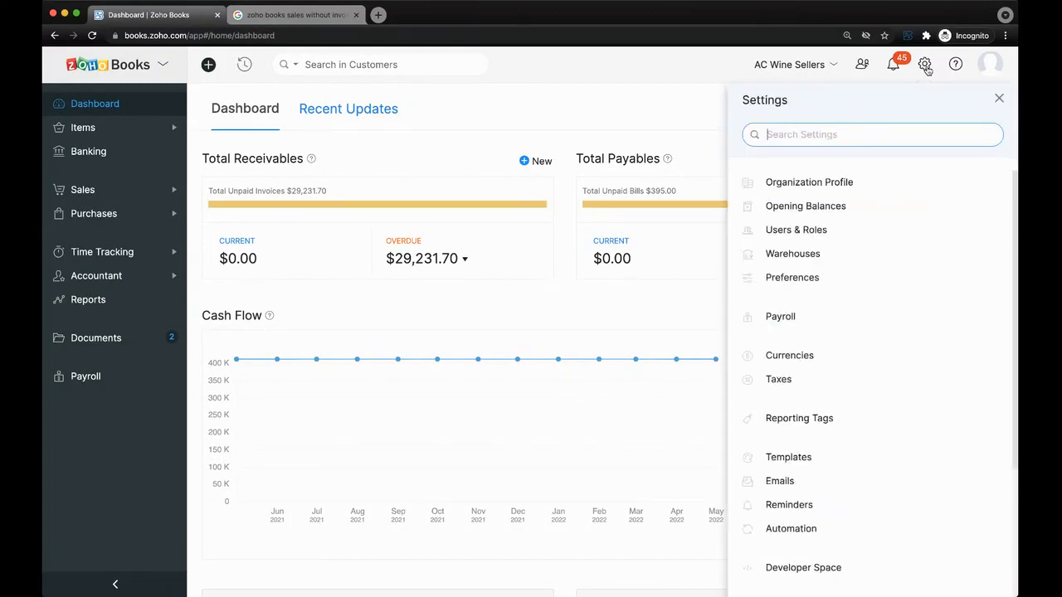
{"action": "left_click", "coordinate": [854, 282]}
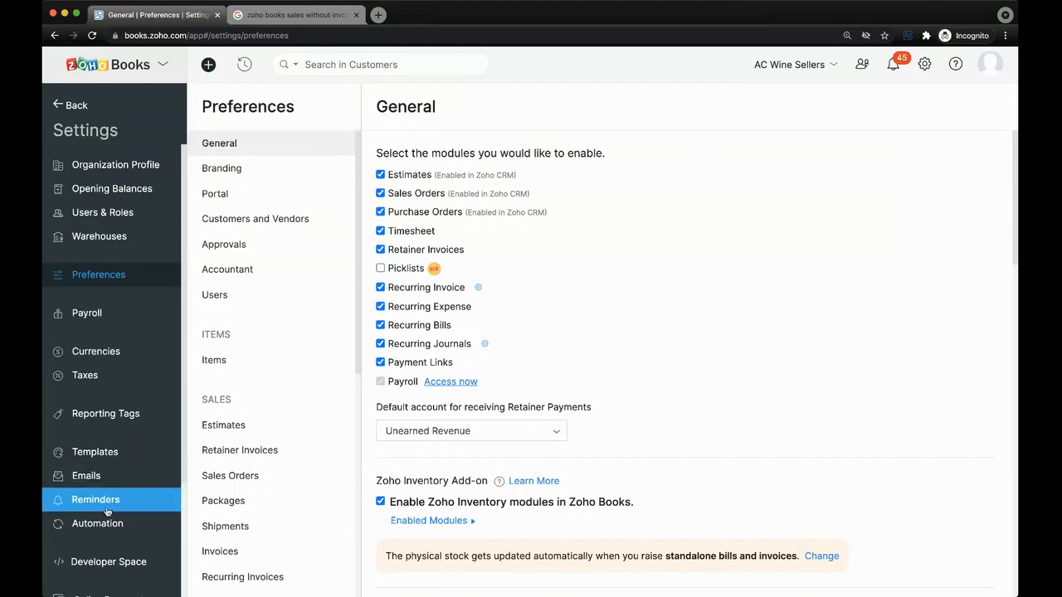
{"action": "scroll", "coordinate": [106, 510], "scroll_direction": "down", "scroll_amount": 4}
{"action": "scroll", "coordinate": [106, 515], "scroll_direction": "up", "scroll_amount": 4}
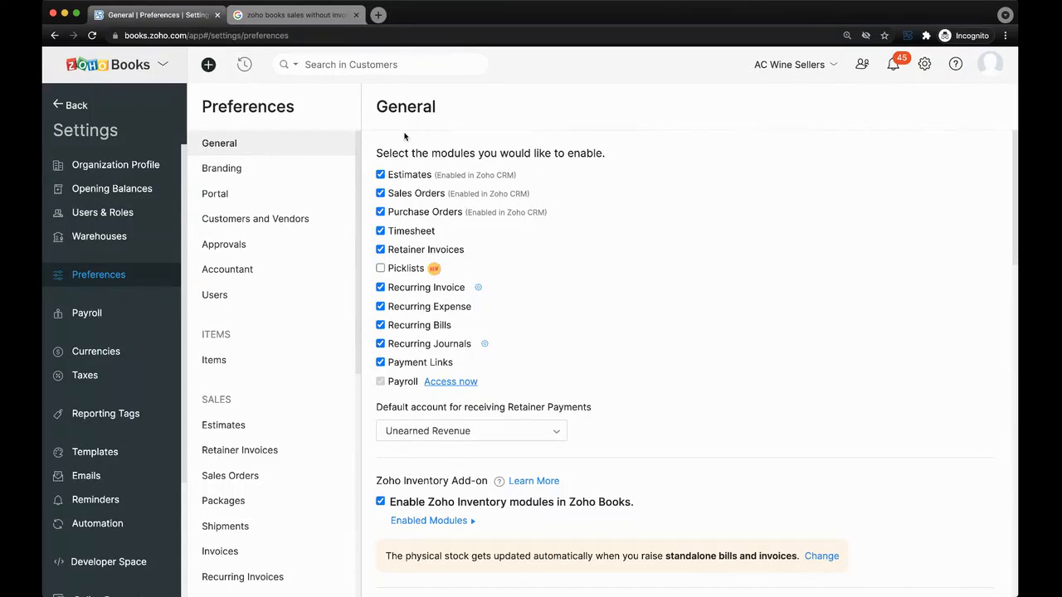
{"action": "scroll", "coordinate": [452, 341], "scroll_direction": "down", "scroll_amount": 1}
{"action": "scroll", "coordinate": [531, 329], "scroll_direction": "down", "scroll_amount": 1}
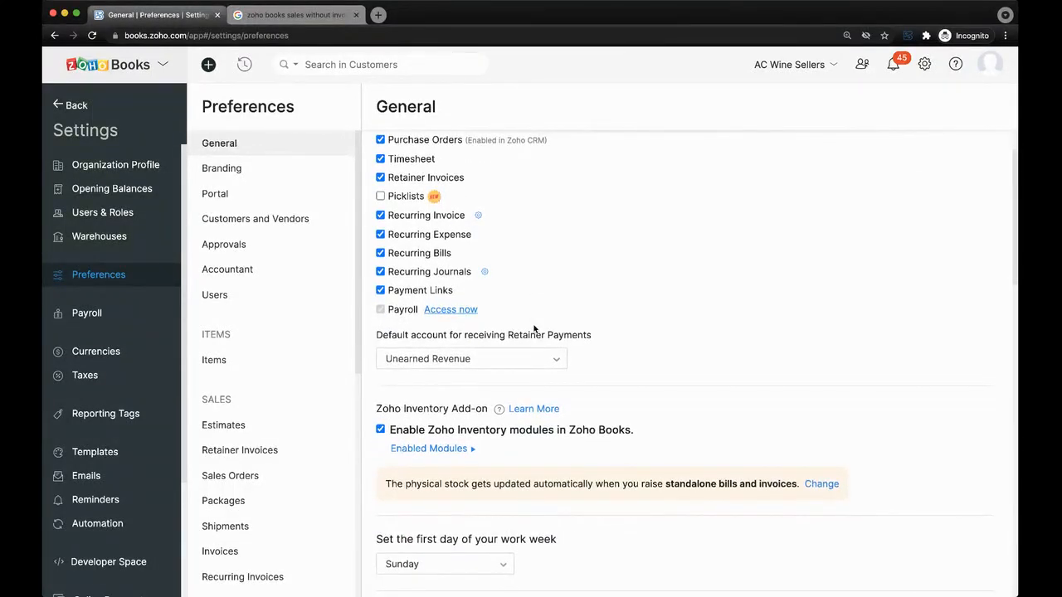
{"action": "scroll", "coordinate": [508, 315], "scroll_direction": "down", "scroll_amount": 1}
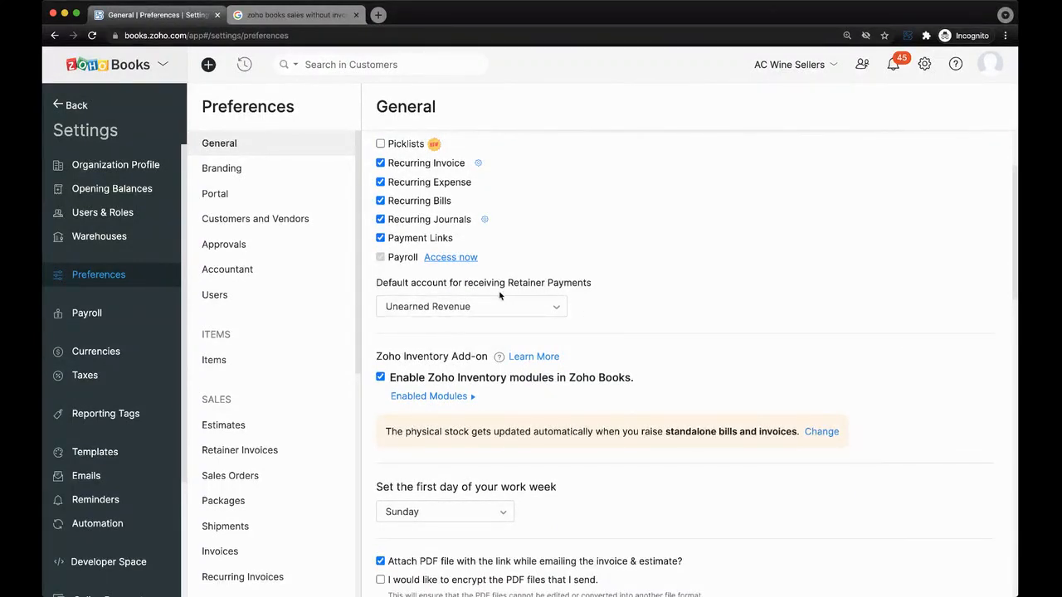
{"action": "left_click", "coordinate": [465, 313]}
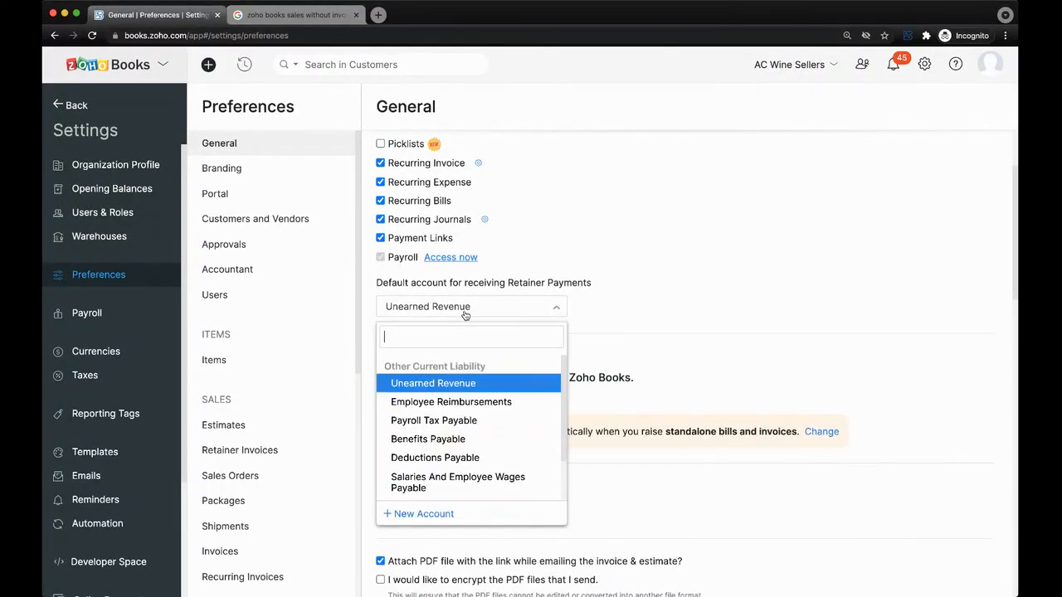
{"action": "scroll", "coordinate": [498, 332], "scroll_direction": "down", "scroll_amount": 1}
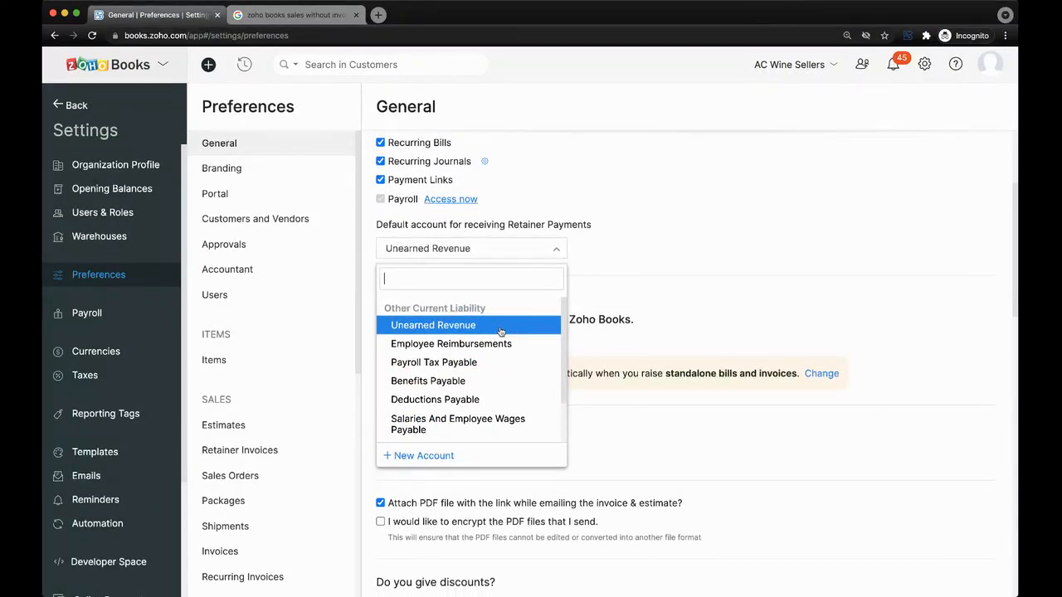
{"action": "left_click", "coordinate": [651, 257]}
{"action": "scroll", "coordinate": [531, 262], "scroll_direction": "down", "scroll_amount": 5}
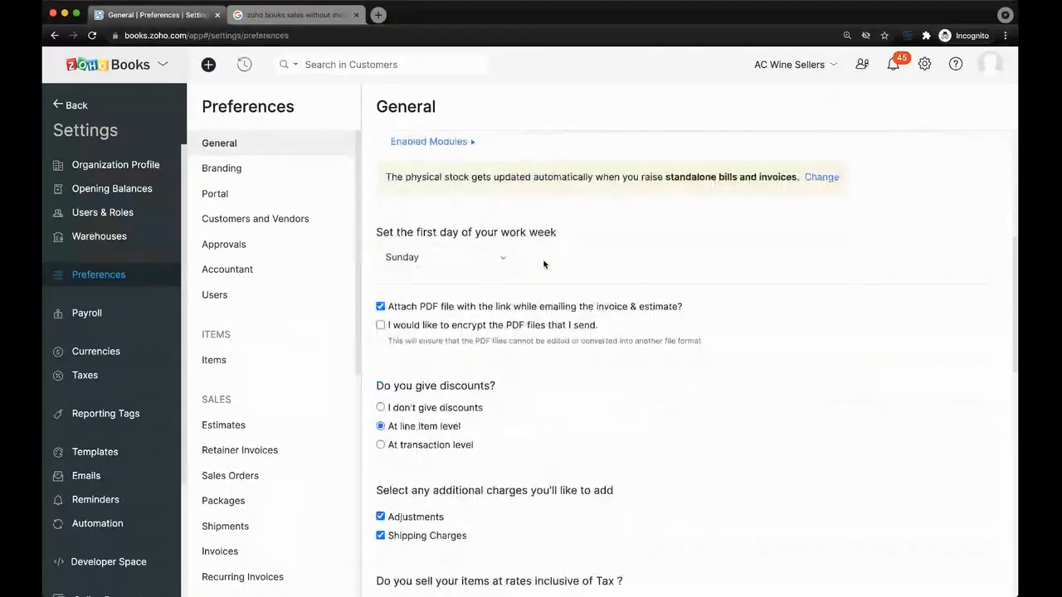
{"action": "scroll", "coordinate": [543, 264], "scroll_direction": "down", "scroll_amount": 7}
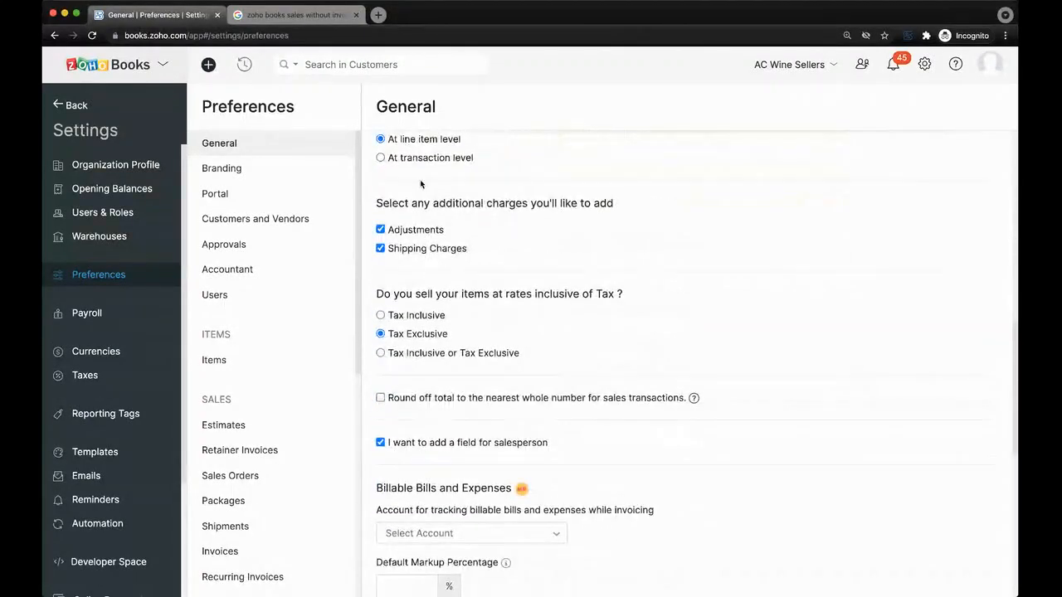
{"action": "scroll", "coordinate": [429, 197], "scroll_direction": "up", "scroll_amount": 1}
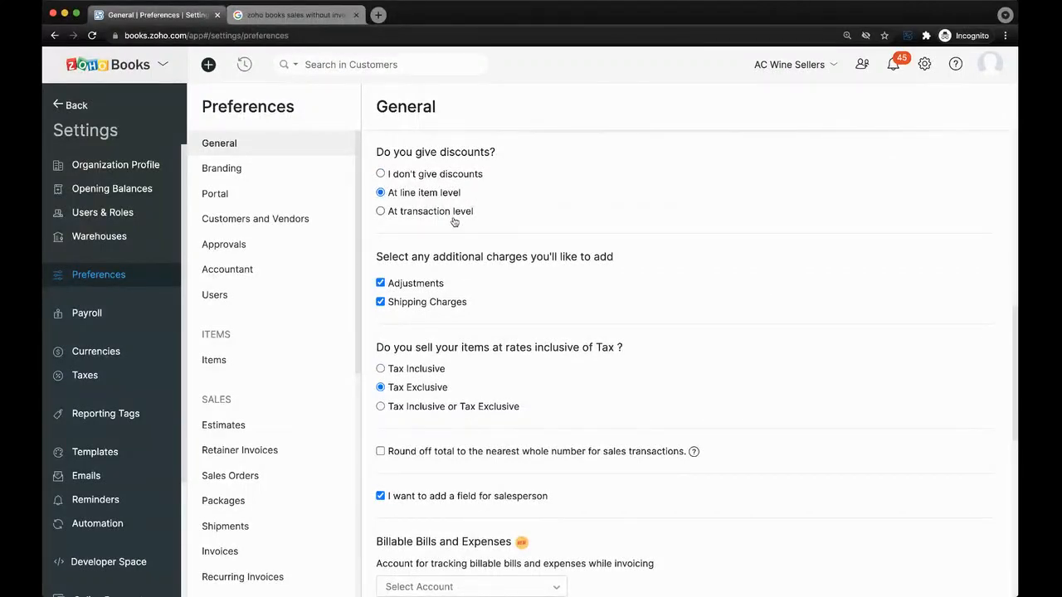
{"action": "scroll", "coordinate": [440, 280], "scroll_direction": "down", "scroll_amount": 3}
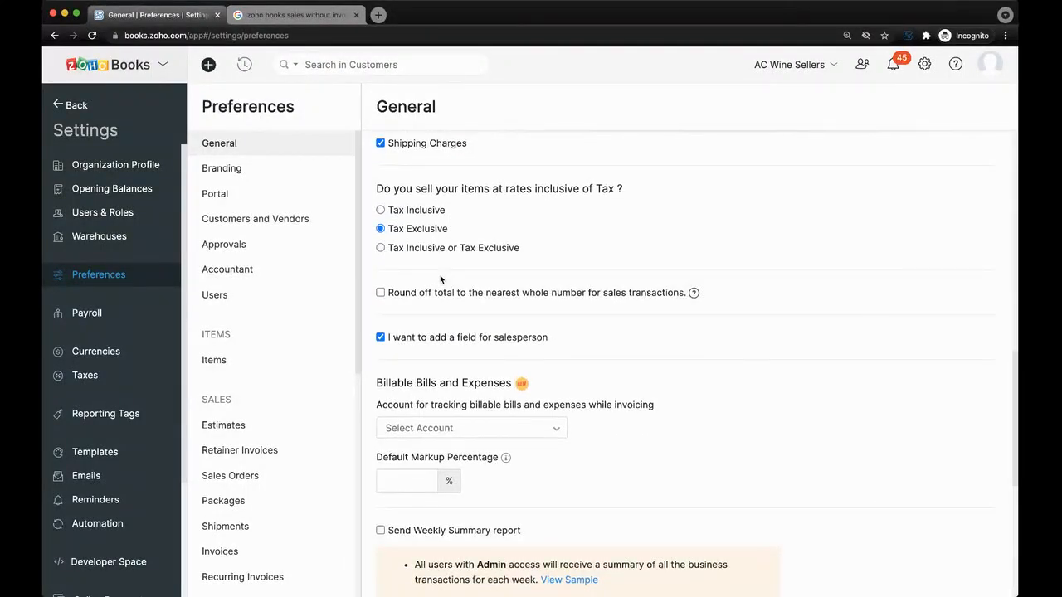
{"action": "scroll", "coordinate": [502, 209], "scroll_direction": "up", "scroll_amount": 3}
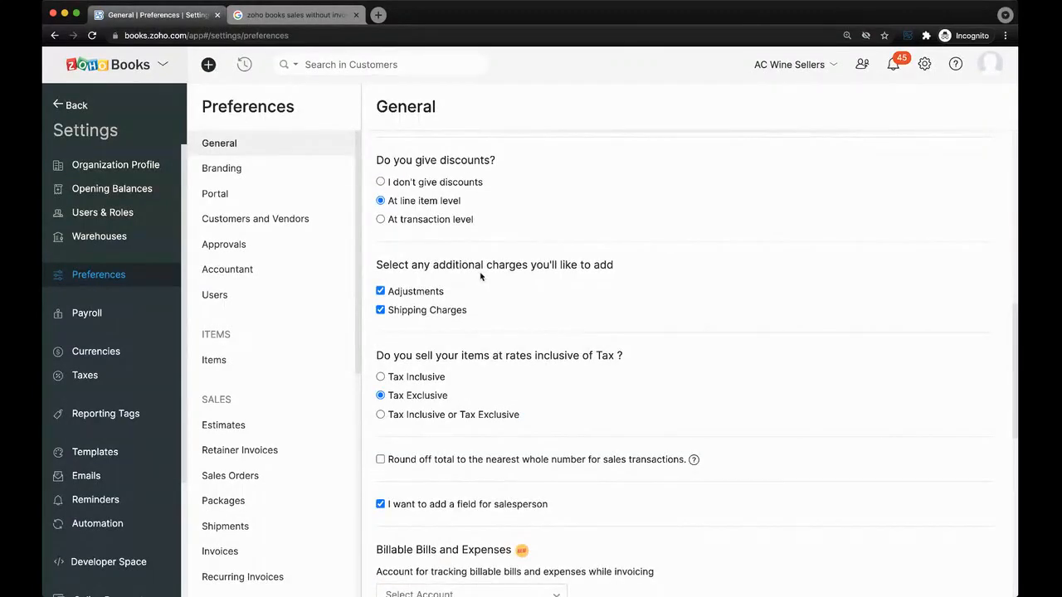
{"action": "scroll", "coordinate": [459, 352], "scroll_direction": "up", "scroll_amount": 10}
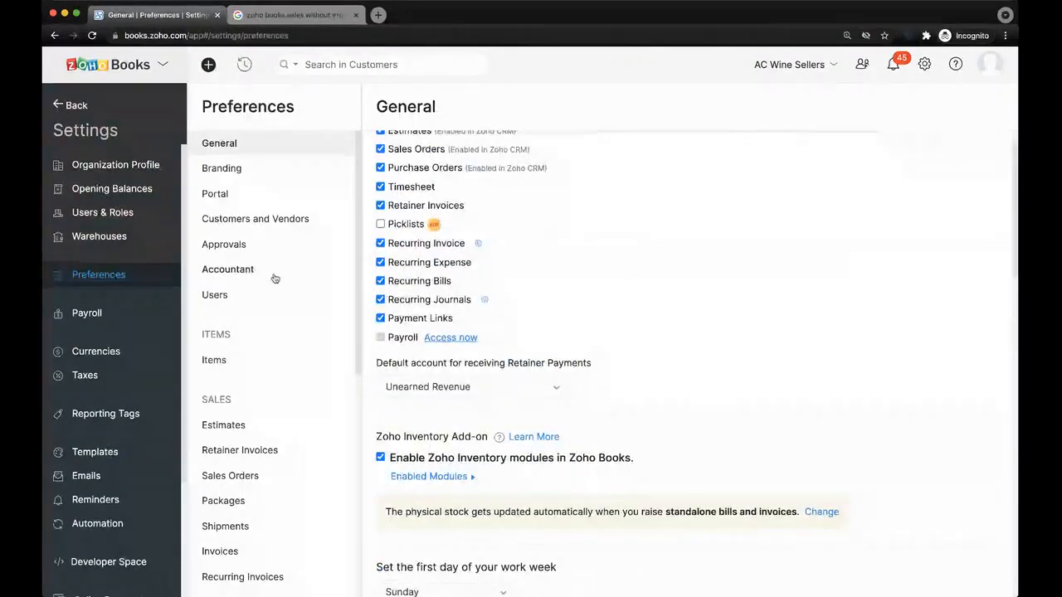
{"action": "scroll", "coordinate": [386, 277], "scroll_direction": "up", "scroll_amount": 1}
{"action": "left_click", "coordinate": [71, 106]}
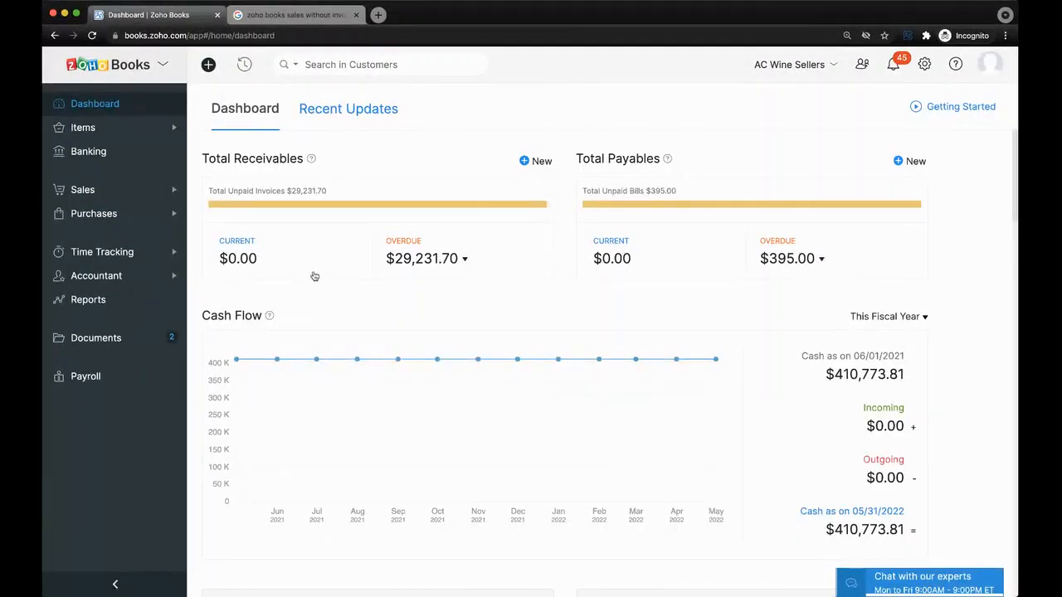
Expand Items in the sidebar to list Item Groups, Items, Composite Items and Price Lists.
{"action": "left_click", "coordinate": [102, 133]}
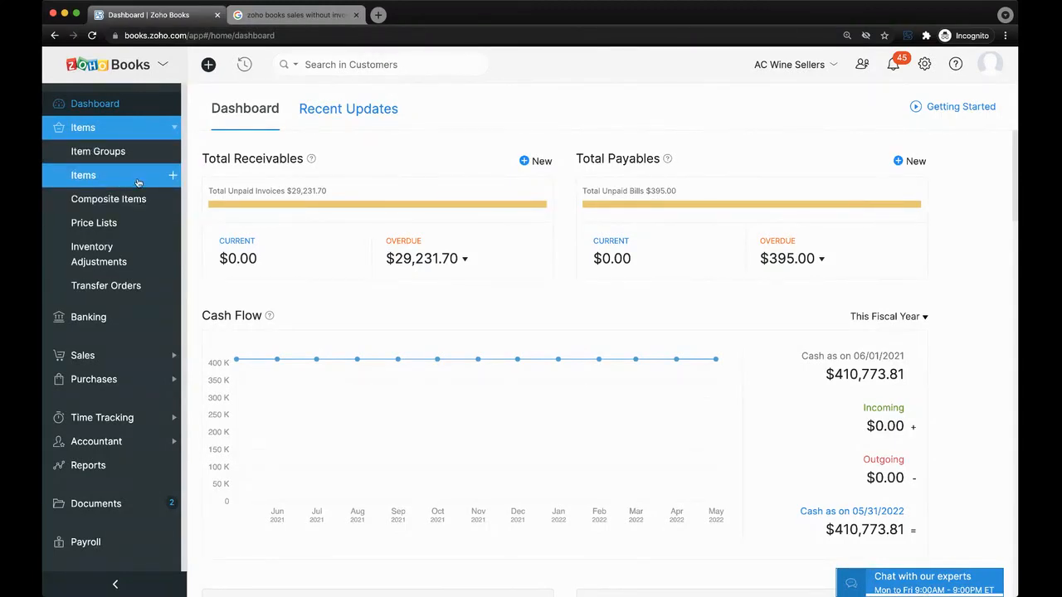
Open a blank New Item form, scroll through its fields, then go to Price Lists.
{"action": "left_click", "coordinate": [175, 176]}
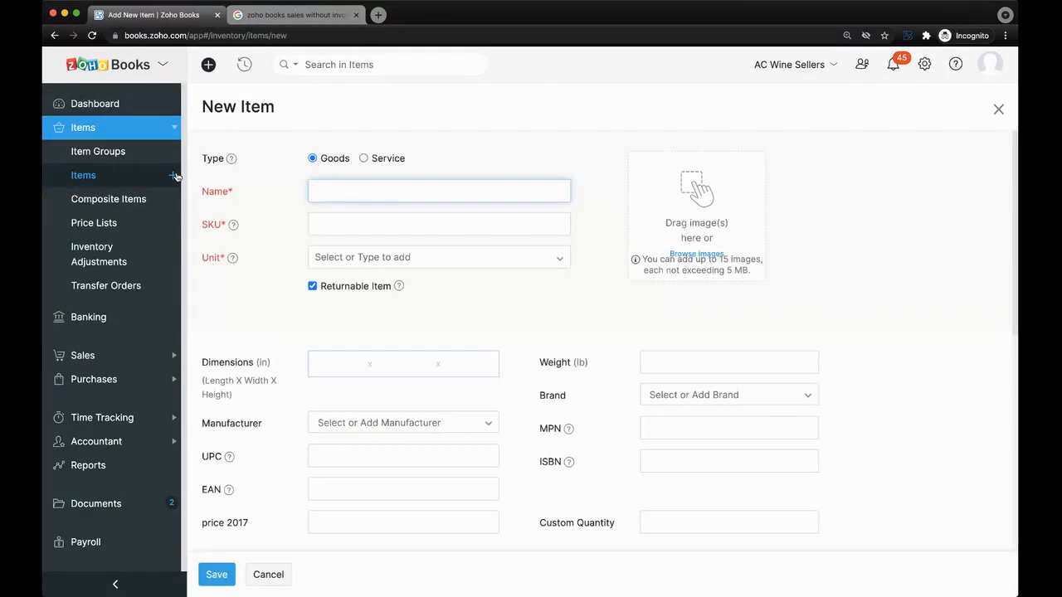
{"action": "scroll", "coordinate": [312, 165], "scroll_direction": "down", "scroll_amount": 1}
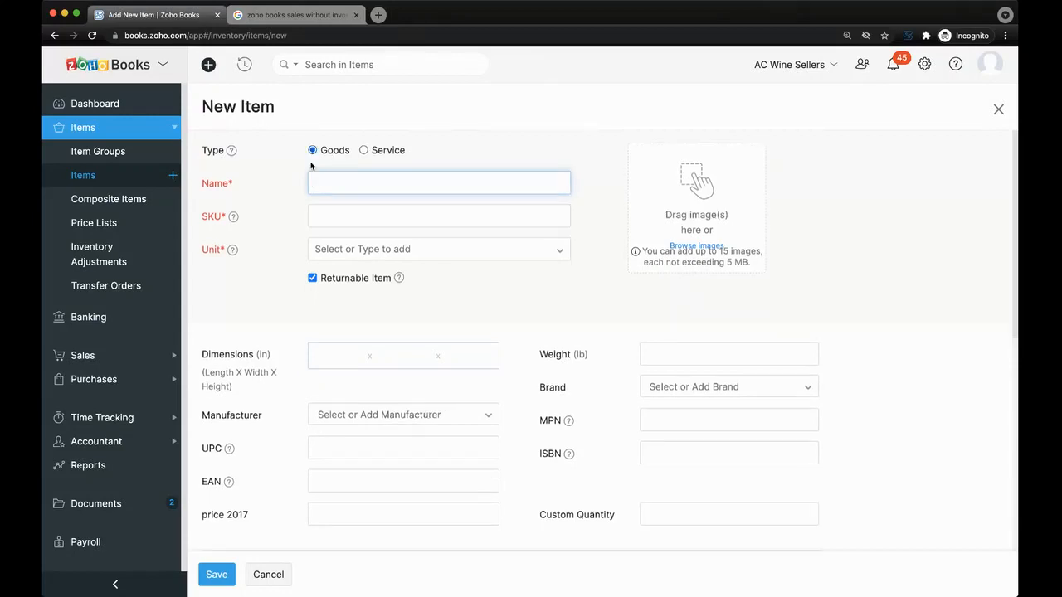
{"action": "scroll", "coordinate": [337, 299], "scroll_direction": "up", "scroll_amount": 1}
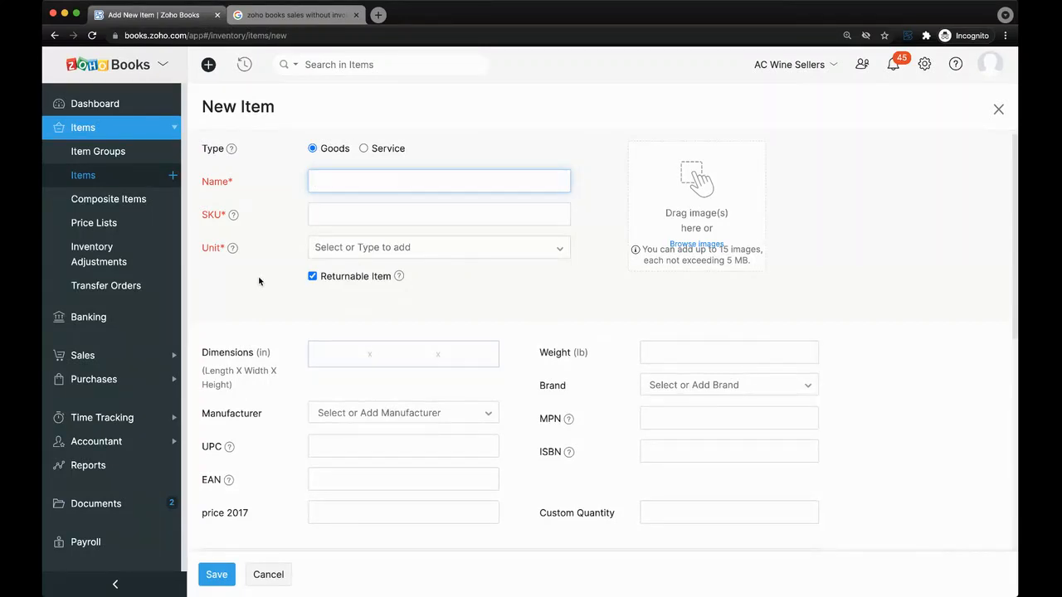
{"action": "scroll", "coordinate": [259, 281], "scroll_direction": "down", "scroll_amount": 1}
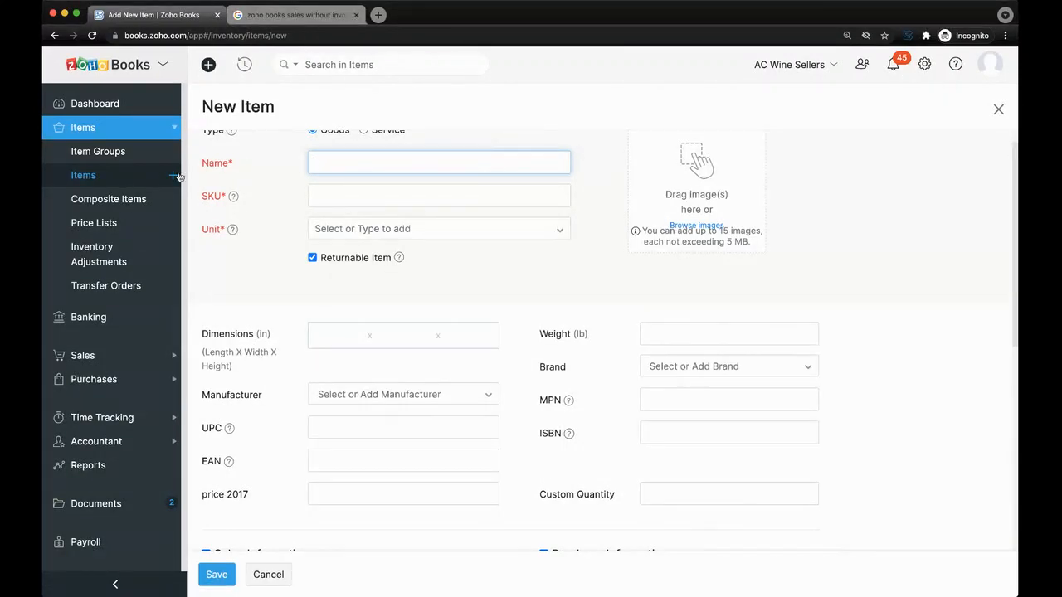
{"action": "scroll", "coordinate": [243, 241], "scroll_direction": "down", "scroll_amount": 1}
{"action": "scroll", "coordinate": [243, 240], "scroll_direction": "down", "scroll_amount": 3}
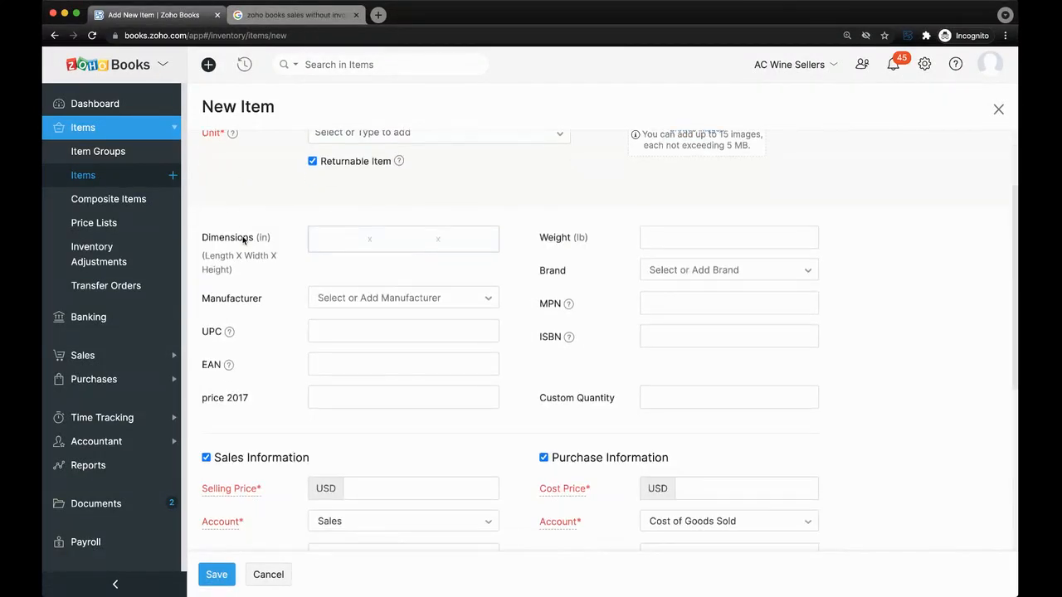
{"action": "scroll", "coordinate": [243, 240], "scroll_direction": "down", "scroll_amount": 6}
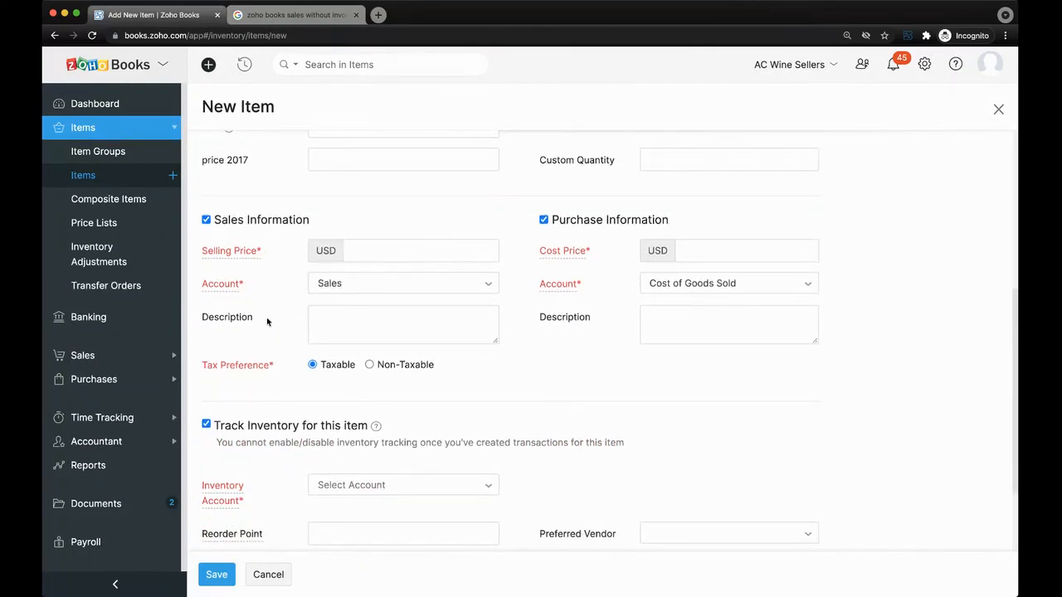
{"action": "scroll", "coordinate": [267, 321], "scroll_direction": "down", "scroll_amount": 1}
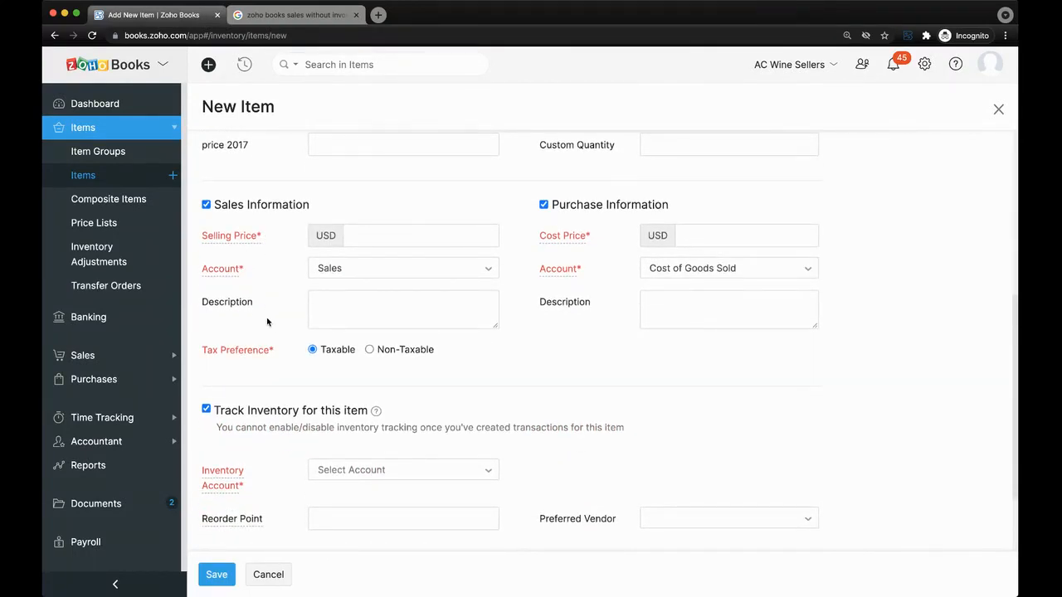
{"action": "scroll", "coordinate": [267, 322], "scroll_direction": "down", "scroll_amount": 2}
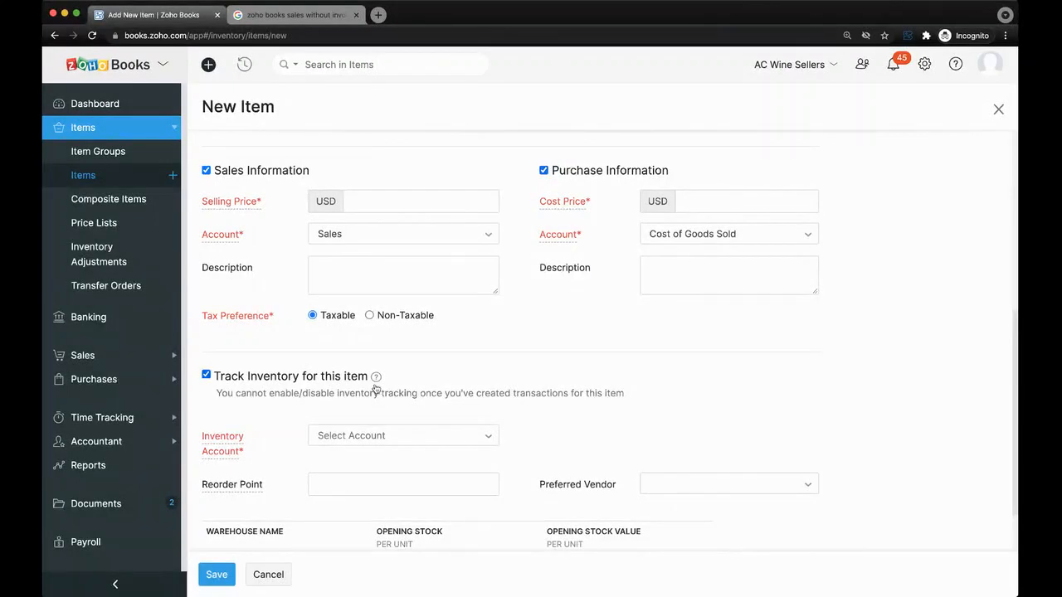
{"action": "scroll", "coordinate": [349, 373], "scroll_direction": "down", "scroll_amount": 1}
{"action": "scroll", "coordinate": [317, 336], "scroll_direction": "down", "scroll_amount": 2}
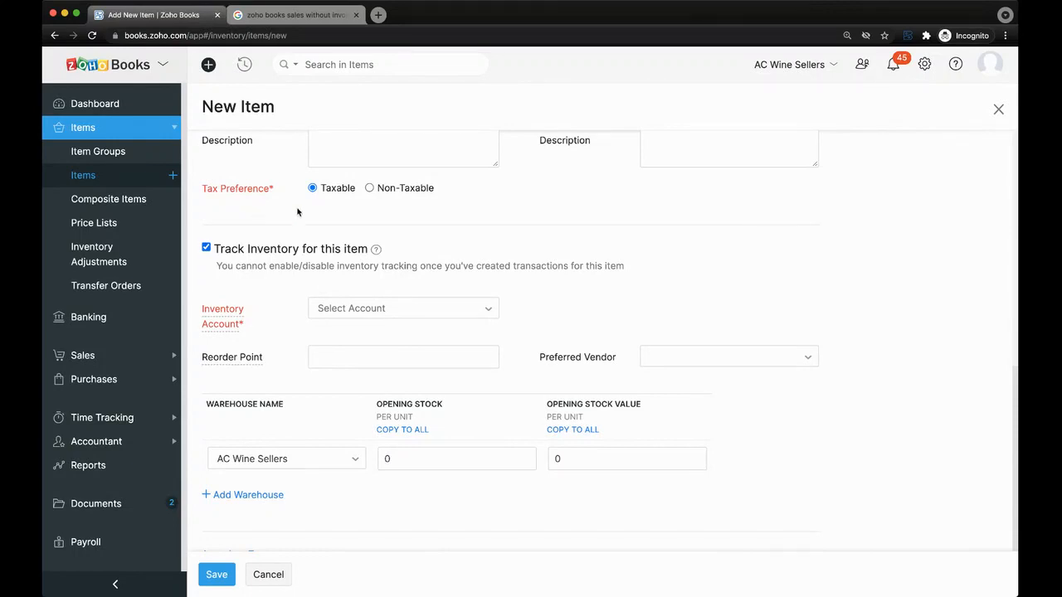
{"action": "scroll", "coordinate": [297, 212], "scroll_direction": "up", "scroll_amount": 10}
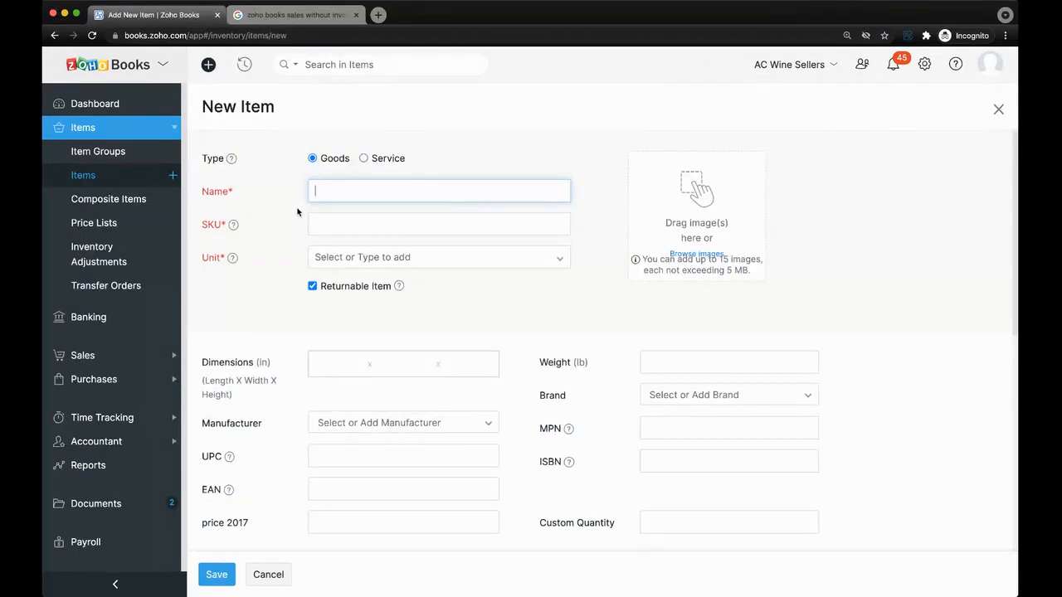
{"action": "left_click", "coordinate": [126, 225]}
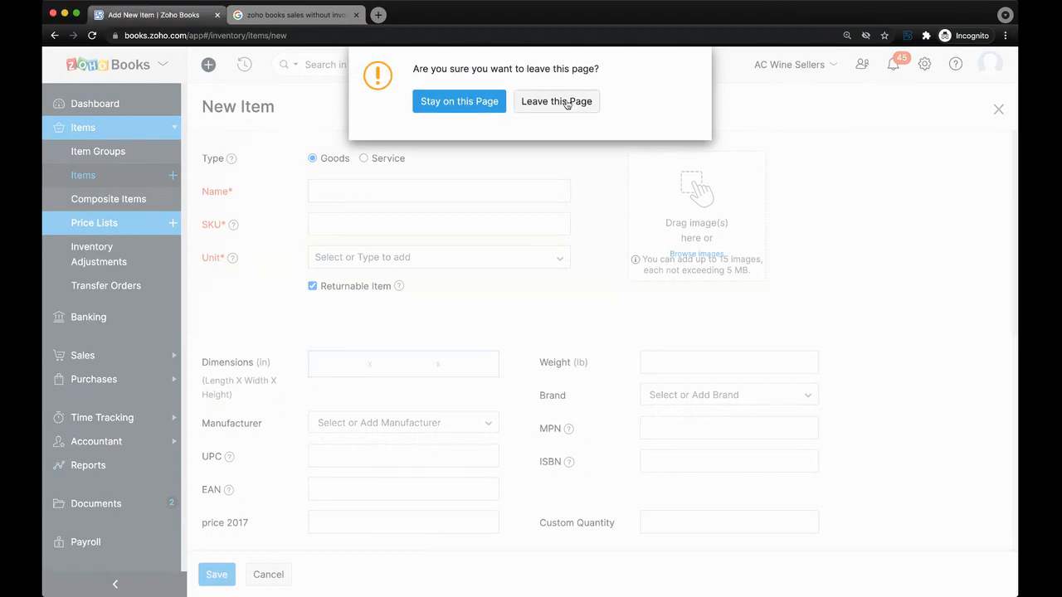
Leave the unsaved item and start a new price list with rates entered per item.
{"action": "left_click", "coordinate": [568, 102]}
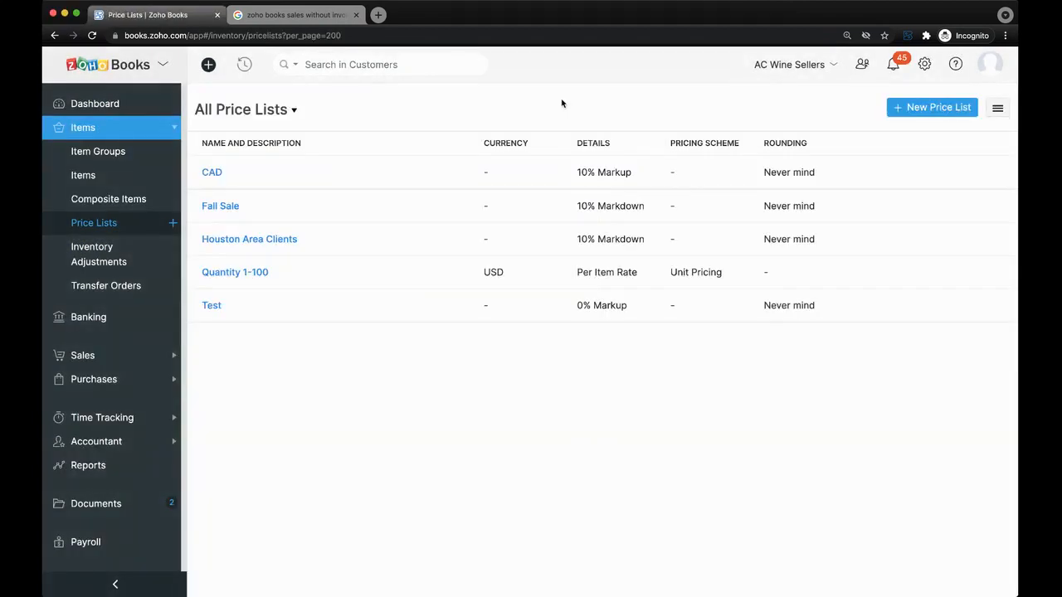
{"action": "left_click", "coordinate": [172, 223]}
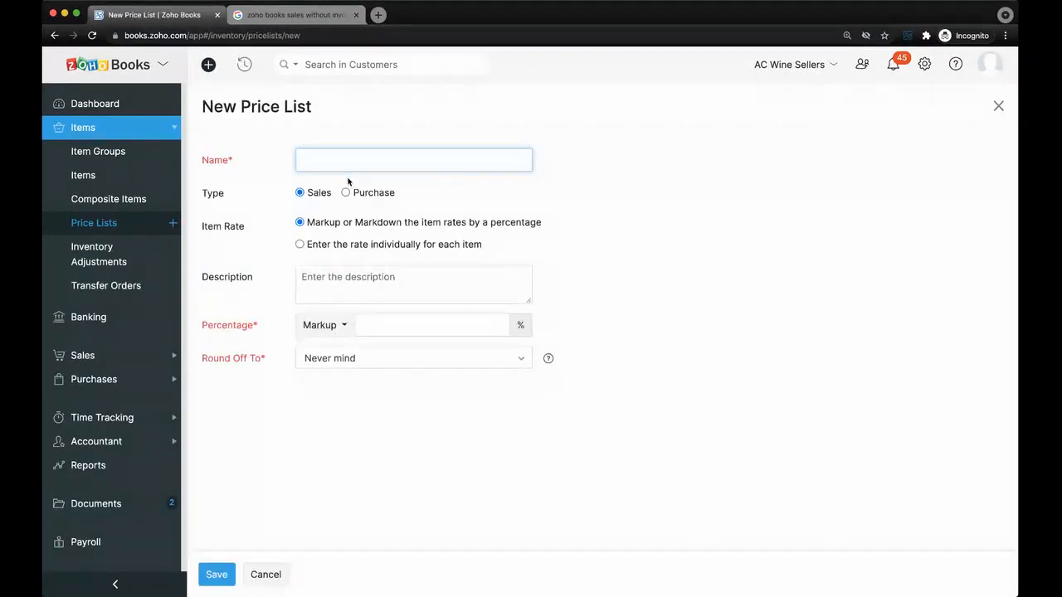
{"action": "left_click", "coordinate": [335, 244]}
{"action": "scroll", "coordinate": [290, 335], "scroll_direction": "down", "scroll_amount": 3}
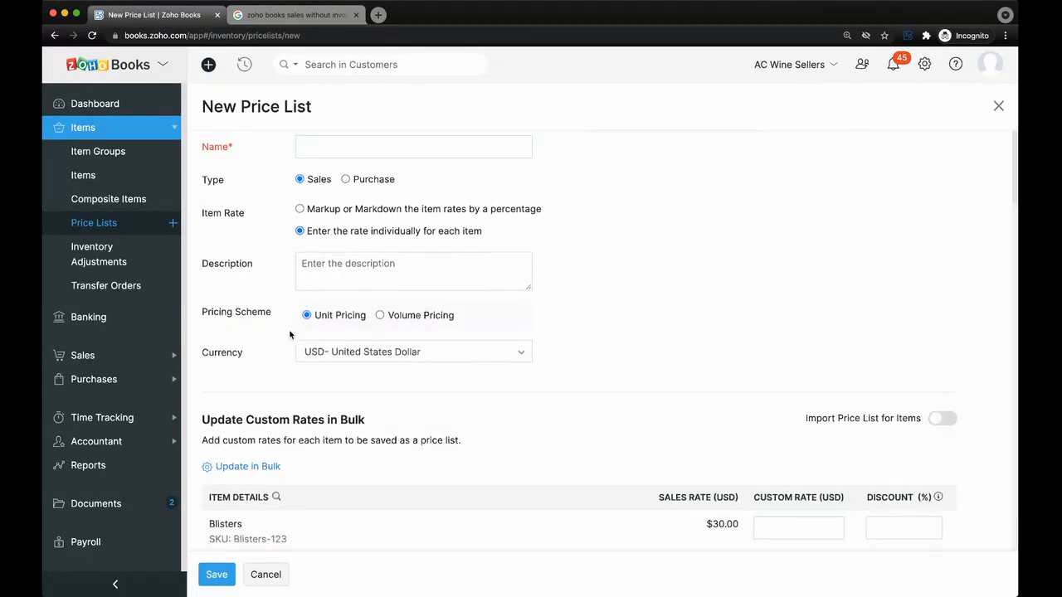
{"action": "scroll", "coordinate": [289, 334], "scroll_direction": "up", "scroll_amount": 3}
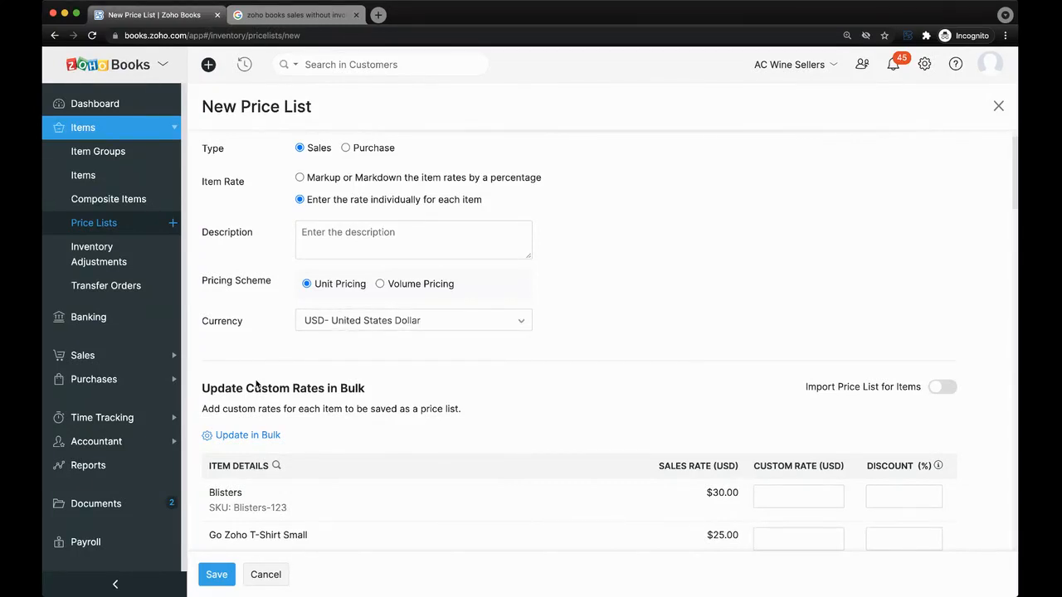
{"action": "scroll", "coordinate": [257, 384], "scroll_direction": "down", "scroll_amount": 3}
{"action": "scroll", "coordinate": [257, 384], "scroll_direction": "up", "scroll_amount": 2}
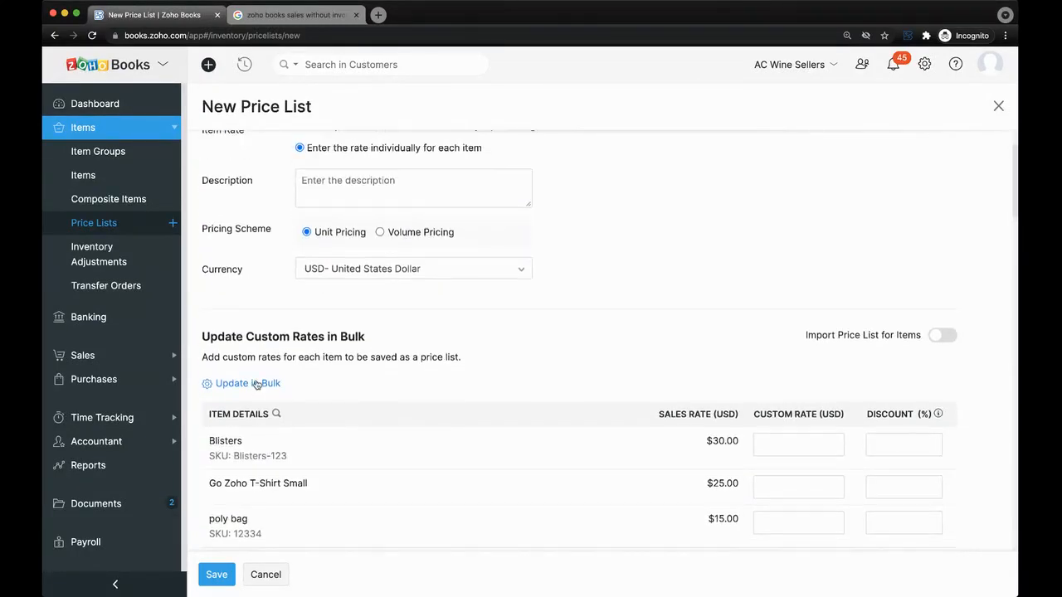
Switch the new price list to Volume Pricing by quantity ranges.
{"action": "left_click", "coordinate": [413, 232]}
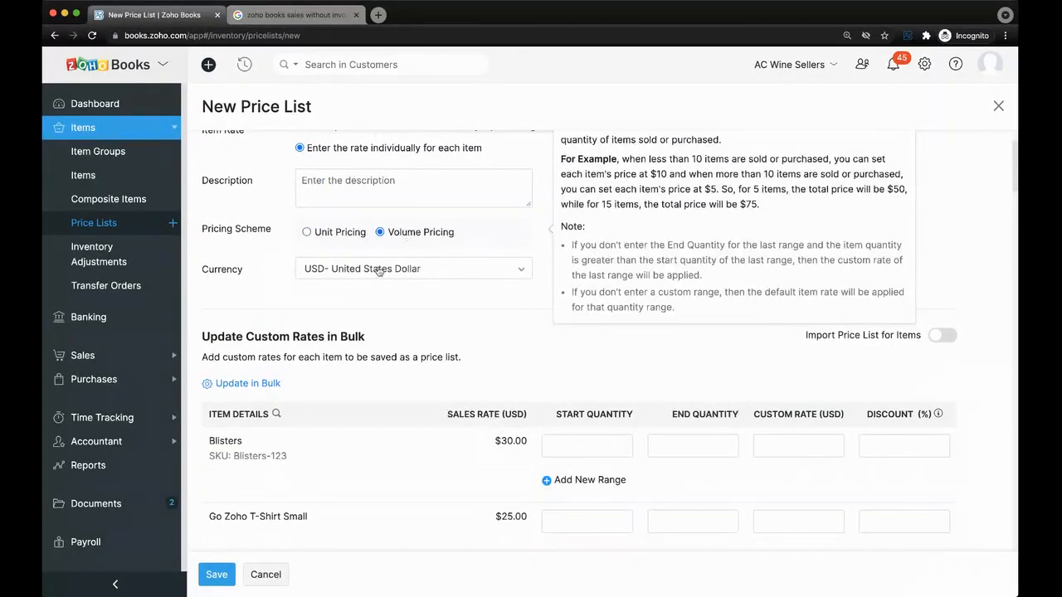
{"action": "scroll", "coordinate": [353, 314], "scroll_direction": "up", "scroll_amount": 2}
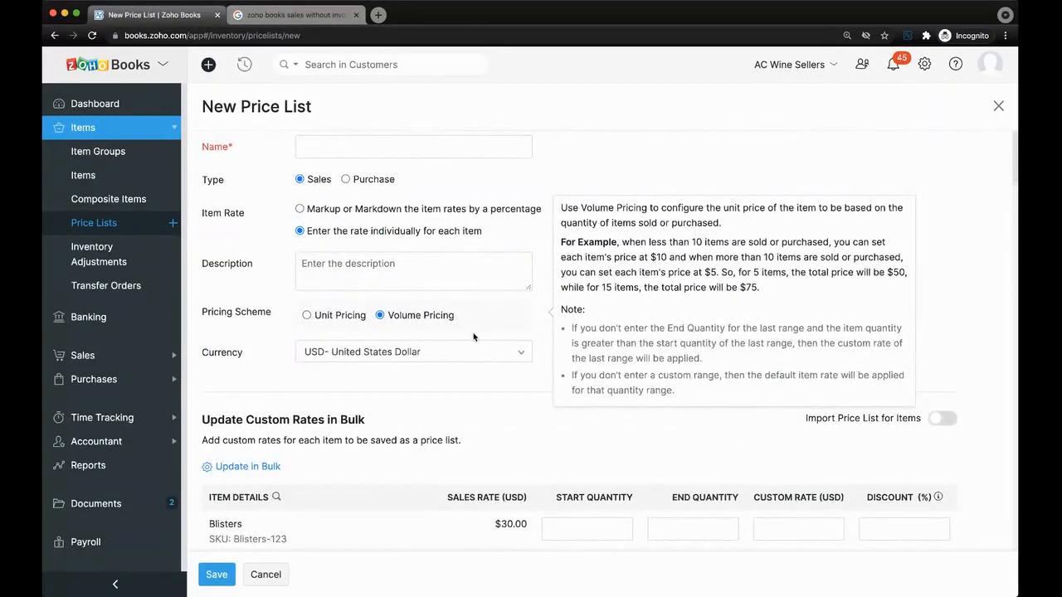
{"action": "scroll", "coordinate": [474, 336], "scroll_direction": "down", "scroll_amount": 6}
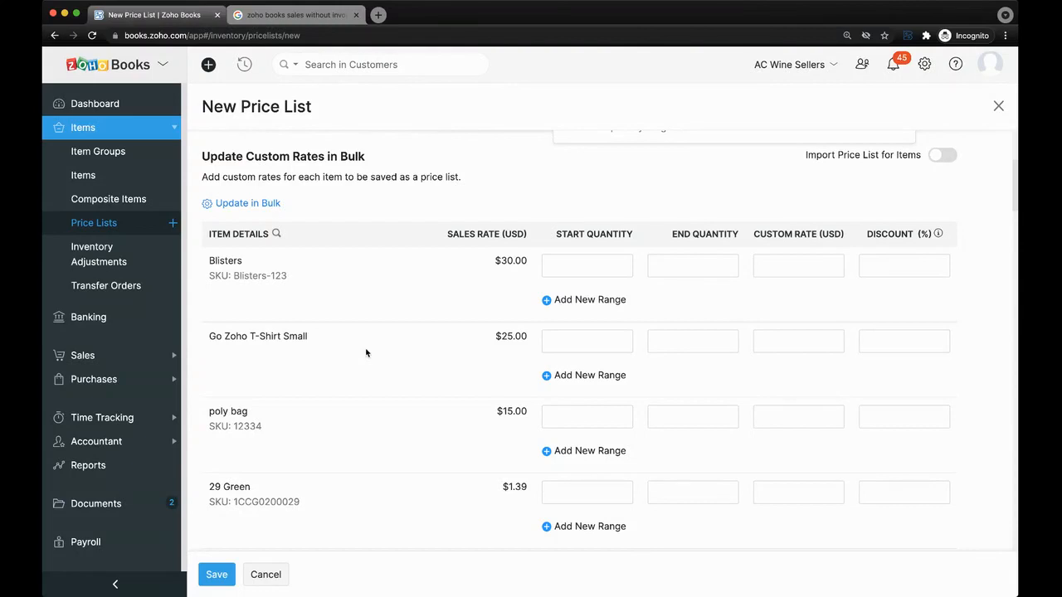
{"action": "scroll", "coordinate": [366, 352], "scroll_direction": "down", "scroll_amount": 3}
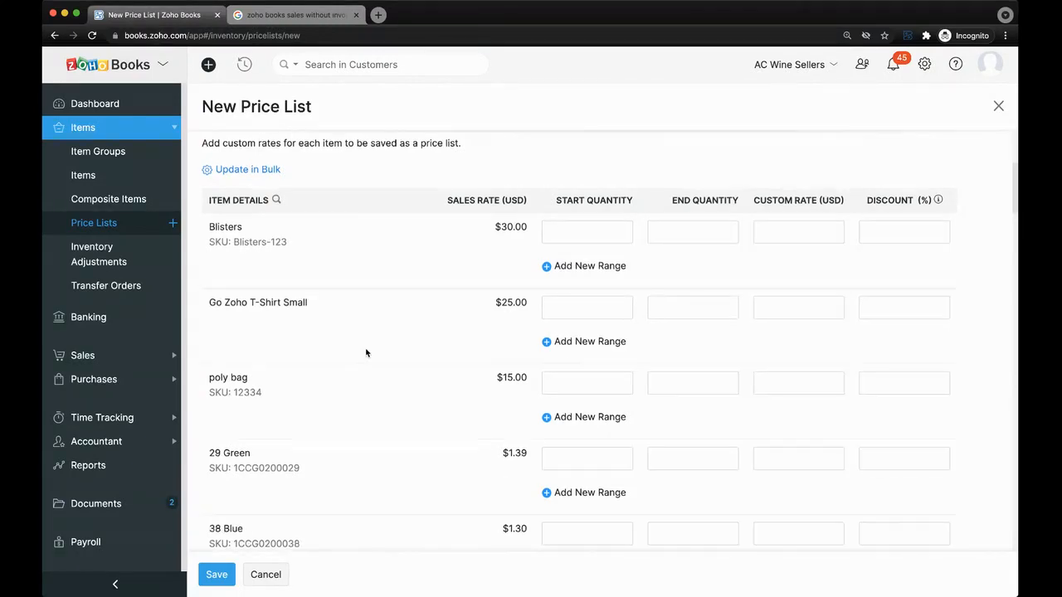
{"action": "scroll", "coordinate": [366, 353], "scroll_direction": "up", "scroll_amount": 10}
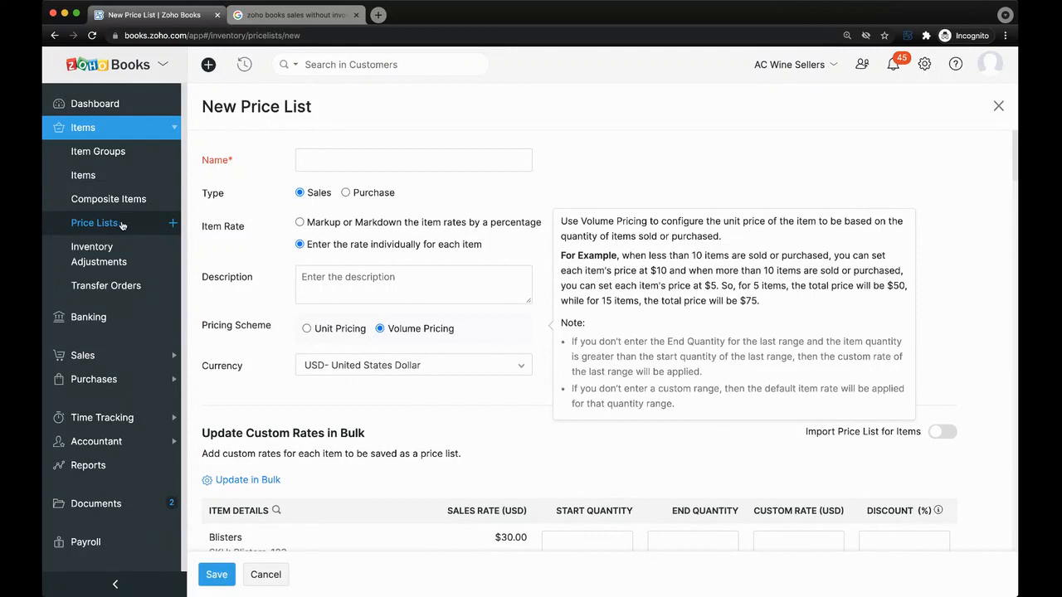
Go to Banking and review account balances, including the $23,243.34 bank balance.
{"action": "left_click", "coordinate": [127, 319]}
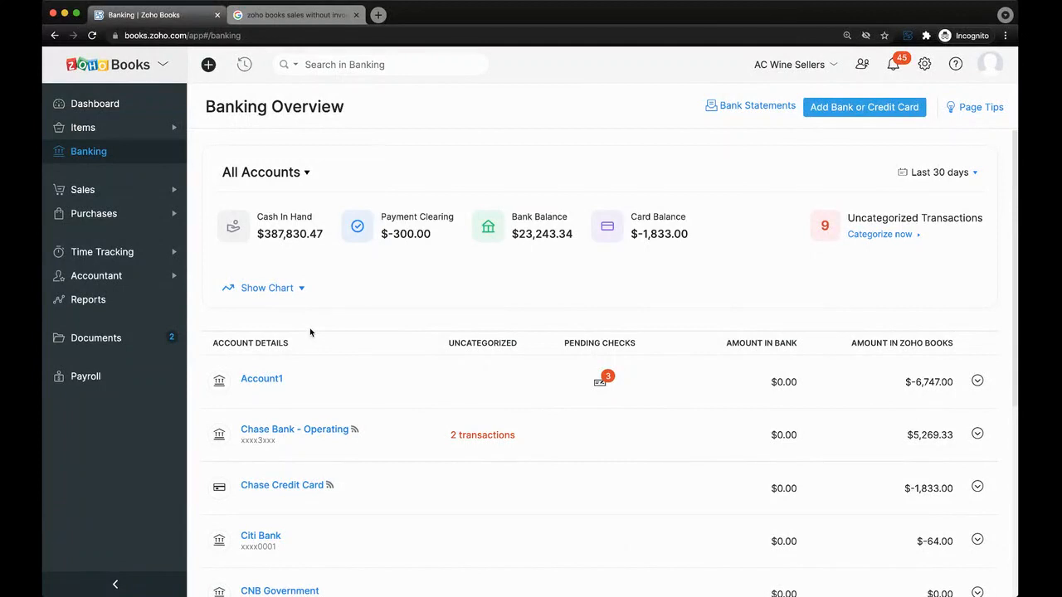
{"action": "scroll", "coordinate": [310, 331], "scroll_direction": "down", "scroll_amount": 2}
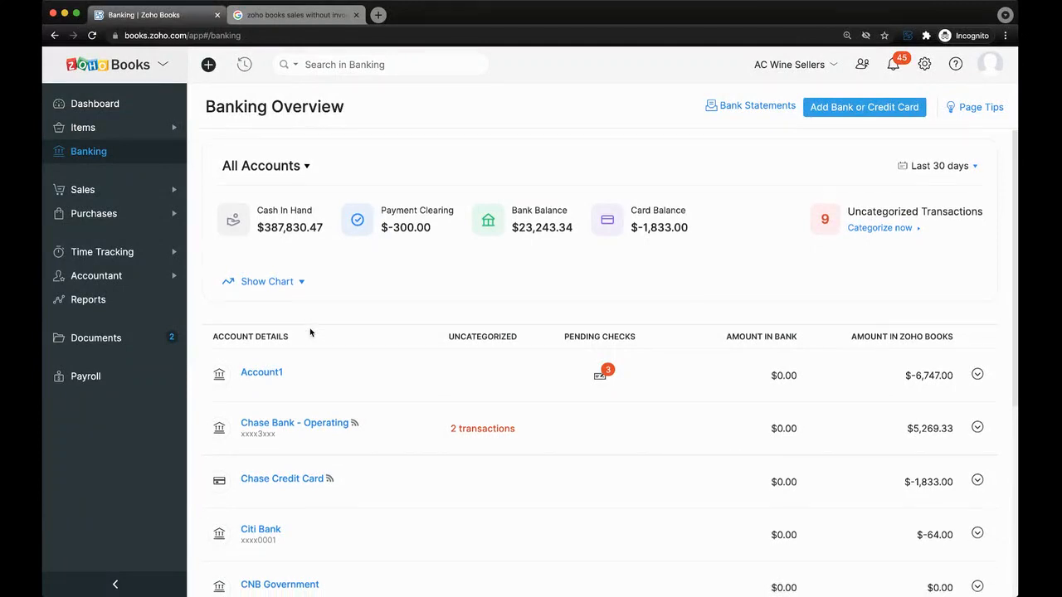
{"action": "scroll", "coordinate": [310, 331], "scroll_direction": "up", "scroll_amount": 2}
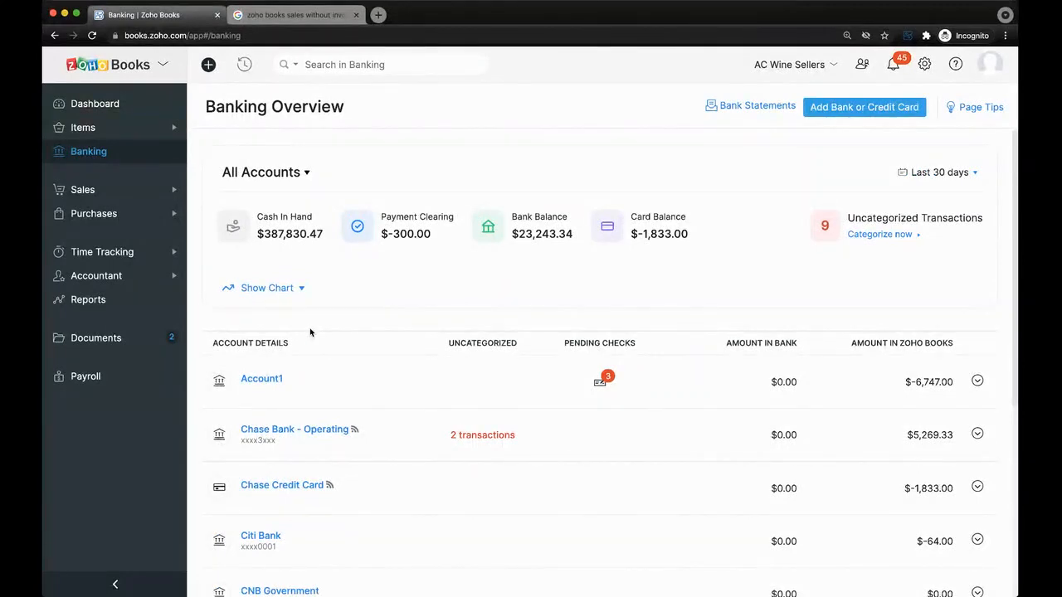
{"action": "left_click", "coordinate": [877, 108]}
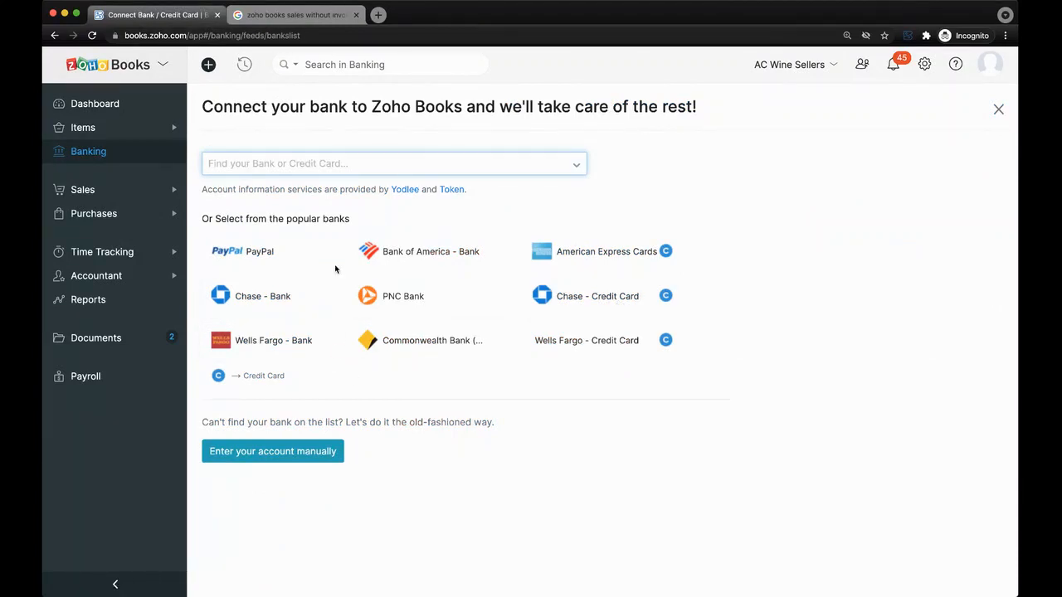
{"action": "left_click", "coordinate": [305, 162]}
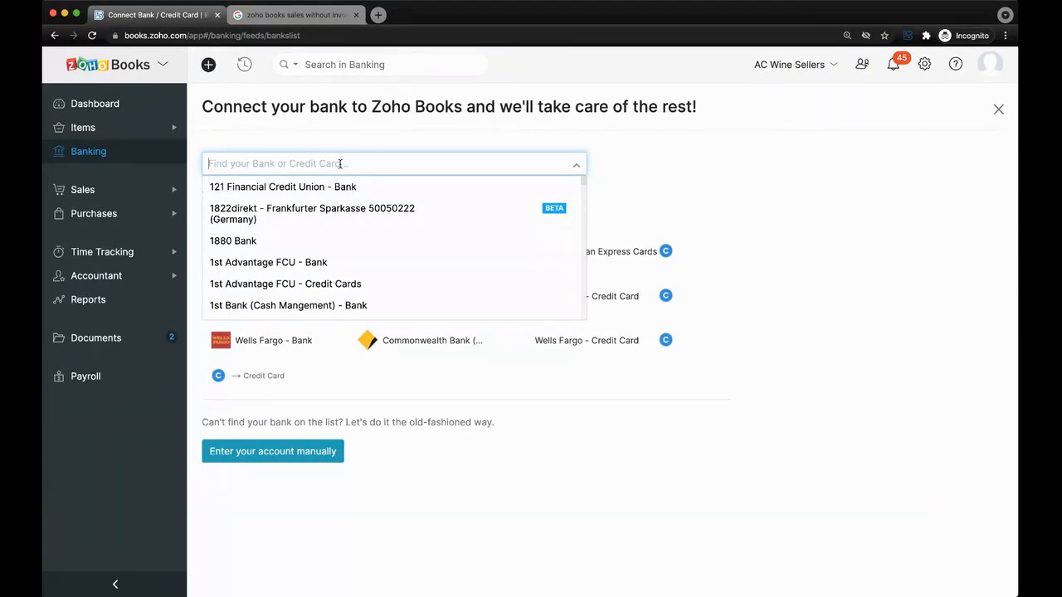
{"action": "left_click", "coordinate": [362, 138]}
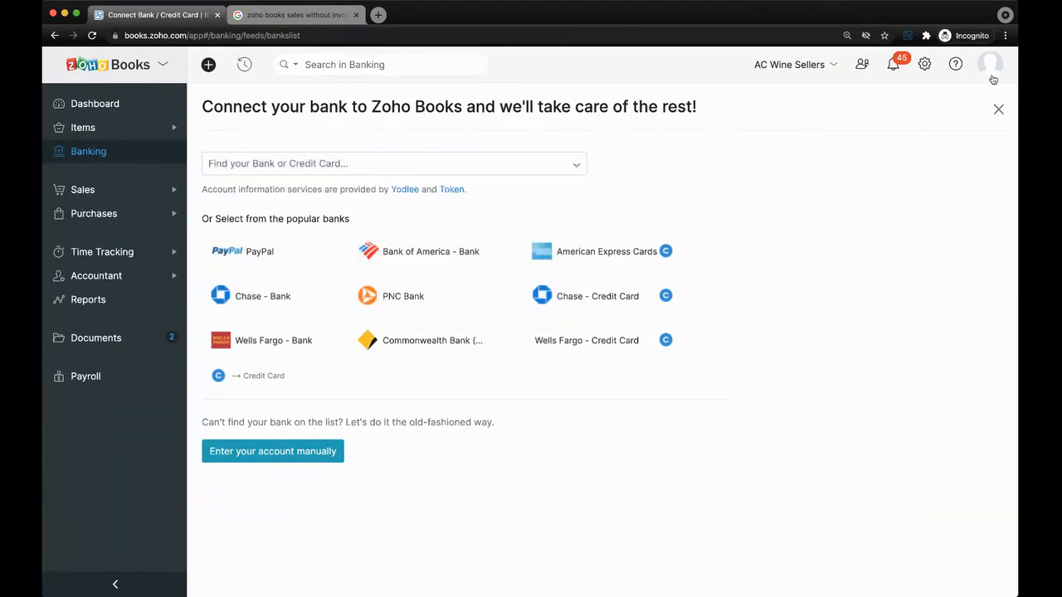
{"action": "left_click", "coordinate": [999, 111]}
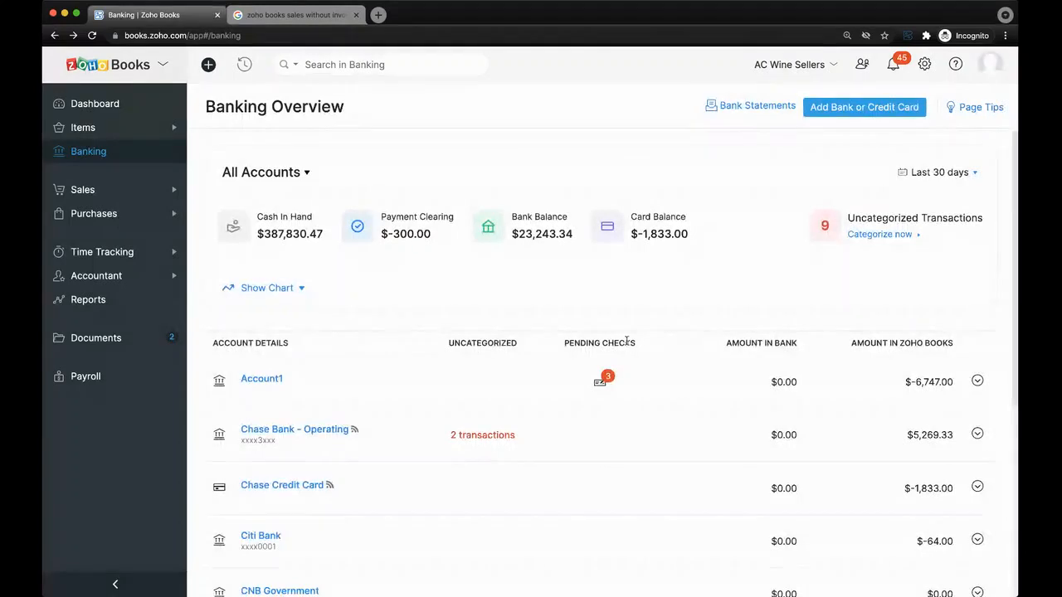
Open Chase Bank - Operating and choose Import Statement from its gear menu.
{"action": "scroll", "coordinate": [626, 340], "scroll_direction": "down", "scroll_amount": 2}
{"action": "scroll", "coordinate": [627, 341], "scroll_direction": "down", "scroll_amount": 1}
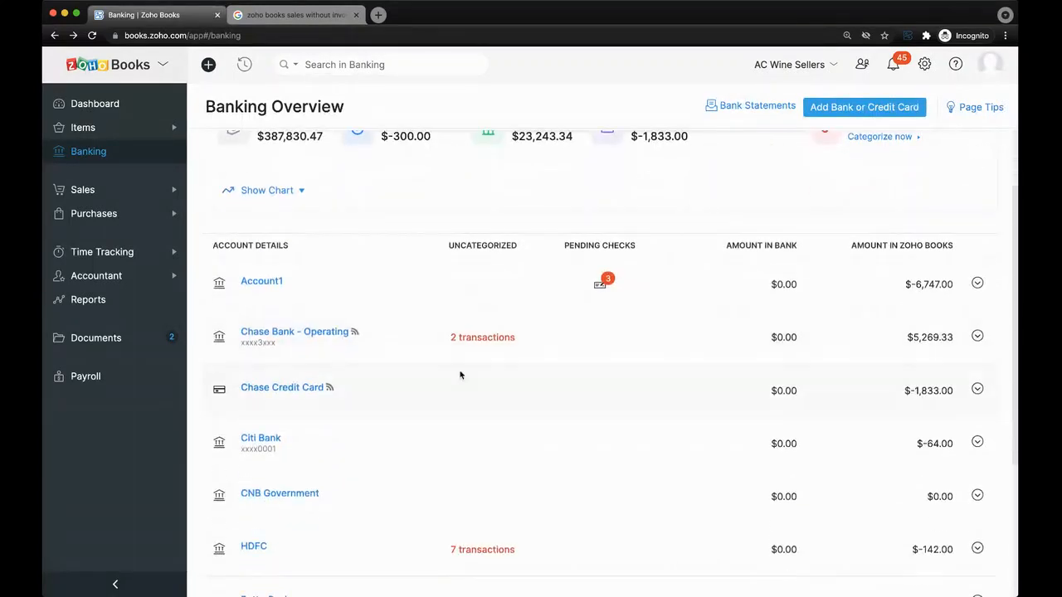
{"action": "left_click", "coordinate": [304, 333]}
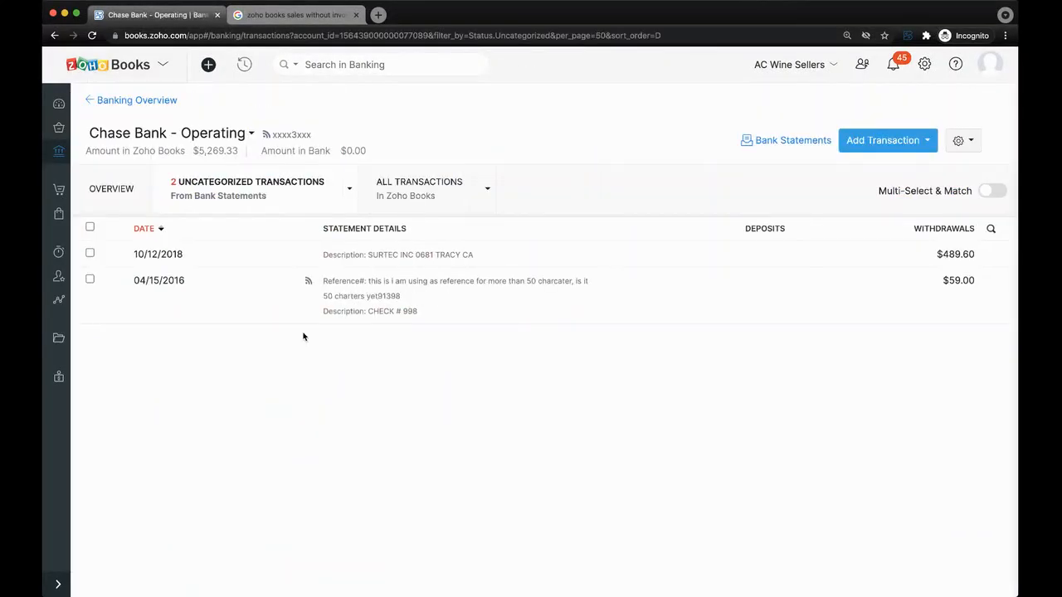
{"action": "left_click", "coordinate": [966, 140]}
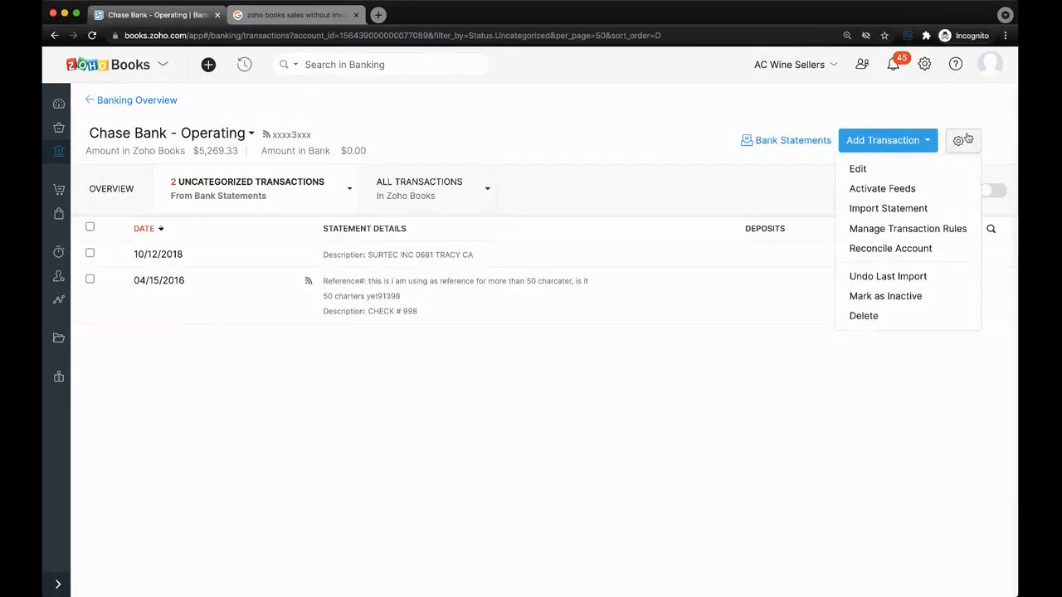
{"action": "left_click", "coordinate": [936, 209]}
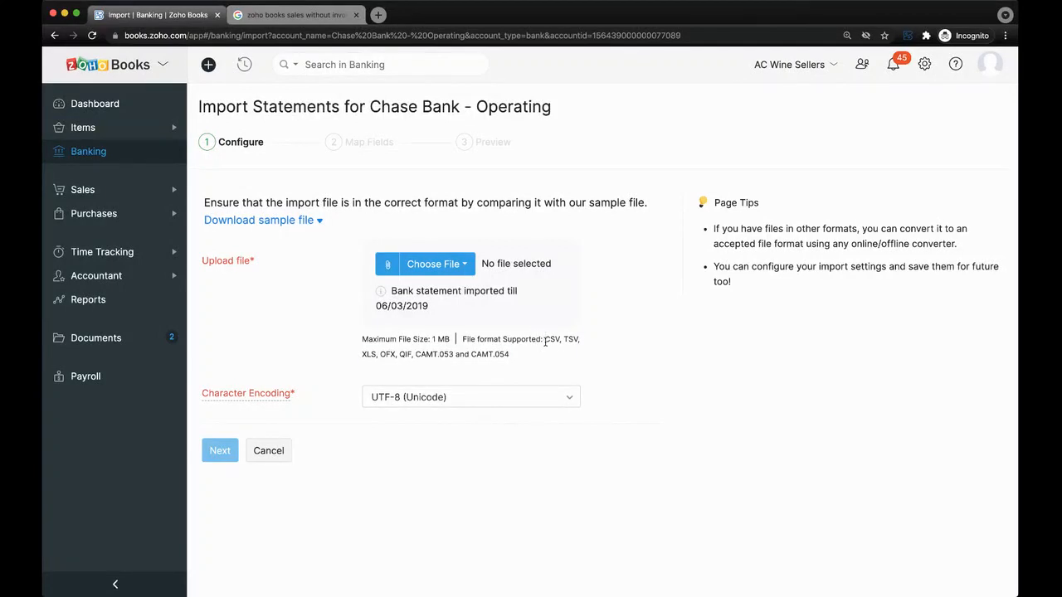
Highlight the supported file formats note, then cancel the statement import.
{"action": "left_click_drag", "start_coordinate": [546, 339], "coordinate": [527, 354]}
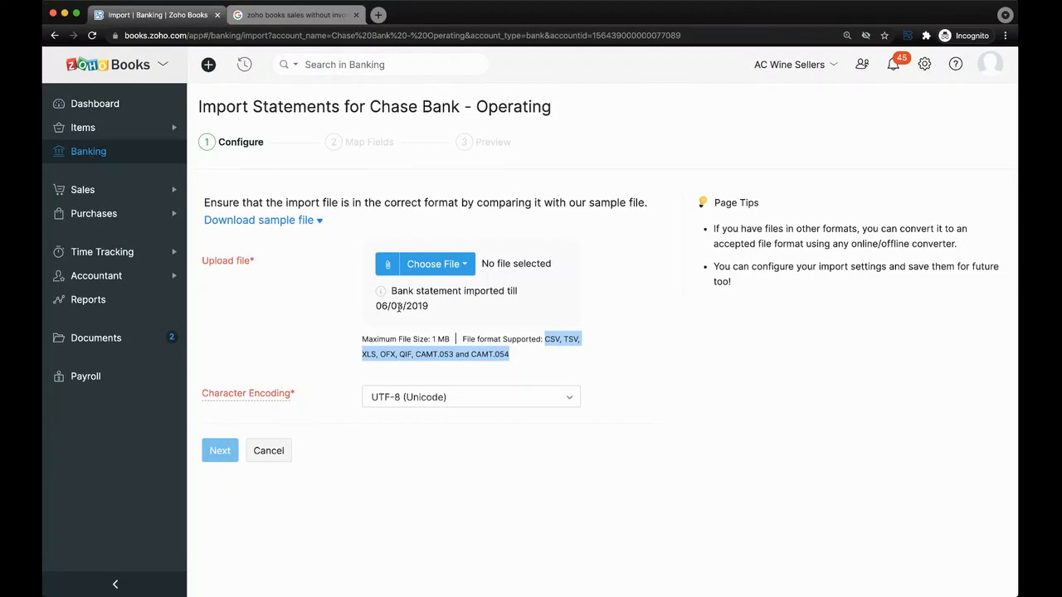
{"action": "left_click", "coordinate": [296, 314]}
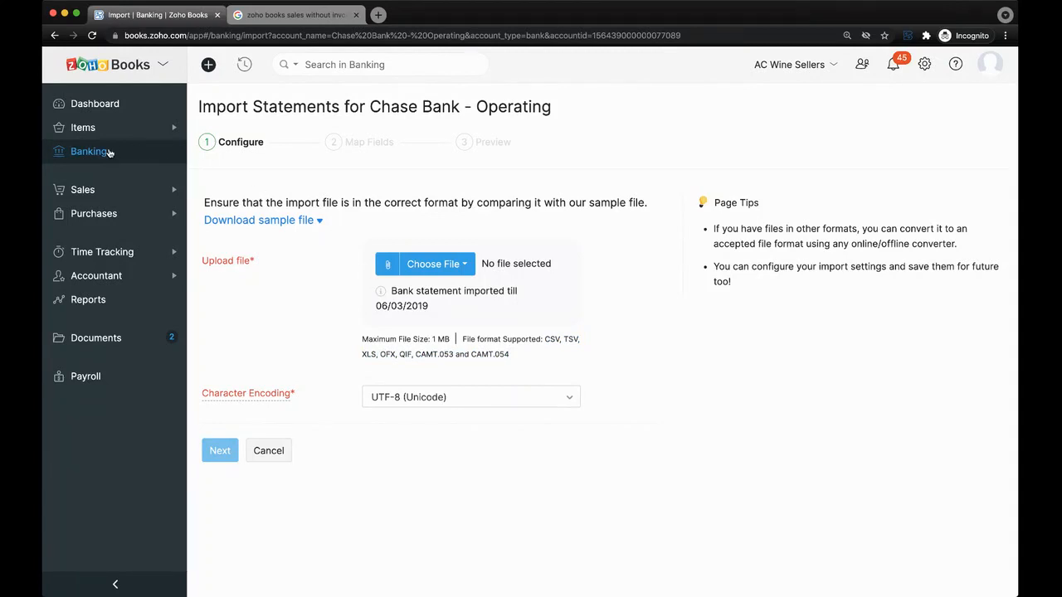
{"action": "left_click", "coordinate": [272, 451]}
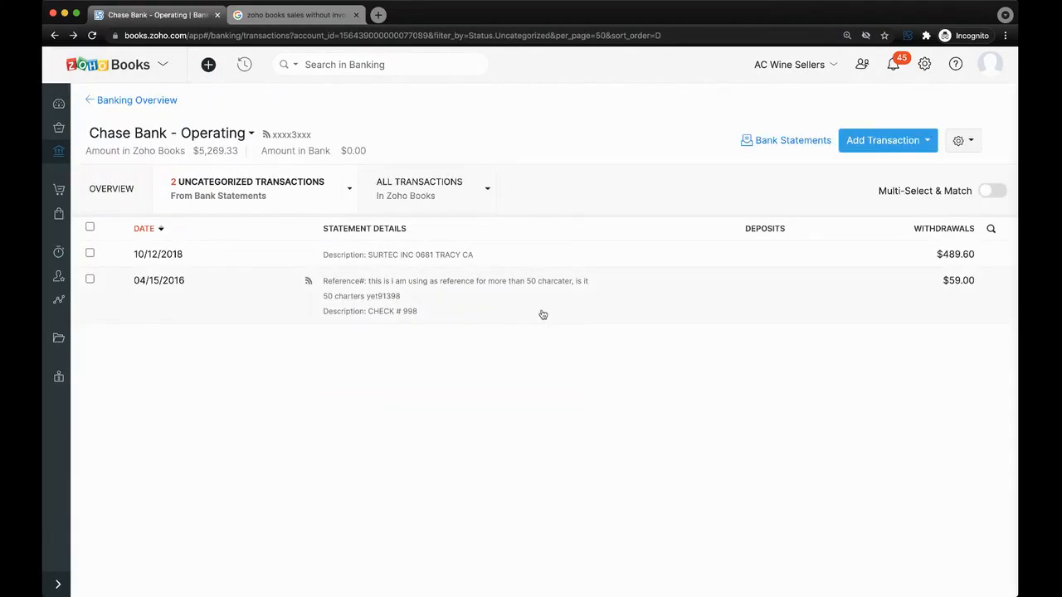
View matches for the $489.60 withdrawal of 10/12/2018, close them, and open the gear menu.
{"action": "left_click", "coordinate": [517, 261]}
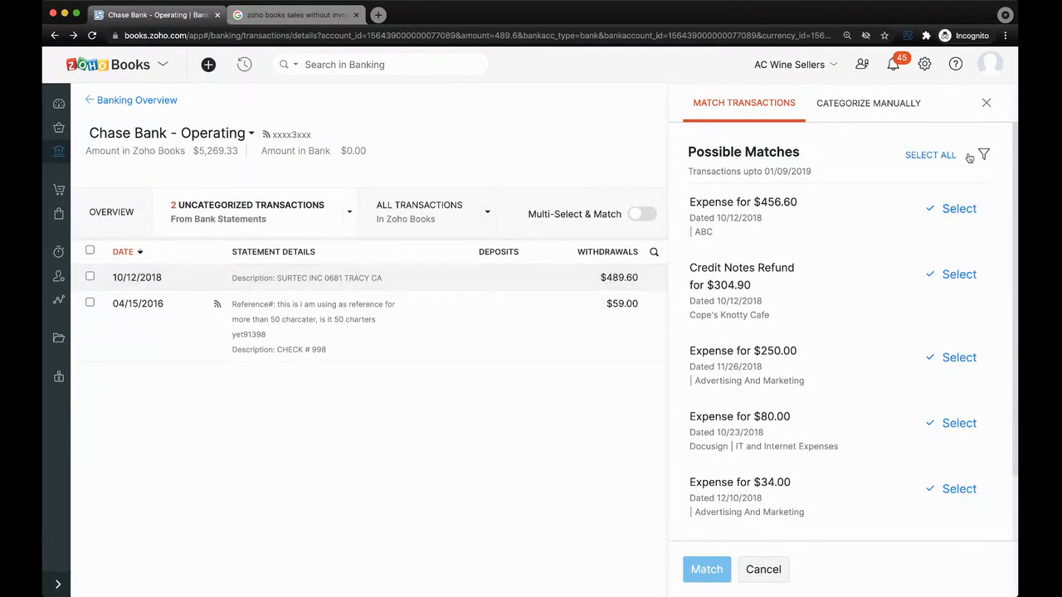
{"action": "left_click", "coordinate": [986, 103]}
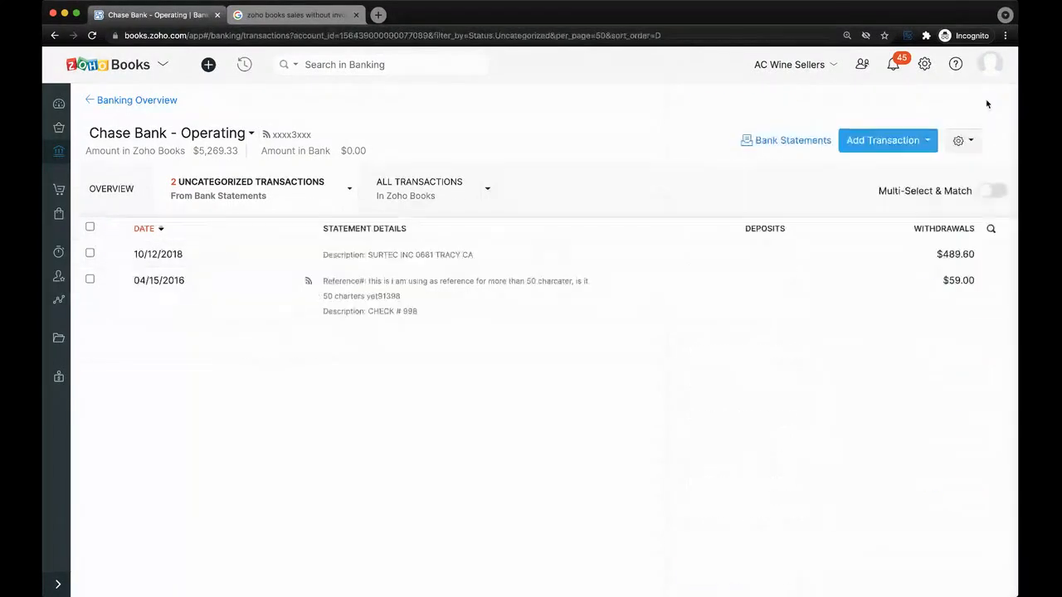
{"action": "left_click", "coordinate": [964, 143]}
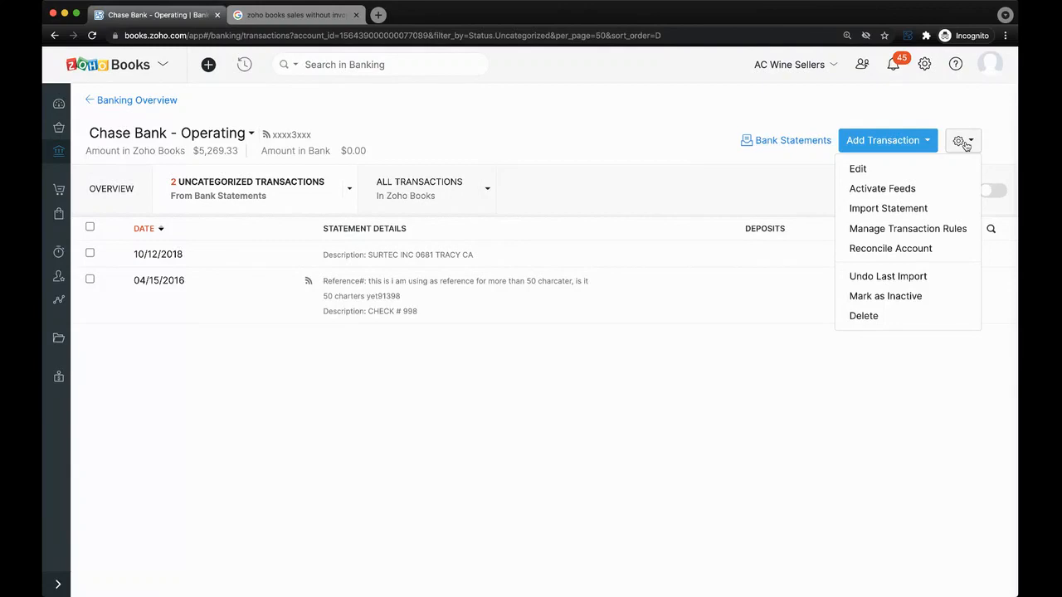
{"action": "left_click", "coordinate": [947, 250]}
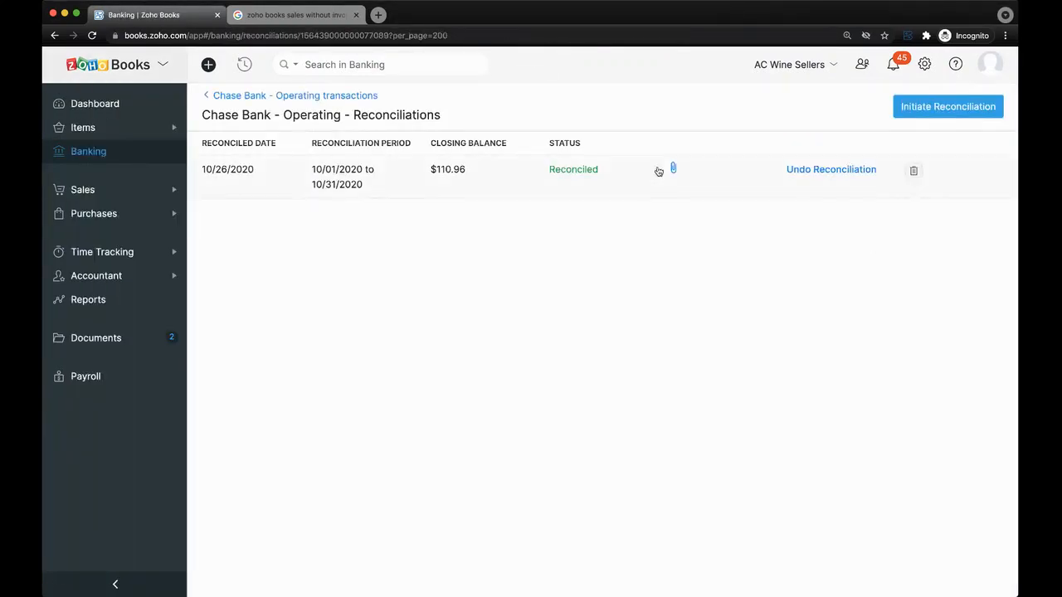
{"action": "left_click", "coordinate": [938, 113]}
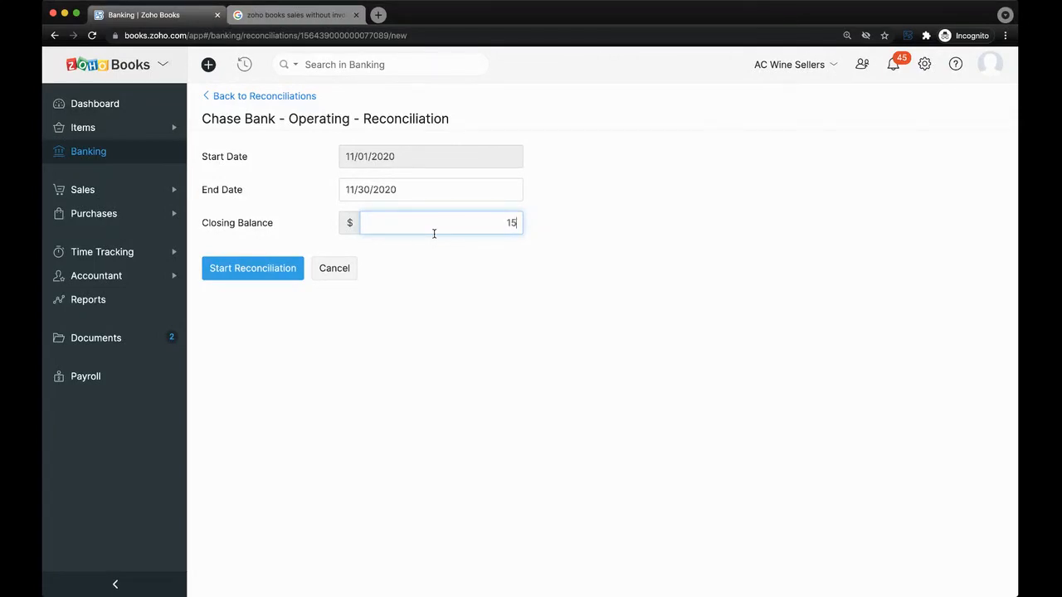
{"action": "left_click", "coordinate": [262, 275]}
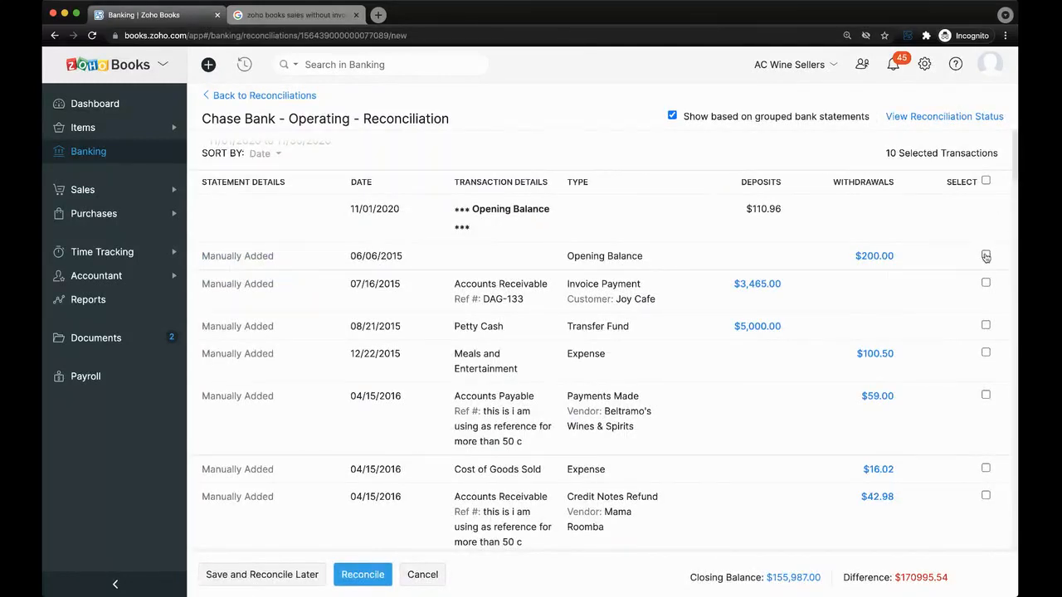
{"action": "scroll", "coordinate": [985, 257], "scroll_direction": "down", "scroll_amount": 1}
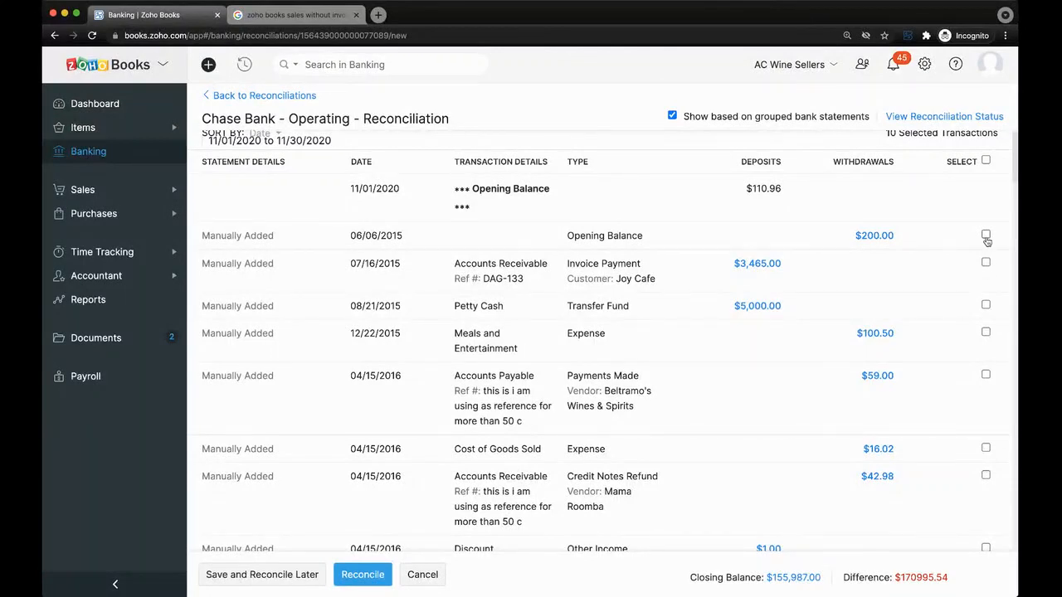
{"action": "left_click", "coordinate": [985, 234]}
{"action": "left_click", "coordinate": [986, 263]}
{"action": "left_click", "coordinate": [986, 304]}
{"action": "left_click", "coordinate": [289, 95]}
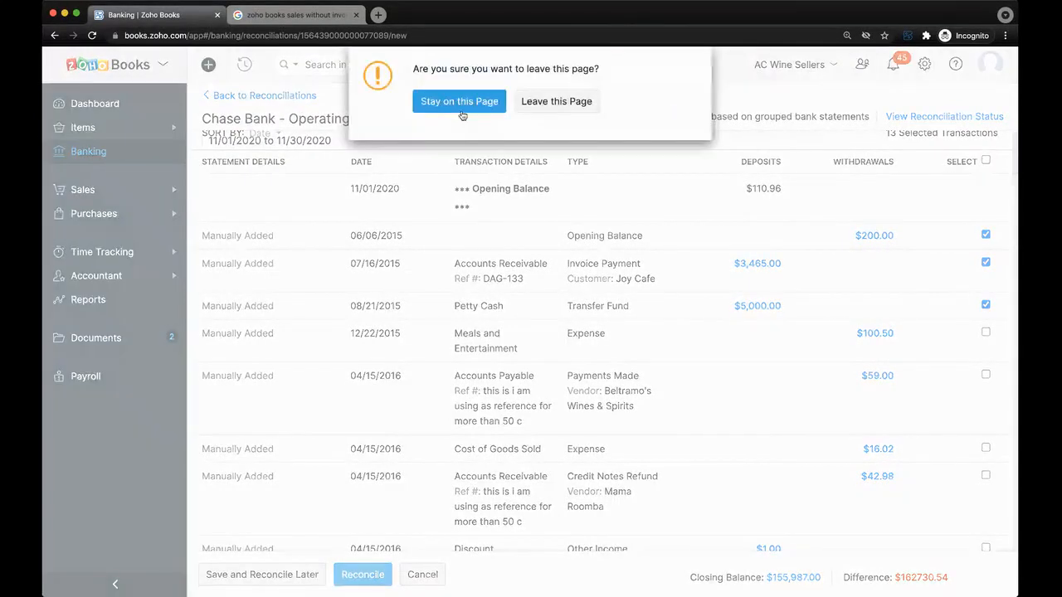
{"action": "left_click", "coordinate": [556, 102]}
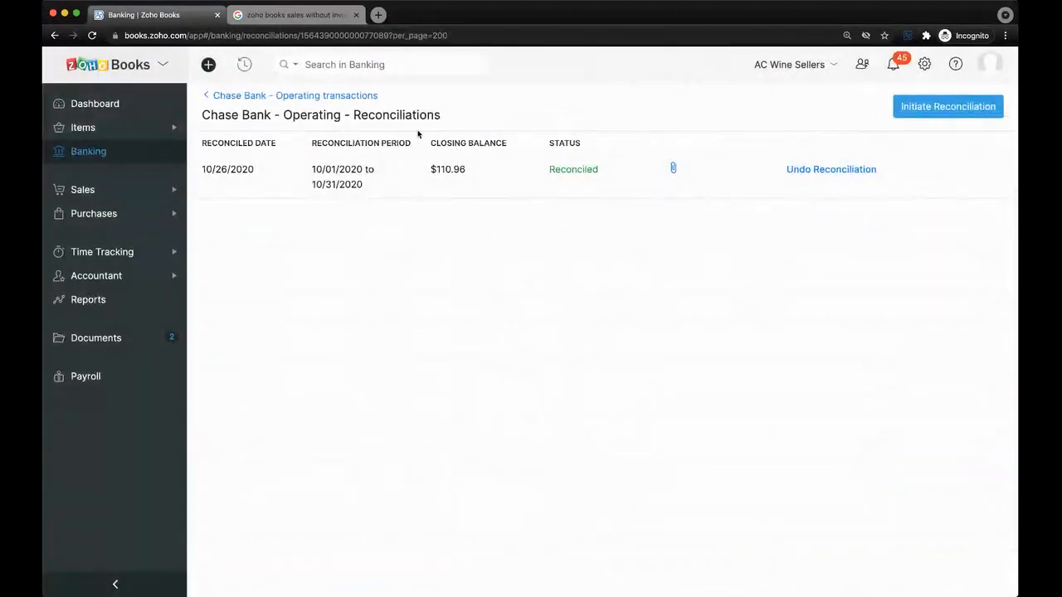
{"action": "left_click", "coordinate": [304, 96]}
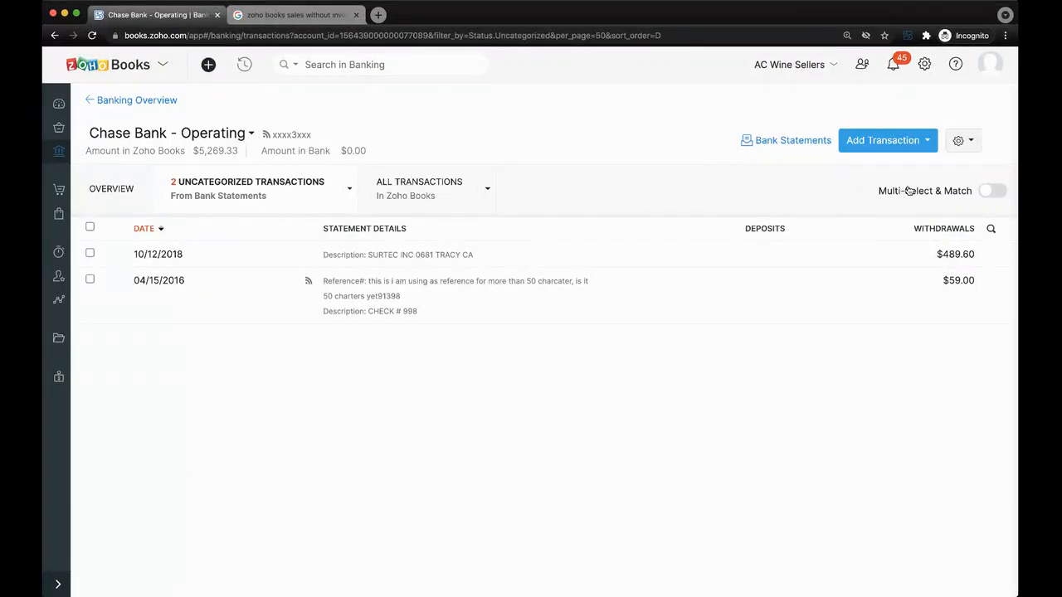
Dismiss the account's gear menu and return to the Banking Overview.
{"action": "left_click", "coordinate": [960, 143]}
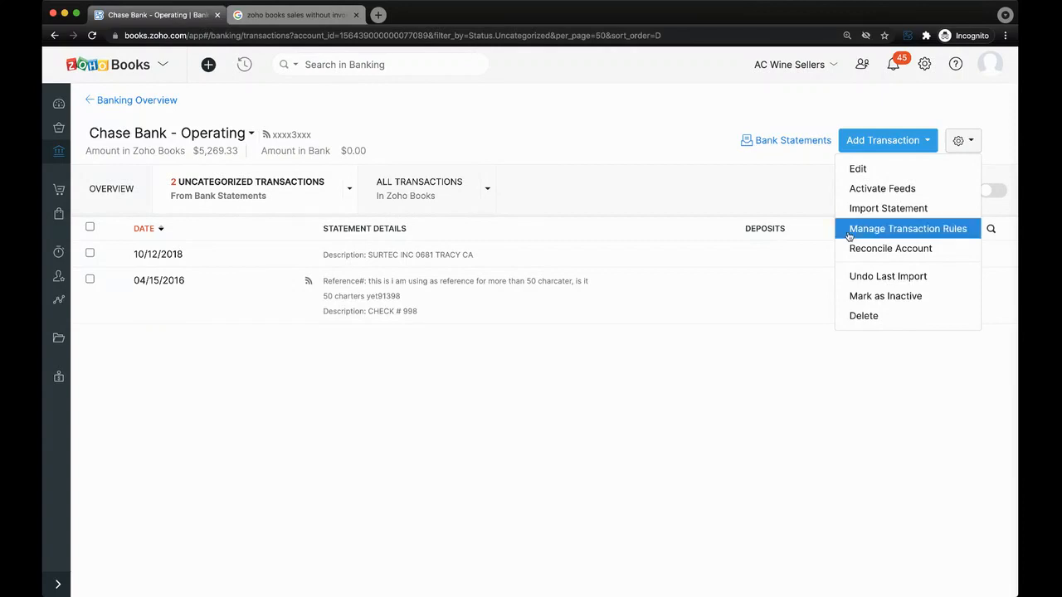
{"action": "left_click", "coordinate": [657, 415]}
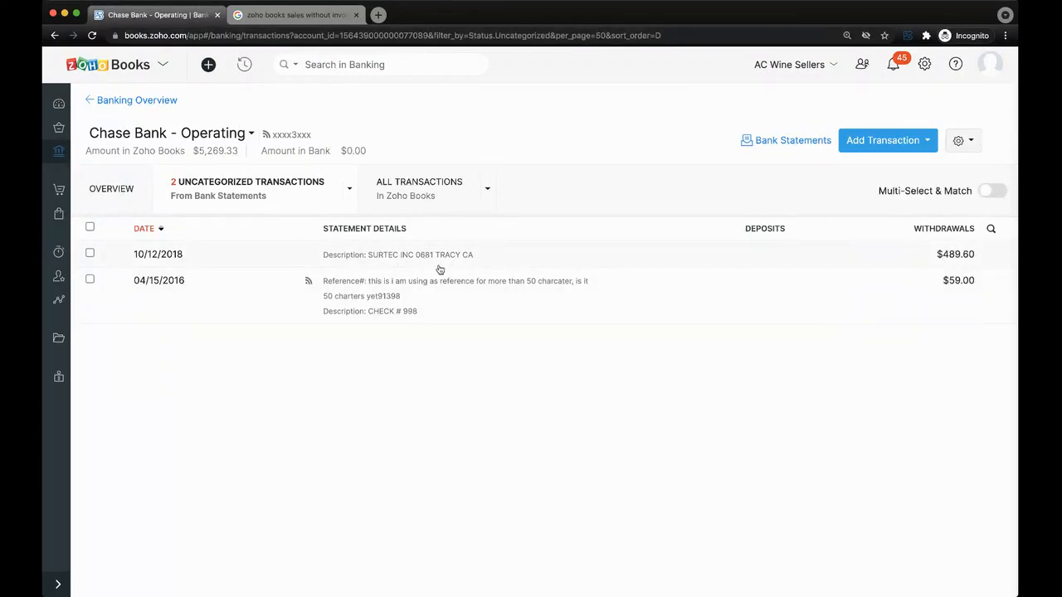
{"action": "left_click", "coordinate": [133, 100]}
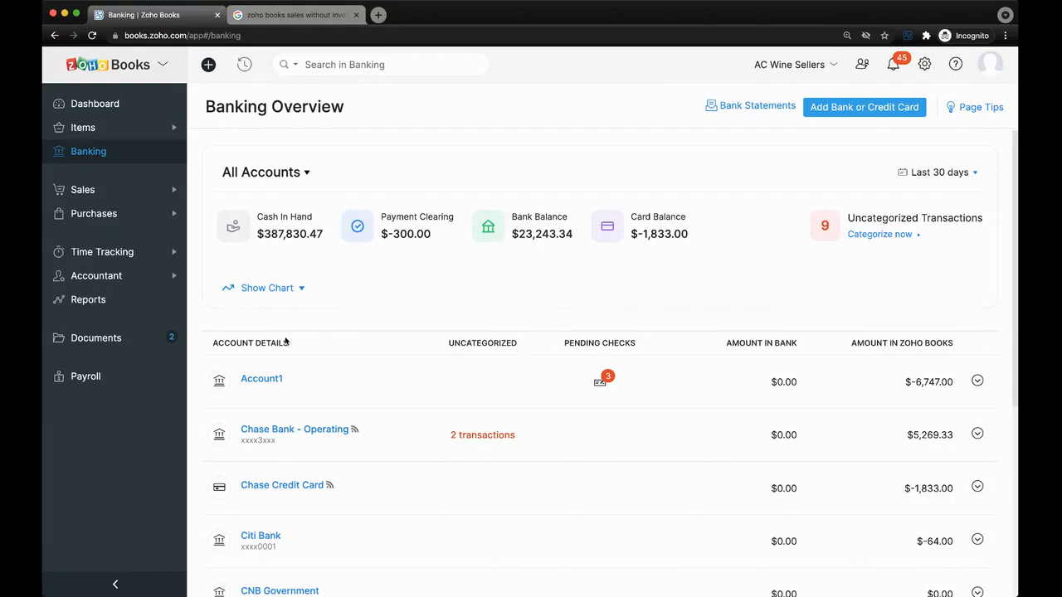
Open Chase Bank's 2 uncategorized transactions, toggle to All and back, then return.
{"action": "scroll", "coordinate": [287, 341], "scroll_direction": "down", "scroll_amount": 1}
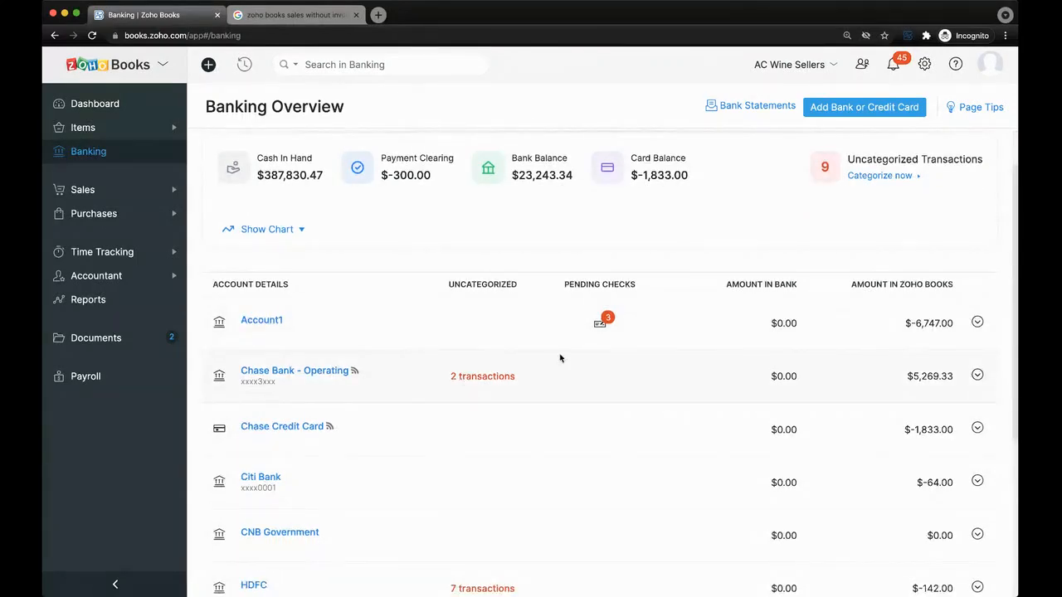
{"action": "left_click", "coordinate": [453, 378]}
{"action": "left_click", "coordinate": [421, 188]}
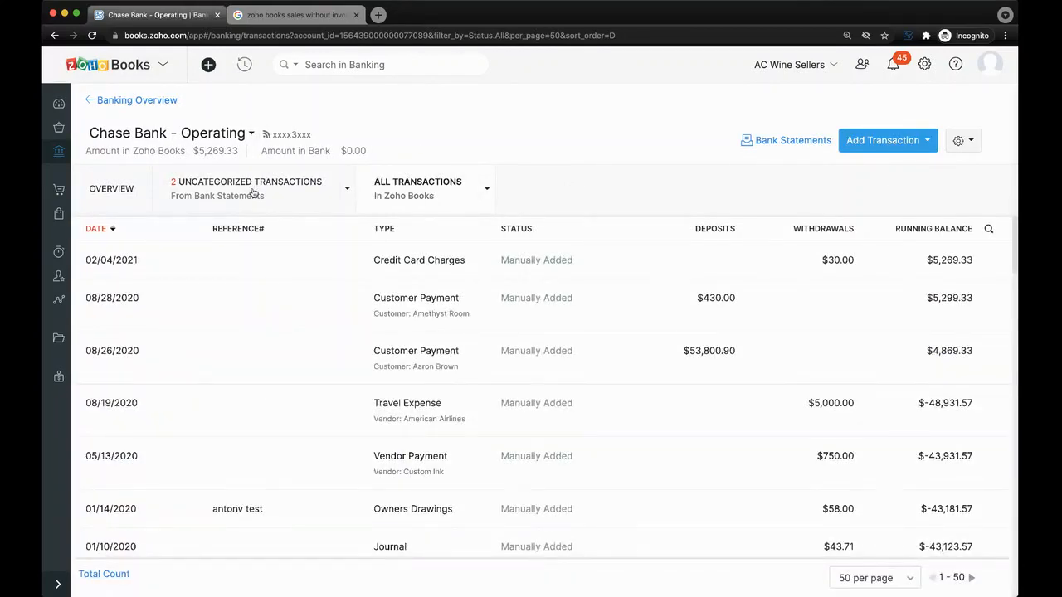
{"action": "left_click", "coordinate": [253, 193]}
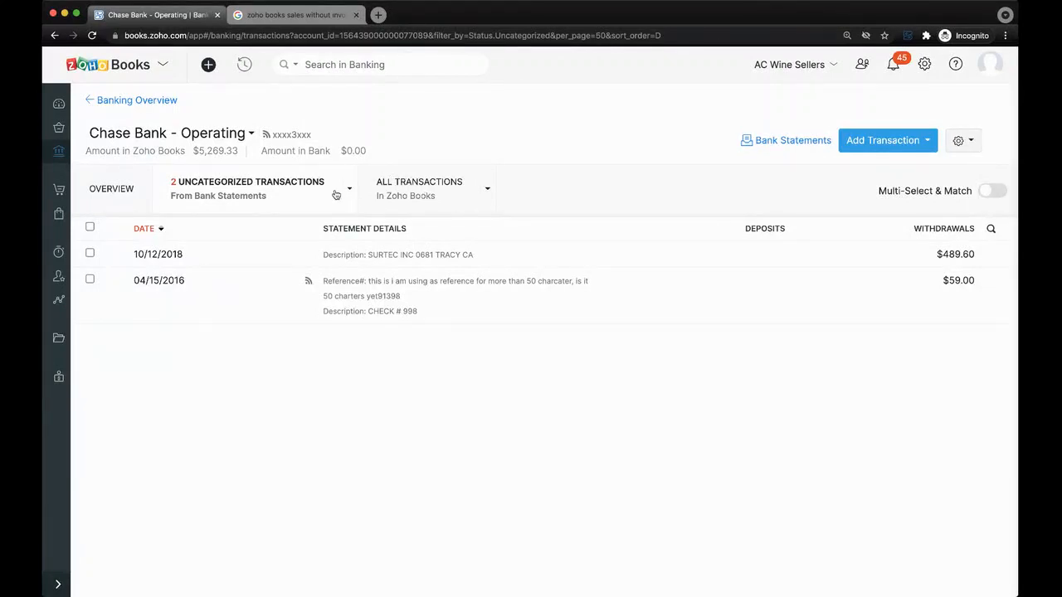
{"action": "left_click", "coordinate": [114, 101]}
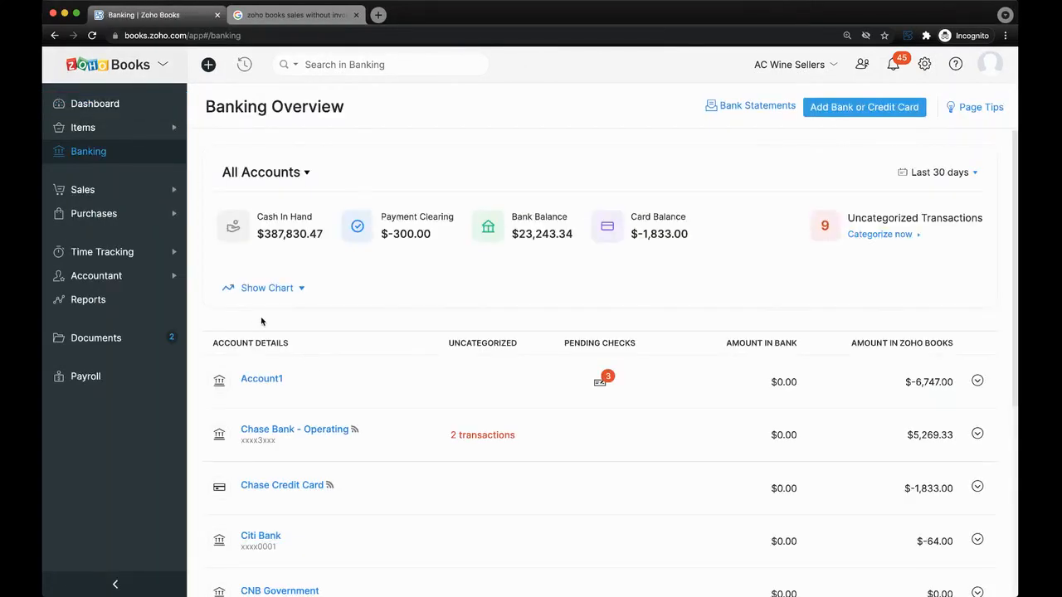
Scroll through all bank accounts and expand the Sales section in the sidebar.
{"action": "scroll", "coordinate": [261, 321], "scroll_direction": "down", "scroll_amount": 1}
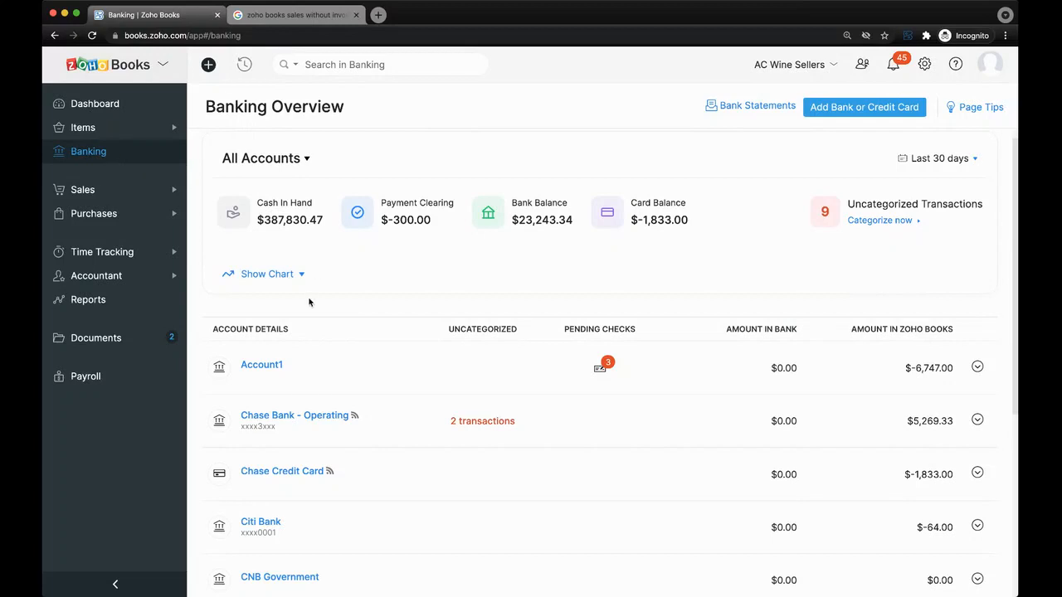
{"action": "scroll", "coordinate": [375, 389], "scroll_direction": "down", "scroll_amount": 5}
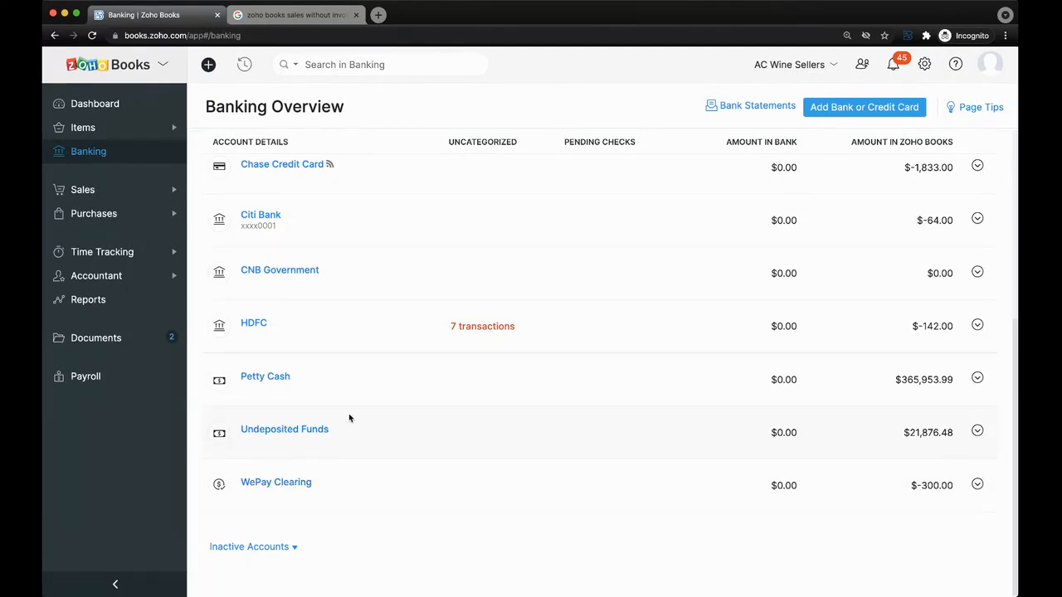
{"action": "scroll", "coordinate": [351, 451], "scroll_direction": "up", "scroll_amount": 2}
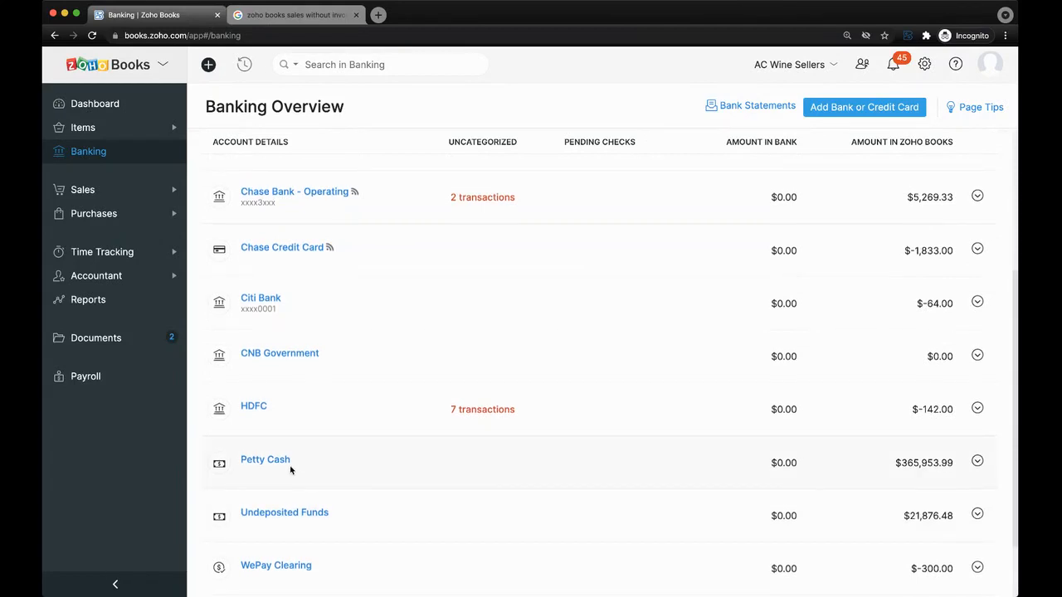
{"action": "scroll", "coordinate": [291, 470], "scroll_direction": "up", "scroll_amount": 2}
{"action": "scroll", "coordinate": [287, 545], "scroll_direction": "up", "scroll_amount": 3}
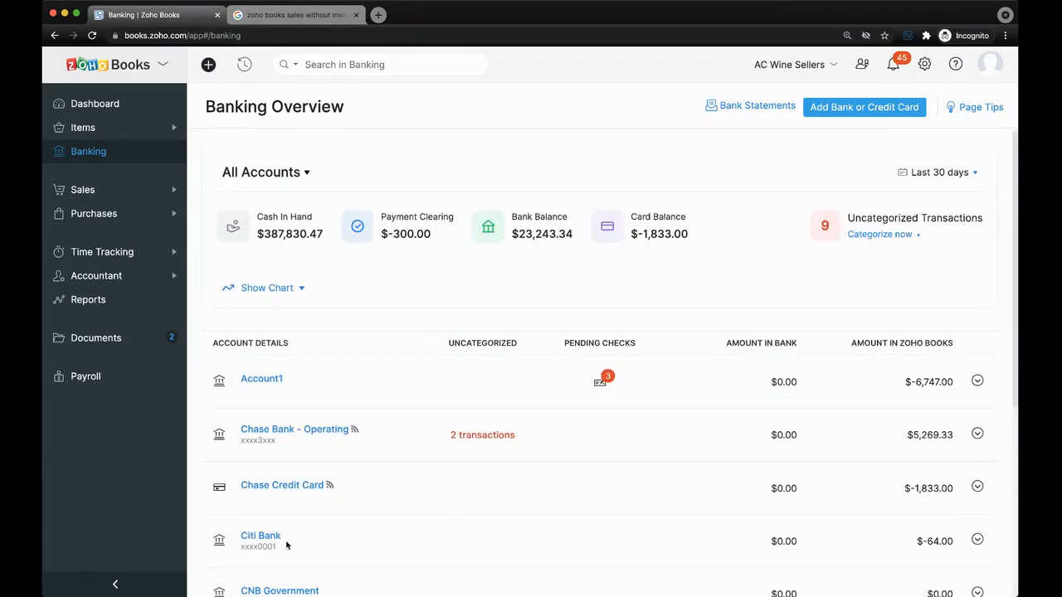
{"action": "left_click", "coordinate": [137, 195]}
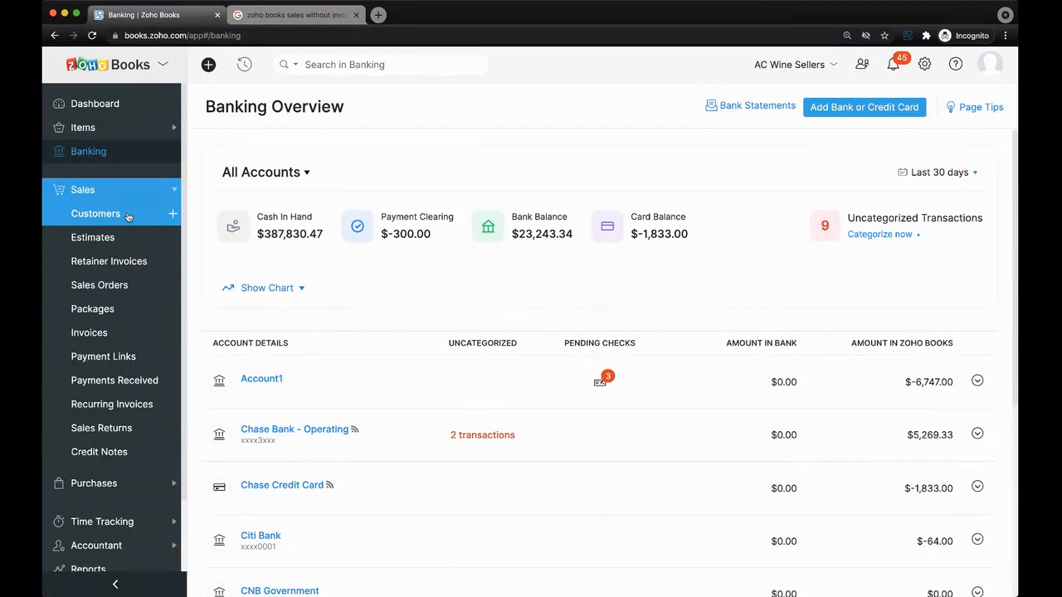
Open Customers and view the top customer's overview: $16,434.23 receivables, $731.00 unused credits.
{"action": "left_click", "coordinate": [129, 217]}
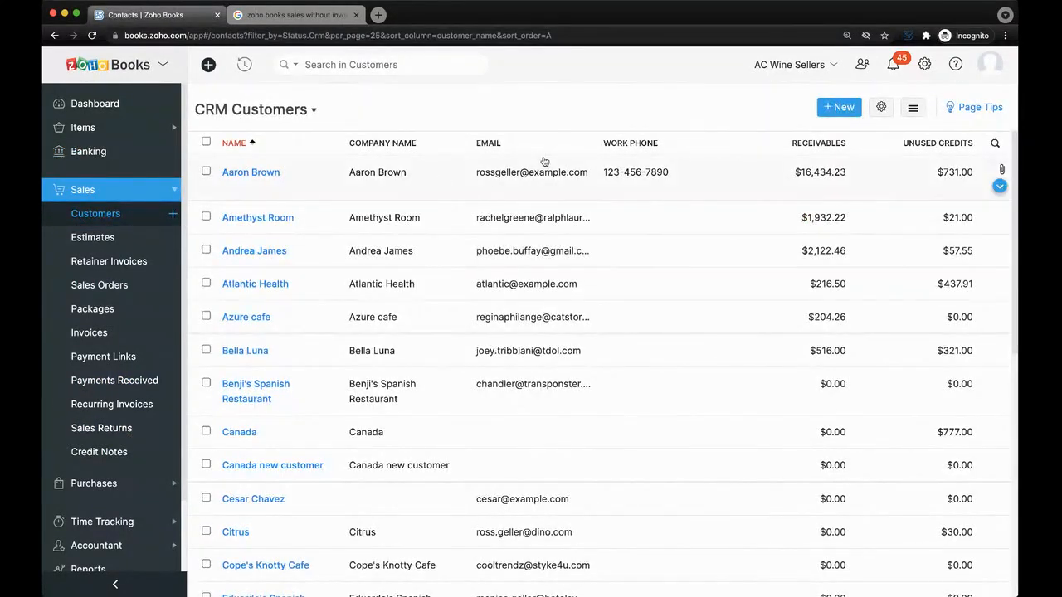
{"action": "left_click", "coordinate": [443, 193]}
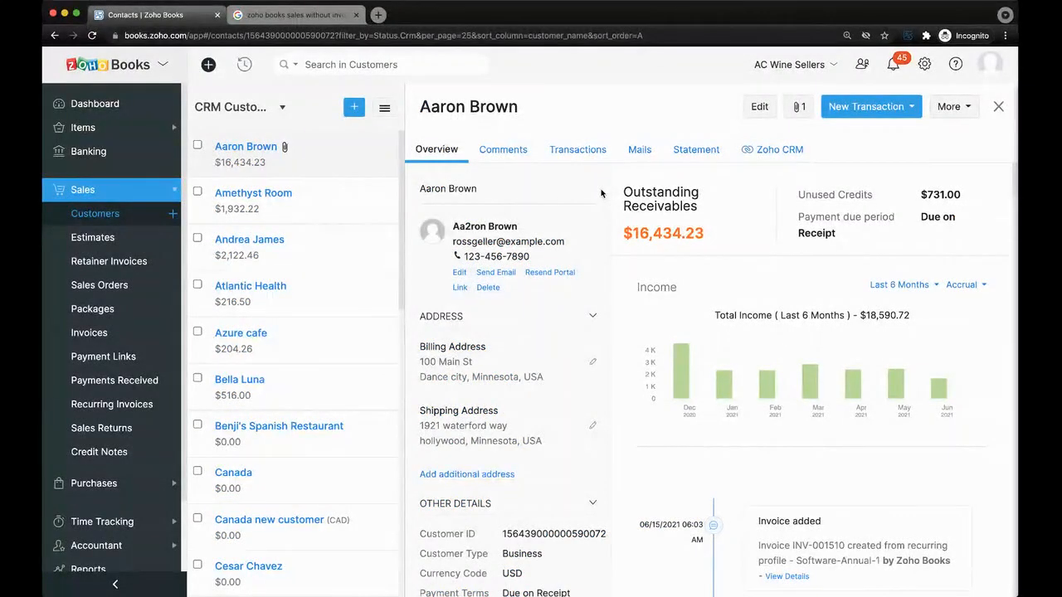
{"action": "scroll", "coordinate": [602, 193], "scroll_direction": "down", "scroll_amount": 3}
{"action": "scroll", "coordinate": [602, 193], "scroll_direction": "down", "scroll_amount": 10}
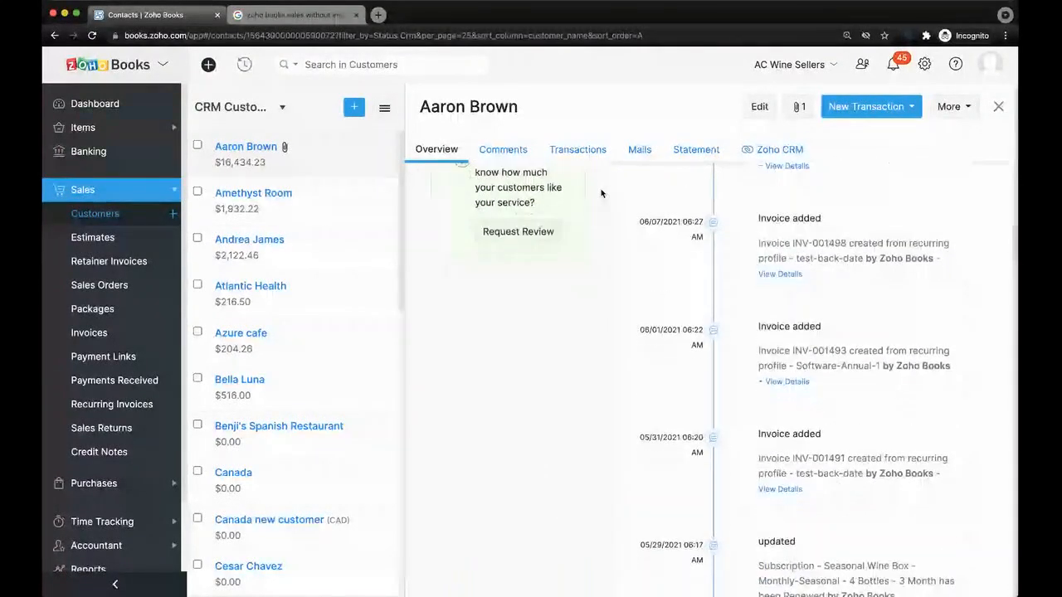
{"action": "scroll", "coordinate": [602, 193], "scroll_direction": "up", "scroll_amount": 15}
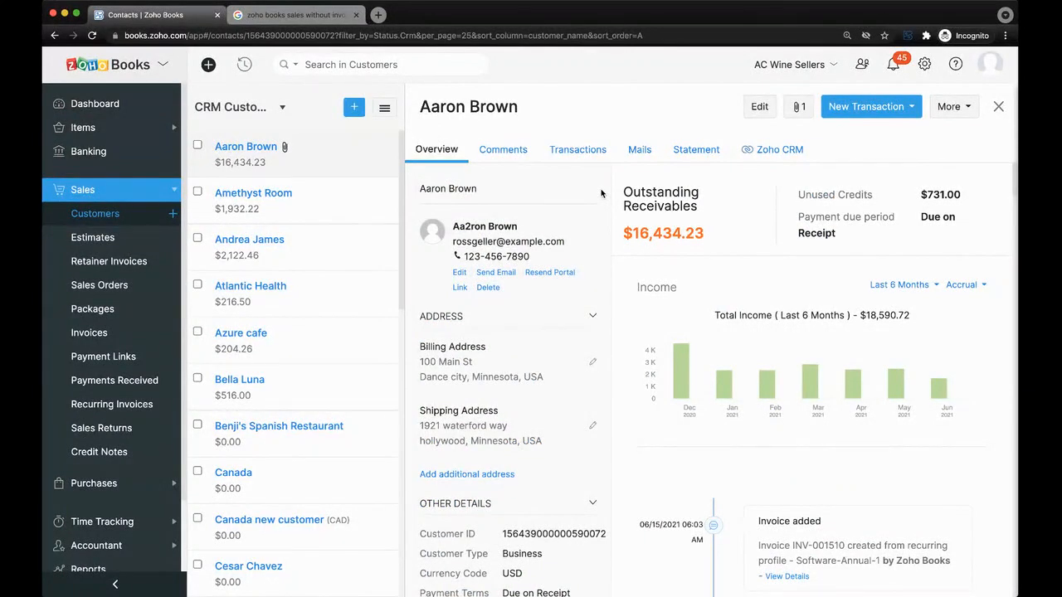
{"action": "left_click", "coordinate": [762, 108]}
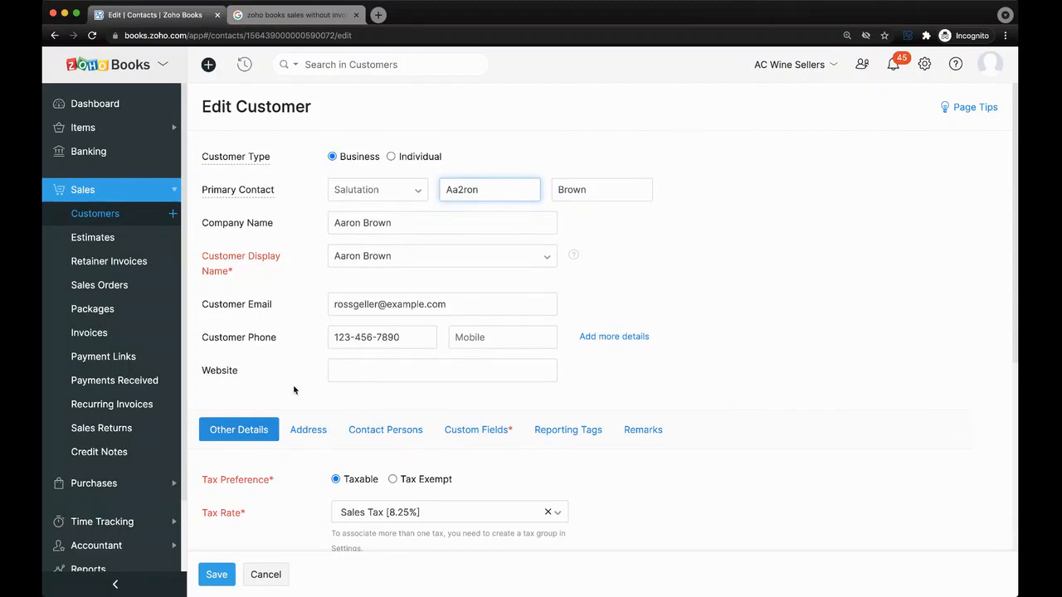
{"action": "scroll", "coordinate": [294, 388], "scroll_direction": "down", "scroll_amount": 3}
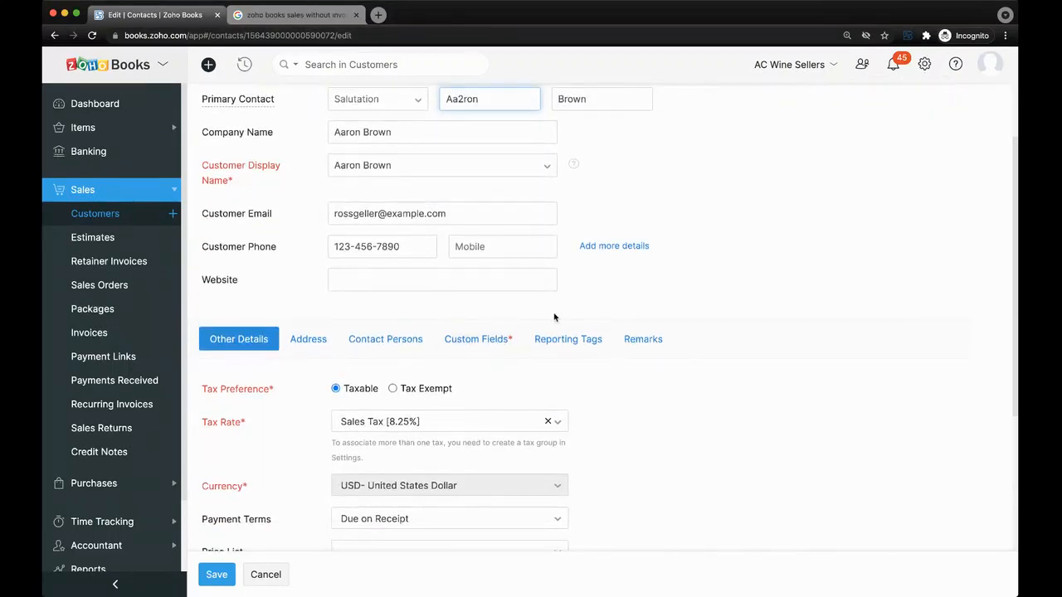
{"action": "left_click", "coordinate": [495, 339]}
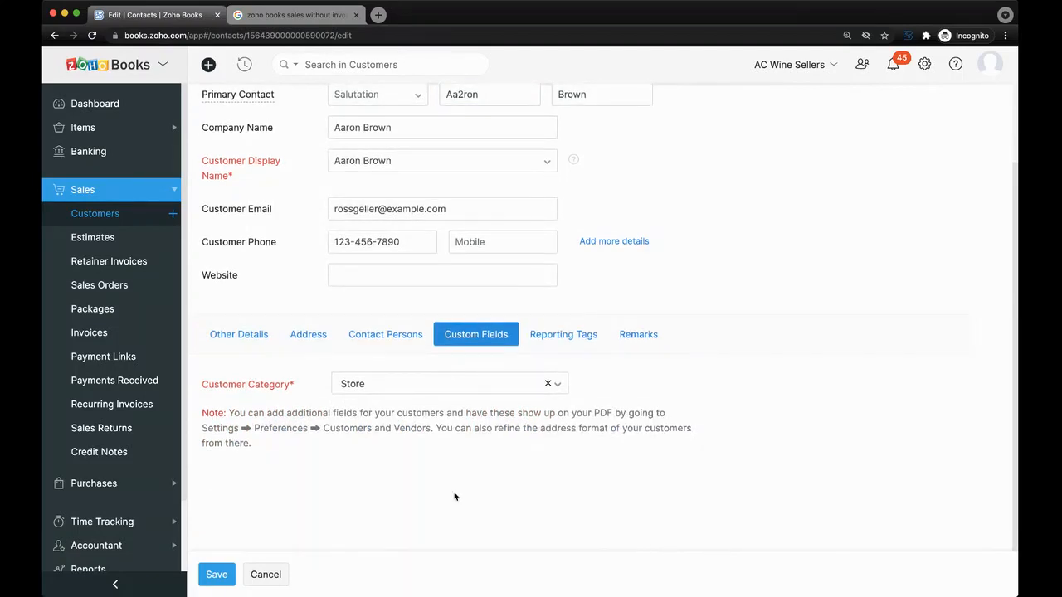
{"action": "left_click", "coordinate": [232, 328]}
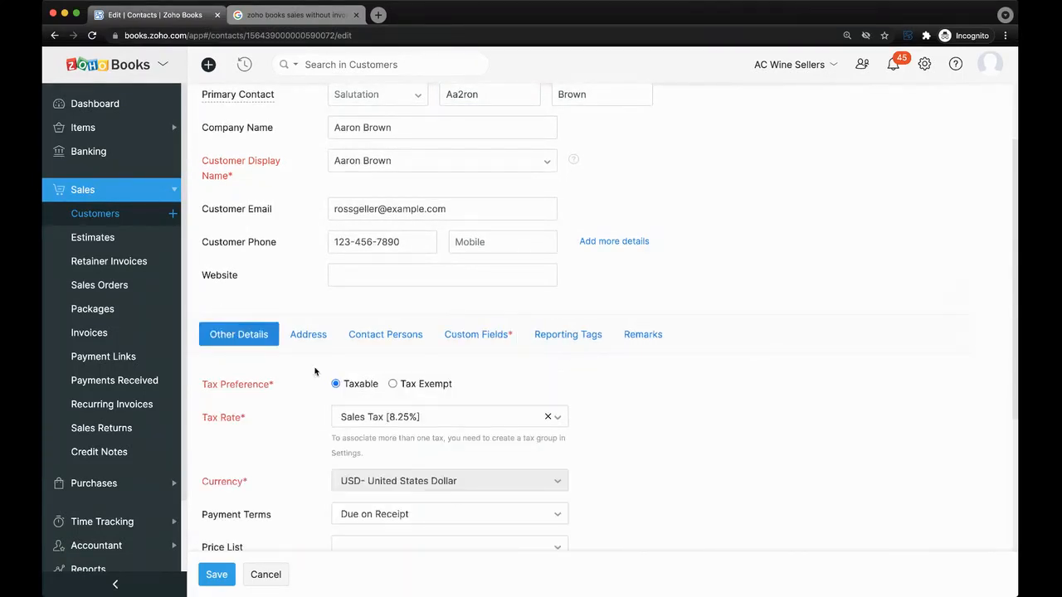
{"action": "scroll", "coordinate": [314, 372], "scroll_direction": "down", "scroll_amount": 5}
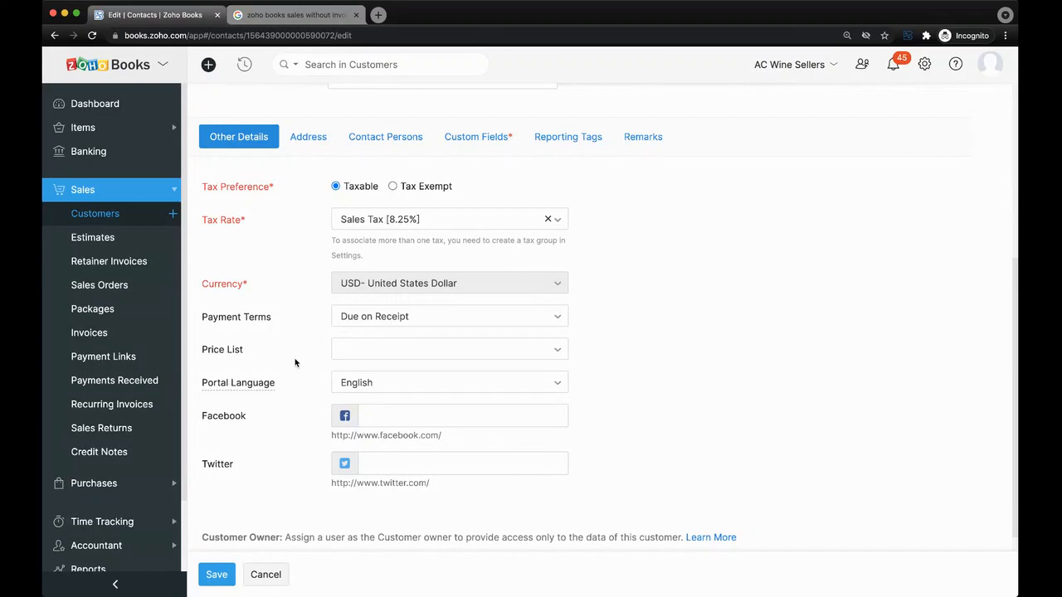
{"action": "scroll", "coordinate": [297, 260], "scroll_direction": "up", "scroll_amount": 1}
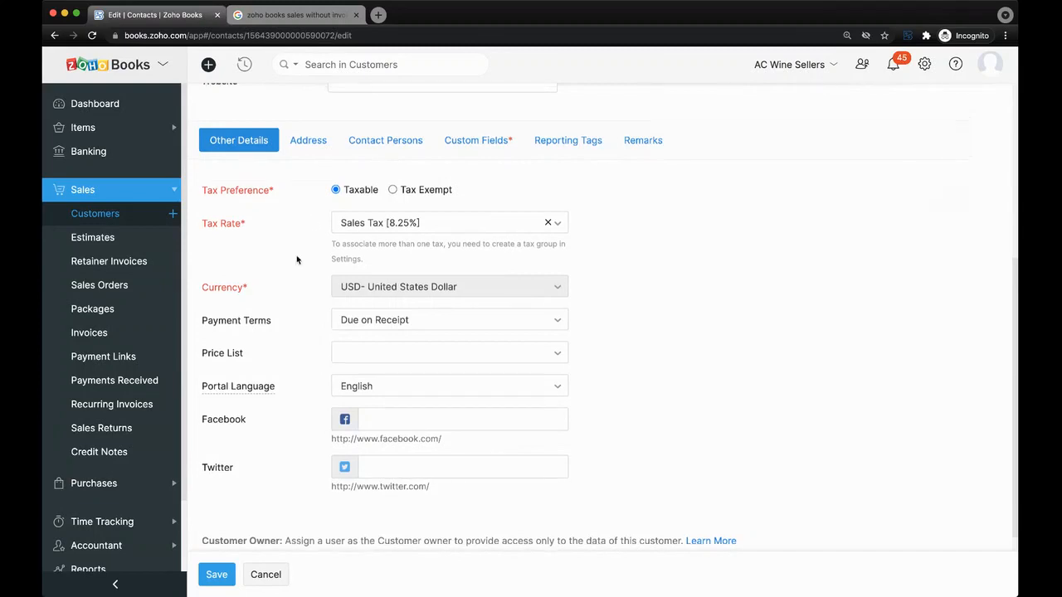
{"action": "scroll", "coordinate": [297, 259], "scroll_direction": "up", "scroll_amount": 3}
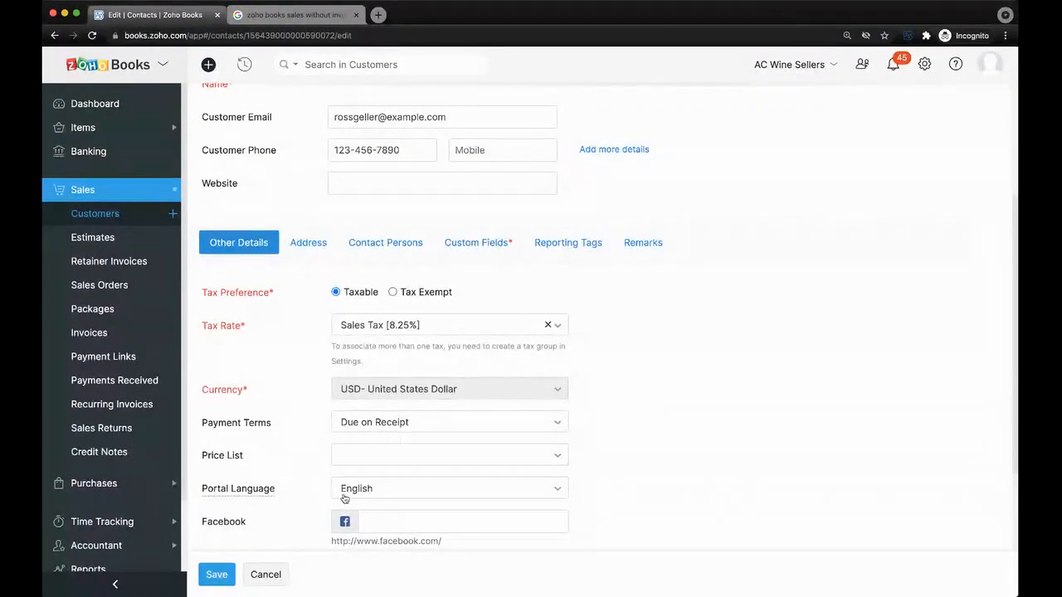
{"action": "scroll", "coordinate": [296, 430], "scroll_direction": "up", "scroll_amount": 5}
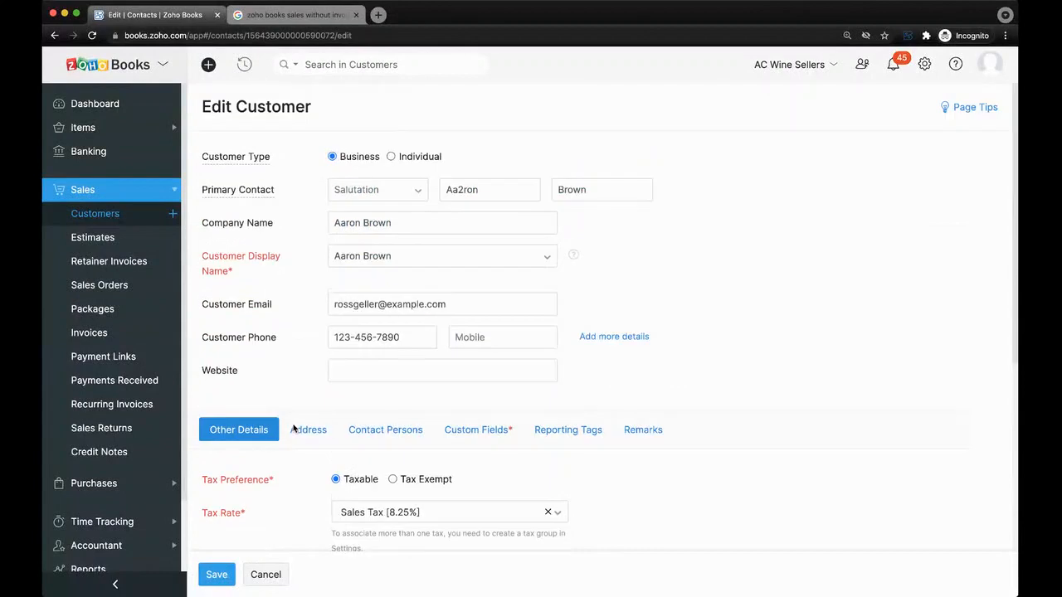
{"action": "left_click", "coordinate": [272, 579]}
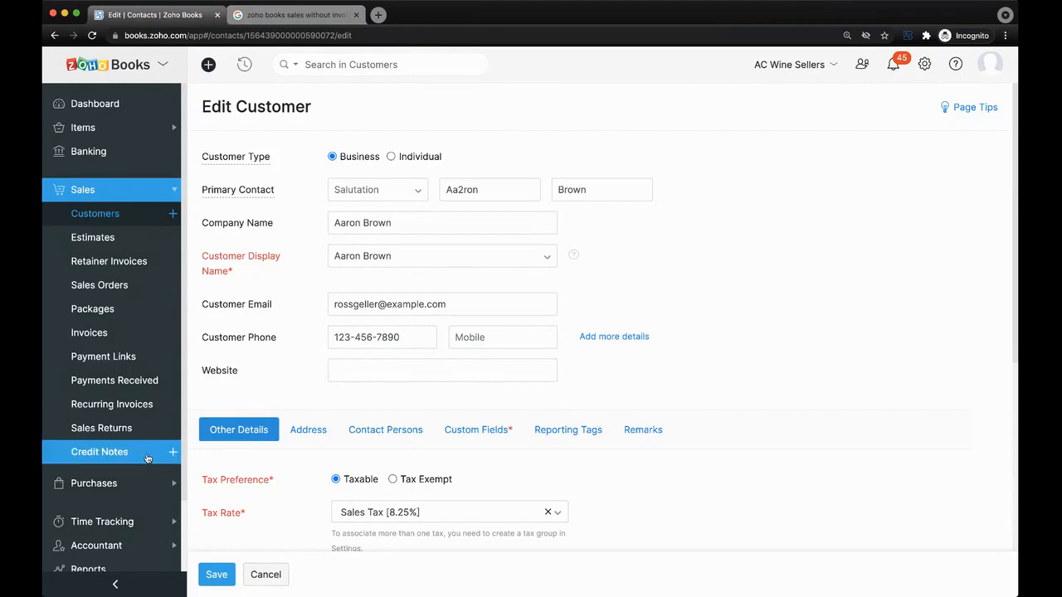
{"action": "scroll", "coordinate": [112, 464], "scroll_direction": "down", "scroll_amount": 2}
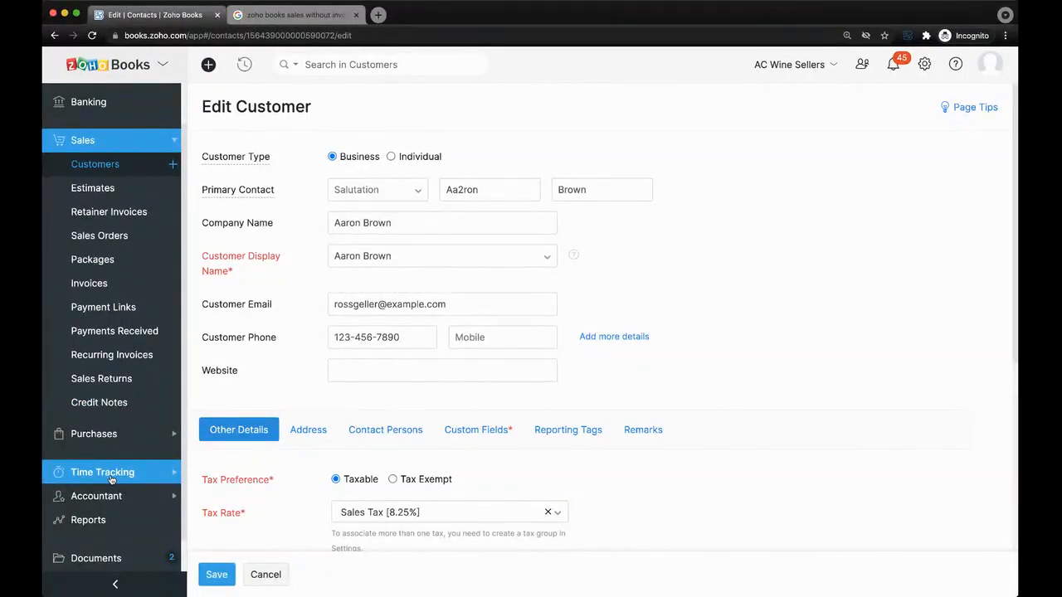
{"action": "left_click", "coordinate": [259, 574]}
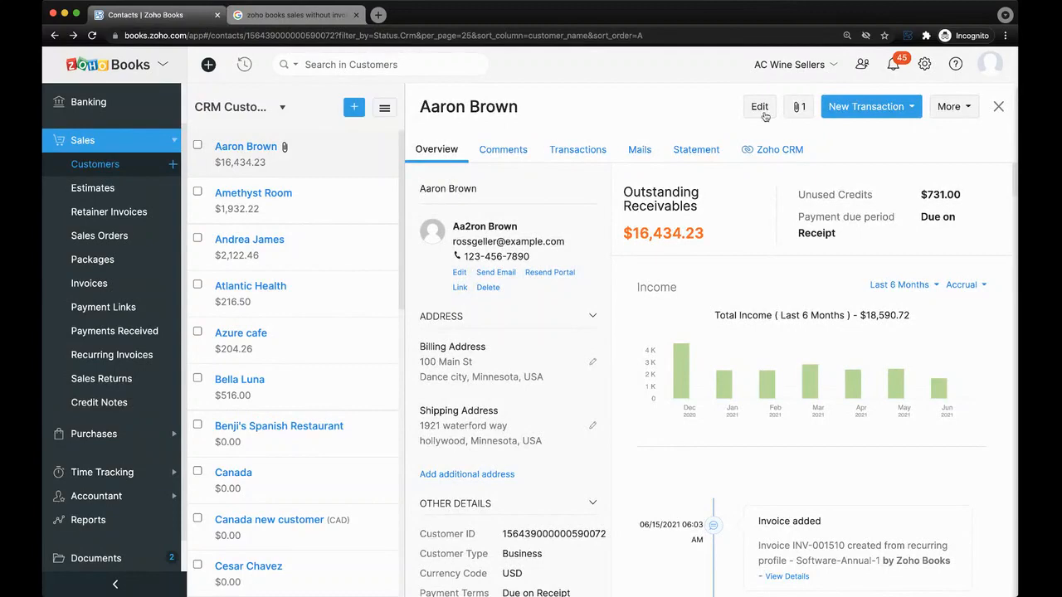
Open Configure Client Portal from More, cancel it leaving portal access unchanged, and open Settings.
{"action": "left_click", "coordinate": [966, 112]}
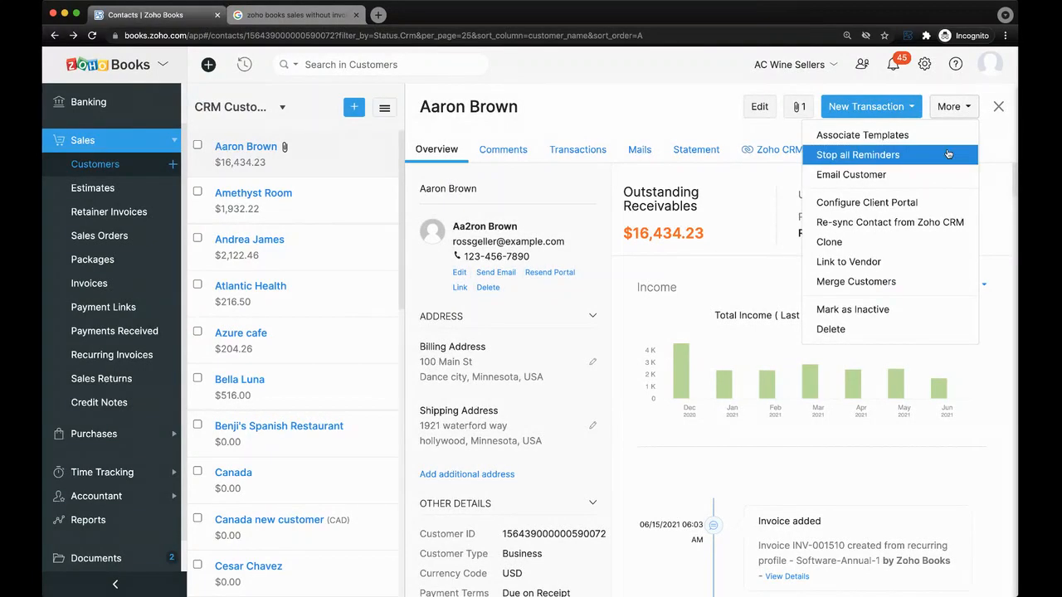
{"action": "left_click", "coordinate": [890, 206]}
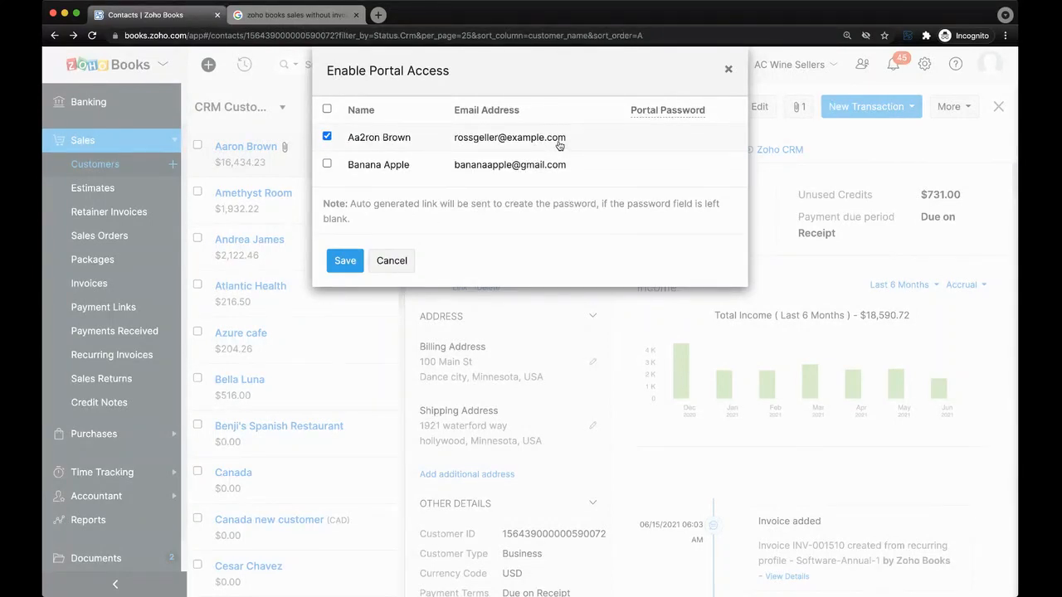
{"action": "left_click", "coordinate": [403, 263]}
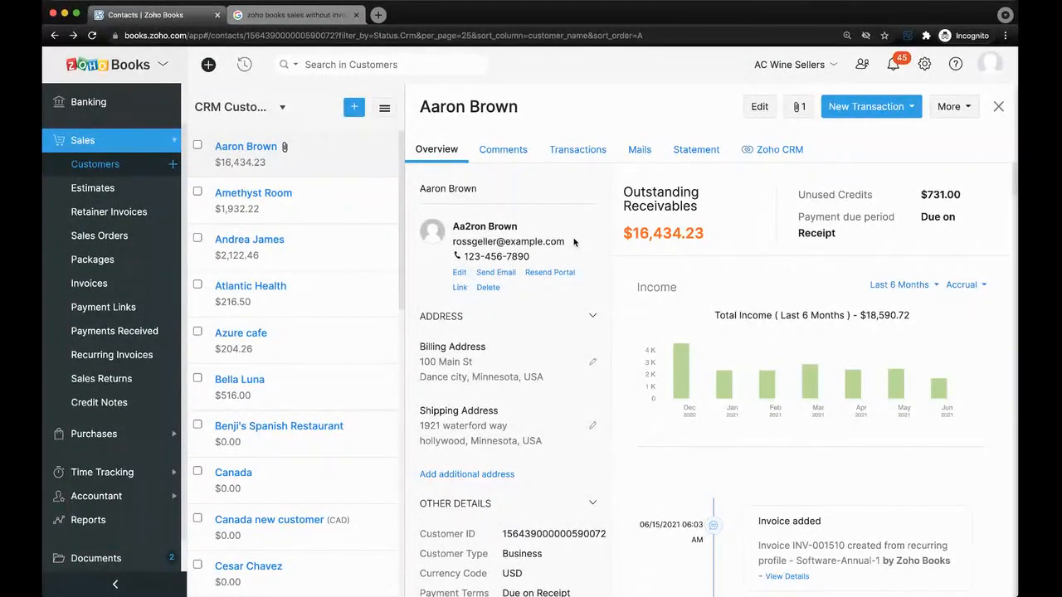
{"action": "left_click", "coordinate": [925, 65]}
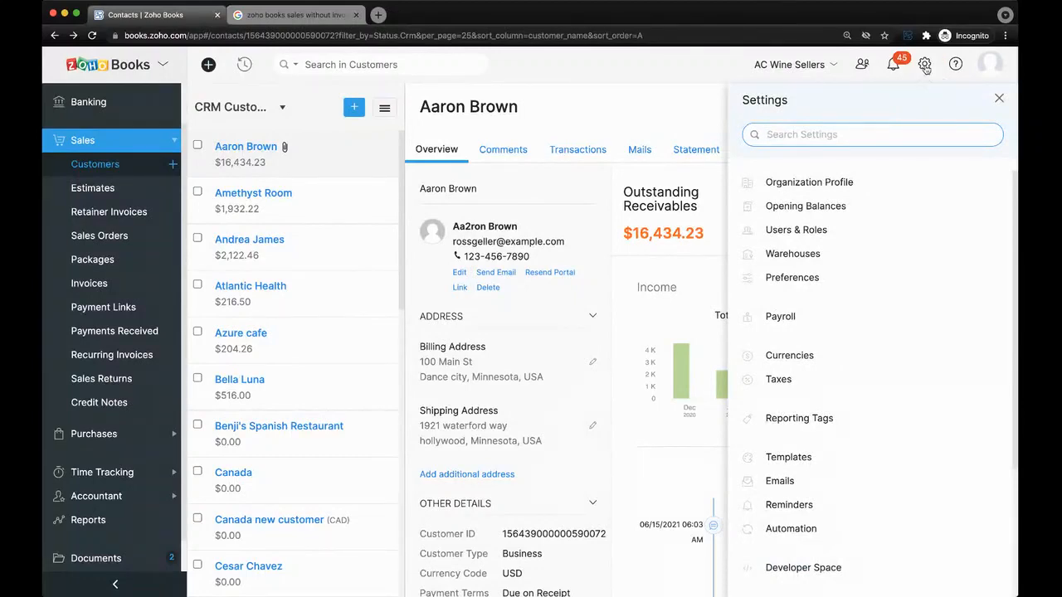
Copy the client portal URL from Preferences > Portal and open a new browser tab.
{"action": "left_click", "coordinate": [880, 275]}
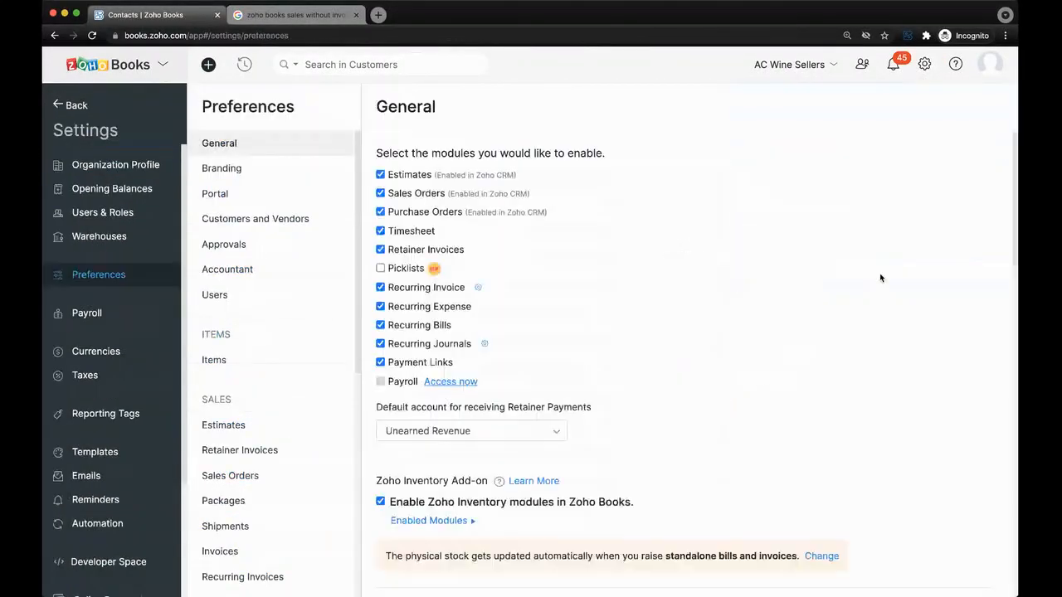
{"action": "left_click", "coordinate": [216, 194]}
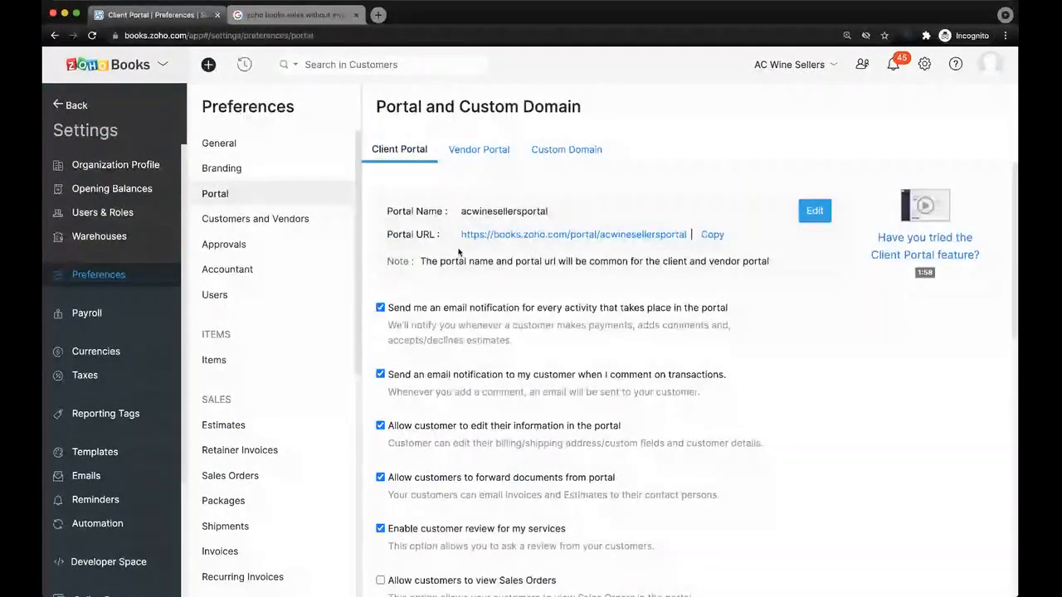
{"action": "left_click", "coordinate": [710, 236]}
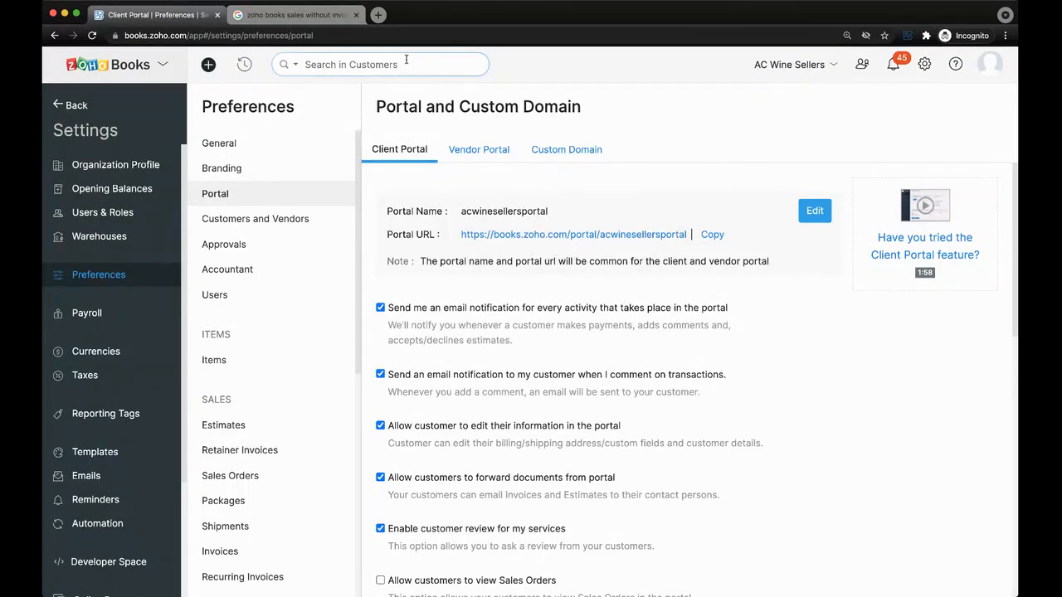
{"action": "left_click", "coordinate": [379, 15]}
Load the pasted portal URL and sign in with the saved customer login.
{"action": "key", "text": "super+v"}
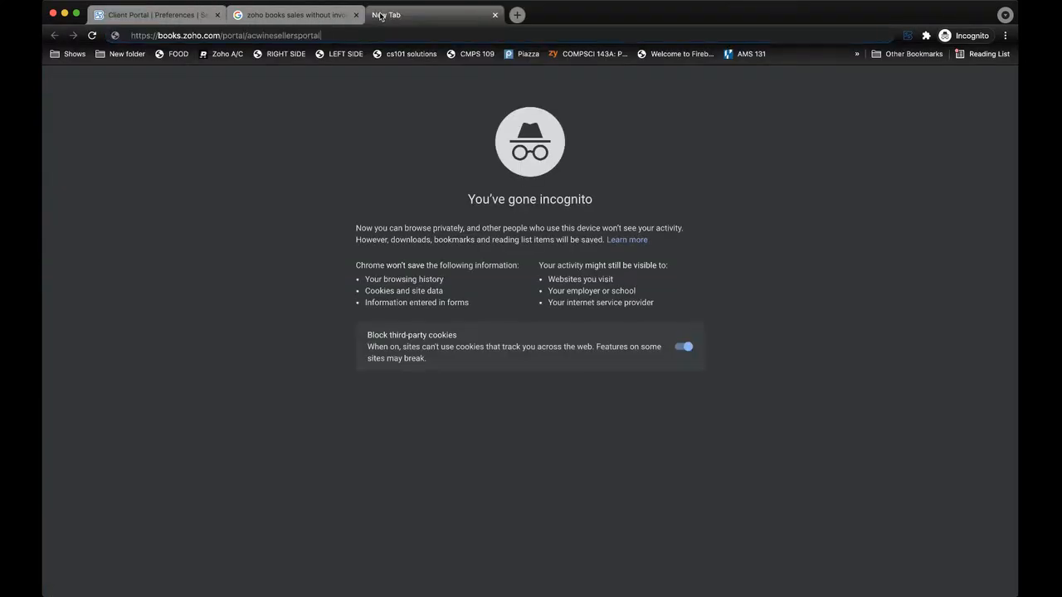
{"action": "key", "text": "Return"}
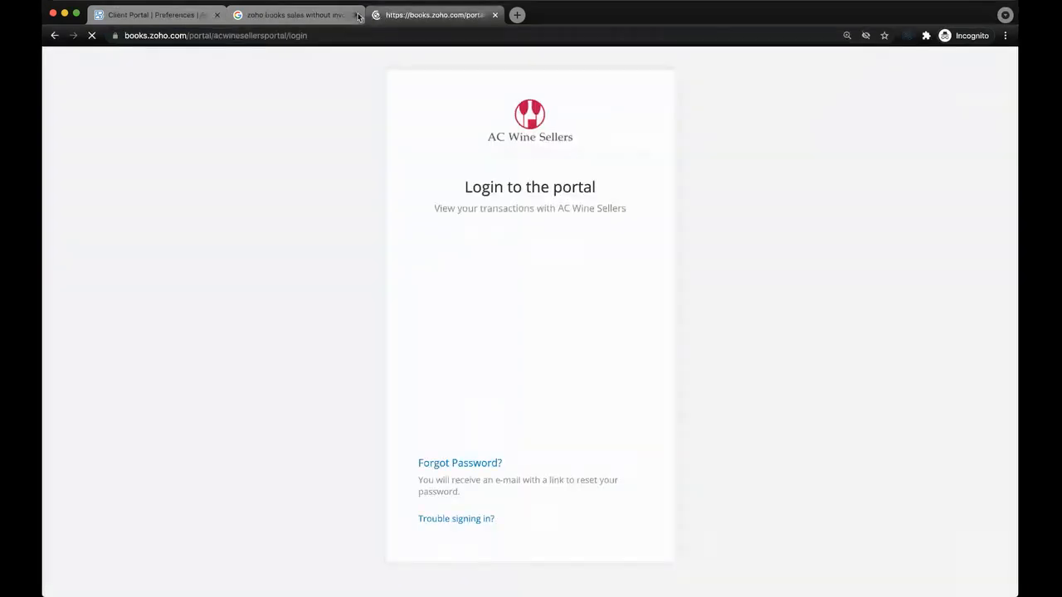
{"action": "left_click", "coordinate": [356, 15]}
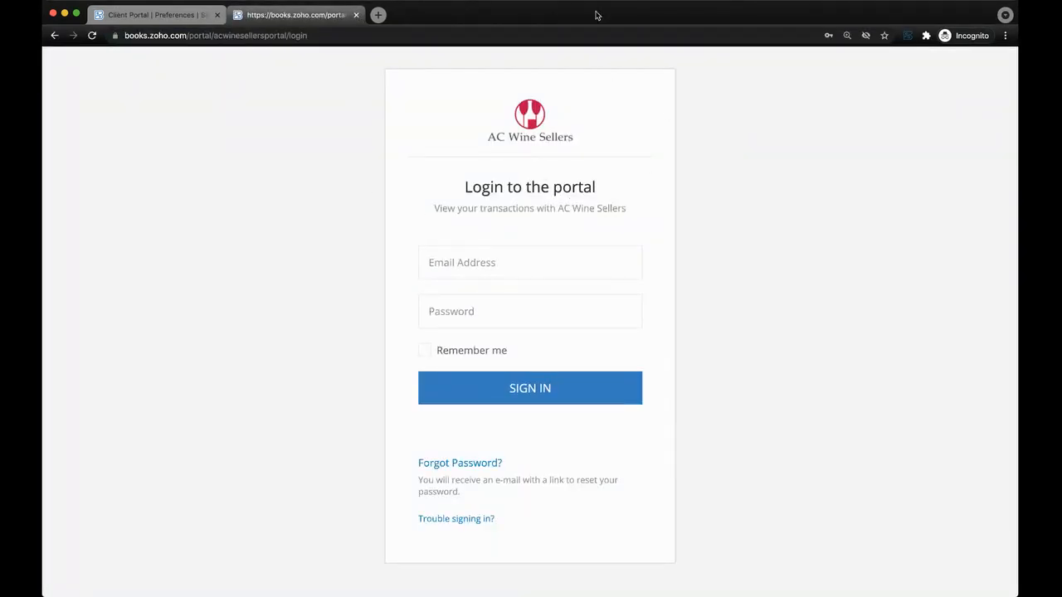
{"action": "left_click", "coordinate": [534, 256]}
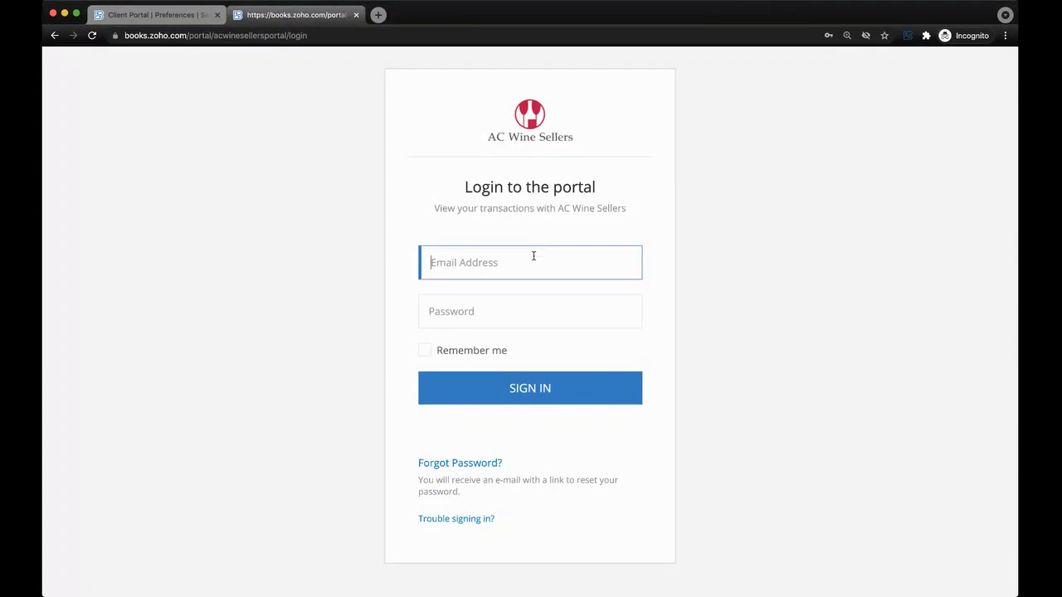
{"action": "left_click", "coordinate": [507, 302]}
{"action": "left_click", "coordinate": [509, 387]}
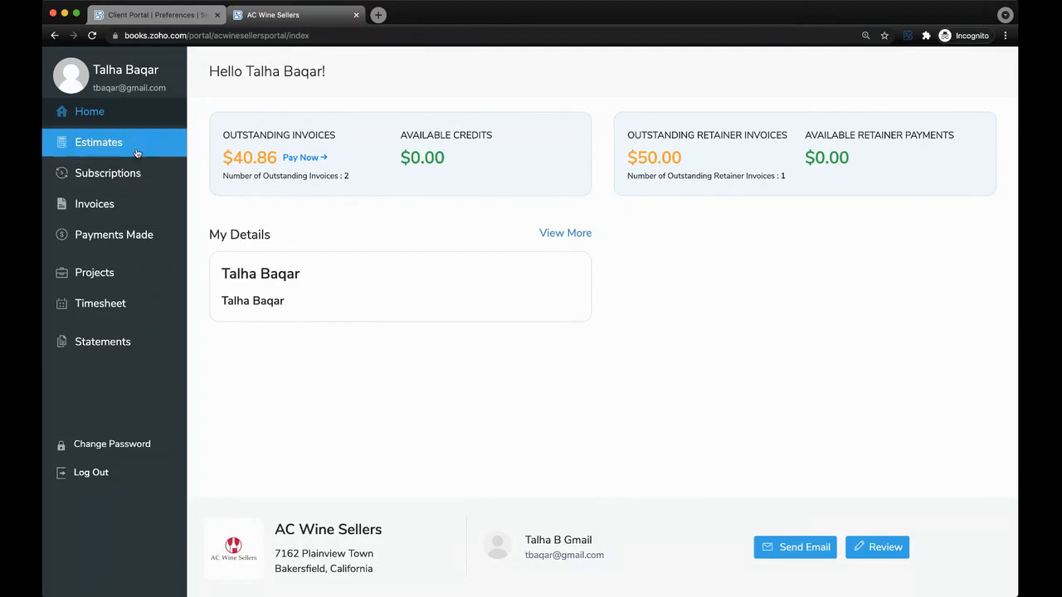
Browse Invoices and start paying retainer RET-00005, comparing credit card and PayPal.
{"action": "left_click", "coordinate": [134, 208]}
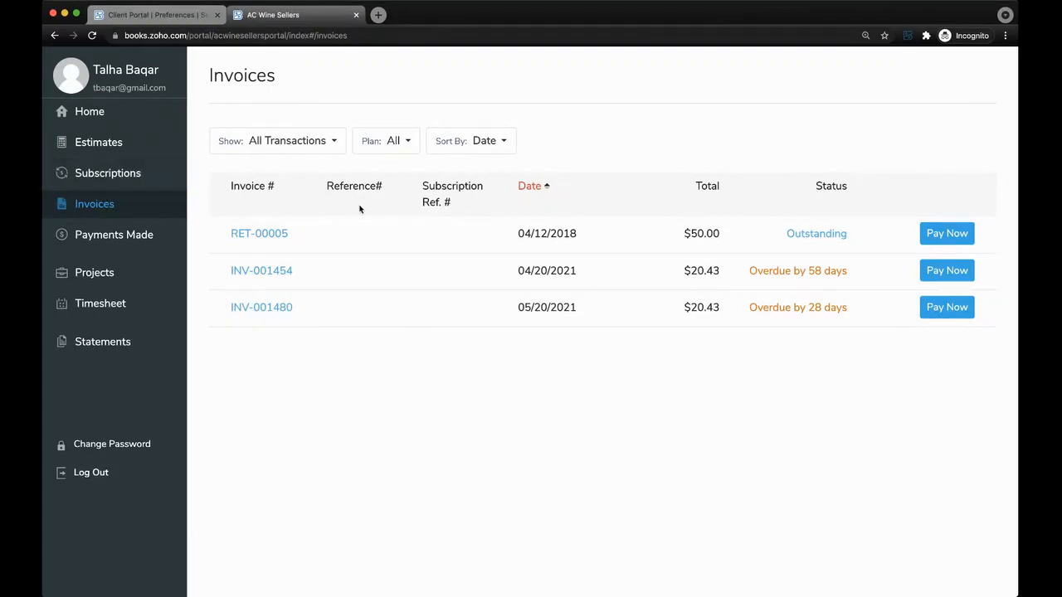
{"action": "left_click", "coordinate": [954, 234]}
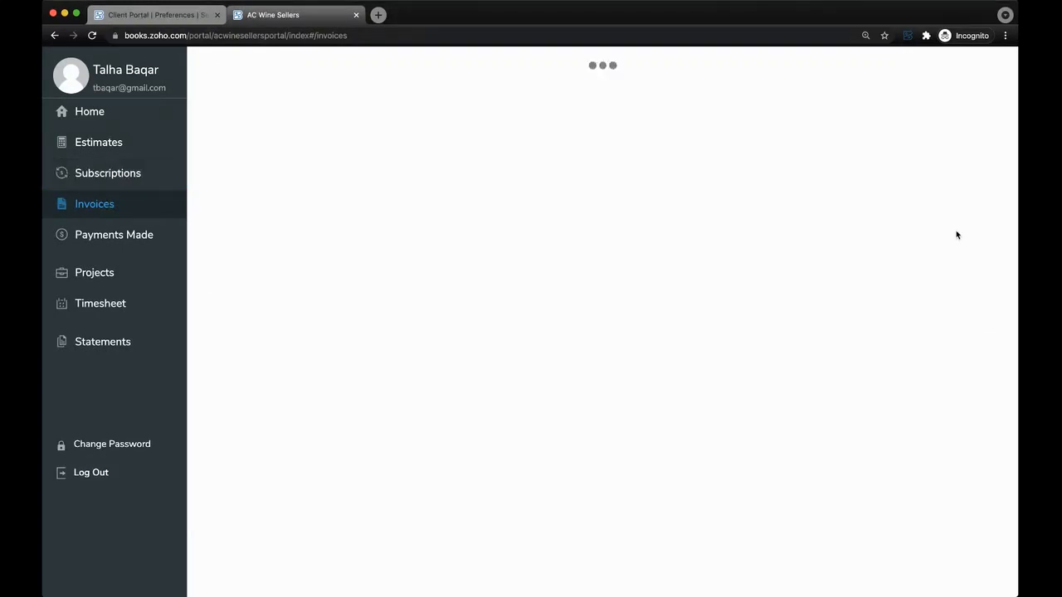
{"action": "left_click", "coordinate": [268, 264]}
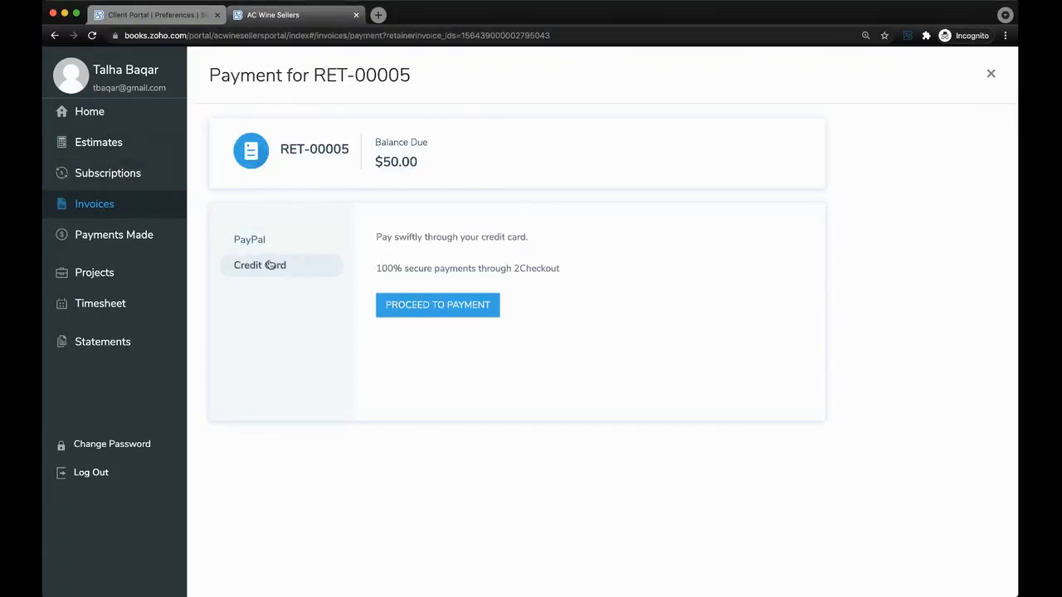
{"action": "left_click", "coordinate": [268, 240]}
{"action": "left_click", "coordinate": [289, 270]}
View Subscriptions and the statement of accounts, then return to the portal Home.
{"action": "left_click", "coordinate": [128, 175]}
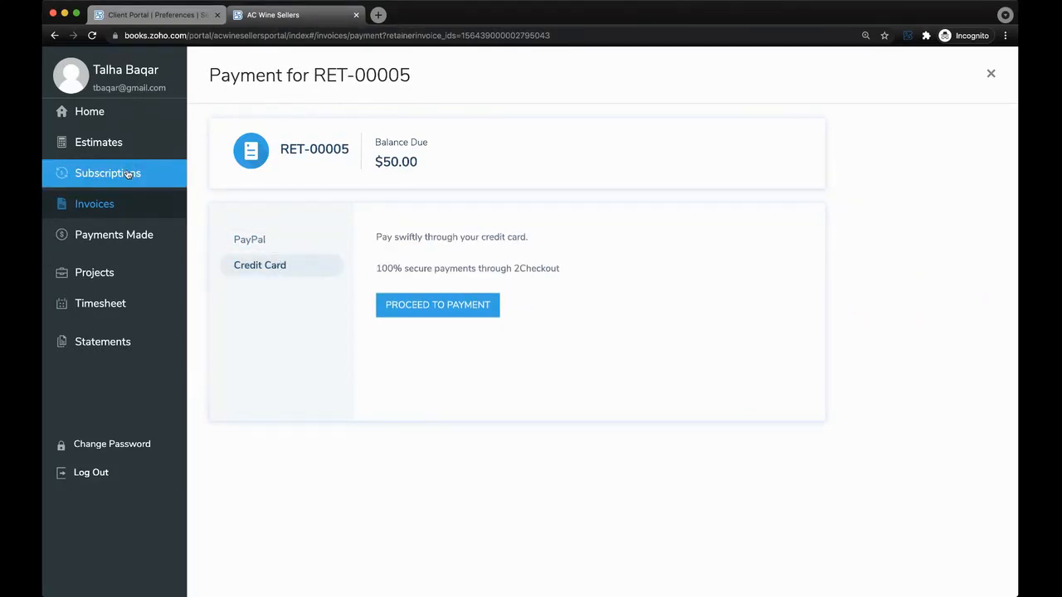
{"action": "left_click", "coordinate": [112, 345]}
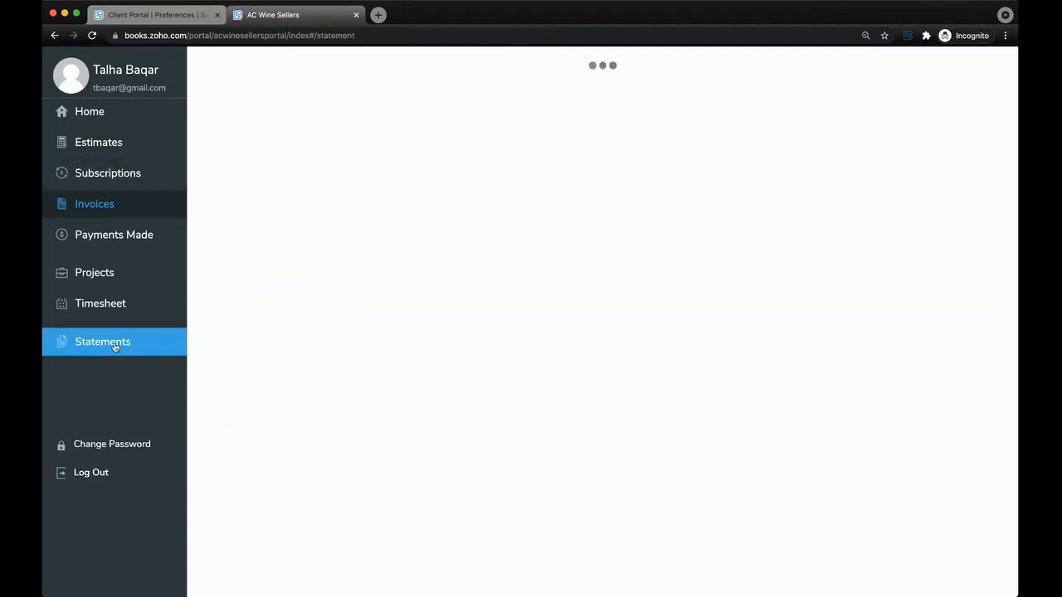
{"action": "scroll", "coordinate": [476, 351], "scroll_direction": "down", "scroll_amount": 2}
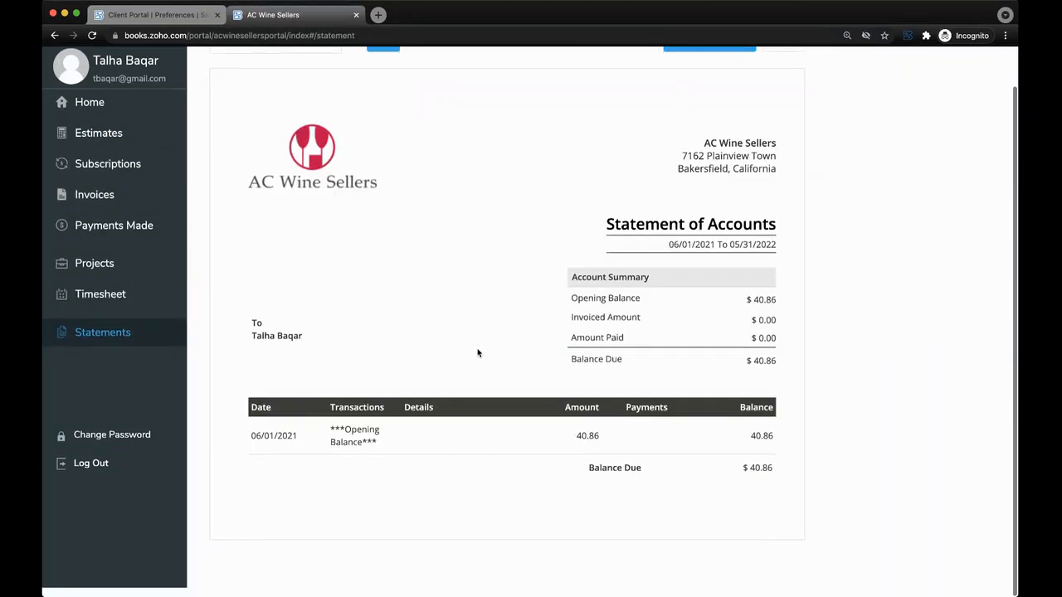
{"action": "left_click", "coordinate": [128, 113]}
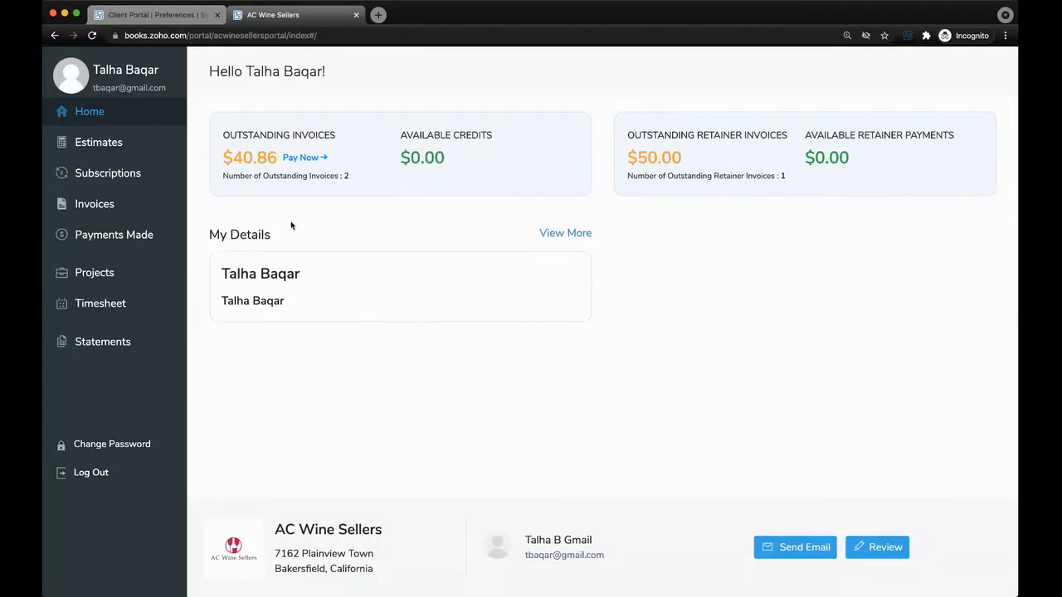
Return to the Zoho Books tab and go back from Settings to Sales > Customers.
{"action": "left_click", "coordinate": [158, 15]}
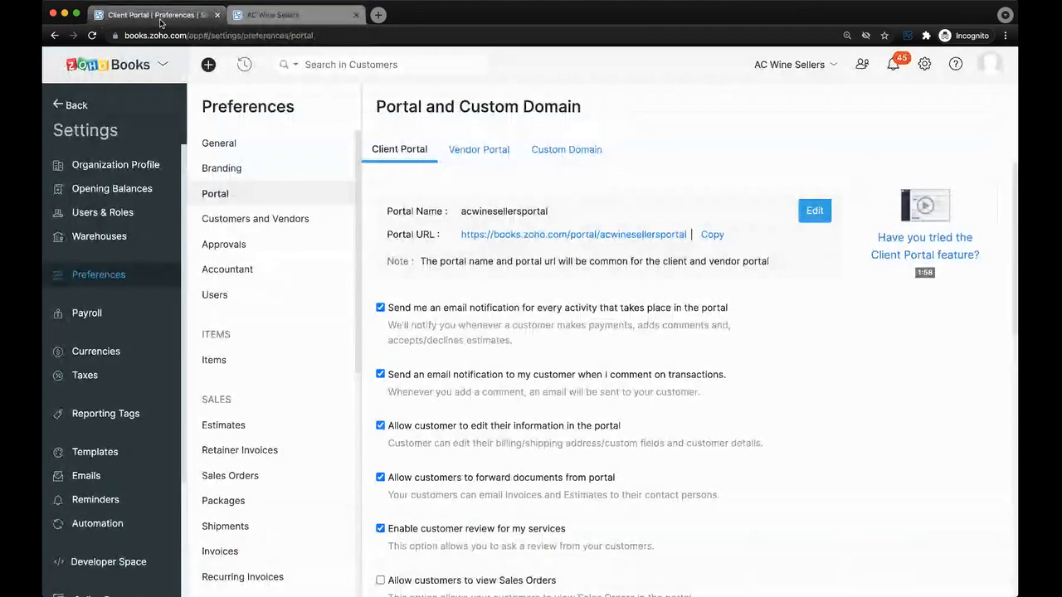
{"action": "left_click", "coordinate": [78, 105]}
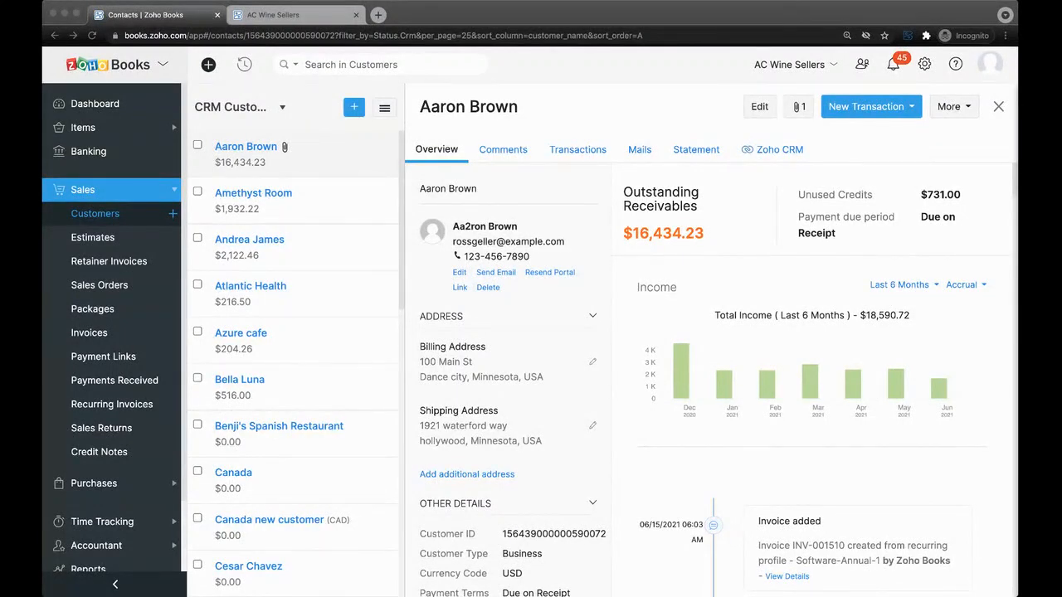
{"action": "left_click", "coordinate": [206, 308]}
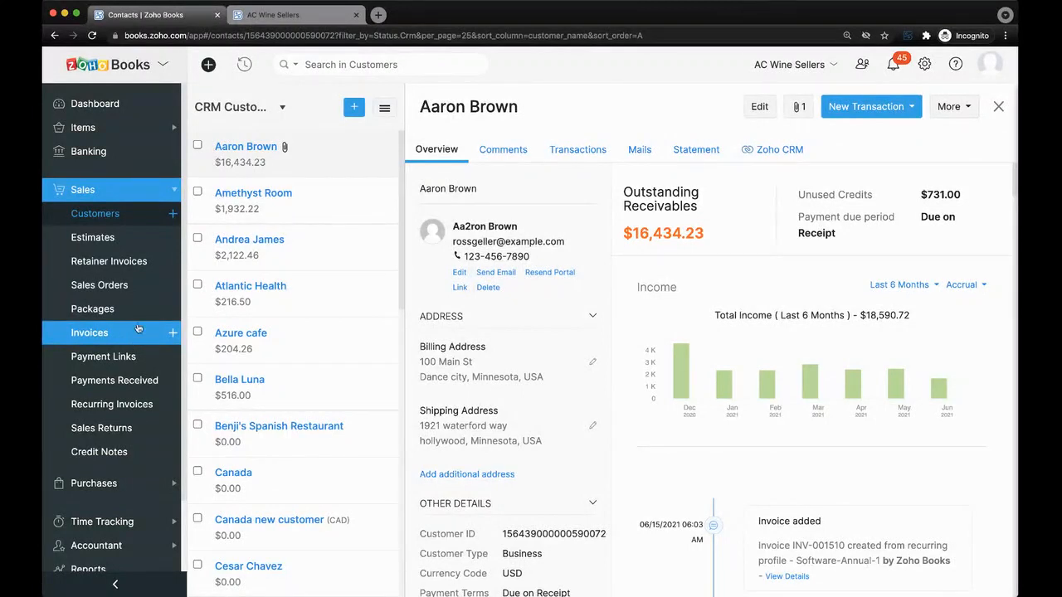
Create estimate EST-000144 with a 1 Hour Training Special line at rate 149.
{"action": "left_click", "coordinate": [173, 240]}
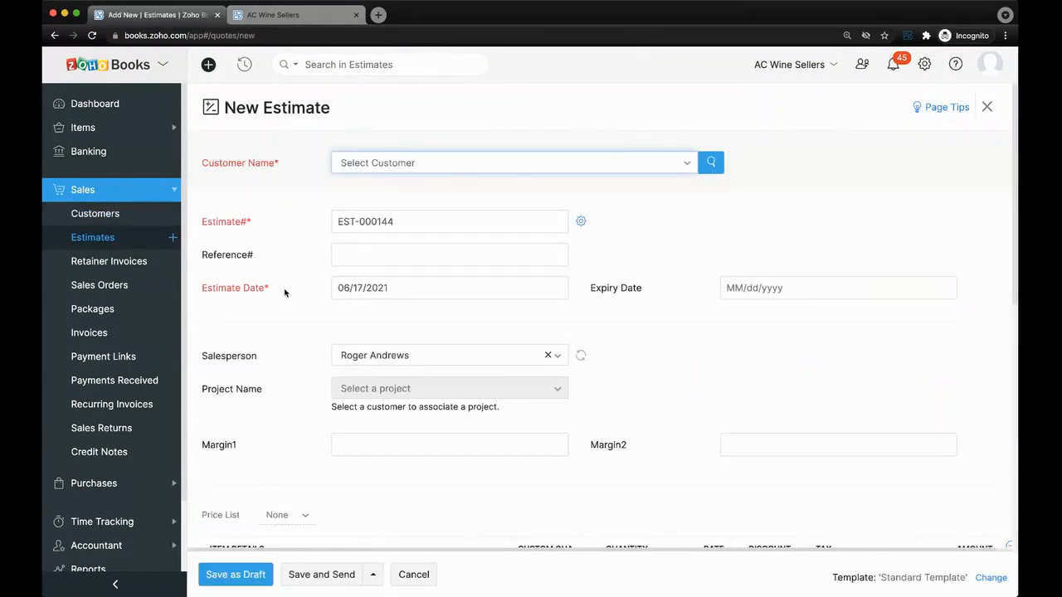
{"action": "scroll", "coordinate": [282, 296], "scroll_direction": "down", "scroll_amount": 5}
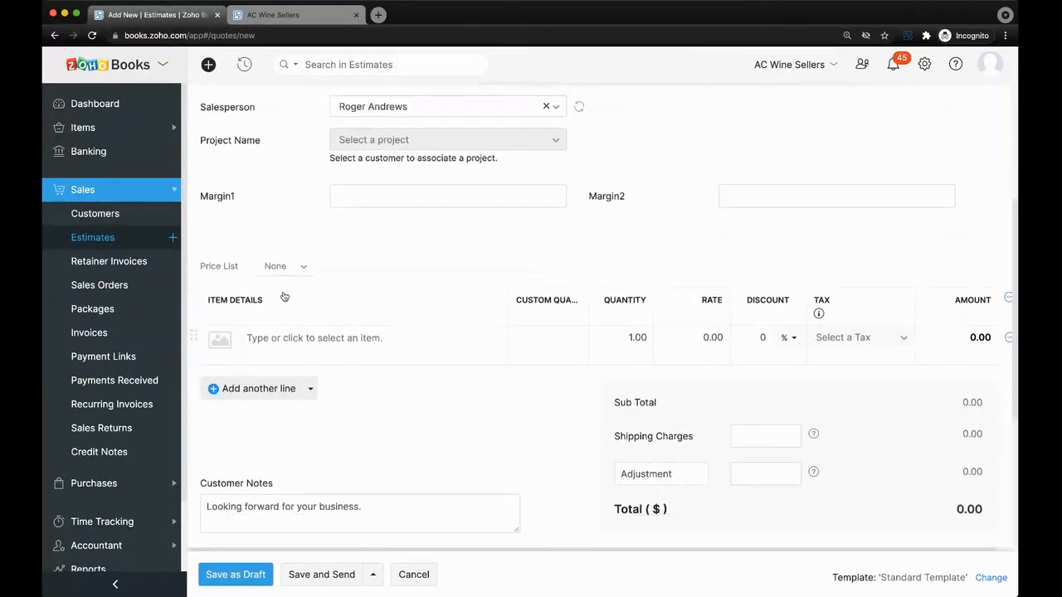
{"action": "left_click", "coordinate": [318, 315]}
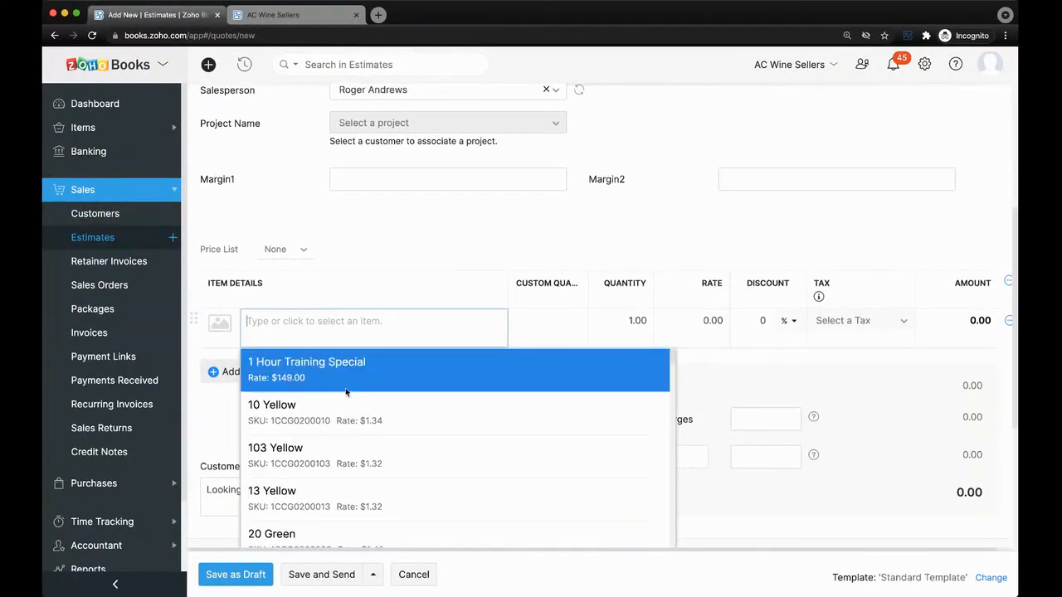
{"action": "left_click", "coordinate": [353, 367]}
{"action": "scroll", "coordinate": [388, 373], "scroll_direction": "up", "scroll_amount": 3}
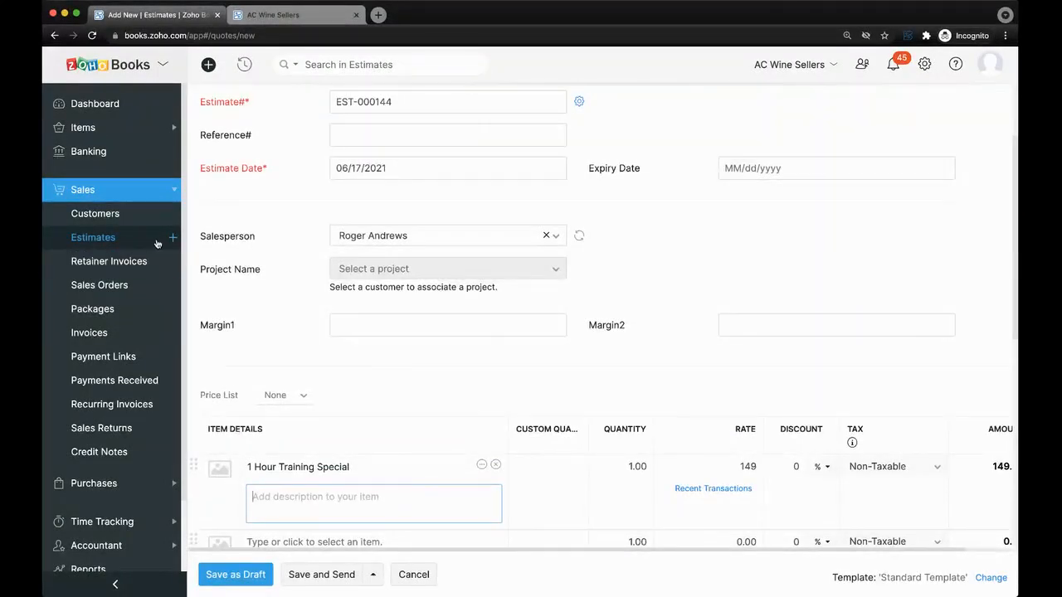
{"action": "scroll", "coordinate": [345, 397], "scroll_direction": "down", "scroll_amount": 3}
{"action": "scroll", "coordinate": [345, 394], "scroll_direction": "down", "scroll_amount": 5}
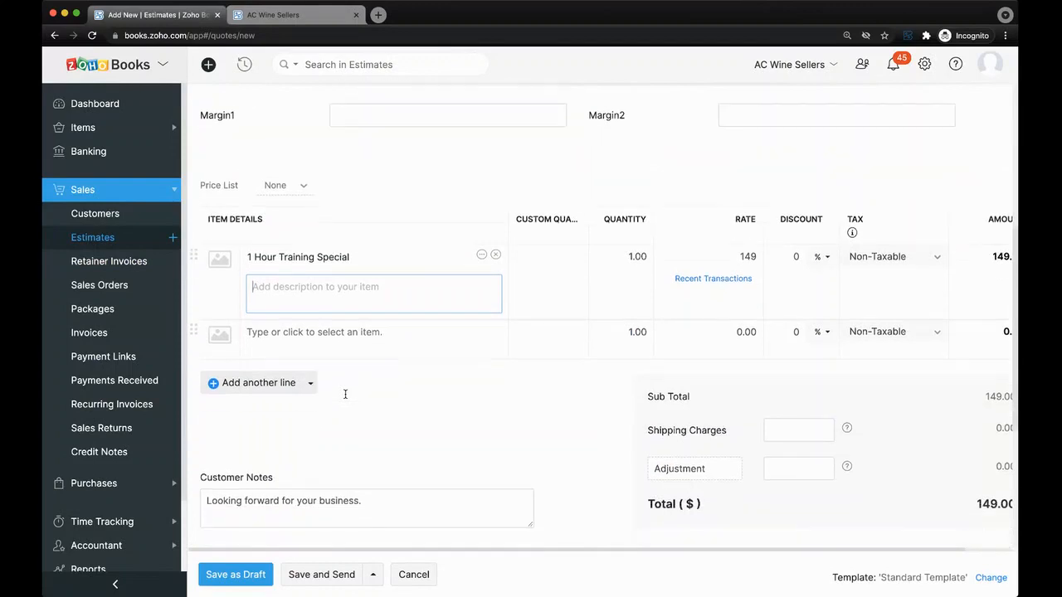
{"action": "scroll", "coordinate": [345, 394], "scroll_direction": "up", "scroll_amount": 3}
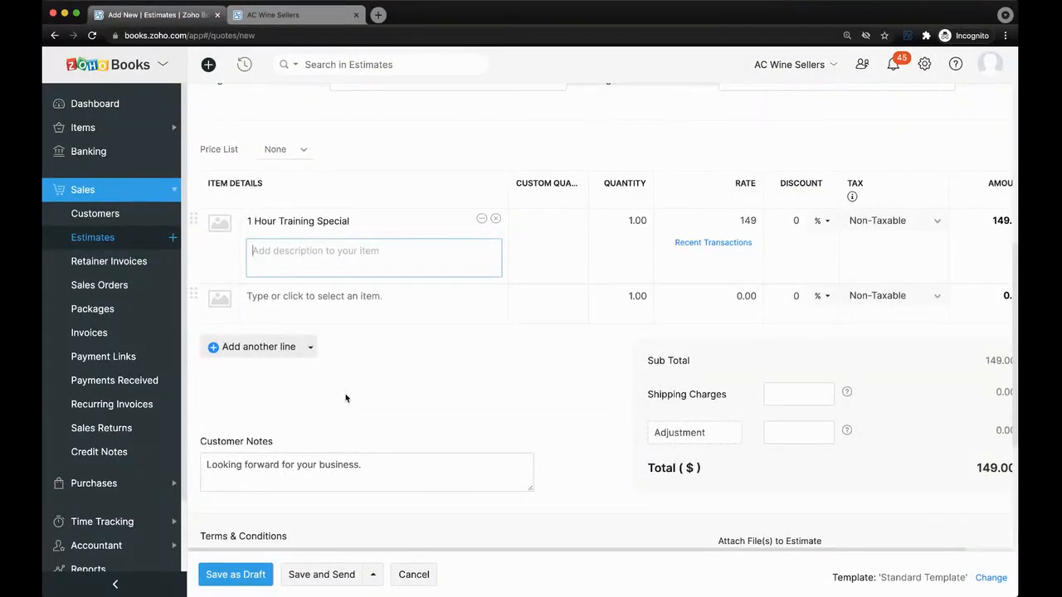
{"action": "scroll", "coordinate": [345, 398], "scroll_direction": "up", "scroll_amount": 2}
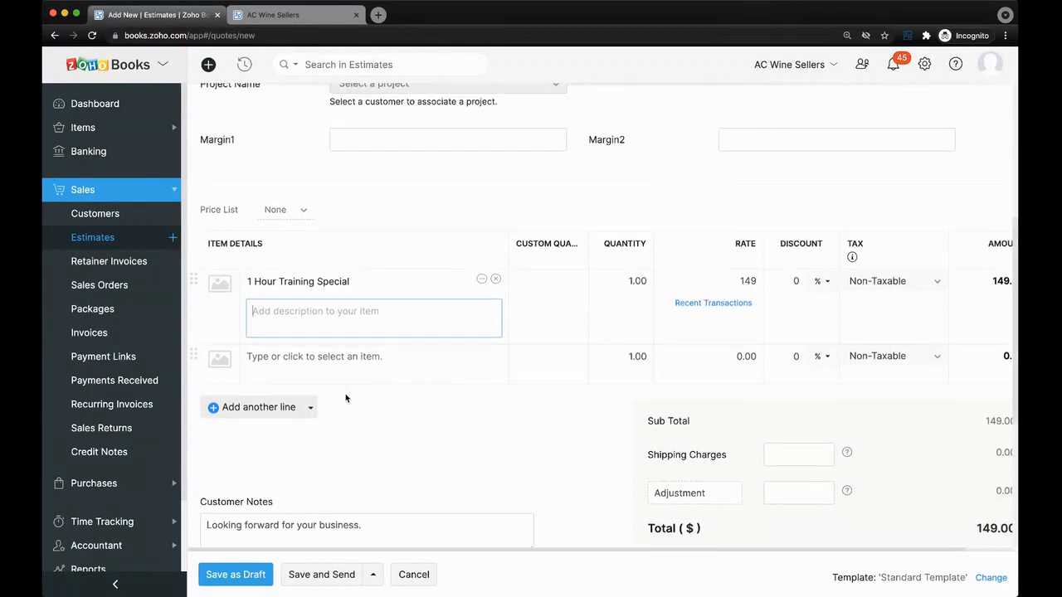
{"action": "scroll", "coordinate": [346, 398], "scroll_direction": "down", "scroll_amount": 5}
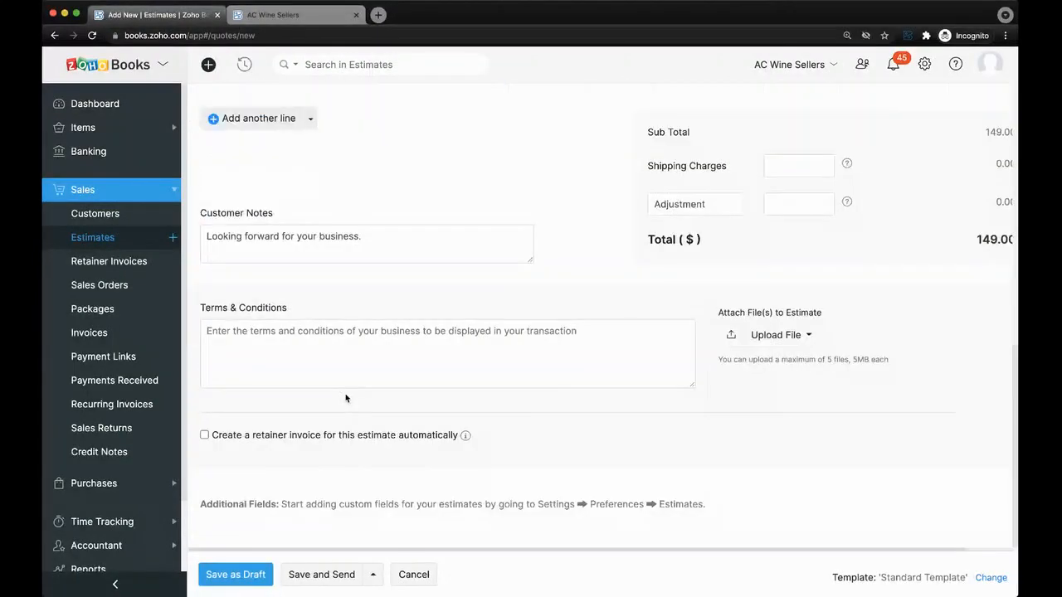
Enable automatic retainer invoice creation with 25 percent to be collected.
{"action": "left_click", "coordinate": [313, 438]}
{"action": "scroll", "coordinate": [294, 437], "scroll_direction": "down", "scroll_amount": 1}
{"action": "left_click", "coordinate": [284, 437]}
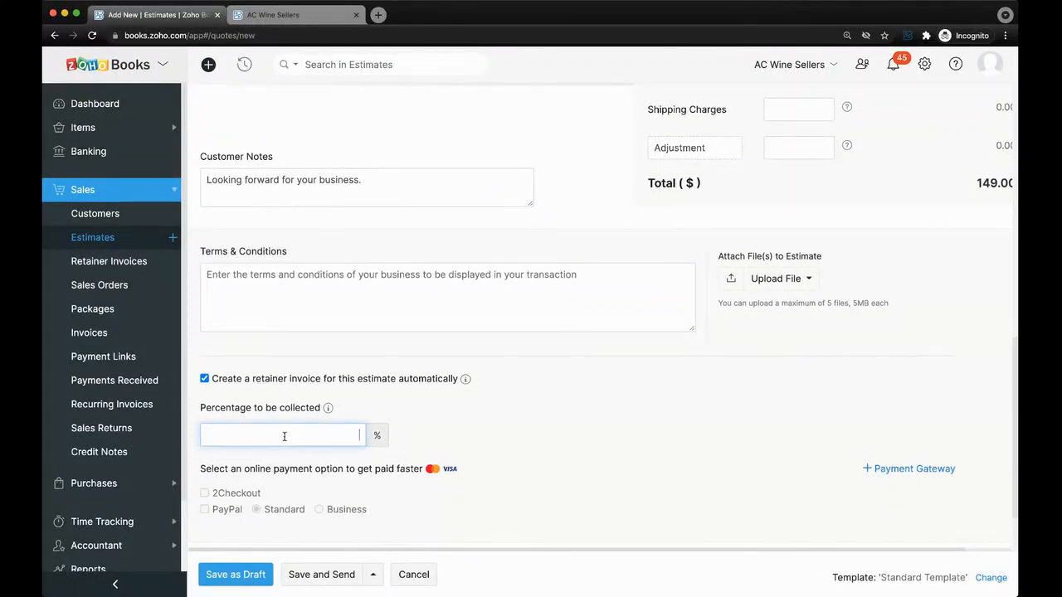
{"action": "type", "text": "25"}
{"action": "left_click", "coordinate": [425, 433]}
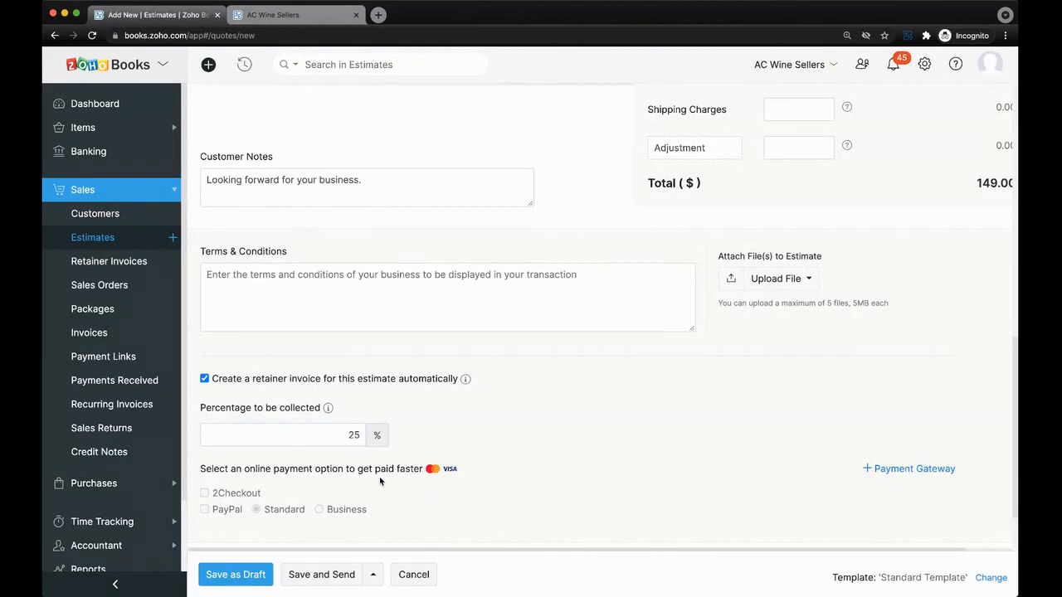
{"action": "scroll", "coordinate": [380, 480], "scroll_direction": "up", "scroll_amount": 10}
{"action": "scroll", "coordinate": [380, 480], "scroll_direction": "up", "scroll_amount": 5}
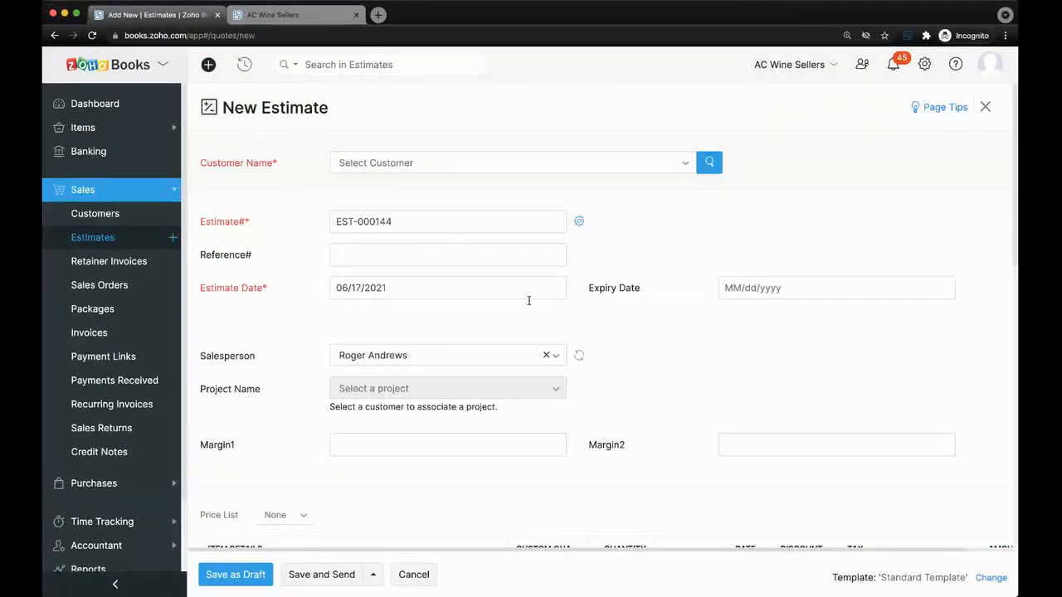
{"action": "left_click", "coordinate": [524, 166]}
Select the customer, bringing in billing and shipping addresses and 8.25% sales tax.
{"action": "left_click", "coordinate": [486, 222]}
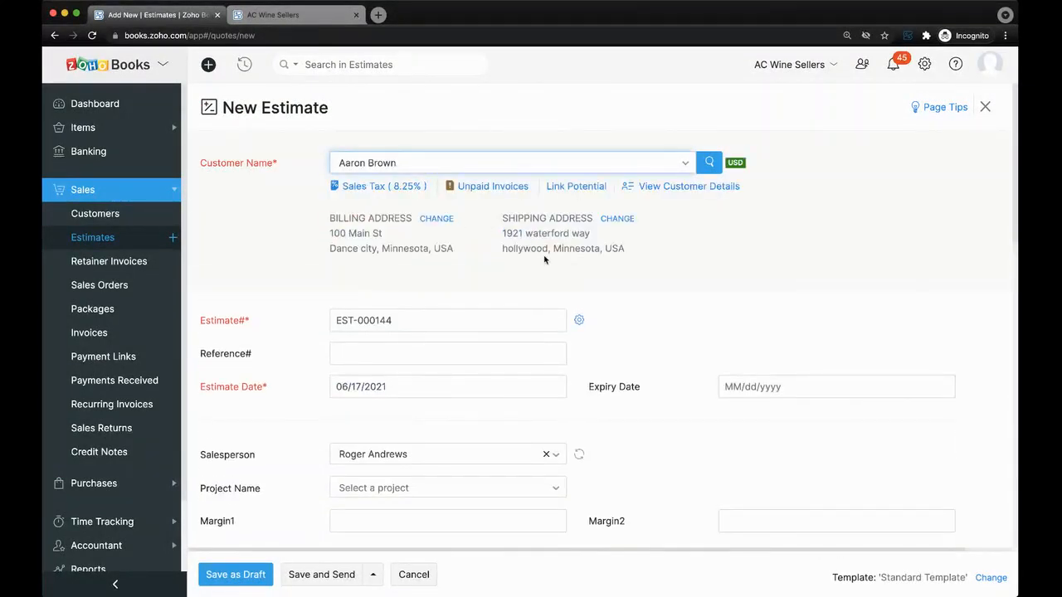
{"action": "scroll", "coordinate": [545, 260], "scroll_direction": "down", "scroll_amount": 3}
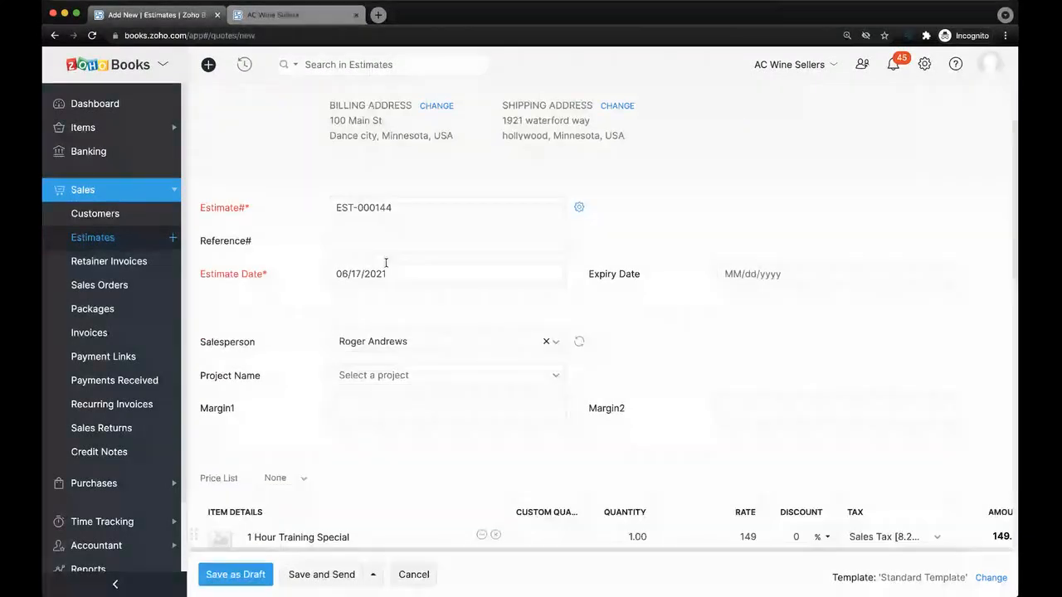
{"action": "scroll", "coordinate": [535, 292], "scroll_direction": "down", "scroll_amount": 1}
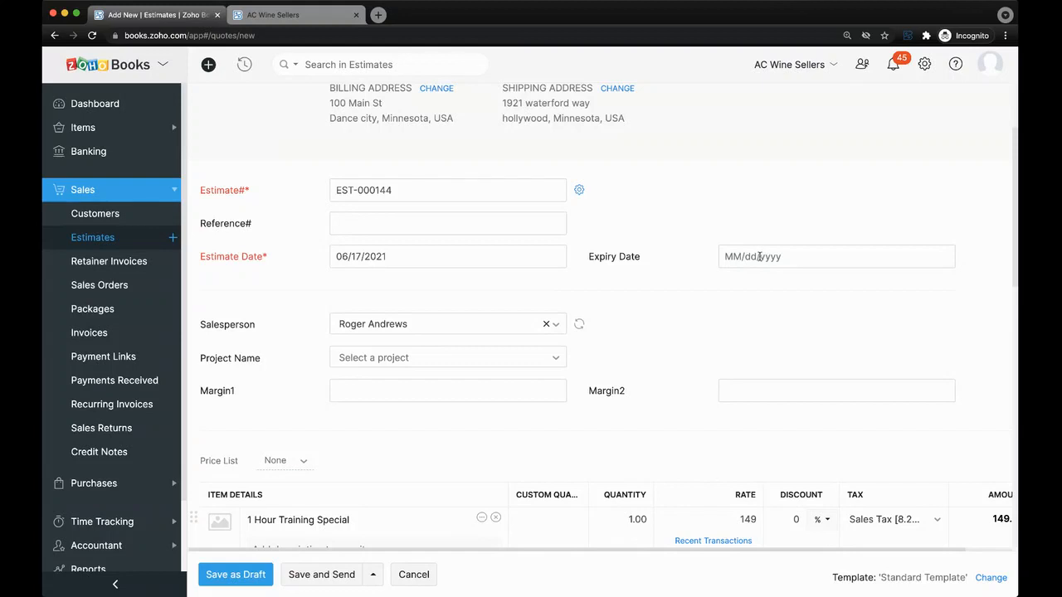
{"action": "scroll", "coordinate": [755, 254], "scroll_direction": "down", "scroll_amount": 5}
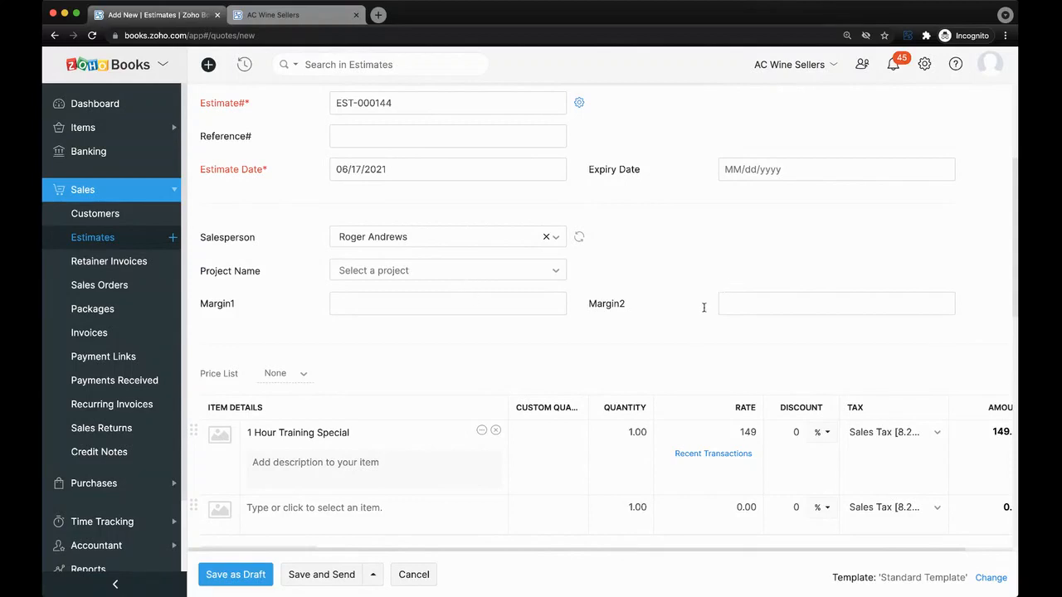
{"action": "scroll", "coordinate": [490, 326], "scroll_direction": "down", "scroll_amount": 1}
{"action": "scroll", "coordinate": [489, 325], "scroll_direction": "down", "scroll_amount": 1}
Check the empty Project Name choices and view the available price lists.
{"action": "left_click", "coordinate": [465, 260]}
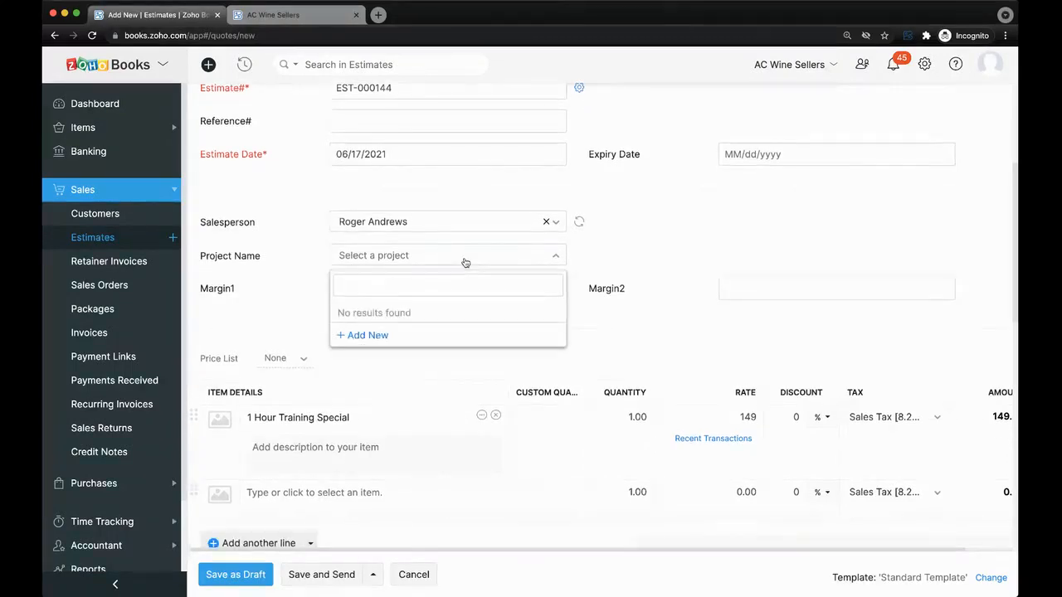
{"action": "left_click", "coordinate": [464, 260]}
{"action": "scroll", "coordinate": [478, 328], "scroll_direction": "down", "scroll_amount": 3}
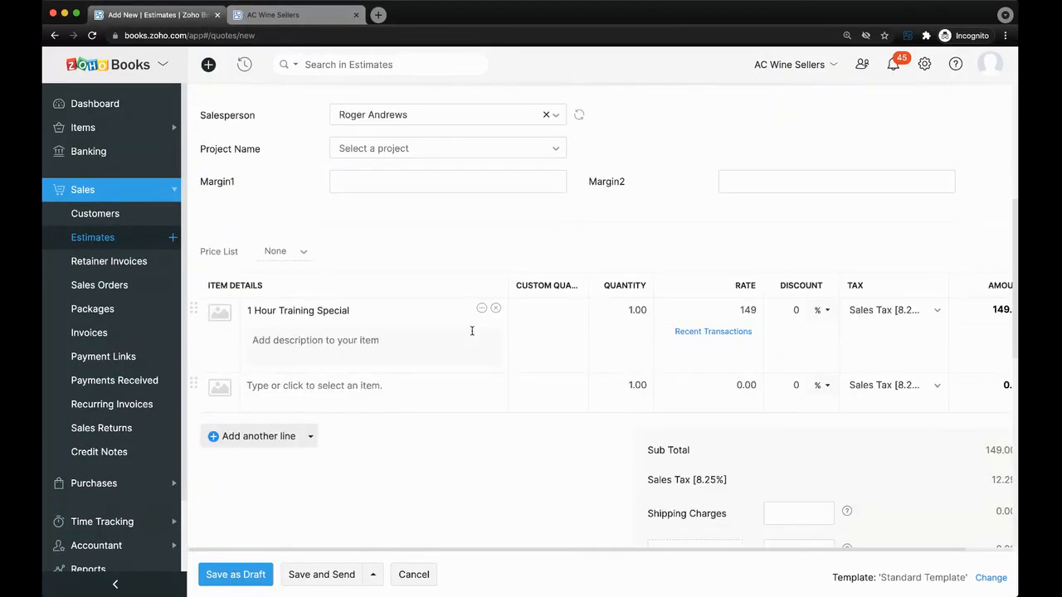
{"action": "left_click", "coordinate": [289, 248]}
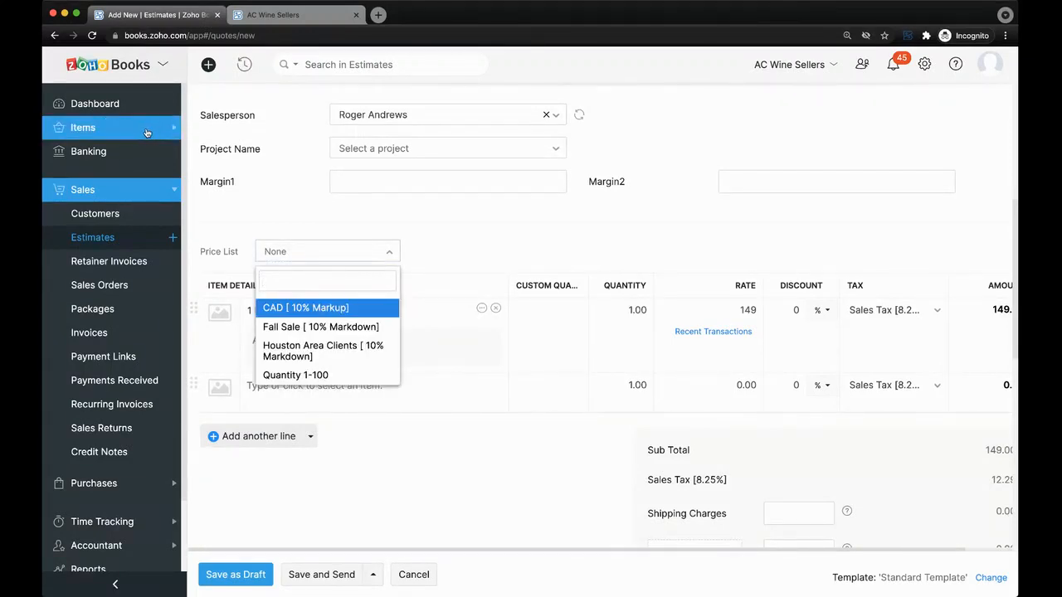
{"action": "scroll", "coordinate": [279, 222], "scroll_direction": "up", "scroll_amount": 3}
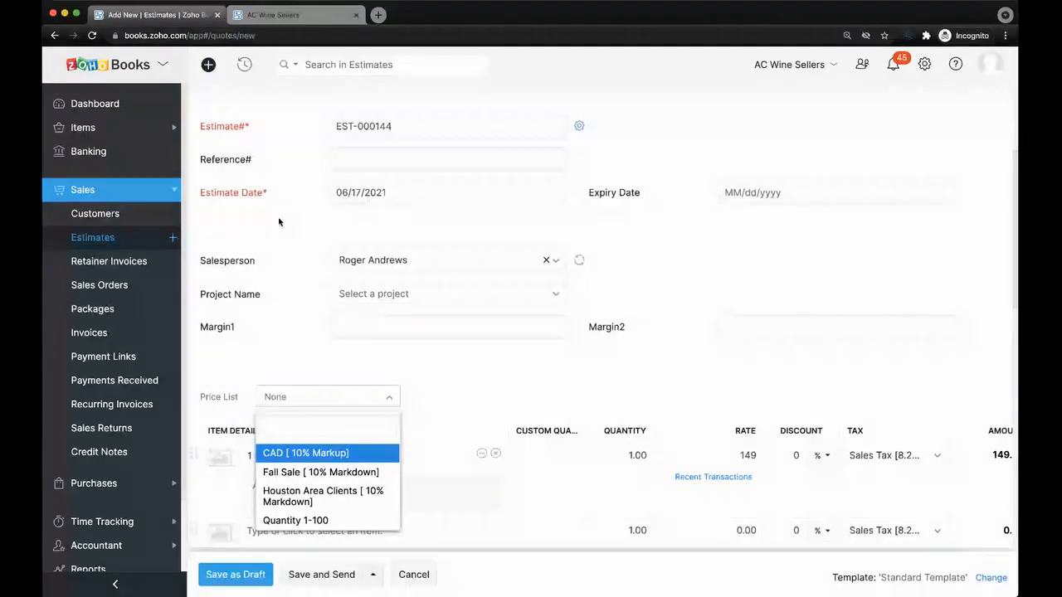
{"action": "scroll", "coordinate": [278, 216], "scroll_direction": "up", "scroll_amount": 1}
{"action": "scroll", "coordinate": [262, 362], "scroll_direction": "down", "scroll_amount": 3}
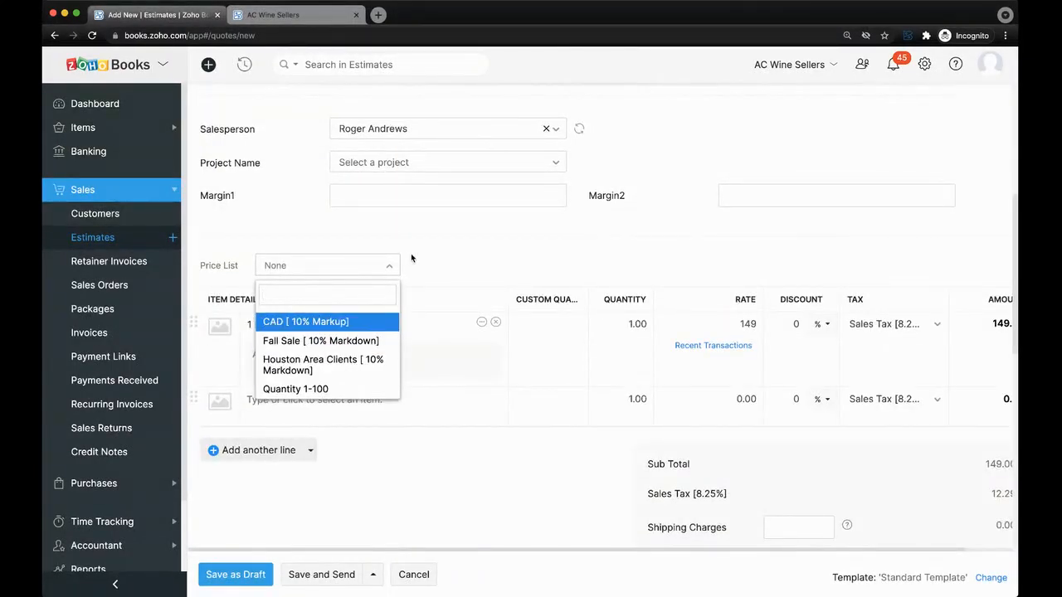
Apply Fall Sale [10% Markdown] (rate 134.1), then remove it to restore rate 149.
{"action": "left_click", "coordinate": [336, 342]}
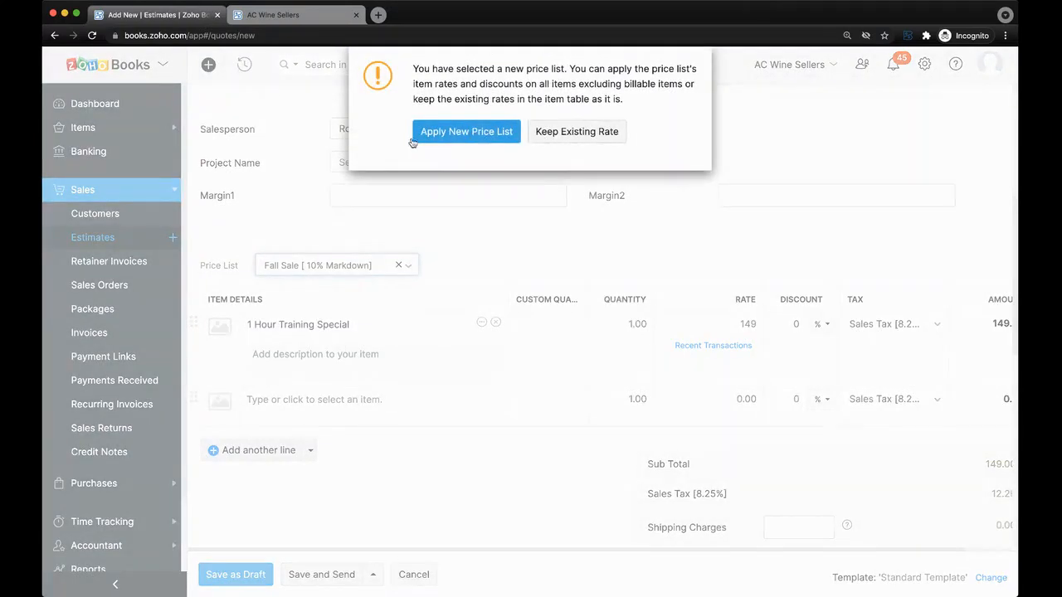
{"action": "left_click", "coordinate": [481, 134]}
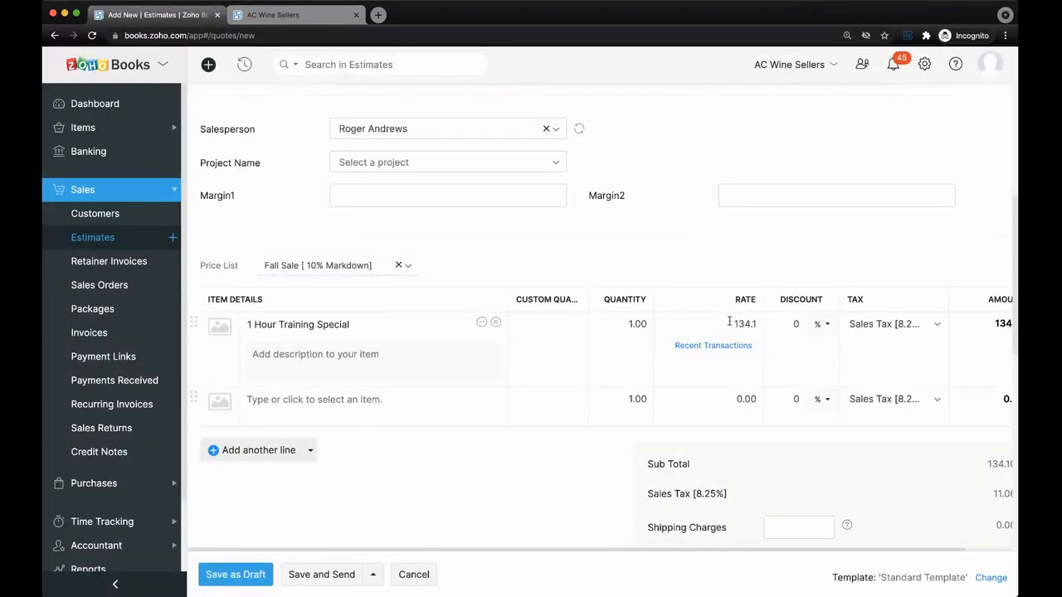
{"action": "left_click_drag", "start_coordinate": [729, 321], "coordinate": [764, 321]}
{"action": "scroll", "coordinate": [759, 348], "scroll_direction": "right", "scroll_amount": 1}
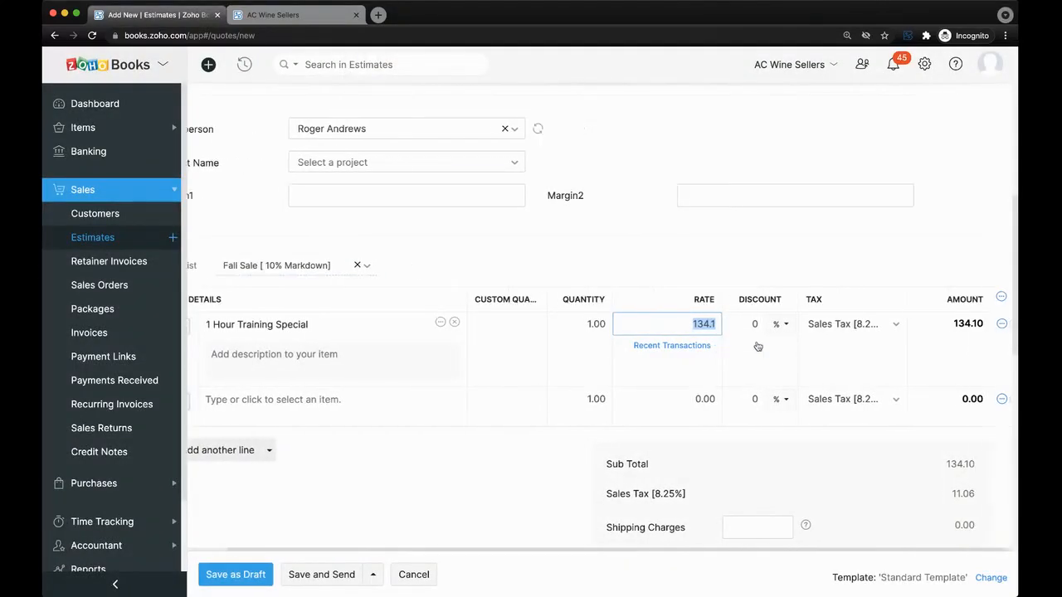
{"action": "scroll", "coordinate": [758, 348], "scroll_direction": "left", "scroll_amount": 1}
{"action": "left_click", "coordinate": [387, 266]}
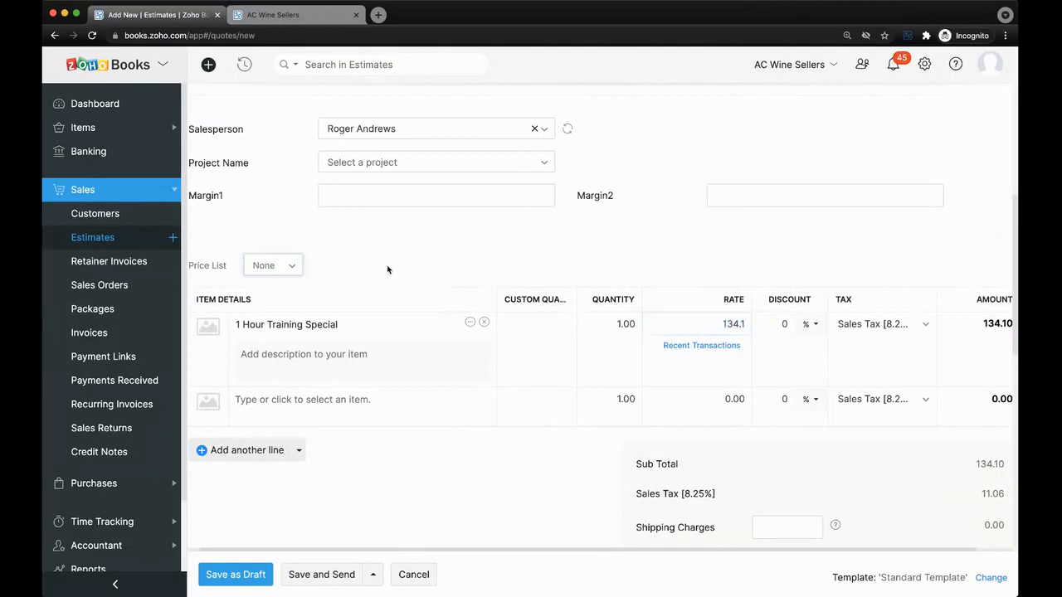
{"action": "left_click", "coordinate": [501, 141]}
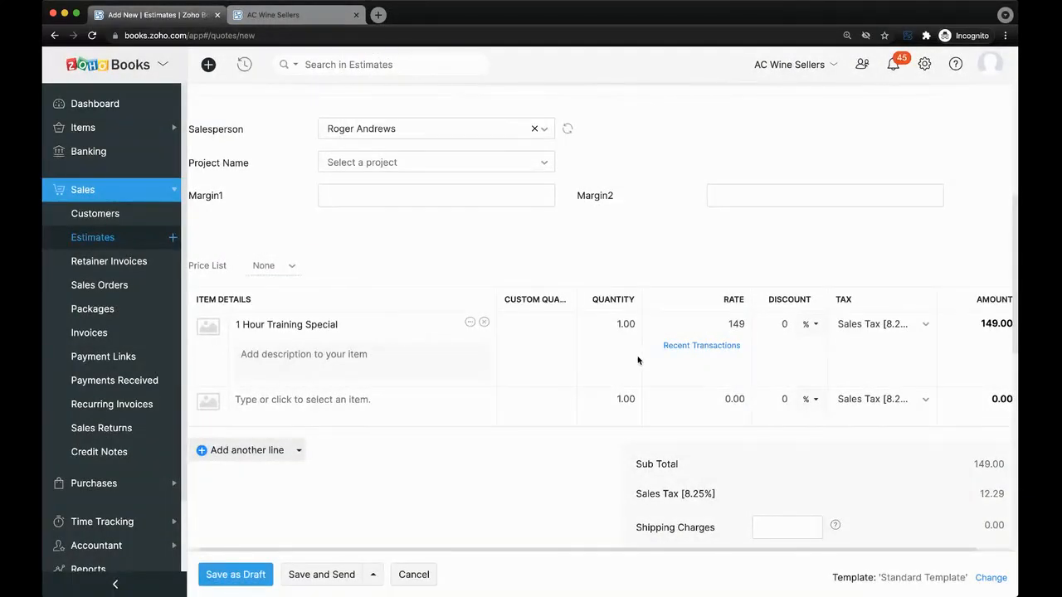
{"action": "scroll", "coordinate": [638, 360], "scroll_direction": "left", "scroll_amount": 1}
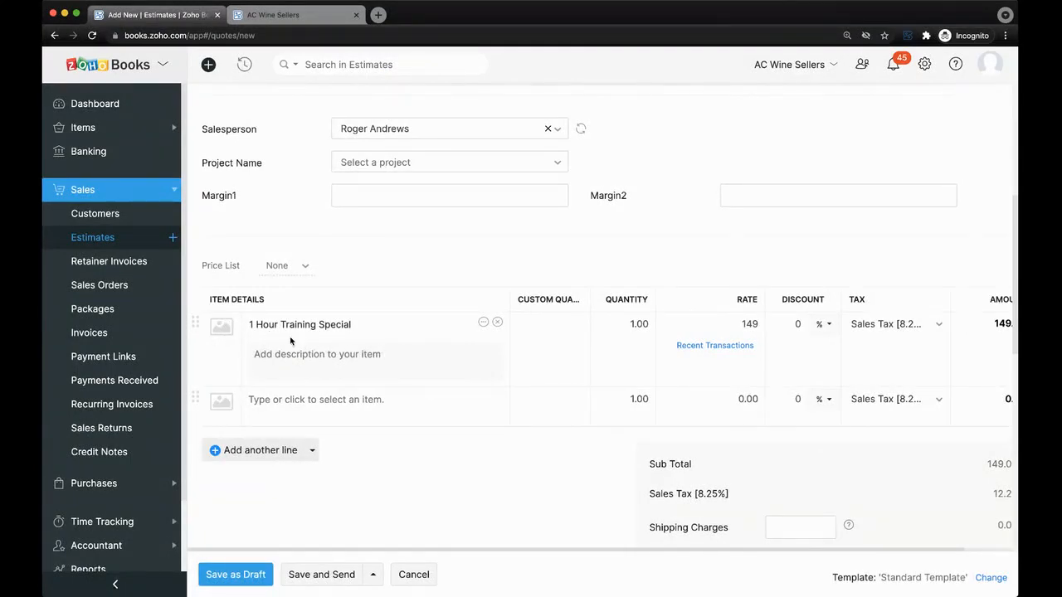
Show additional information for the first line item of the estimate.
{"action": "scroll", "coordinate": [315, 332], "scroll_direction": "right", "scroll_amount": 3}
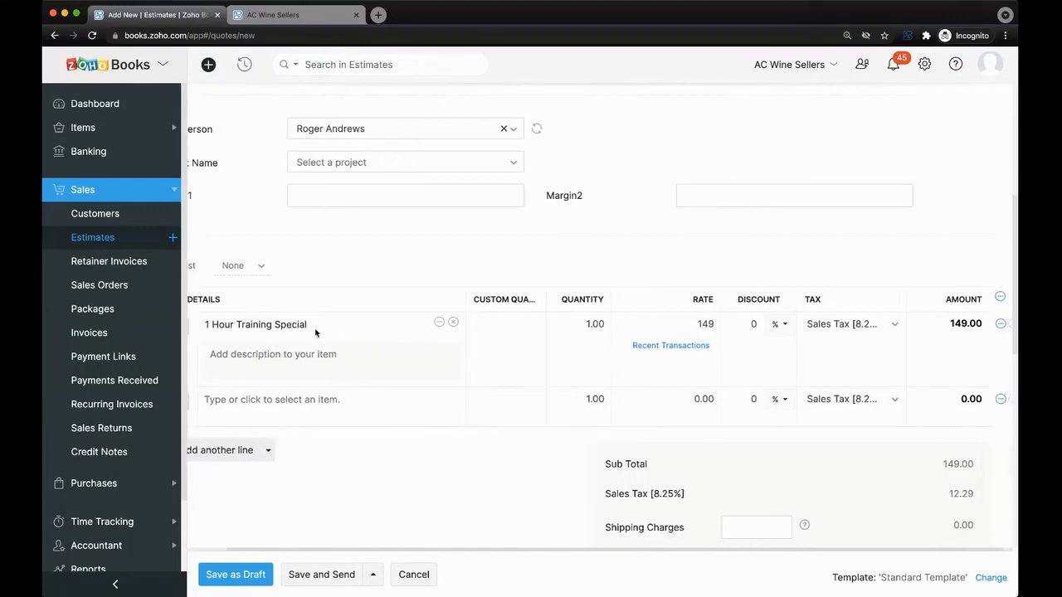
{"action": "scroll", "coordinate": [315, 332], "scroll_direction": "right", "scroll_amount": 1}
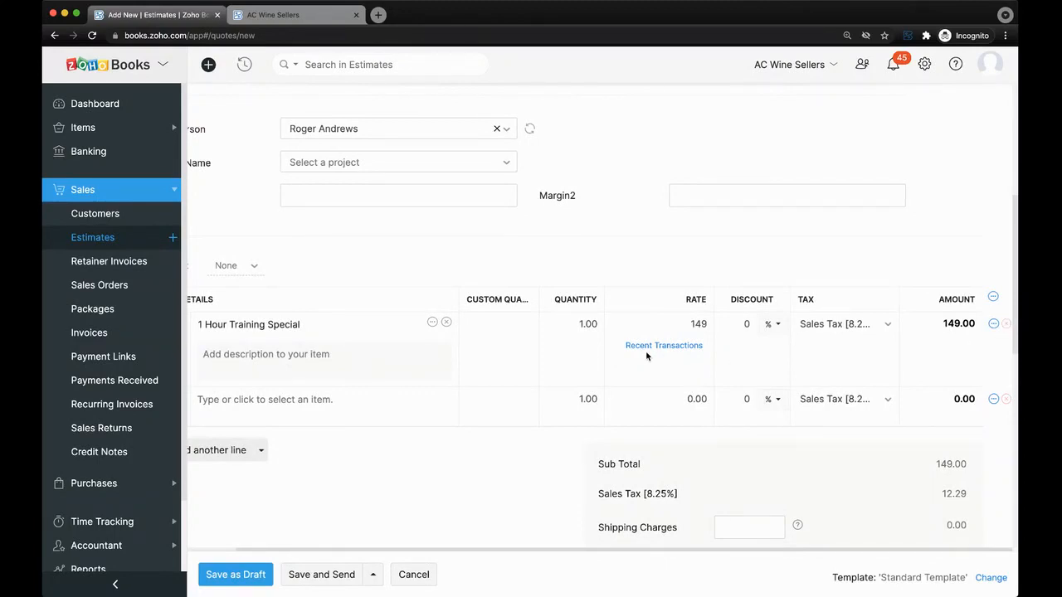
{"action": "scroll", "coordinate": [303, 329], "scroll_direction": "left", "scroll_amount": 2}
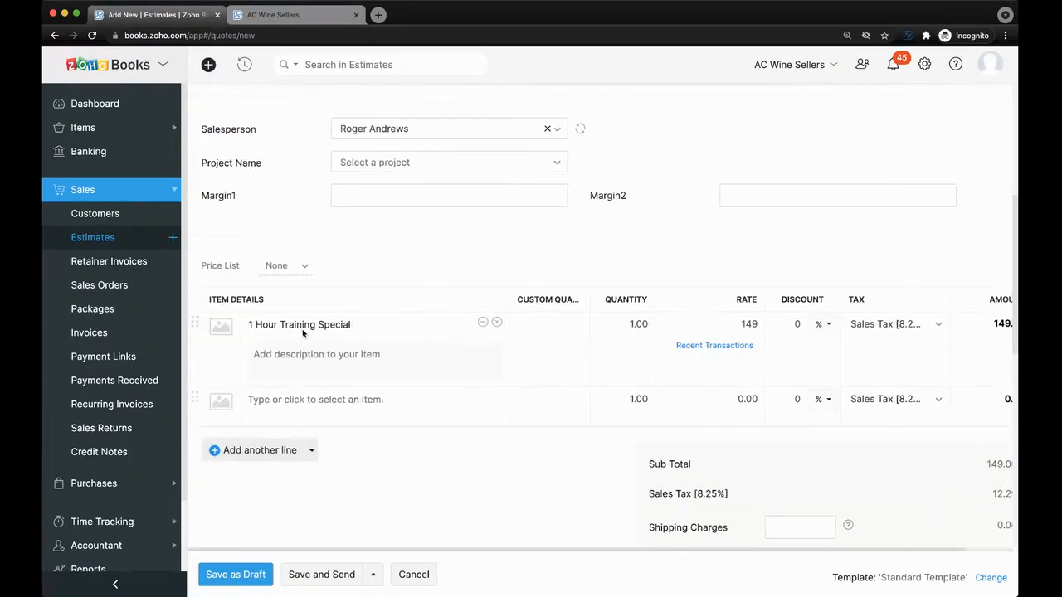
{"action": "scroll", "coordinate": [303, 332], "scroll_direction": "right", "scroll_amount": 2}
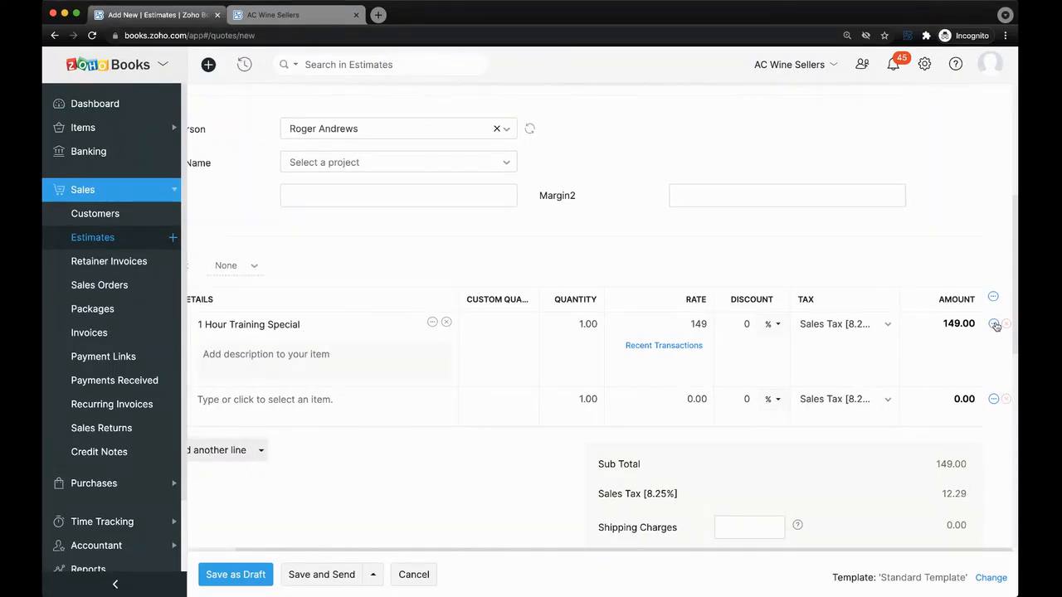
{"action": "scroll", "coordinate": [1003, 320], "scroll_direction": "up", "scroll_amount": 5}
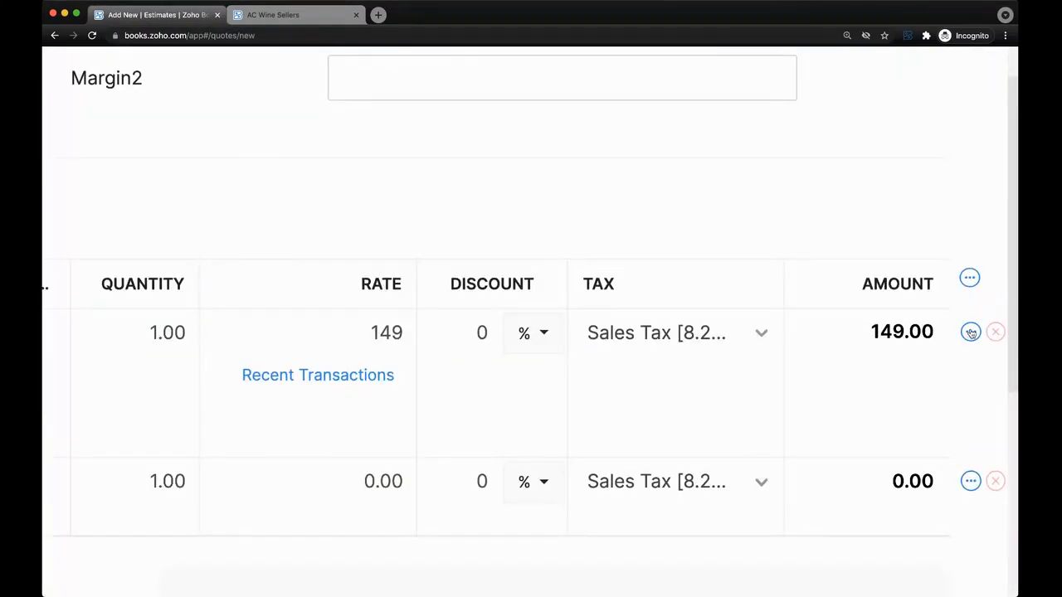
{"action": "scroll", "coordinate": [970, 333], "scroll_direction": "up", "scroll_amount": 2}
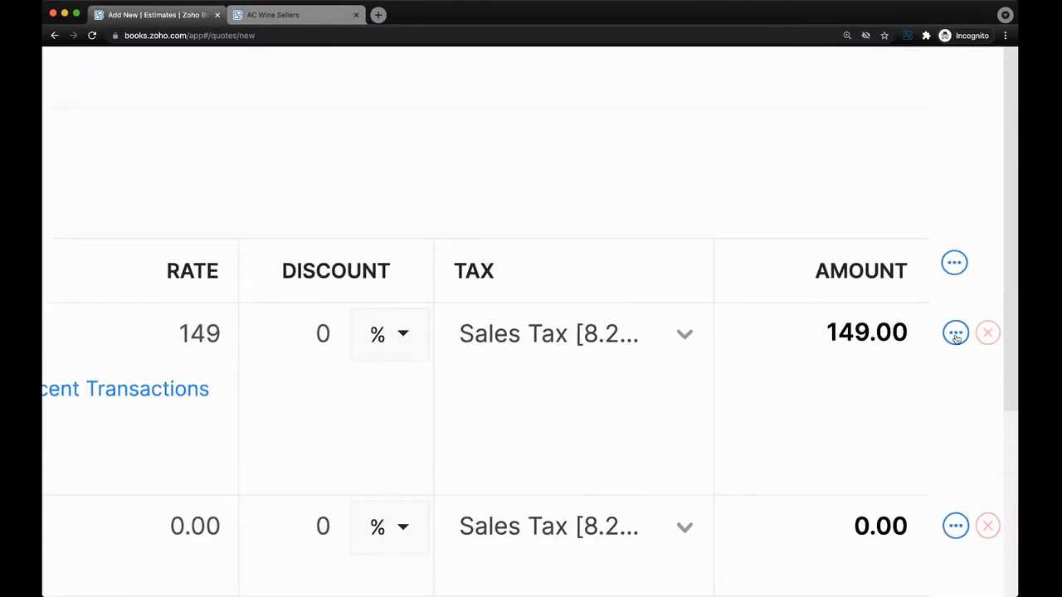
{"action": "left_click", "coordinate": [956, 335]}
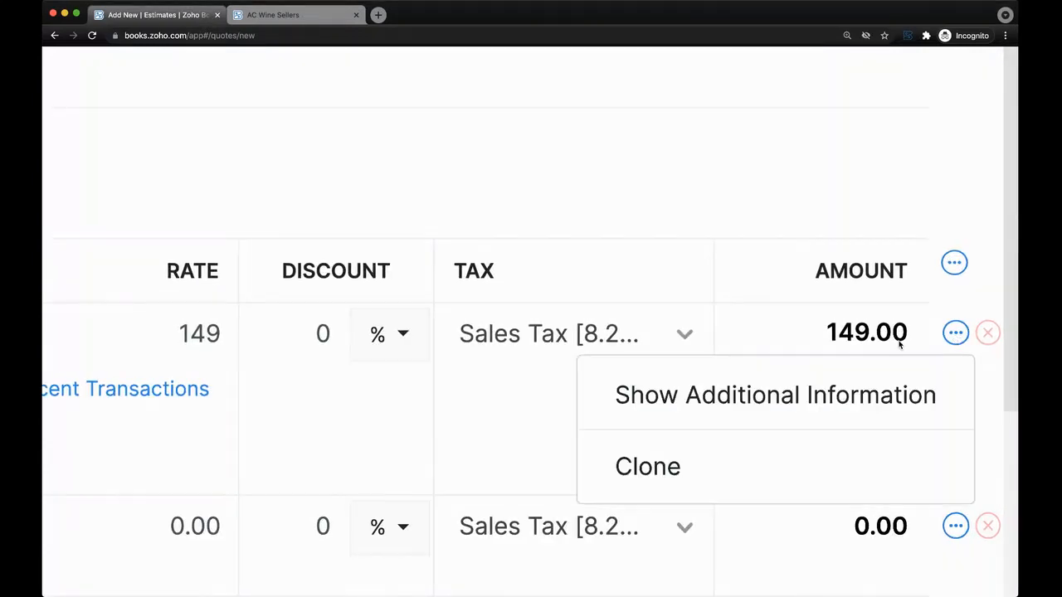
{"action": "left_click", "coordinate": [798, 397]}
Show additional information rows for every line item from the header options.
{"action": "scroll", "coordinate": [799, 395], "scroll_direction": "down", "scroll_amount": 7}
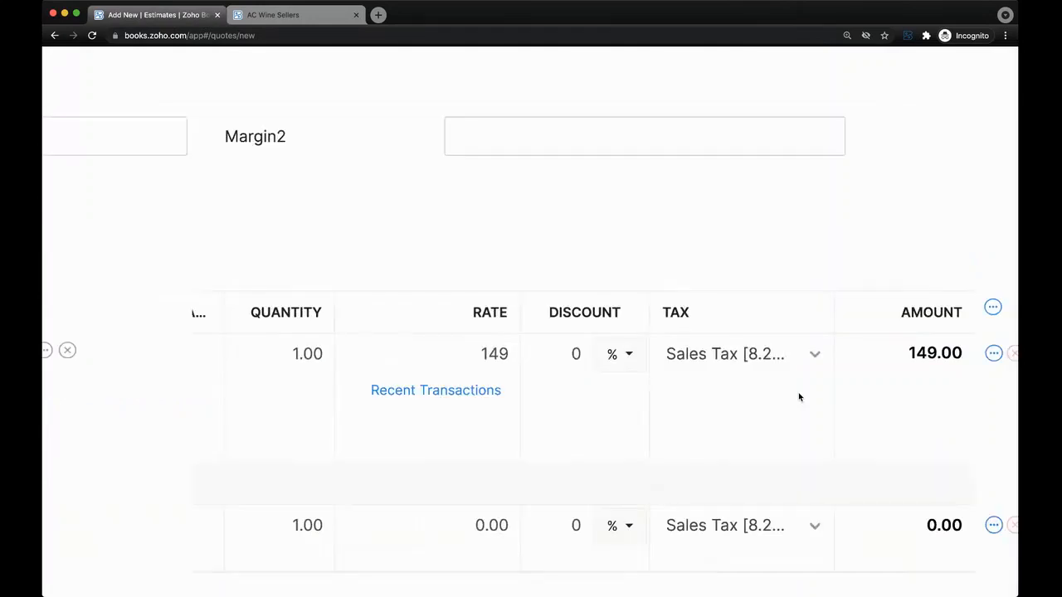
{"action": "scroll", "coordinate": [436, 370], "scroll_direction": "down", "scroll_amount": 2}
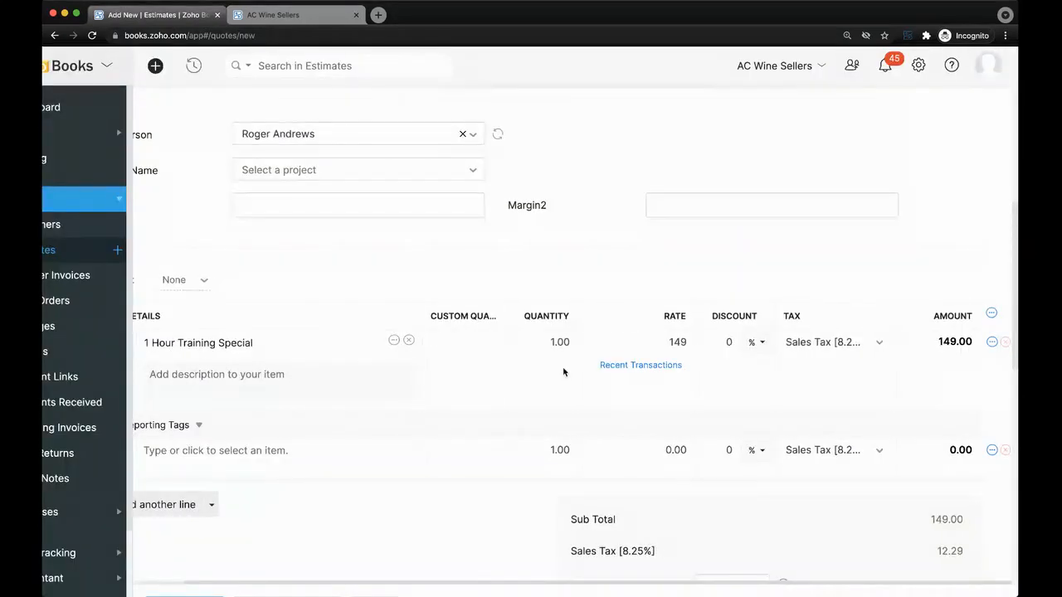
{"action": "scroll", "coordinate": [565, 372], "scroll_direction": "left", "scroll_amount": 1}
{"action": "scroll", "coordinate": [564, 372], "scroll_direction": "right", "scroll_amount": 1}
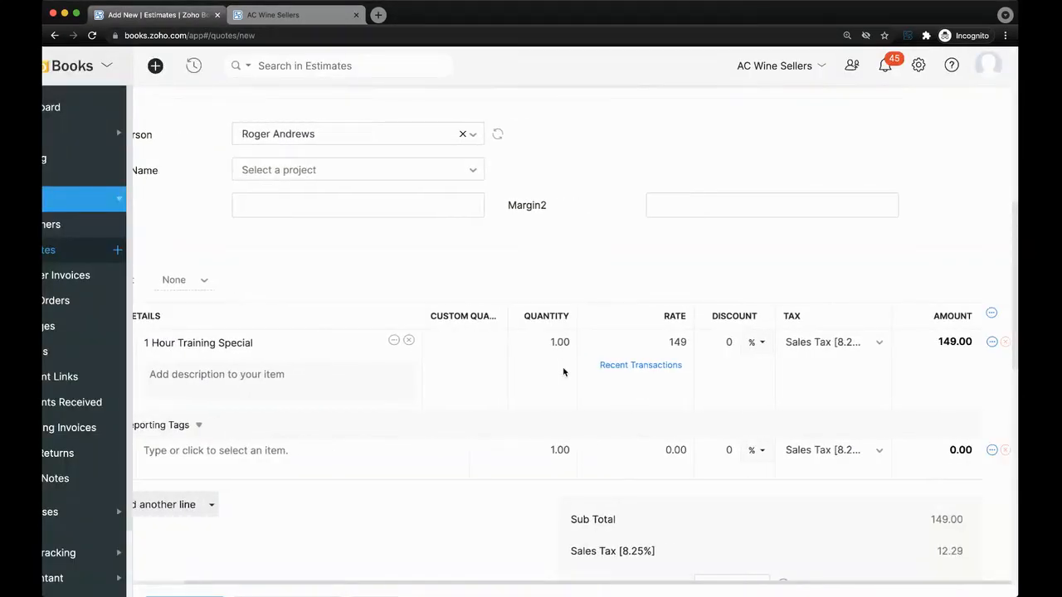
{"action": "left_click", "coordinate": [992, 342]}
{"action": "left_click", "coordinate": [984, 344]}
{"action": "scroll", "coordinate": [973, 356], "scroll_direction": "down", "scroll_amount": 1}
{"action": "left_click", "coordinate": [992, 295]}
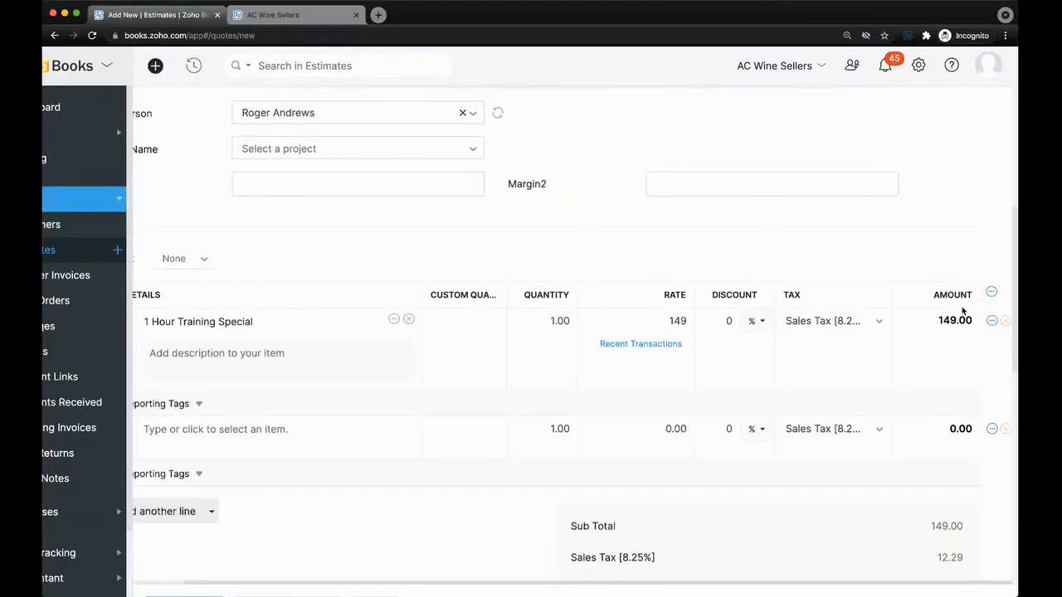
Review the first item's reporting tag choices, close them, and open Settings.
{"action": "scroll", "coordinate": [818, 372], "scroll_direction": "down", "scroll_amount": 2}
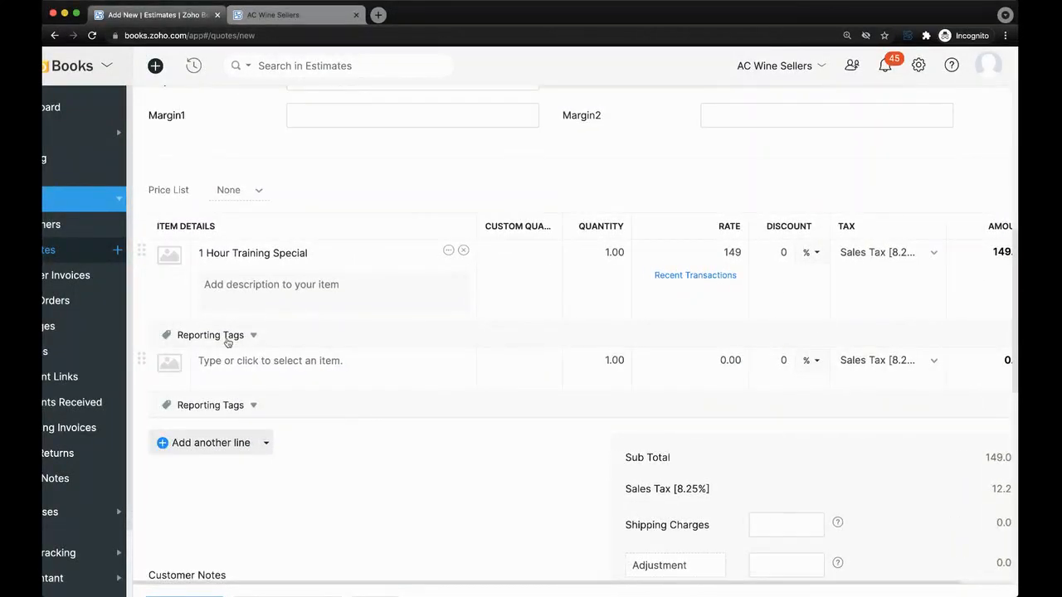
{"action": "left_click", "coordinate": [226, 339]}
{"action": "scroll", "coordinate": [226, 340], "scroll_direction": "down", "scroll_amount": 5}
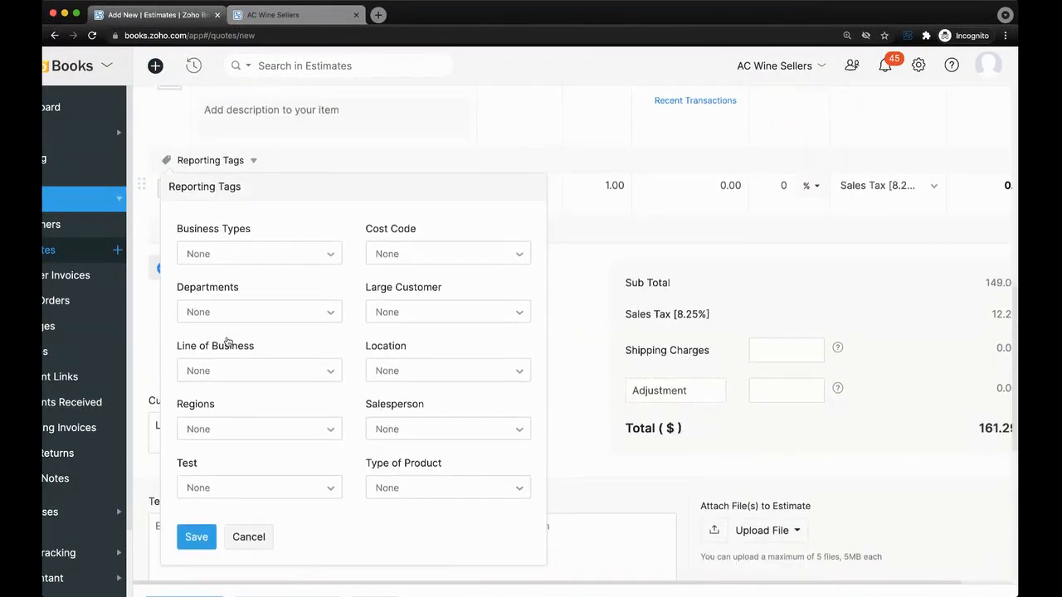
{"action": "scroll", "coordinate": [226, 340], "scroll_direction": "up", "scroll_amount": 2}
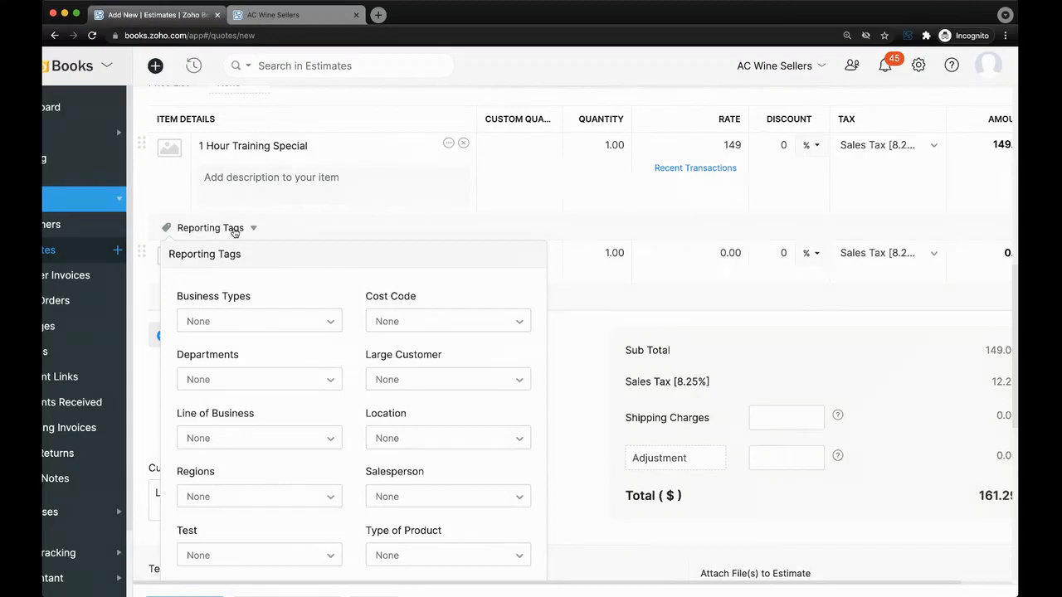
{"action": "scroll", "coordinate": [233, 233], "scroll_direction": "down", "scroll_amount": 1}
{"action": "scroll", "coordinate": [253, 228], "scroll_direction": "up", "scroll_amount": 2}
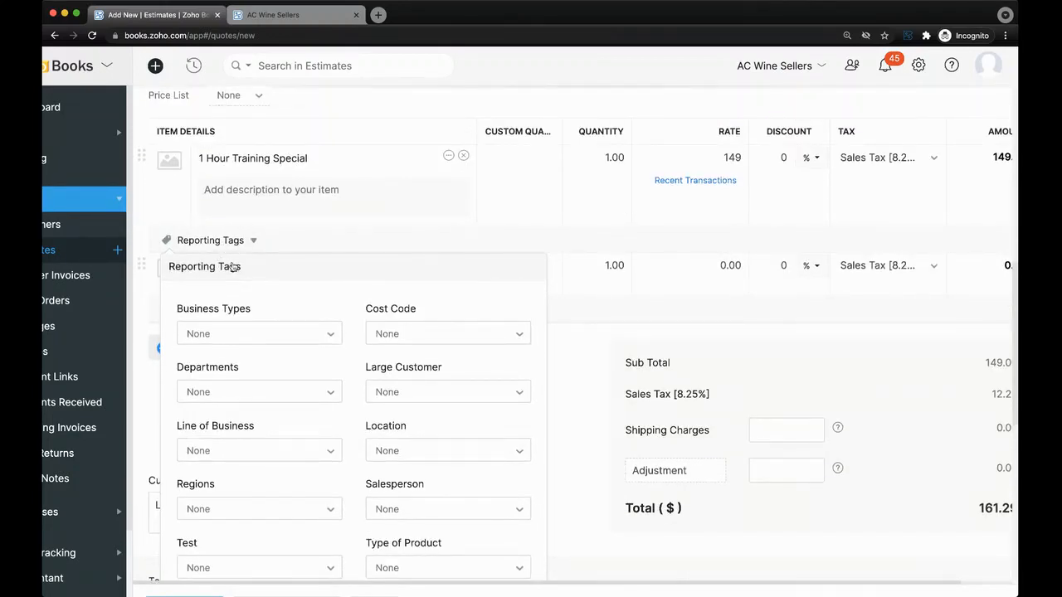
{"action": "scroll", "coordinate": [233, 267], "scroll_direction": "down", "scroll_amount": 2}
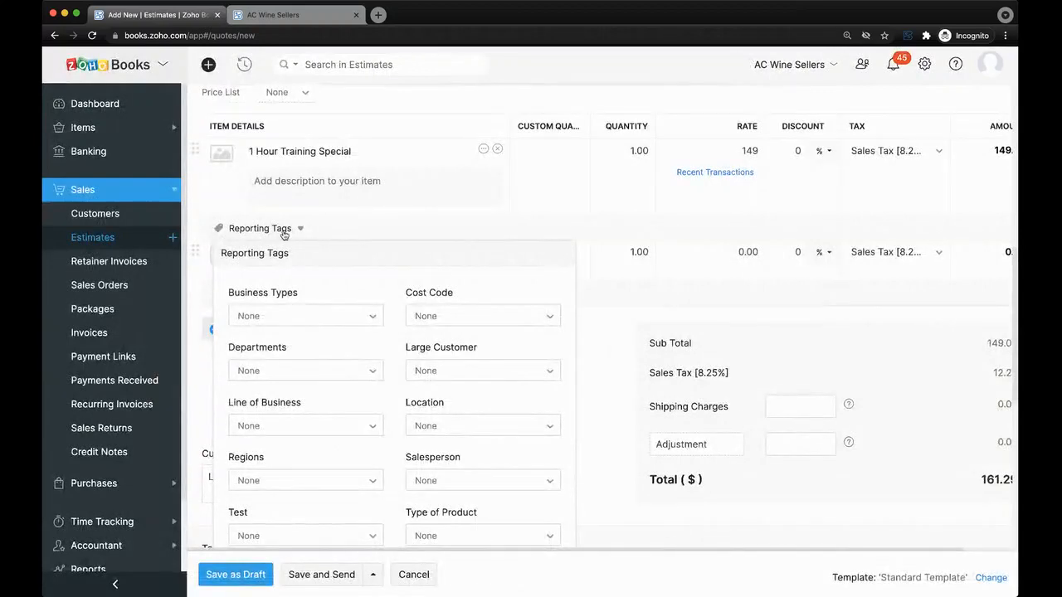
{"action": "left_click", "coordinate": [283, 235]}
{"action": "left_click", "coordinate": [924, 65]}
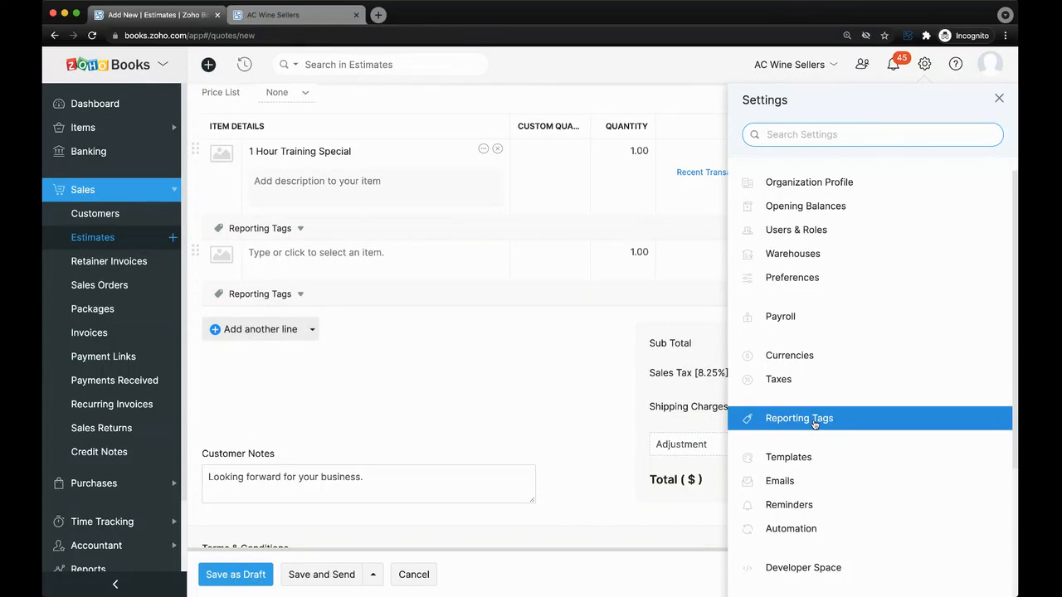
Dismiss the Settings panel and scroll back up to the estimate's 1 Hour Training Special line.
{"action": "left_click", "coordinate": [487, 347]}
{"action": "scroll", "coordinate": [389, 275], "scroll_direction": "up", "scroll_amount": 3}
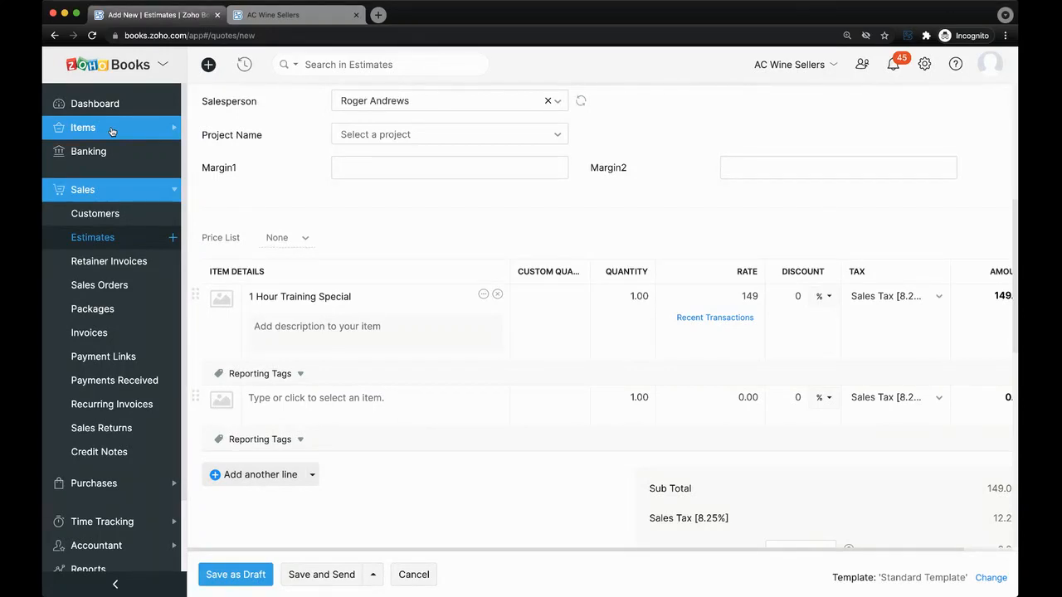
Leave the unsaved estimate and open the Profit and Loss report.
{"action": "scroll", "coordinate": [100, 313], "scroll_direction": "down", "scroll_amount": 3}
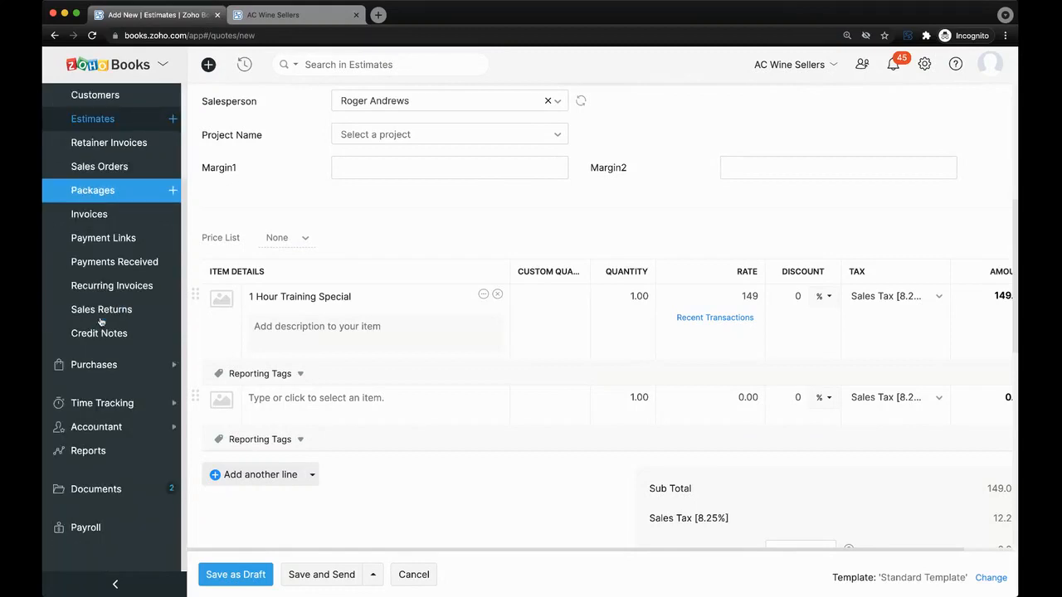
{"action": "left_click", "coordinate": [96, 454]}
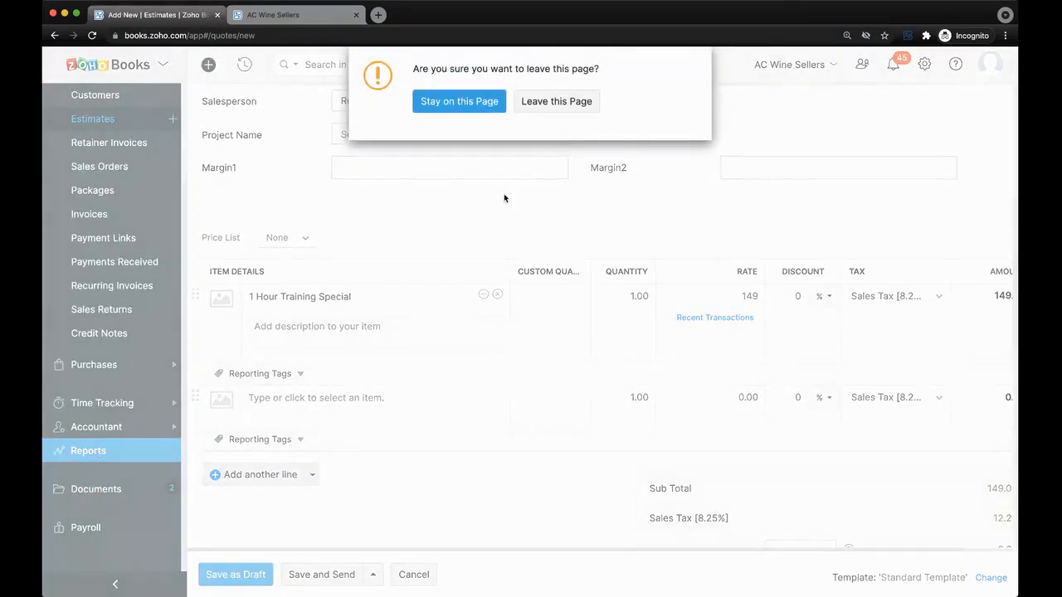
{"action": "left_click", "coordinate": [580, 109]}
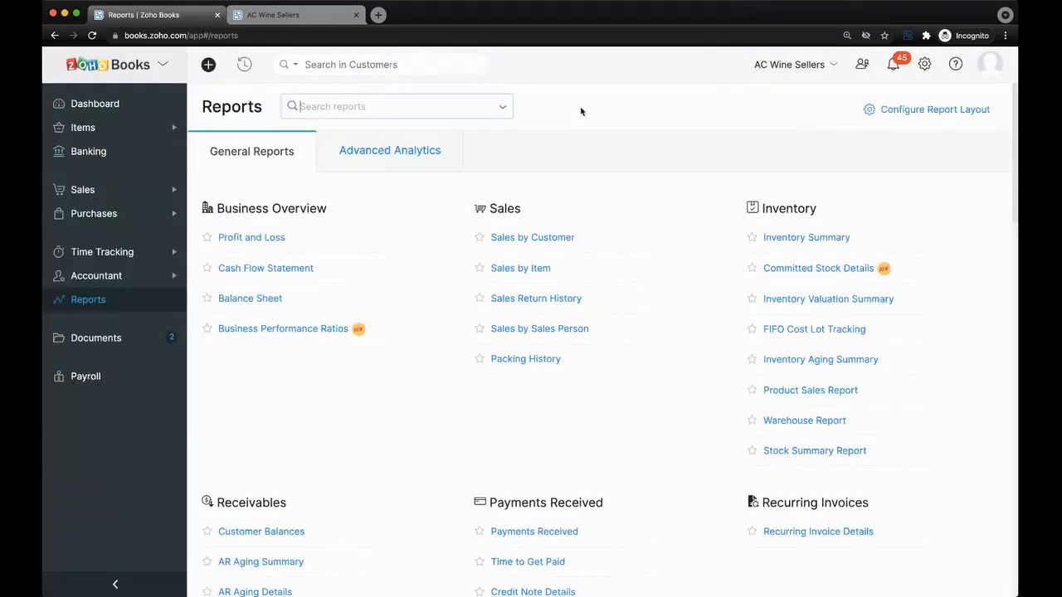
{"action": "left_click", "coordinate": [271, 242]}
Filter the Profit and Loss report to Type of Product is in Services and run it.
{"action": "left_click", "coordinate": [302, 108]}
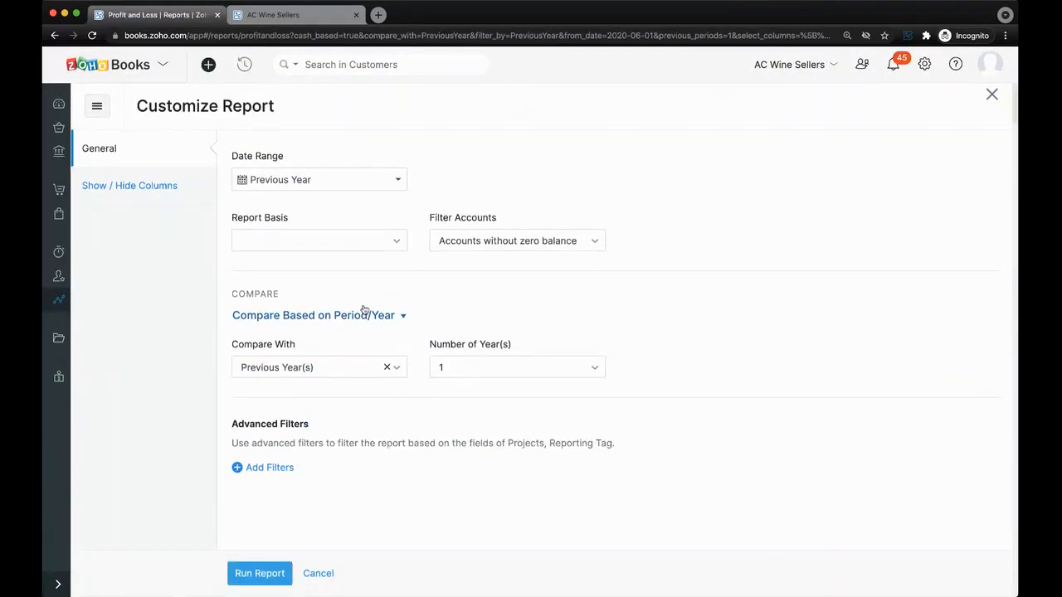
{"action": "left_click", "coordinate": [257, 468]}
{"action": "left_click", "coordinate": [310, 470]}
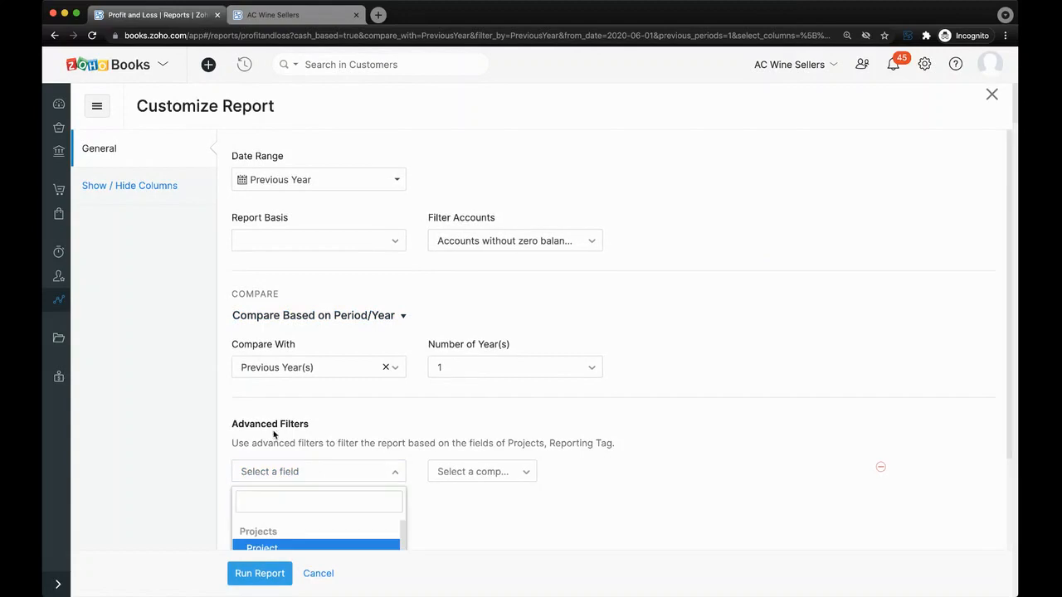
{"action": "scroll", "coordinate": [275, 435], "scroll_direction": "down", "scroll_amount": 3}
{"action": "scroll", "coordinate": [290, 403], "scroll_direction": "down", "scroll_amount": 2}
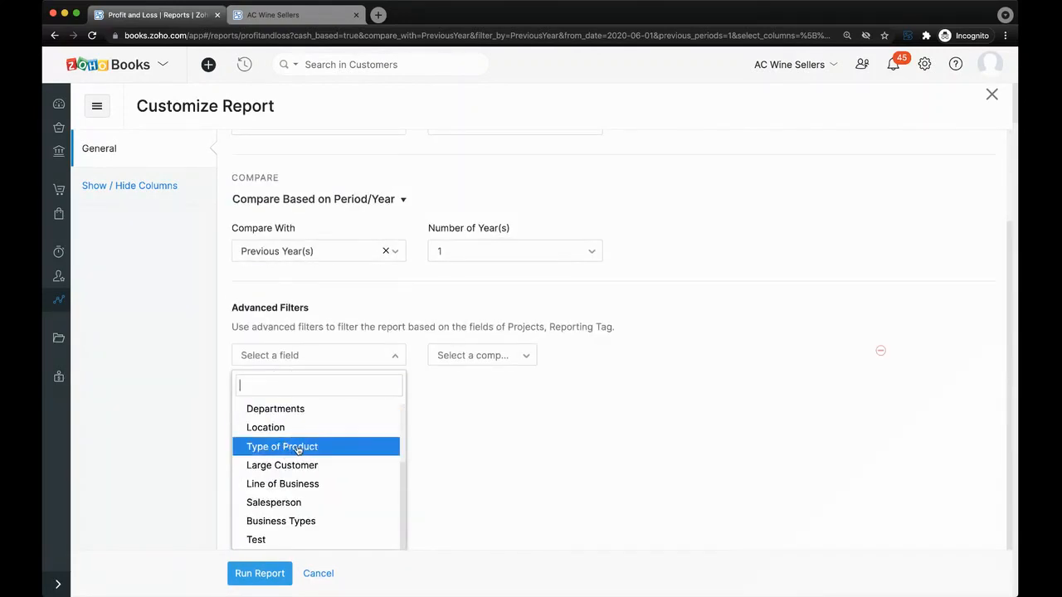
{"action": "scroll", "coordinate": [290, 457], "scroll_direction": "up", "scroll_amount": 3}
{"action": "scroll", "coordinate": [280, 469], "scroll_direction": "down", "scroll_amount": 3}
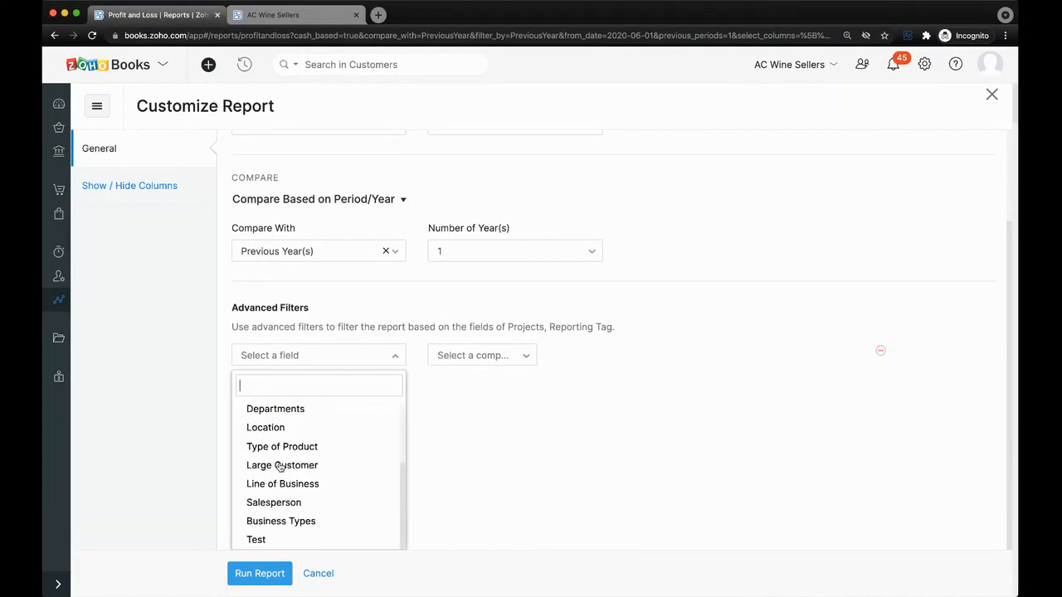
{"action": "left_click", "coordinate": [285, 445]}
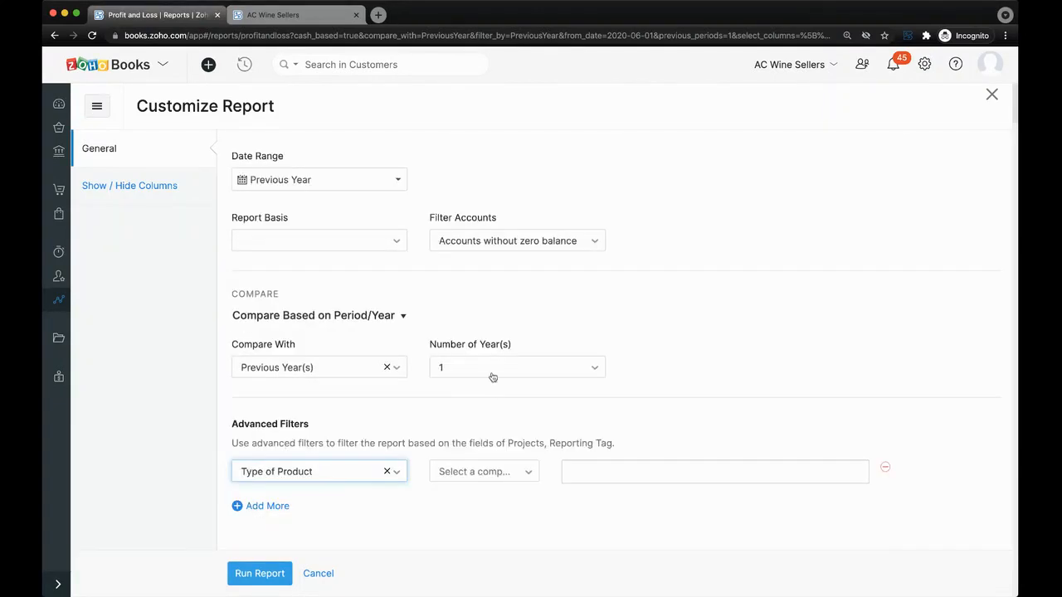
{"action": "left_click", "coordinate": [476, 478]}
{"action": "left_click", "coordinate": [479, 499]}
{"action": "left_click", "coordinate": [627, 482]}
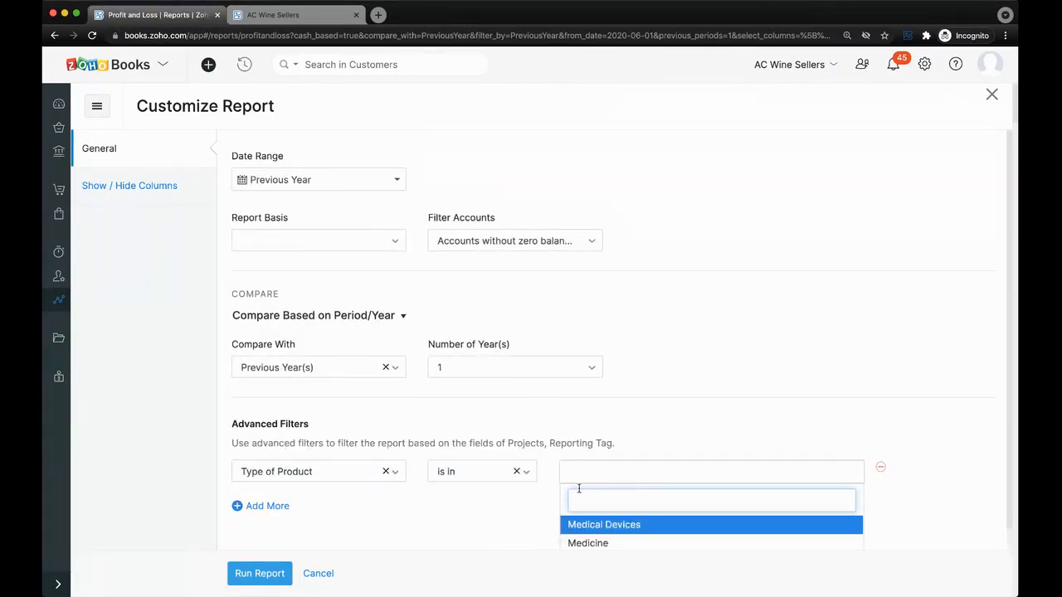
{"action": "left_click", "coordinate": [580, 544]}
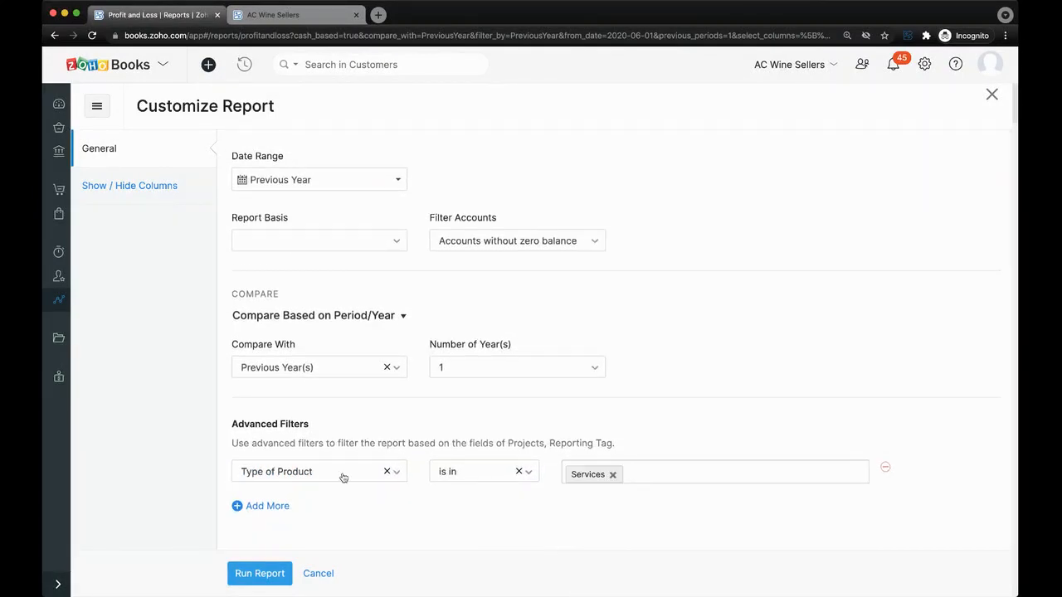
{"action": "left_click", "coordinate": [260, 571]}
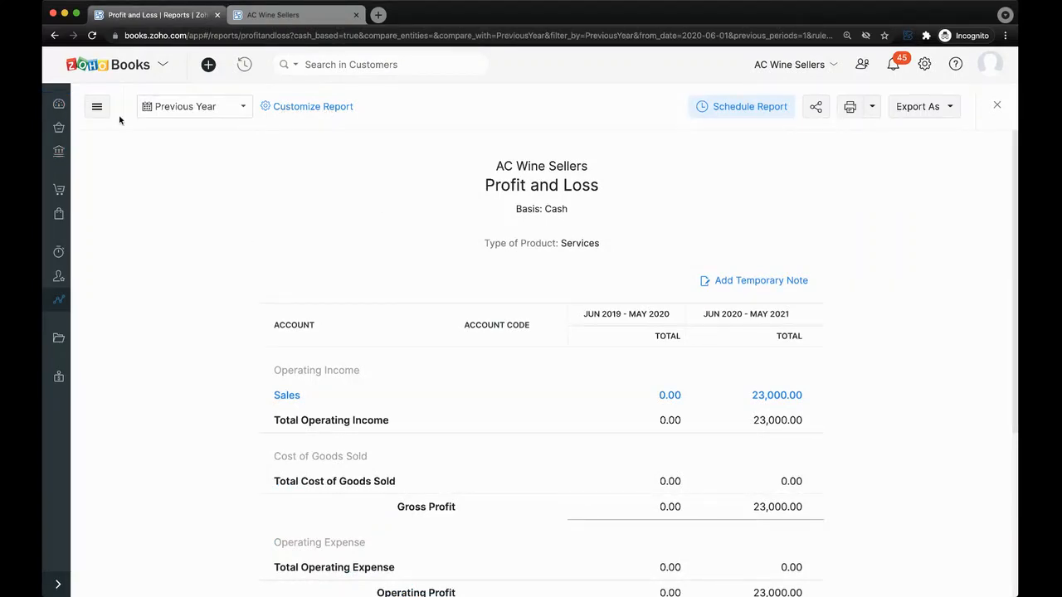
Glance at the settings panel, then open All Sales Orders from the Sales menu.
{"action": "left_click", "coordinate": [924, 64]}
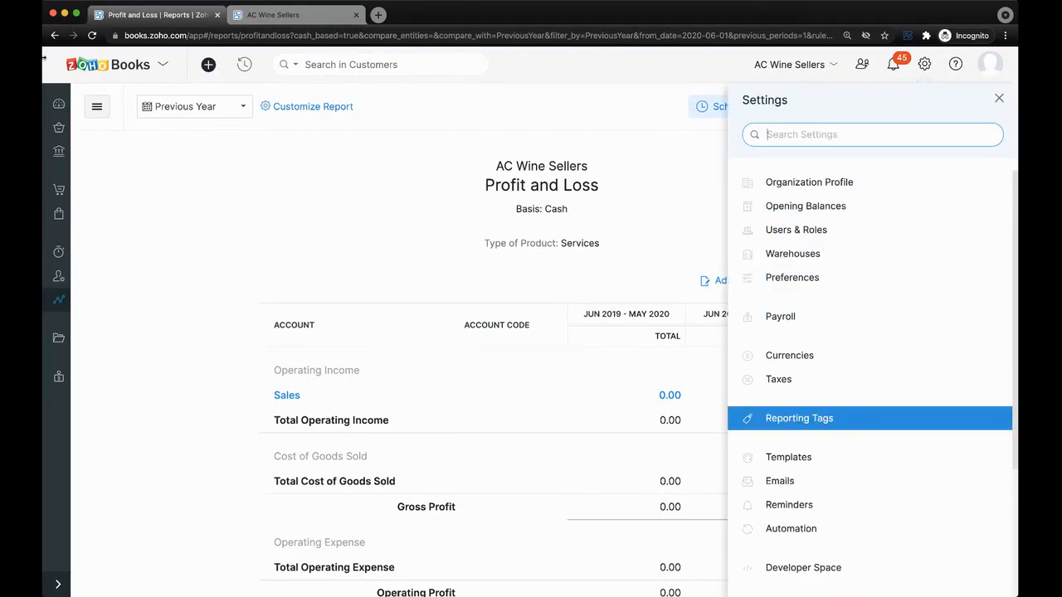
{"action": "left_click", "coordinate": [87, 138]}
{"action": "left_click", "coordinate": [60, 194]}
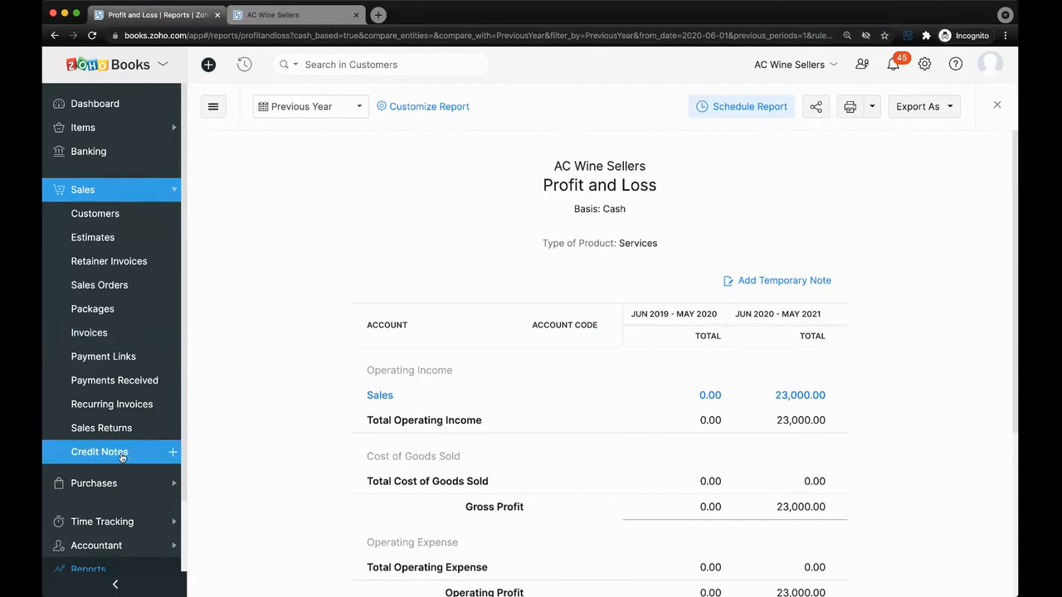
{"action": "scroll", "coordinate": [133, 515], "scroll_direction": "down", "scroll_amount": 2}
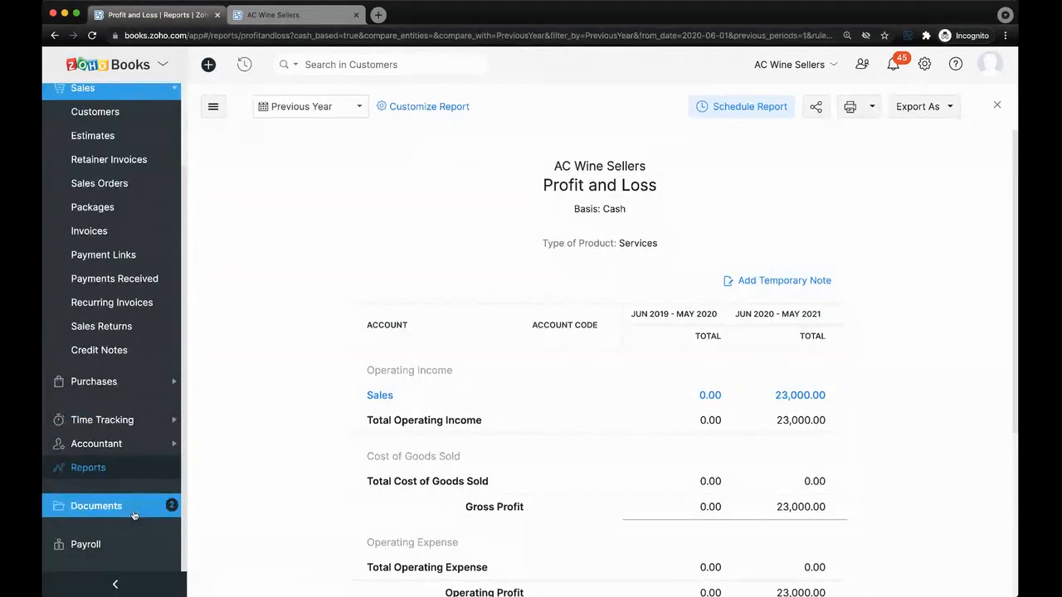
{"action": "scroll", "coordinate": [134, 481], "scroll_direction": "up", "scroll_amount": 1}
{"action": "scroll", "coordinate": [134, 486], "scroll_direction": "up", "scroll_amount": 2}
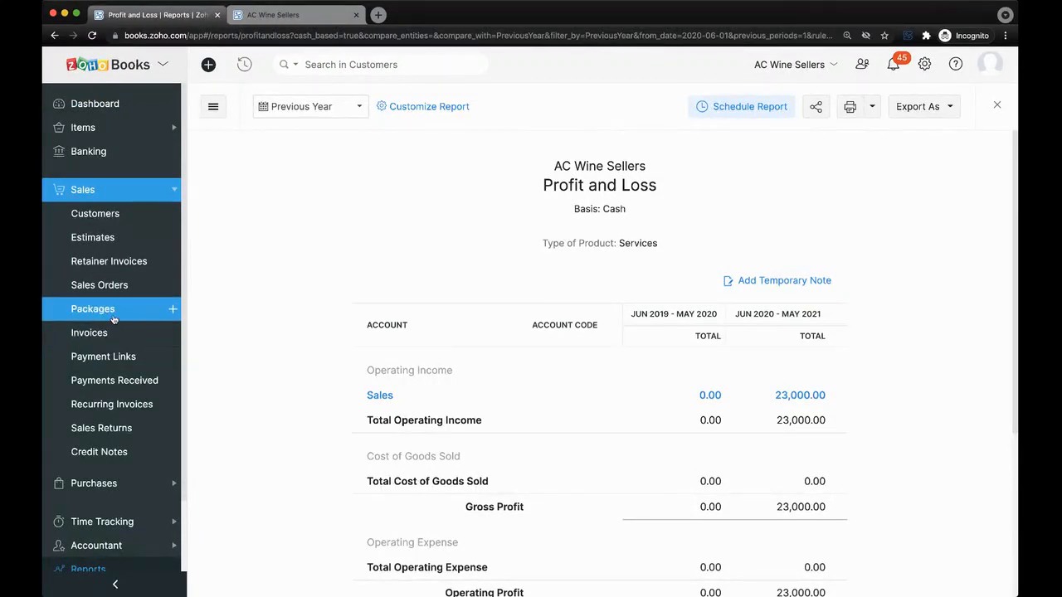
{"action": "left_click", "coordinate": [135, 284]}
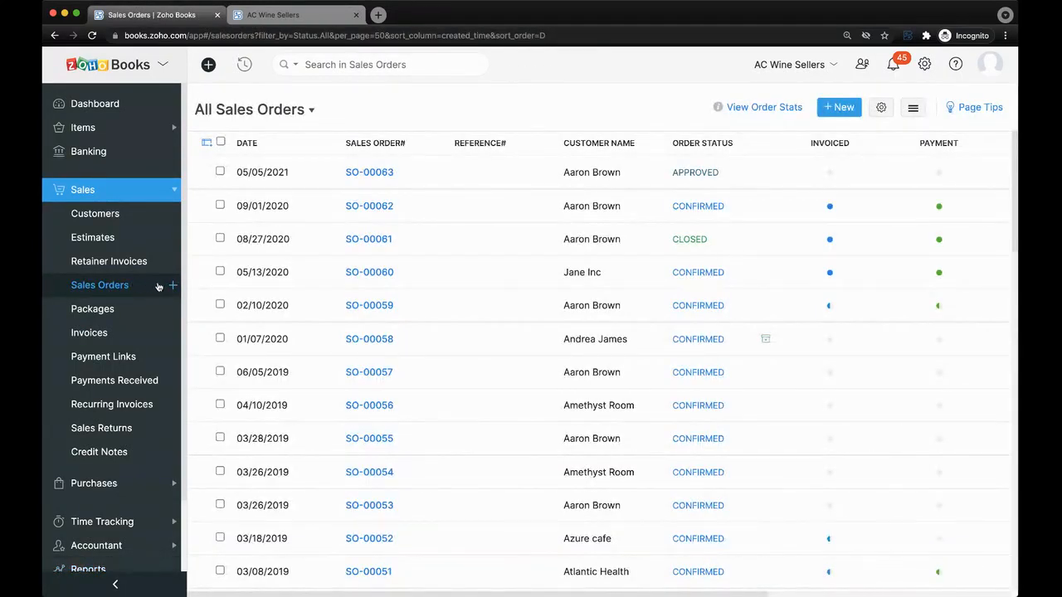
Start new sales order SO-00064, then abandon it and return to All Sales Orders.
{"action": "left_click", "coordinate": [171, 286]}
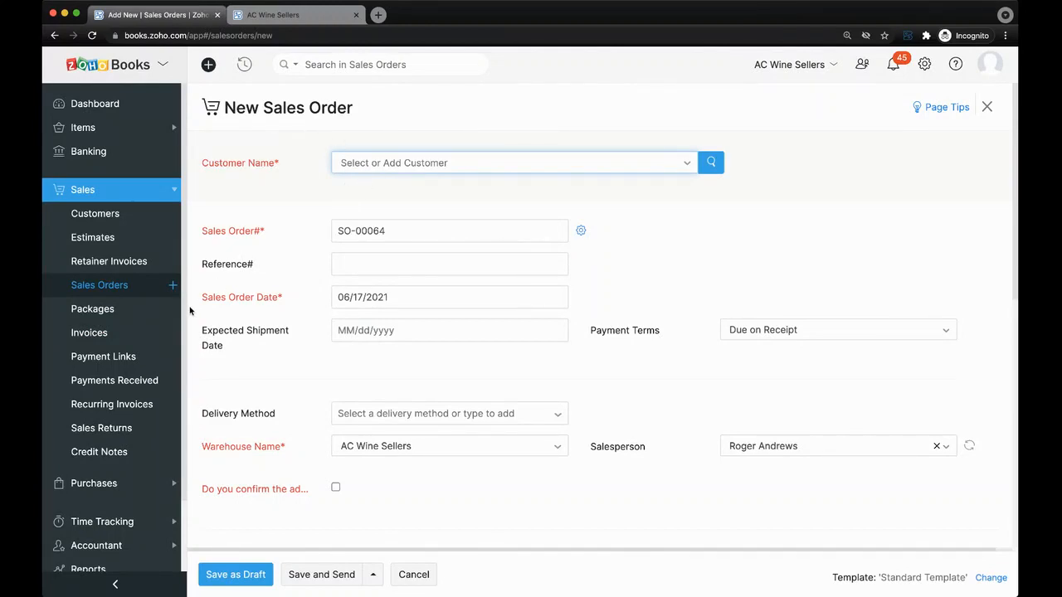
{"action": "left_click", "coordinate": [143, 289]}
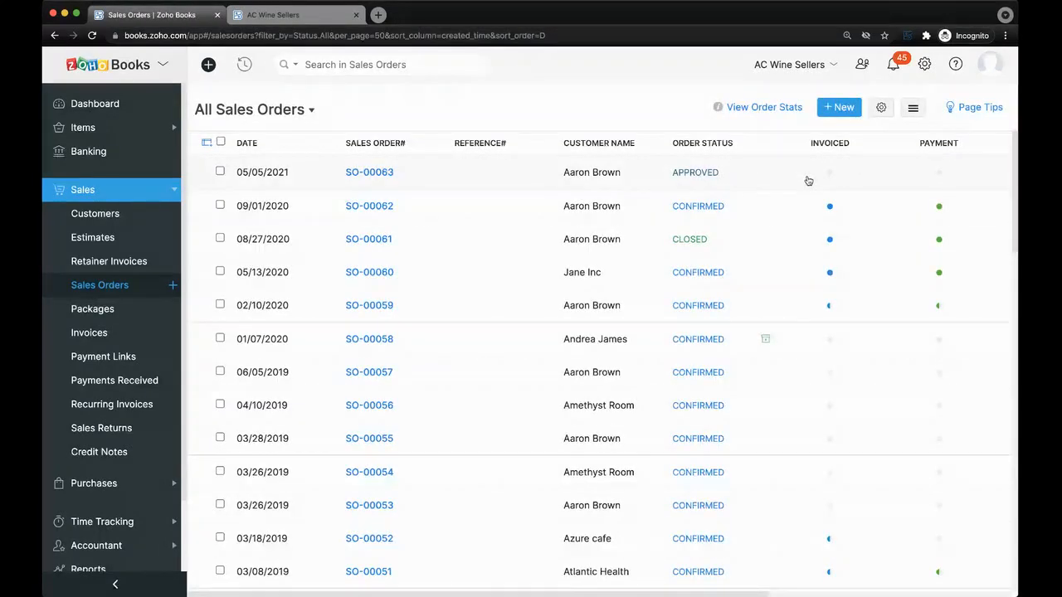
{"action": "mouse_move", "coordinate": [828, 308]}
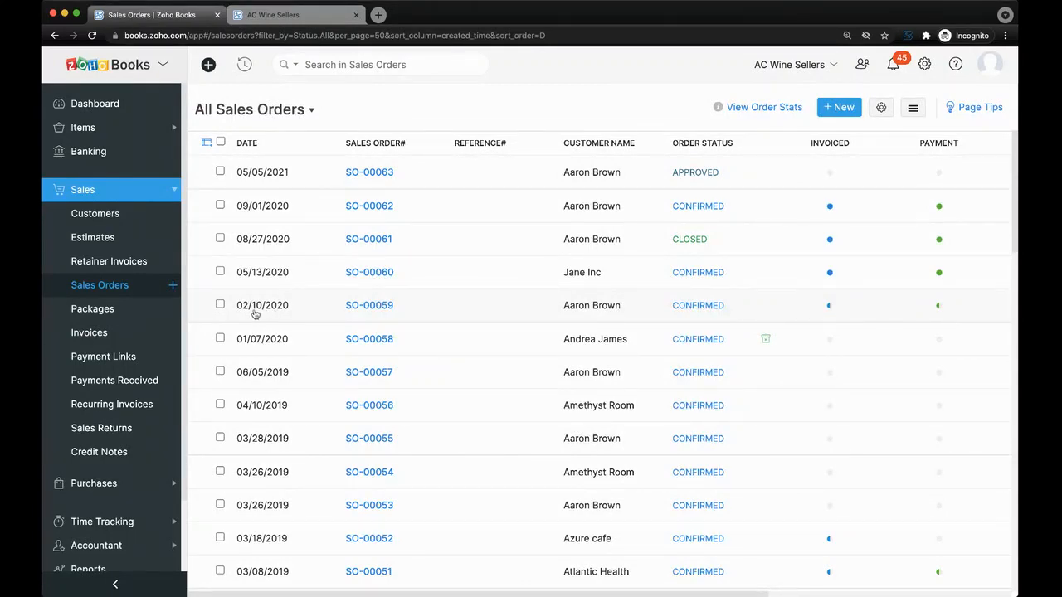
Open sales order SO-00059 and scroll through its details.
{"action": "left_click", "coordinate": [832, 307]}
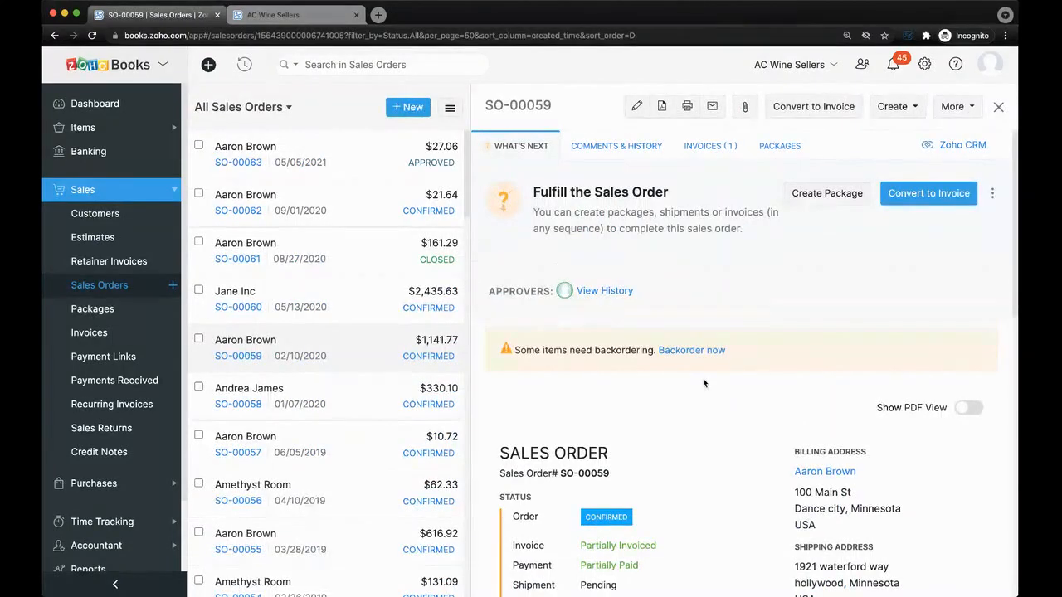
{"action": "scroll", "coordinate": [704, 385], "scroll_direction": "down", "scroll_amount": 8}
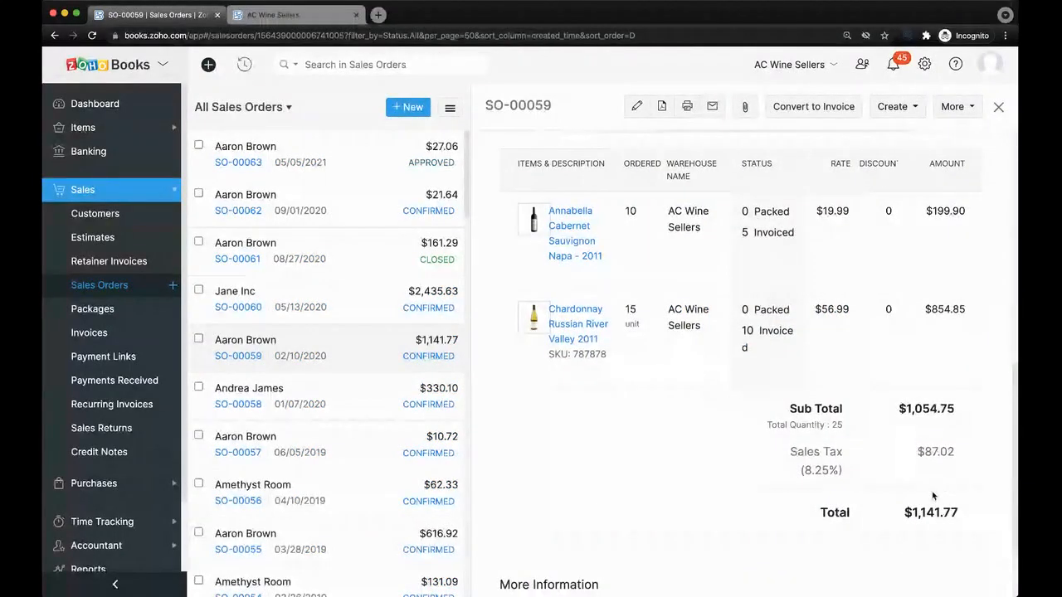
{"action": "scroll", "coordinate": [624, 179], "scroll_direction": "up", "scroll_amount": 8}
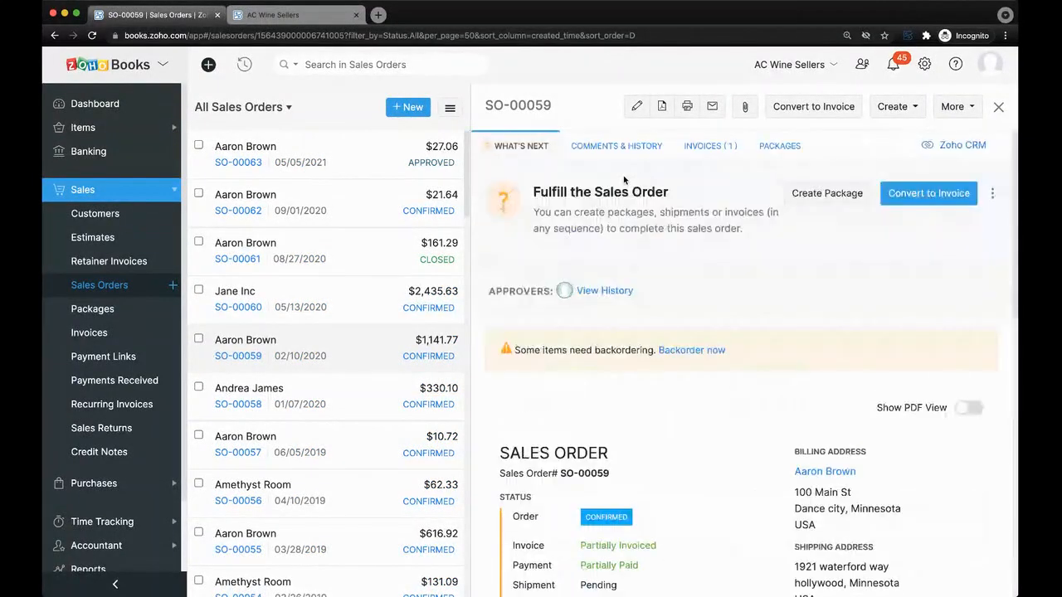
Show the single invoice raised from SO-00059, INV-001259 for $10,825.00.
{"action": "left_click", "coordinate": [687, 146]}
{"action": "scroll", "coordinate": [711, 280], "scroll_direction": "down", "scroll_amount": 3}
{"action": "scroll", "coordinate": [712, 280], "scroll_direction": "down", "scroll_amount": 4}
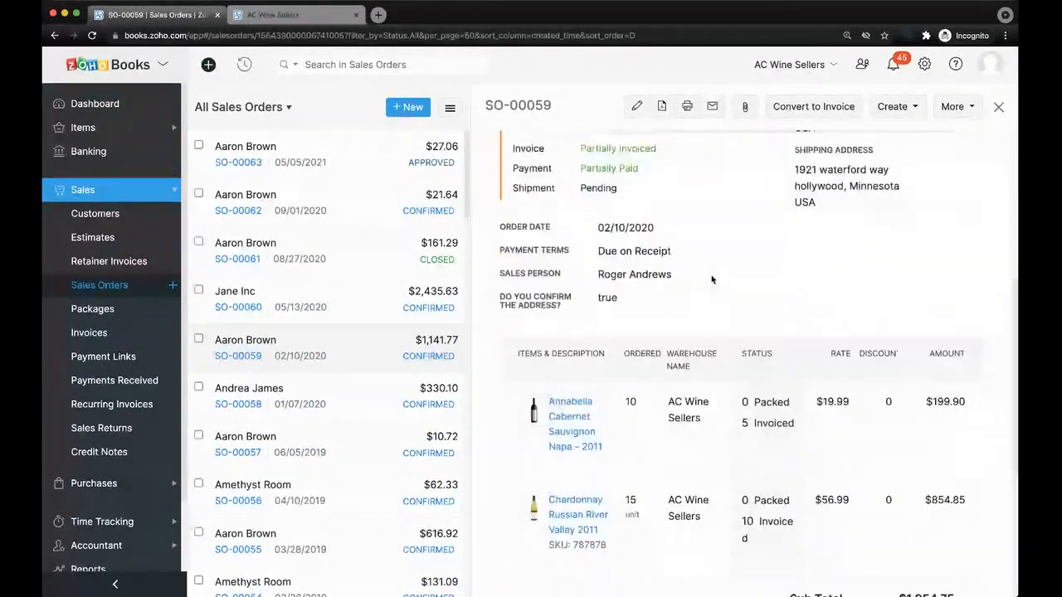
{"action": "scroll", "coordinate": [712, 280], "scroll_direction": "up", "scroll_amount": 5}
{"action": "scroll", "coordinate": [712, 280], "scroll_direction": "up", "scroll_amount": 2}
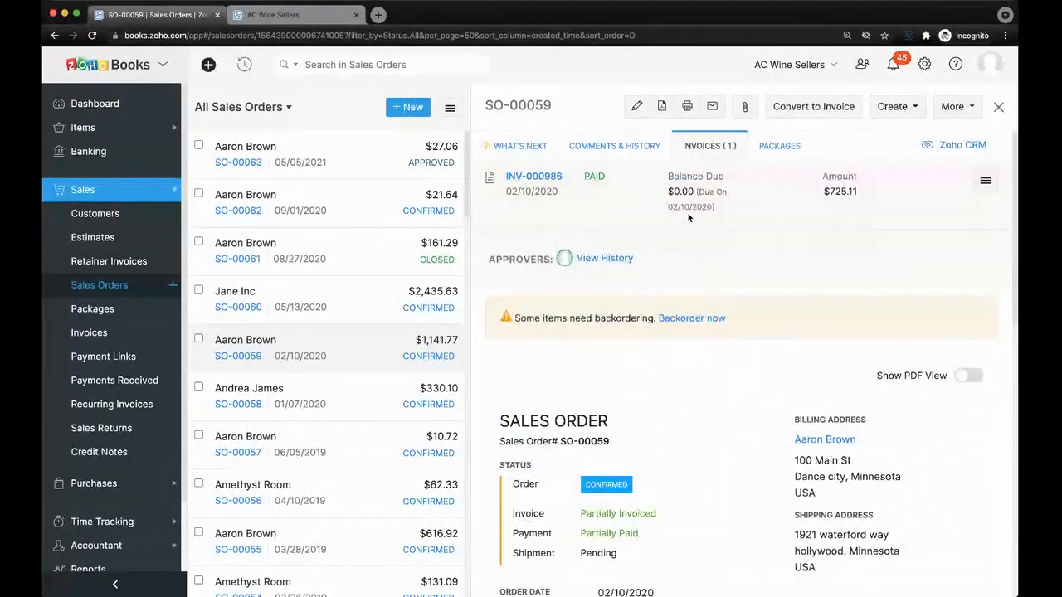
{"action": "left_click_drag", "start_coordinate": [829, 192], "coordinate": [859, 193]}
Look over a new invoice form, then leave it unsaved.
{"action": "left_click", "coordinate": [105, 331]}
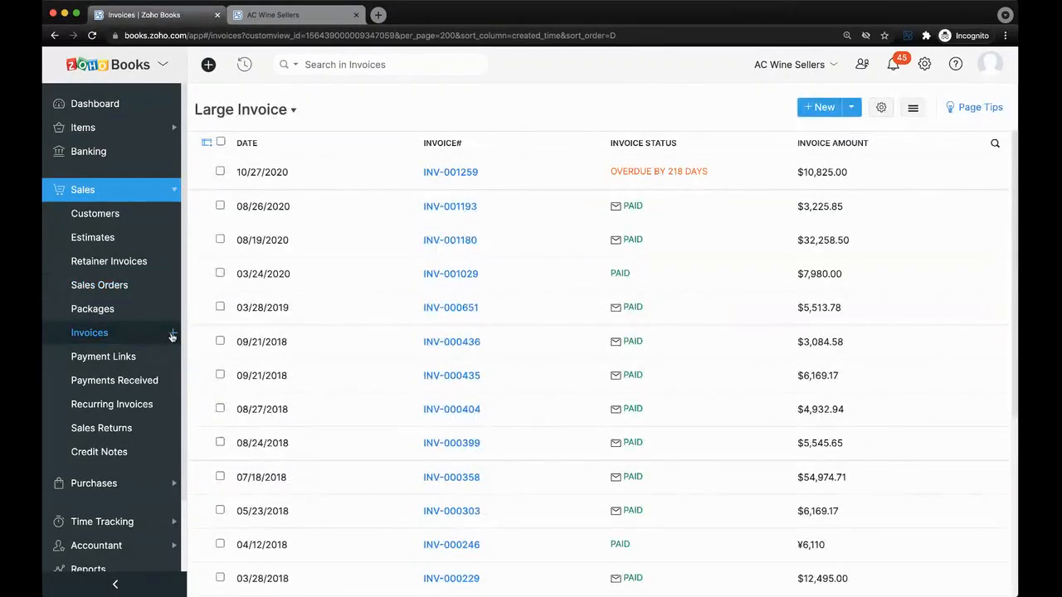
{"action": "left_click", "coordinate": [174, 333]}
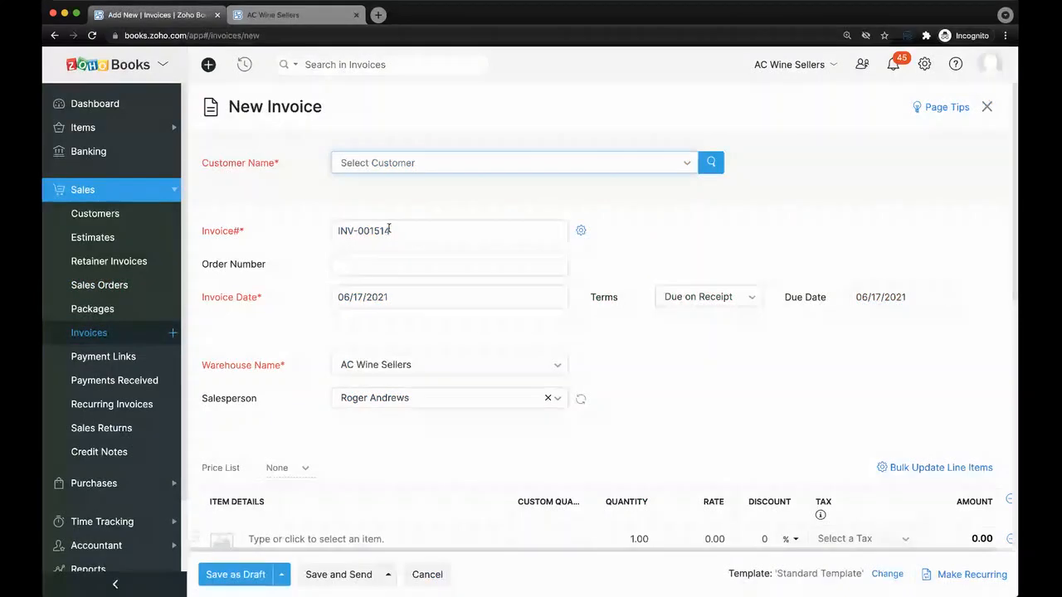
{"action": "scroll", "coordinate": [313, 252], "scroll_direction": "down", "scroll_amount": 3}
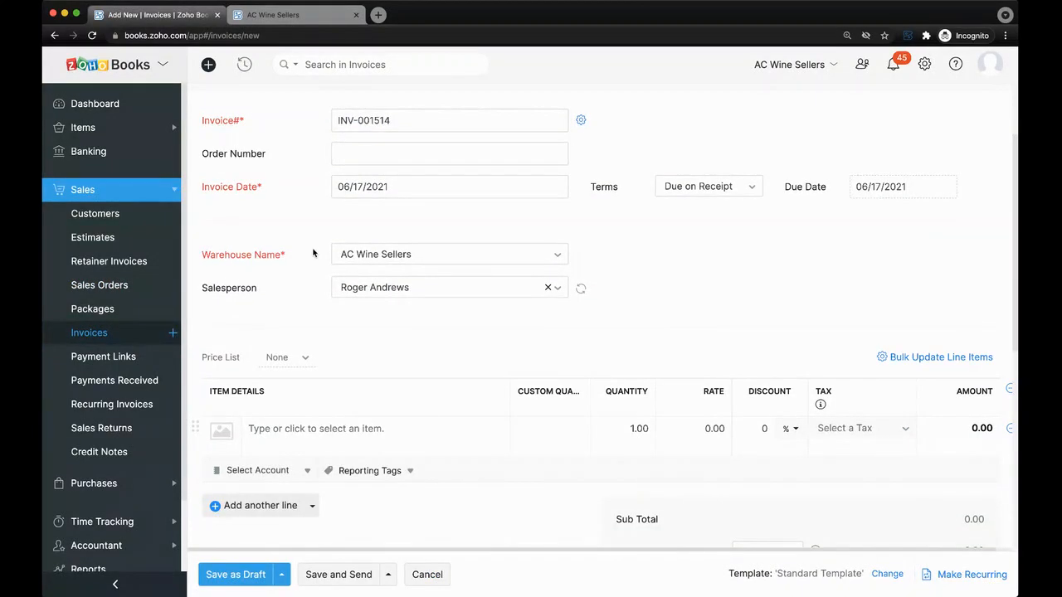
{"action": "scroll", "coordinate": [679, 256], "scroll_direction": "up", "scroll_amount": 2}
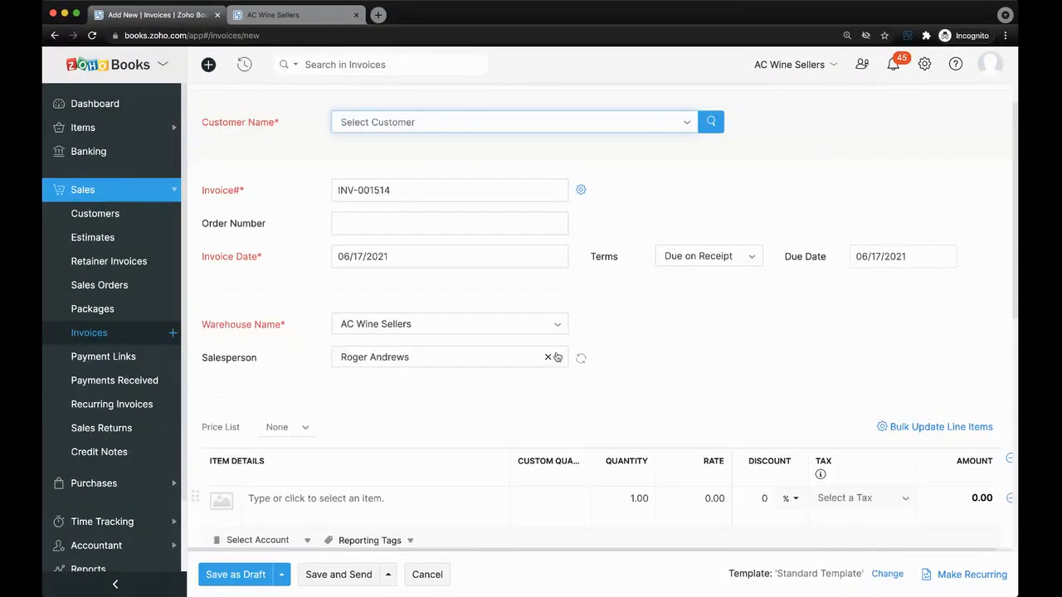
{"action": "scroll", "coordinate": [556, 357], "scroll_direction": "down", "scroll_amount": 3}
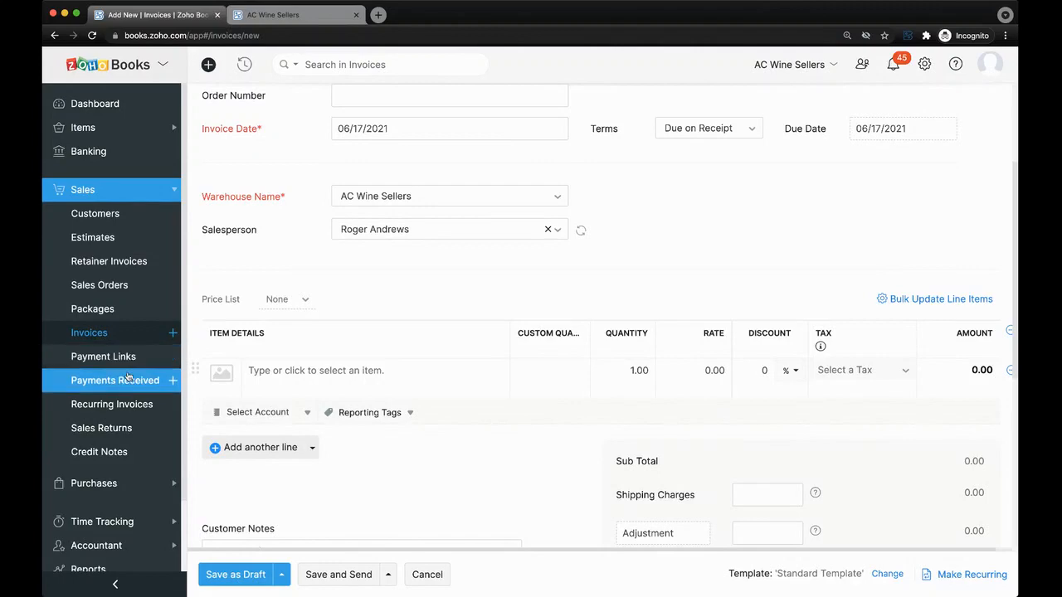
{"action": "left_click", "coordinate": [130, 333]}
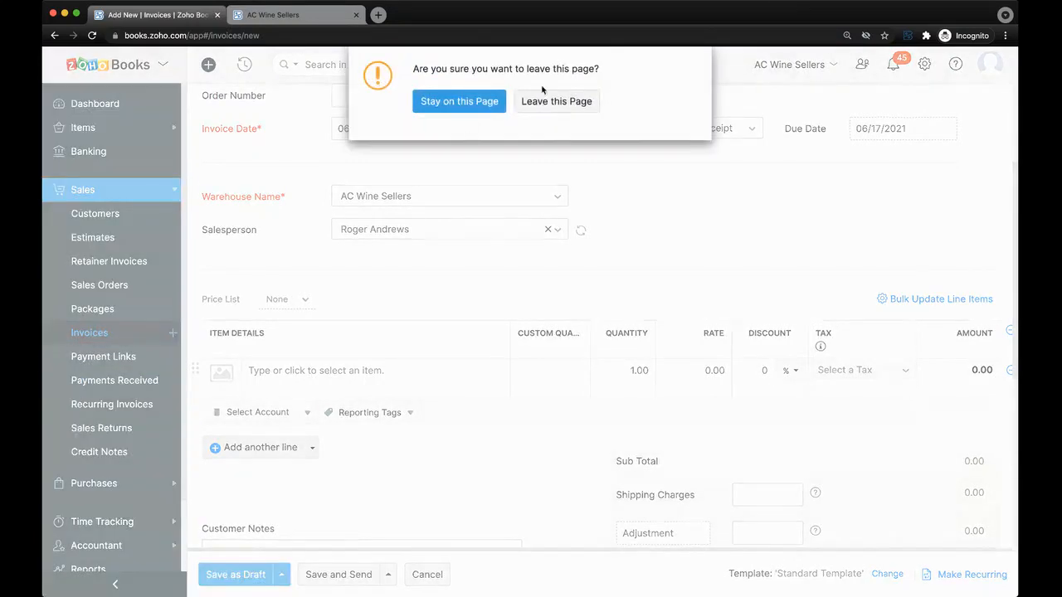
{"action": "left_click", "coordinate": [554, 108]}
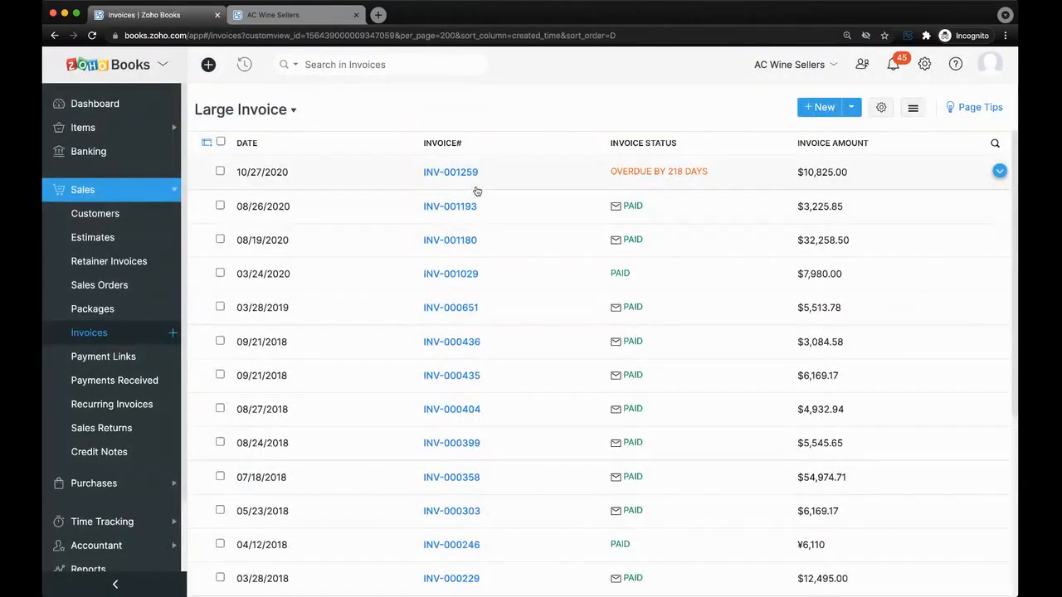
Open overdue invoice INV-001259, check its payment options, then go to Payments Received.
{"action": "left_click", "coordinate": [537, 167]}
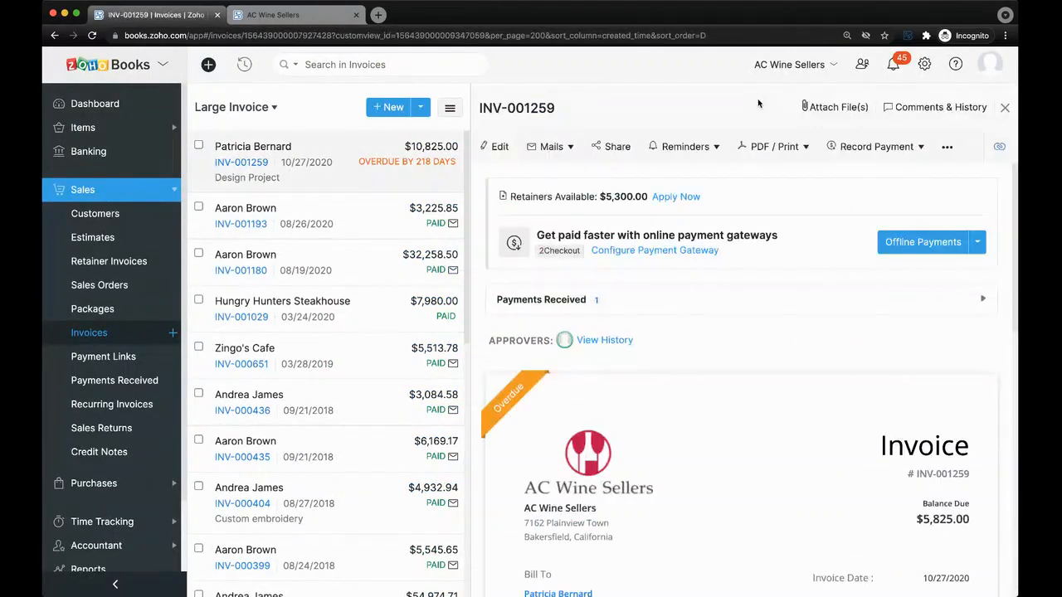
{"action": "left_click", "coordinate": [870, 148]}
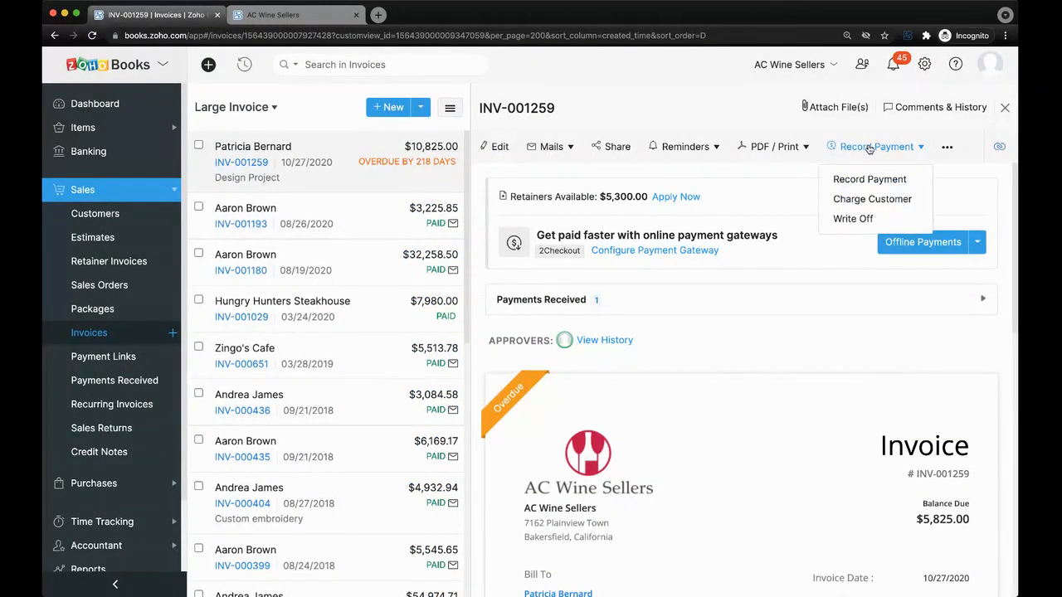
{"action": "left_click", "coordinate": [137, 359]}
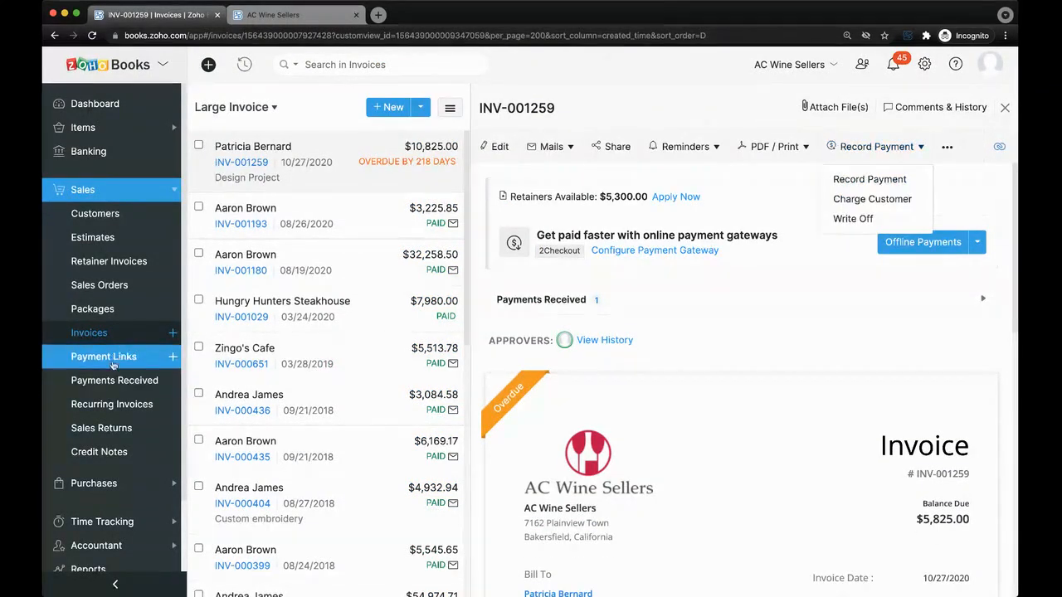
{"action": "left_click", "coordinate": [170, 380]}
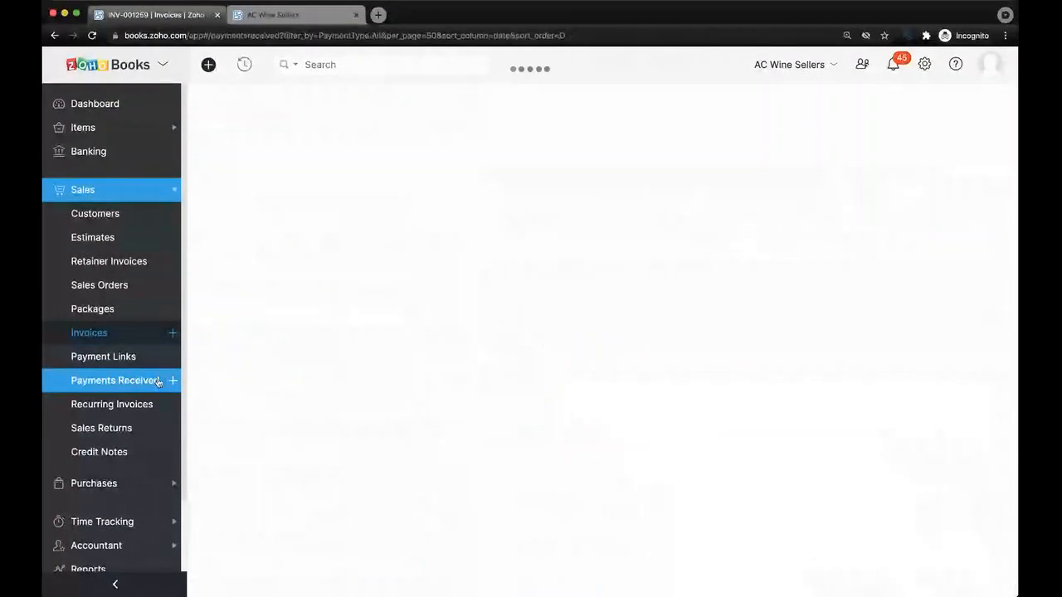
Start a new customer payment paid by Check and deposited to Undeposited Funds.
{"action": "left_click", "coordinate": [172, 381]}
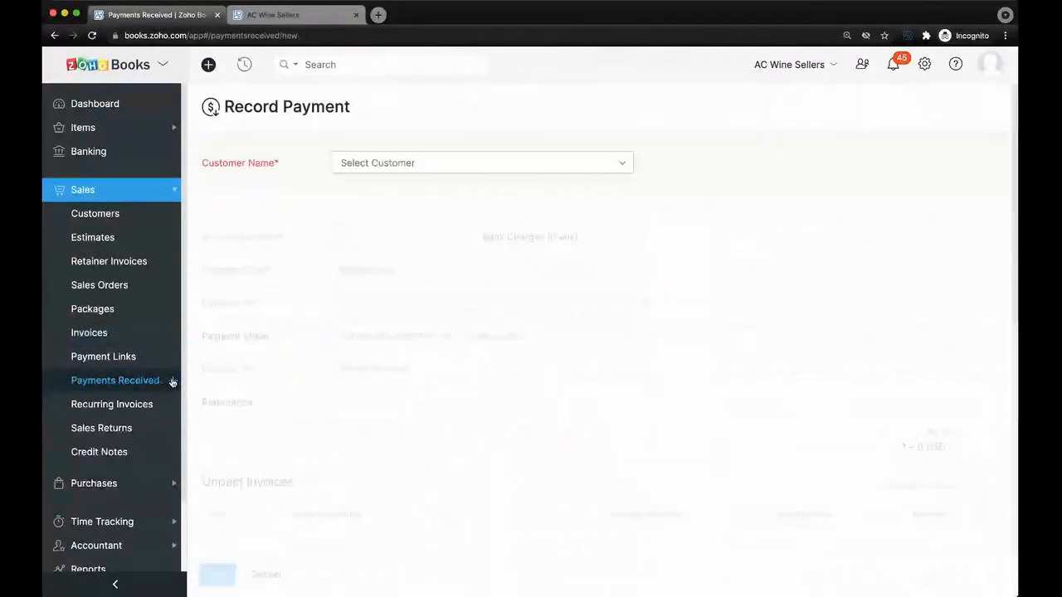
{"action": "left_click", "coordinate": [429, 167]}
{"action": "left_click", "coordinate": [422, 219]}
{"action": "scroll", "coordinate": [365, 332], "scroll_direction": "down", "scroll_amount": 5}
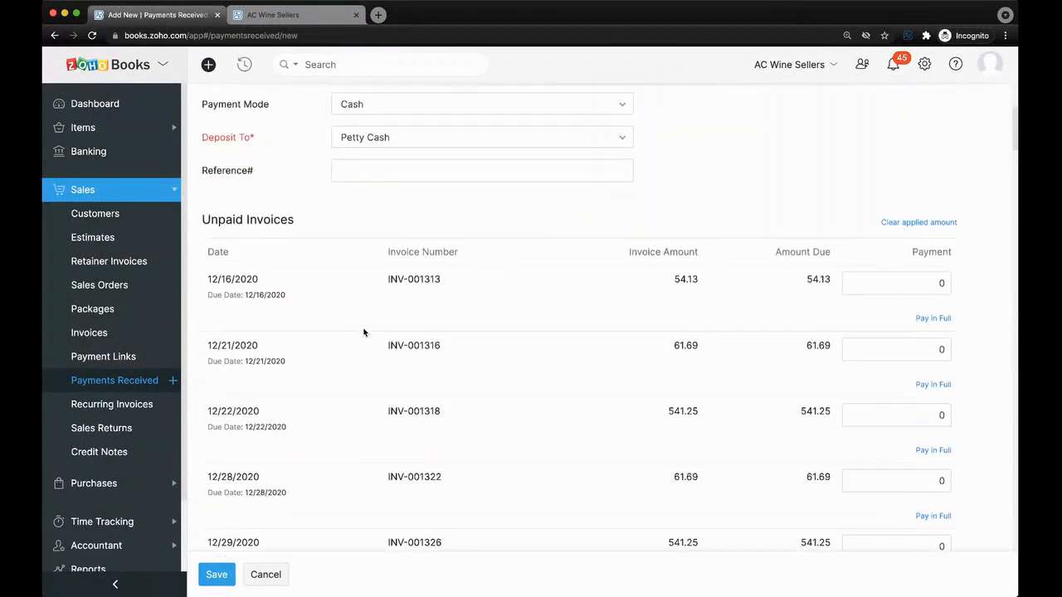
{"action": "scroll", "coordinate": [752, 263], "scroll_direction": "up", "scroll_amount": 3}
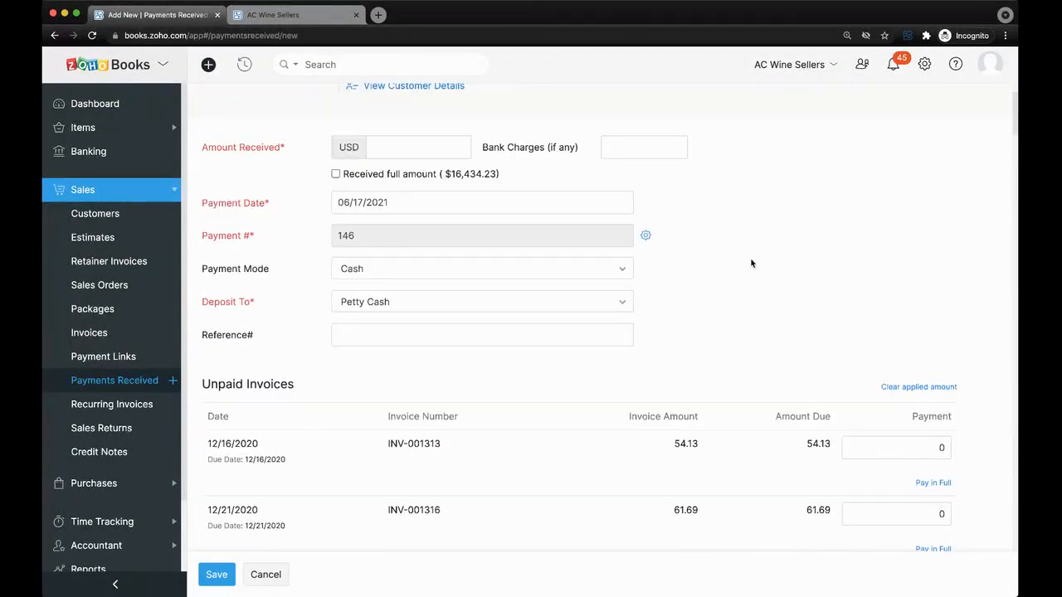
{"action": "left_click", "coordinate": [448, 278]}
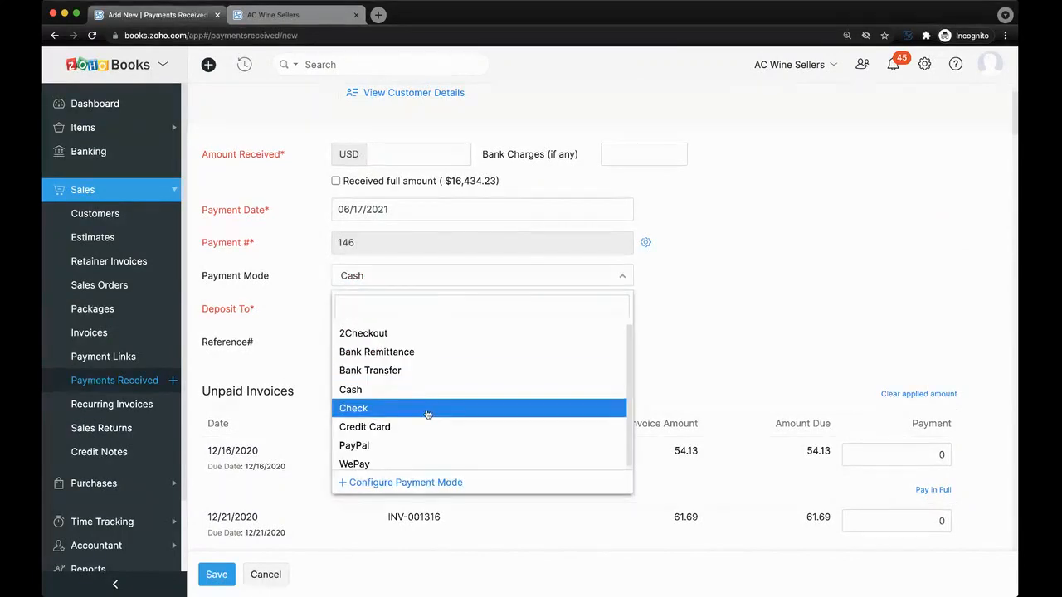
{"action": "left_click", "coordinate": [428, 413]}
{"action": "left_click", "coordinate": [428, 311]}
{"action": "left_click", "coordinate": [426, 403]}
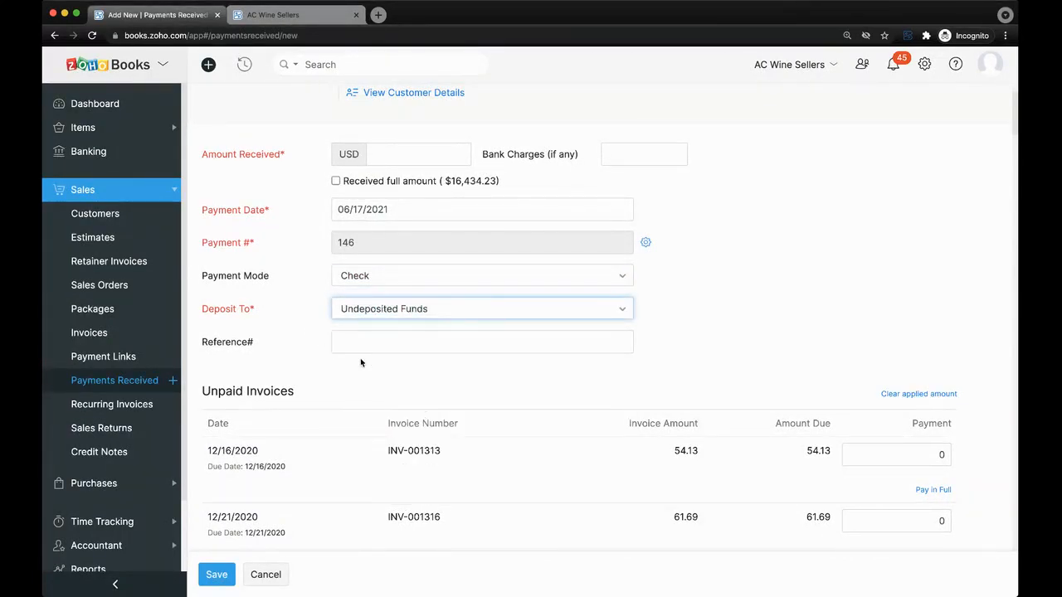
Review the unpaid invoices listed, then head to Vendors under Purchases.
{"action": "scroll", "coordinate": [361, 358], "scroll_direction": "down", "scroll_amount": 3}
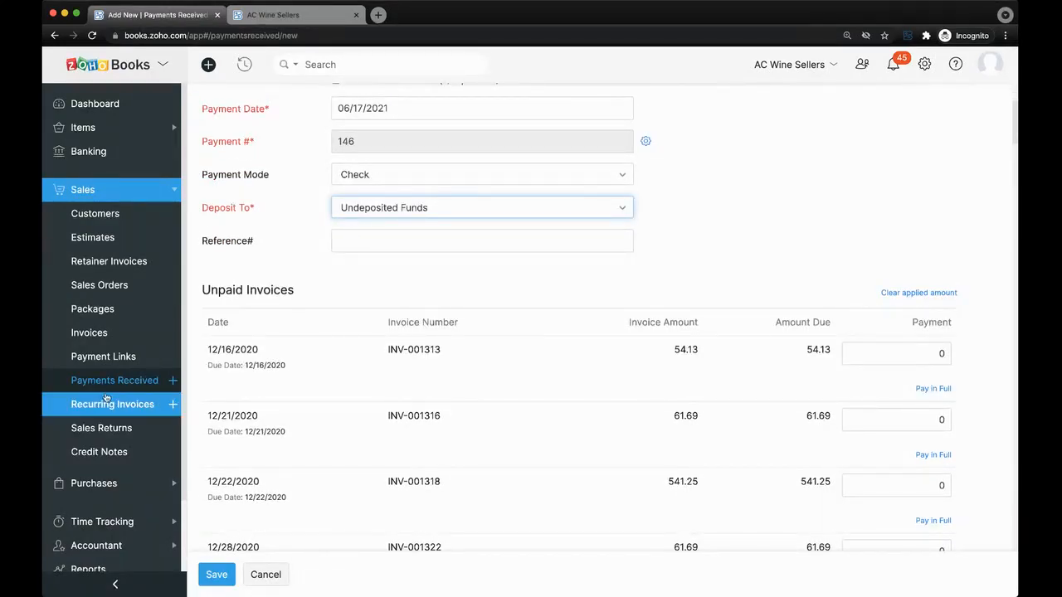
{"action": "scroll", "coordinate": [104, 397], "scroll_direction": "down", "scroll_amount": 2}
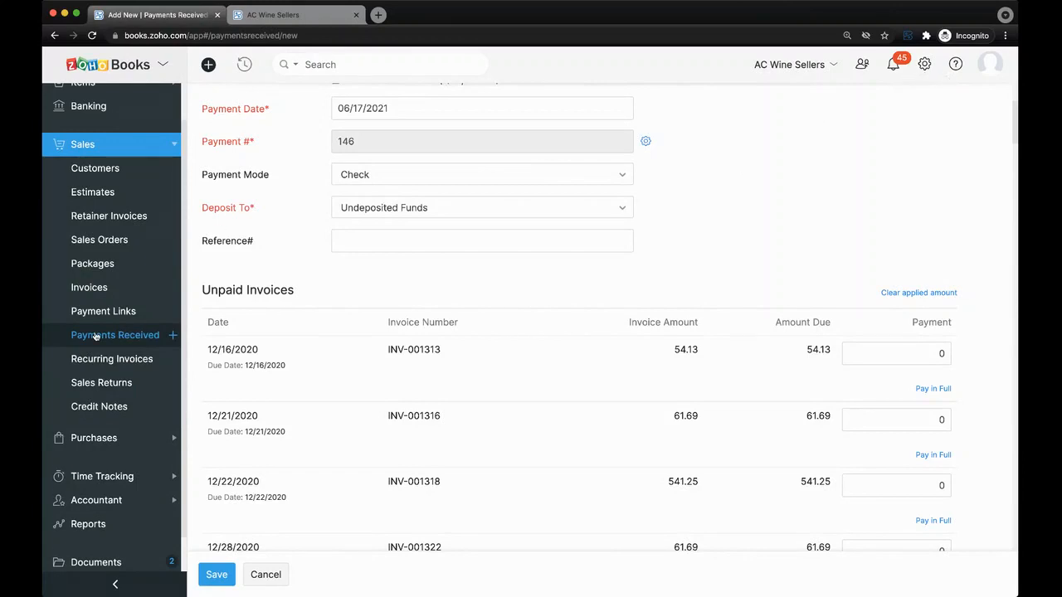
{"action": "scroll", "coordinate": [95, 335], "scroll_direction": "down", "scroll_amount": 2}
{"action": "left_click", "coordinate": [100, 364]}
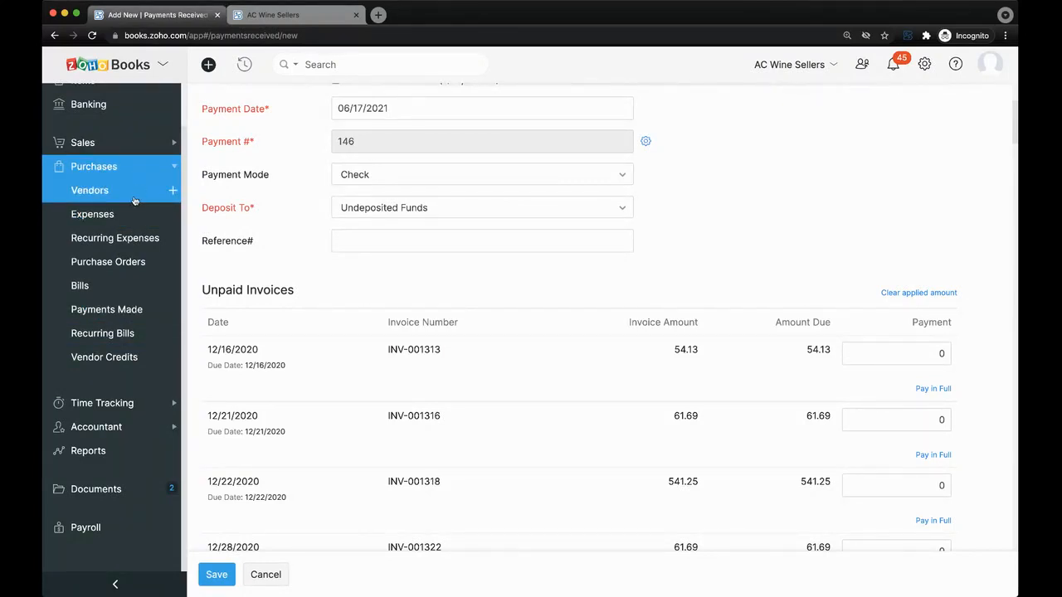
{"action": "left_click", "coordinate": [163, 194]}
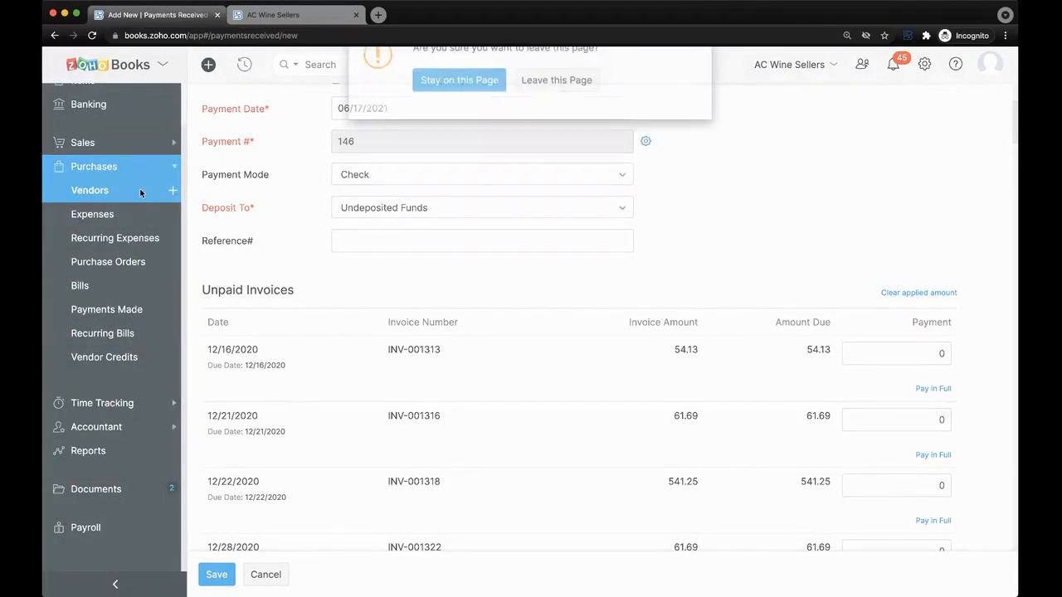
Abandon the payment and open a blank New Vendor form with USD and Due on Receipt.
{"action": "left_click", "coordinate": [527, 103]}
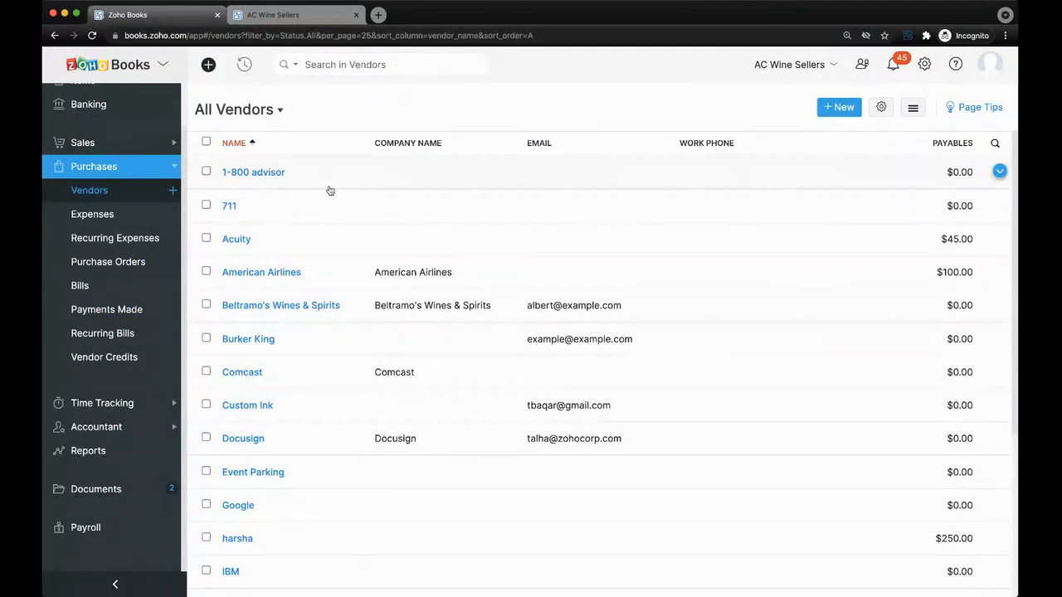
{"action": "left_click", "coordinate": [836, 108]}
{"action": "scroll", "coordinate": [539, 355], "scroll_direction": "down", "scroll_amount": 2}
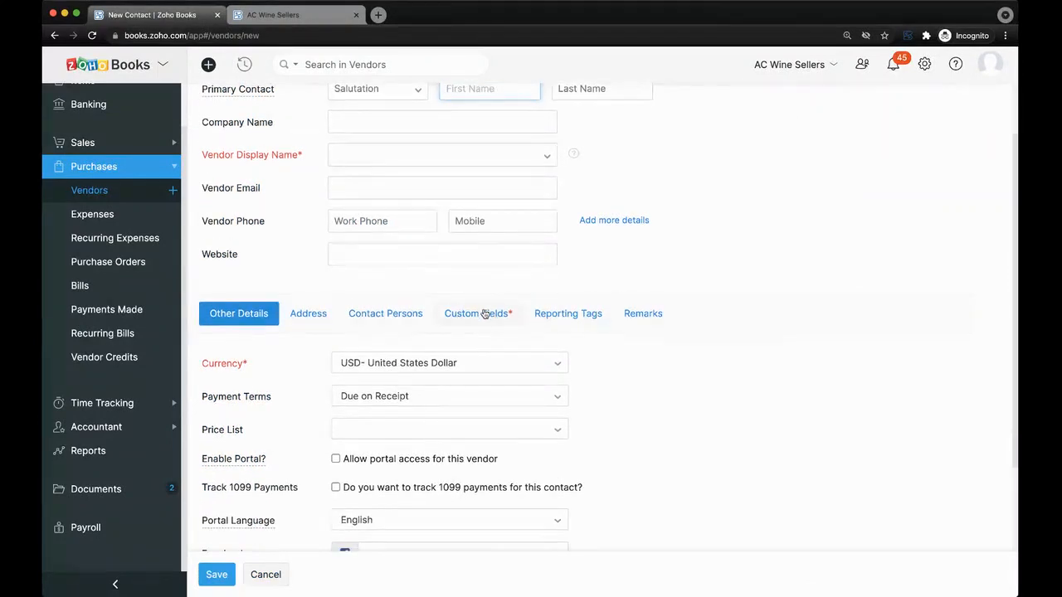
{"action": "scroll", "coordinate": [484, 312], "scroll_direction": "down", "scroll_amount": 3}
{"action": "scroll", "coordinate": [485, 312], "scroll_direction": "up", "scroll_amount": 5}
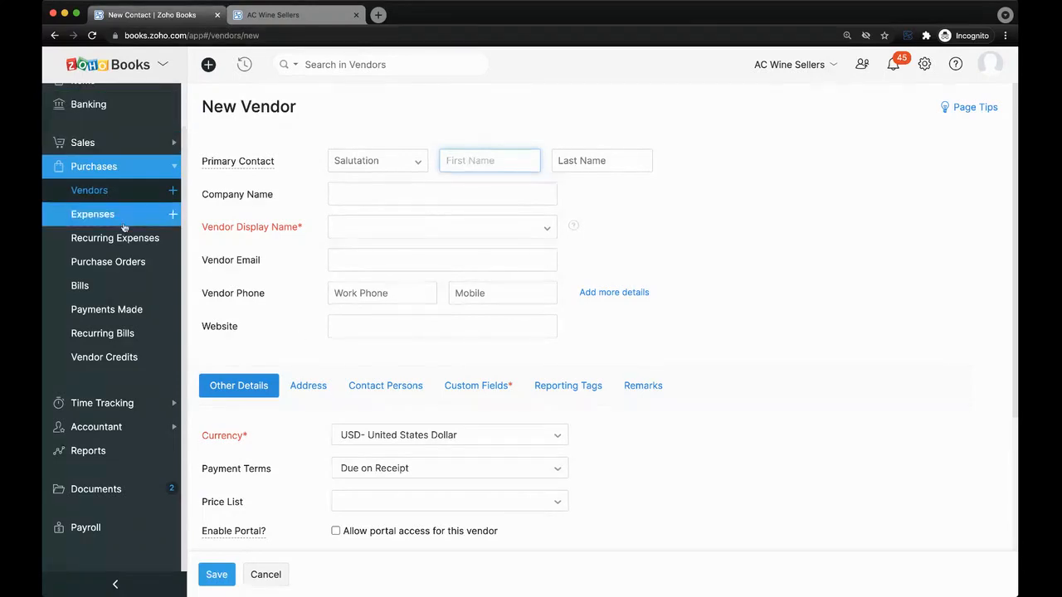
{"action": "left_click", "coordinate": [172, 216]}
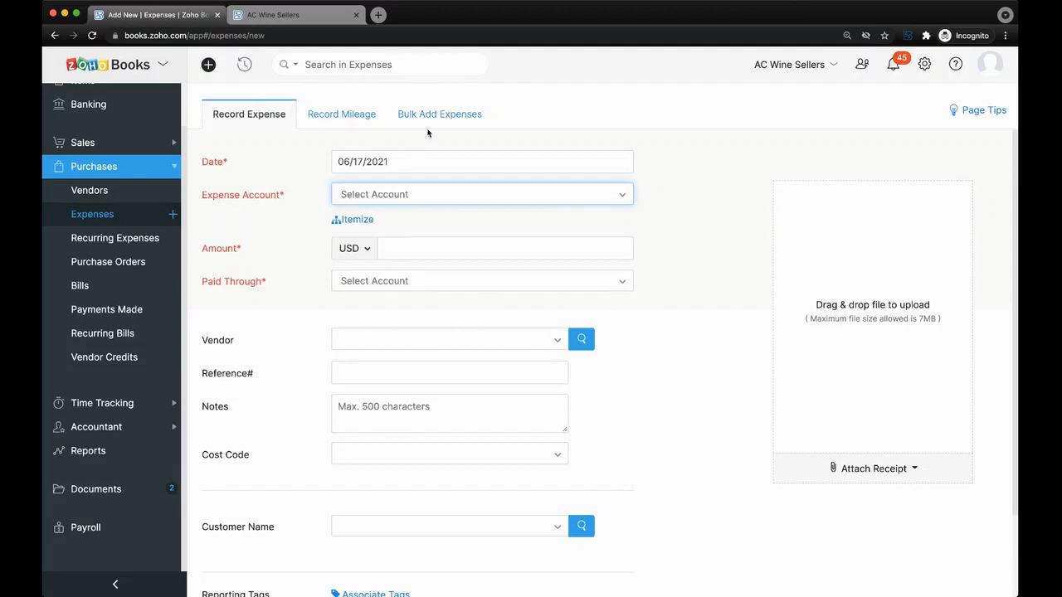
{"action": "scroll", "coordinate": [314, 261], "scroll_direction": "down", "scroll_amount": 3}
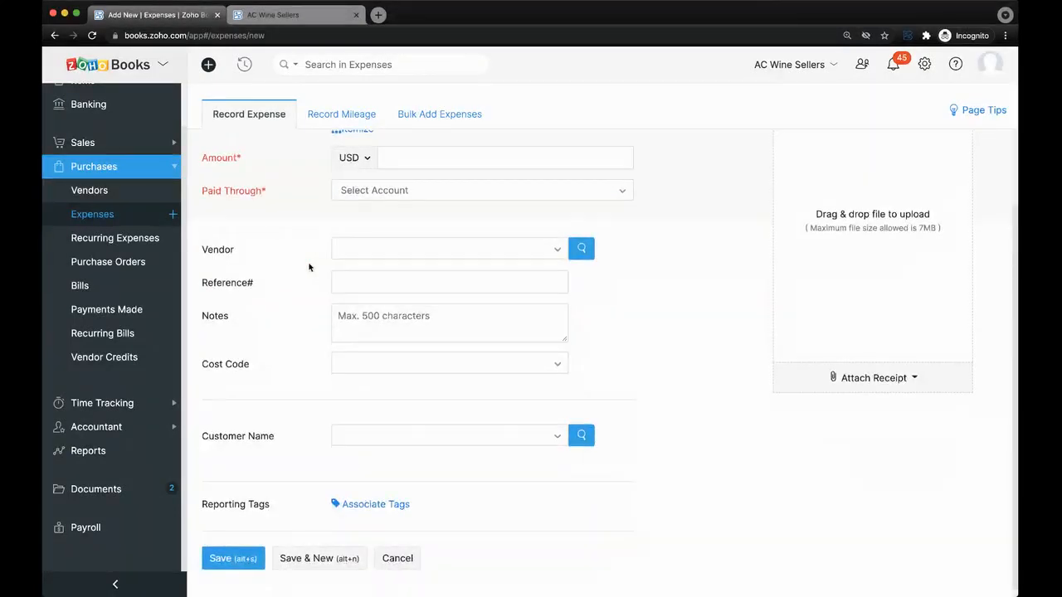
{"action": "scroll", "coordinate": [308, 268], "scroll_direction": "up", "scroll_amount": 3}
{"action": "left_click", "coordinate": [151, 70]}
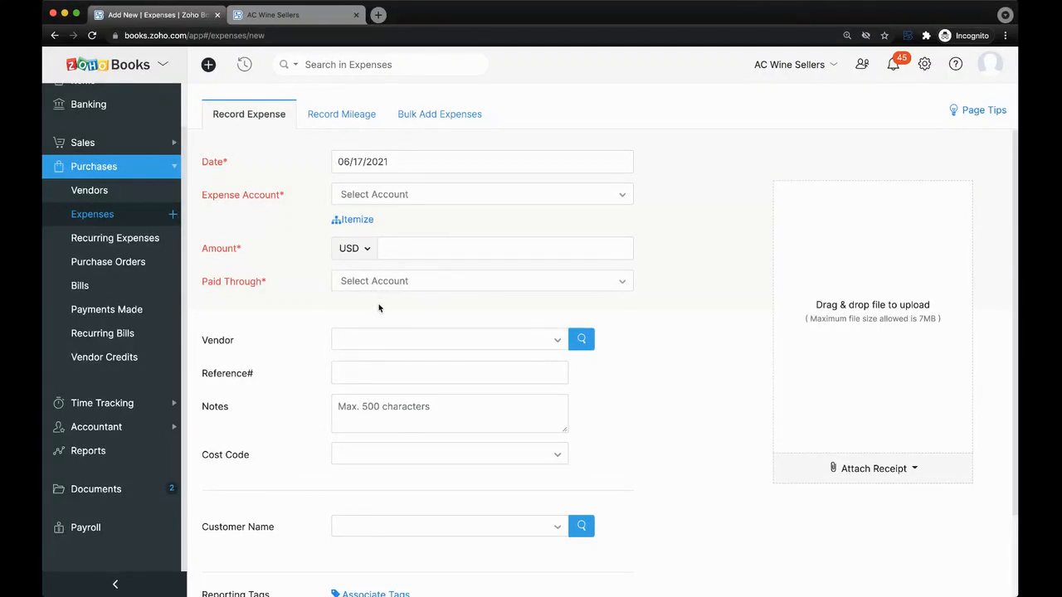
{"action": "left_click", "coordinate": [903, 469]}
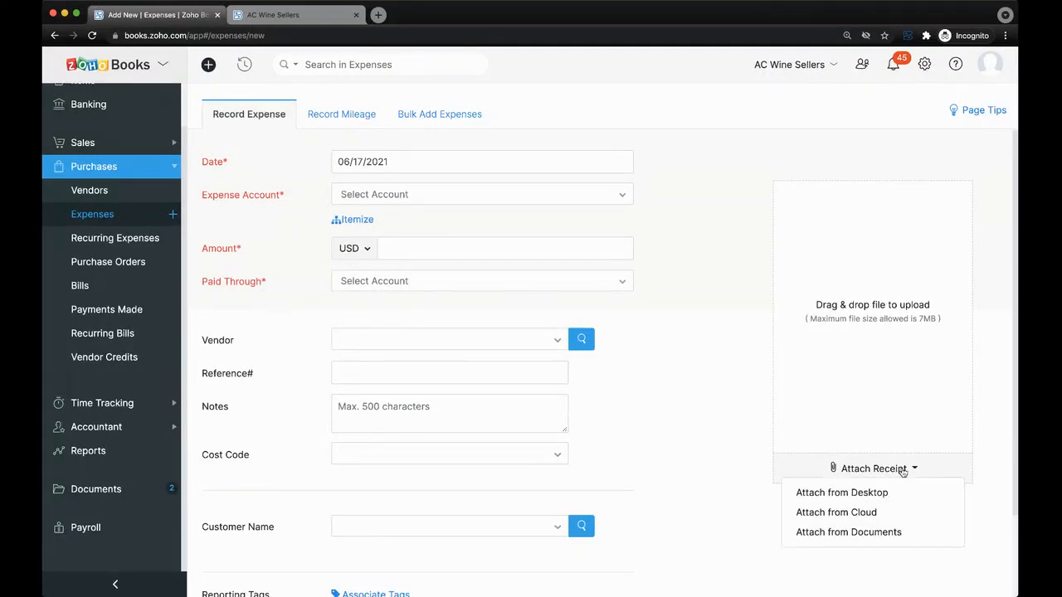
{"action": "scroll", "coordinate": [834, 470], "scroll_direction": "down", "scroll_amount": 1}
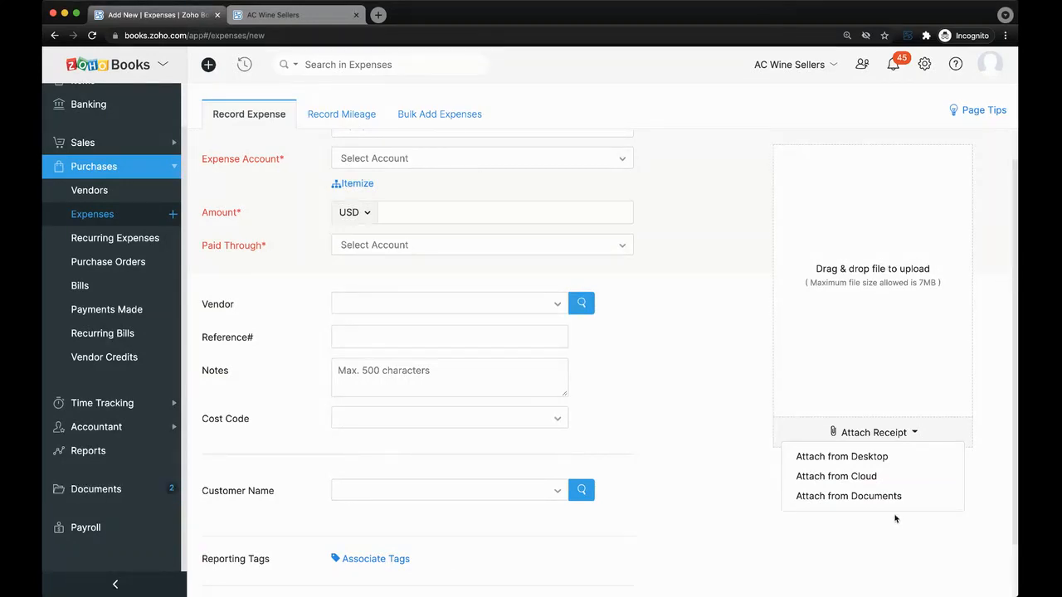
{"action": "scroll", "coordinate": [714, 415], "scroll_direction": "up", "scroll_amount": 1}
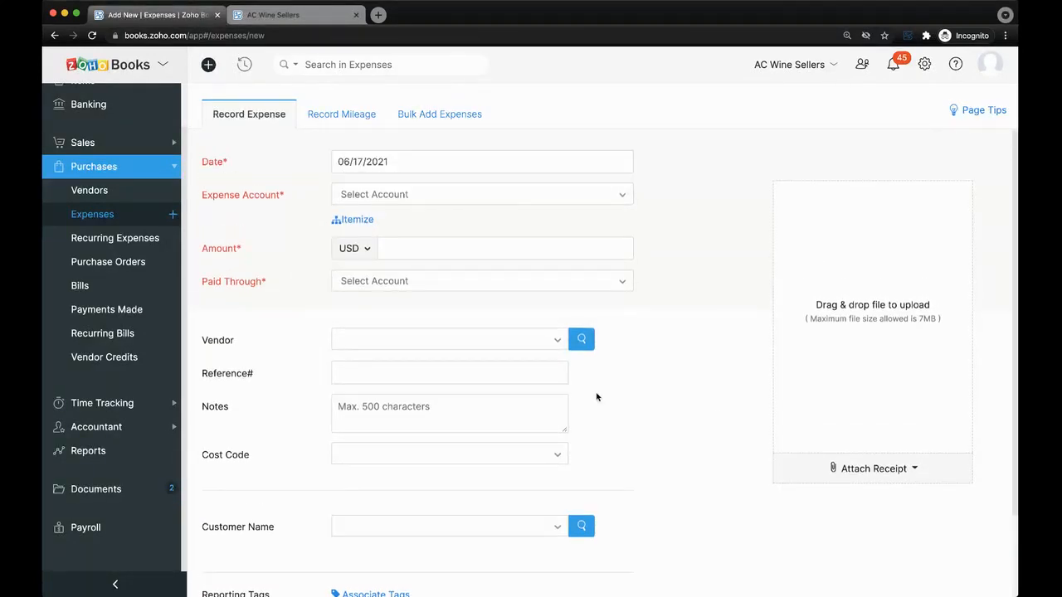
{"action": "scroll", "coordinate": [607, 409], "scroll_direction": "down", "scroll_amount": 1}
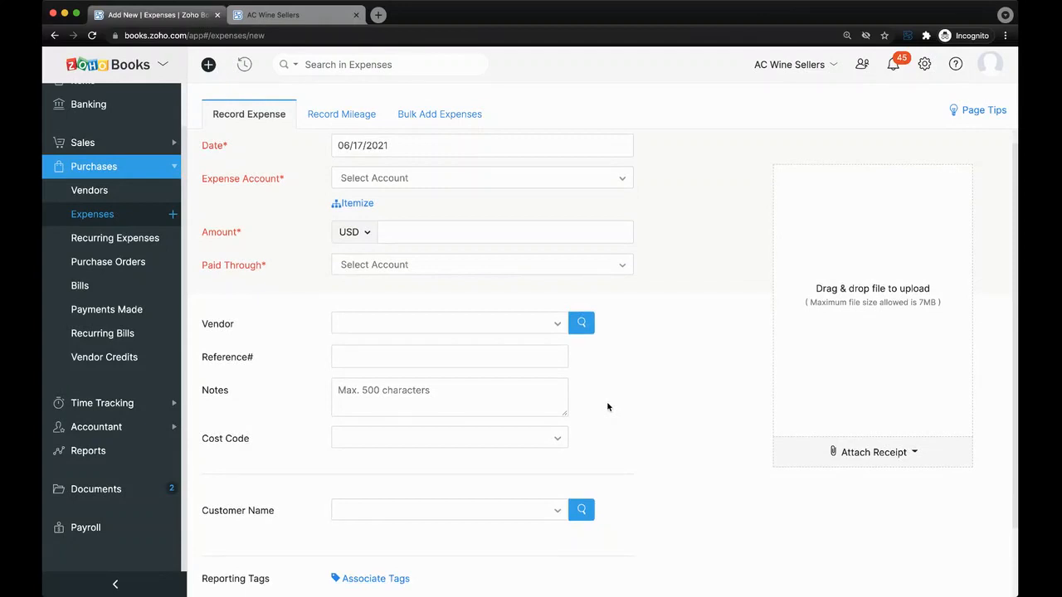
{"action": "scroll", "coordinate": [607, 406], "scroll_direction": "down", "scroll_amount": 2}
{"action": "scroll", "coordinate": [607, 406], "scroll_direction": "up", "scroll_amount": 2}
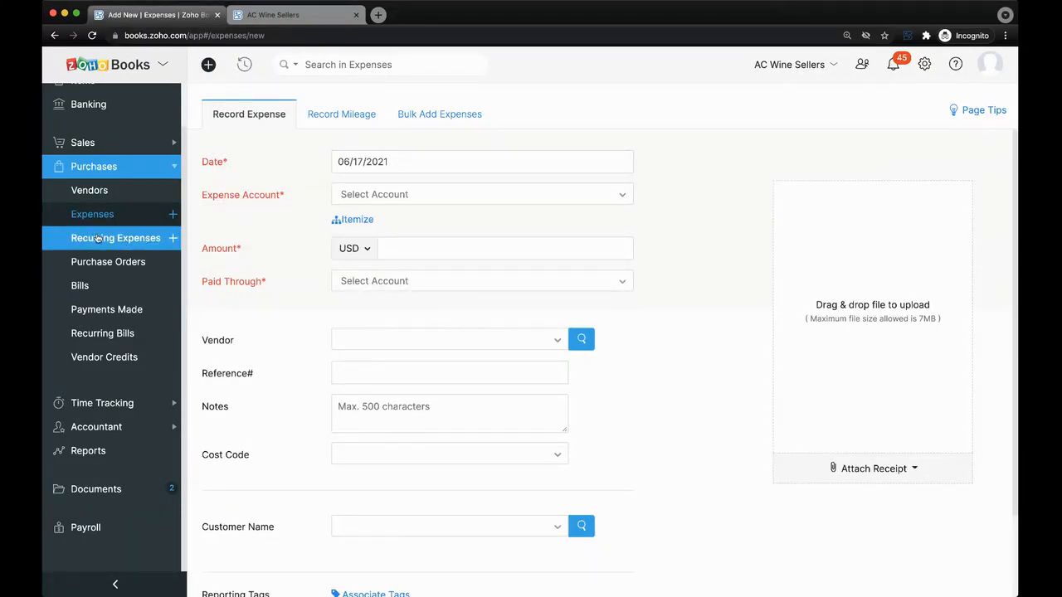
Start a purchase order, abandon it unsaved, and open the Bills list.
{"action": "left_click", "coordinate": [174, 263]}
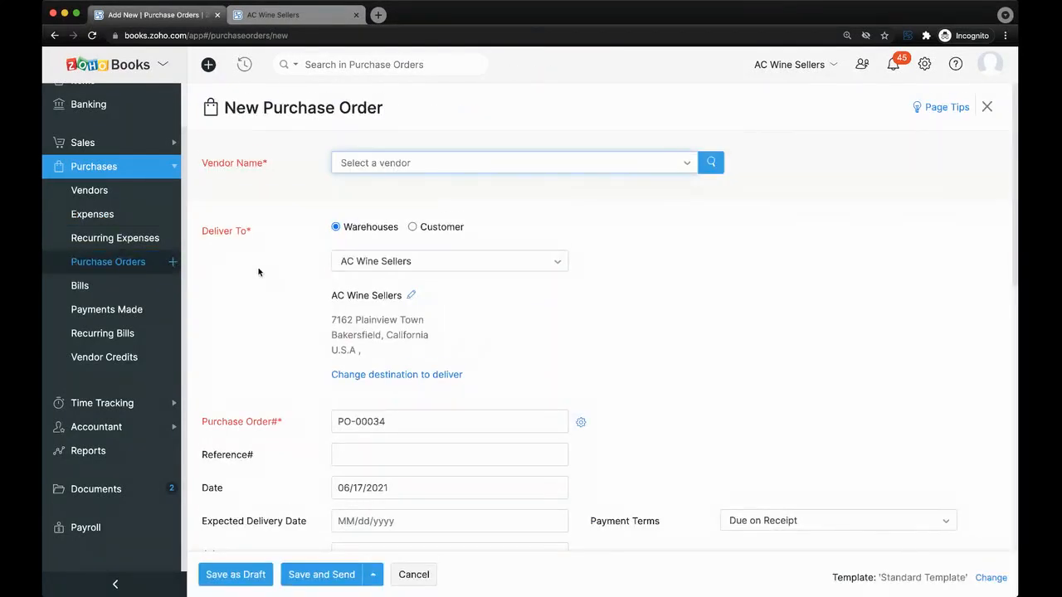
{"action": "scroll", "coordinate": [258, 272], "scroll_direction": "down", "scroll_amount": 3}
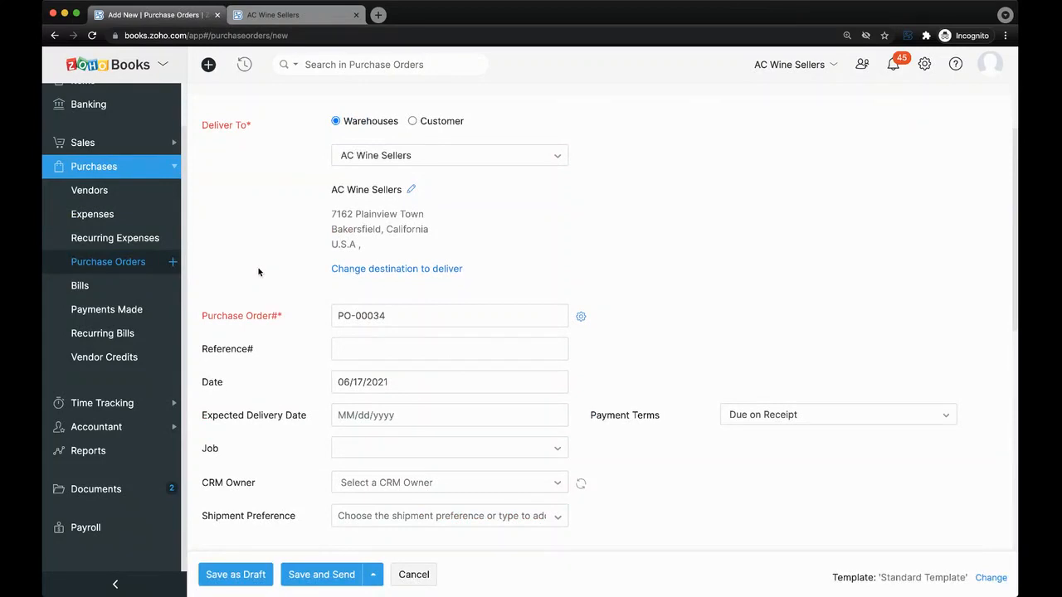
{"action": "left_click", "coordinate": [158, 272]}
{"action": "left_click", "coordinate": [555, 99]}
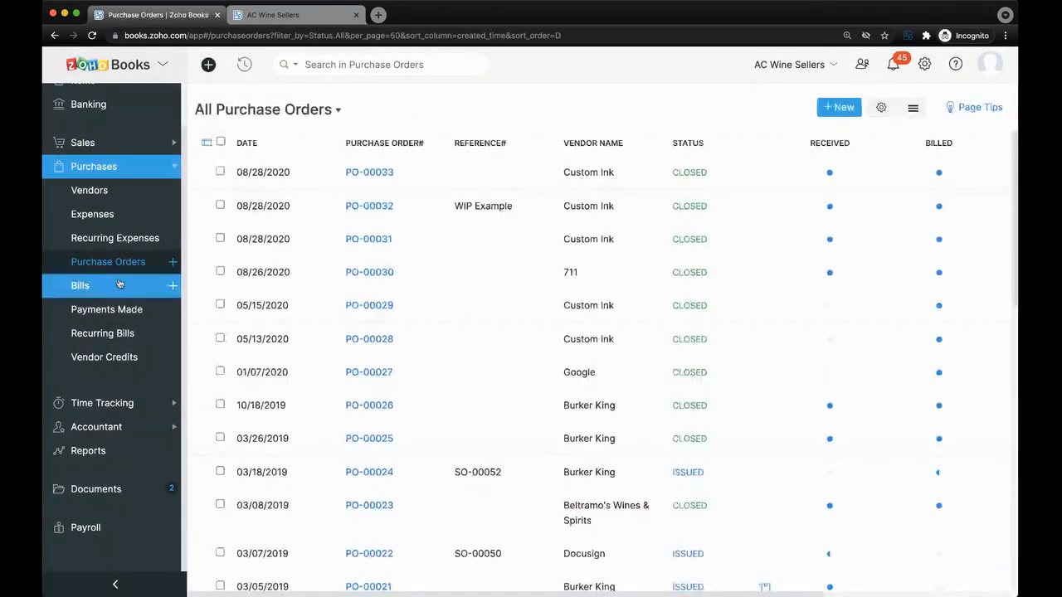
{"action": "left_click", "coordinate": [119, 283]}
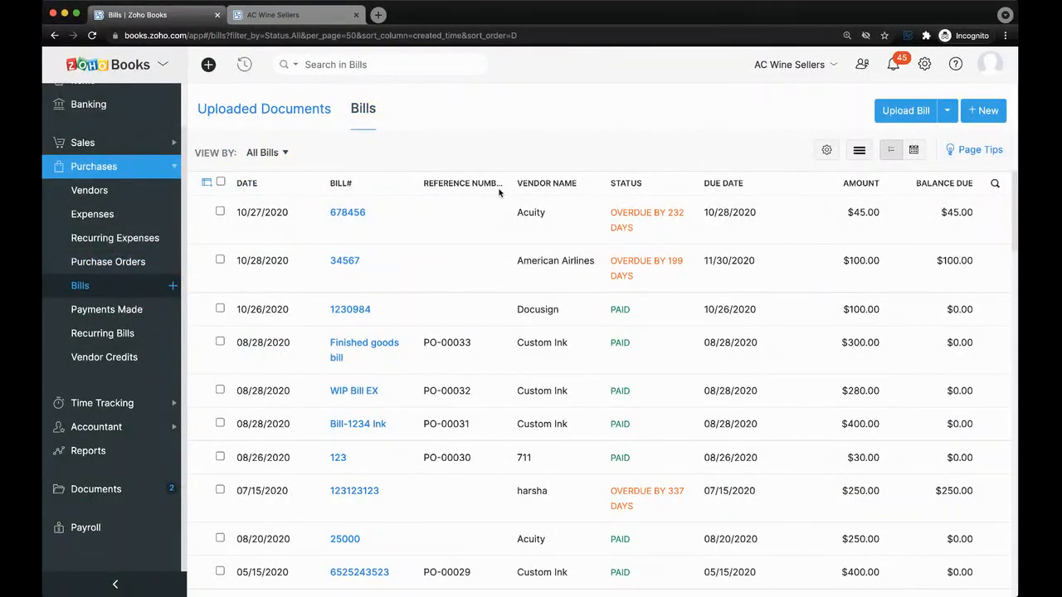
Open Acuity bill 678456 and bring up Apply credits for its $571.00 available credits.
{"action": "left_click", "coordinate": [496, 216]}
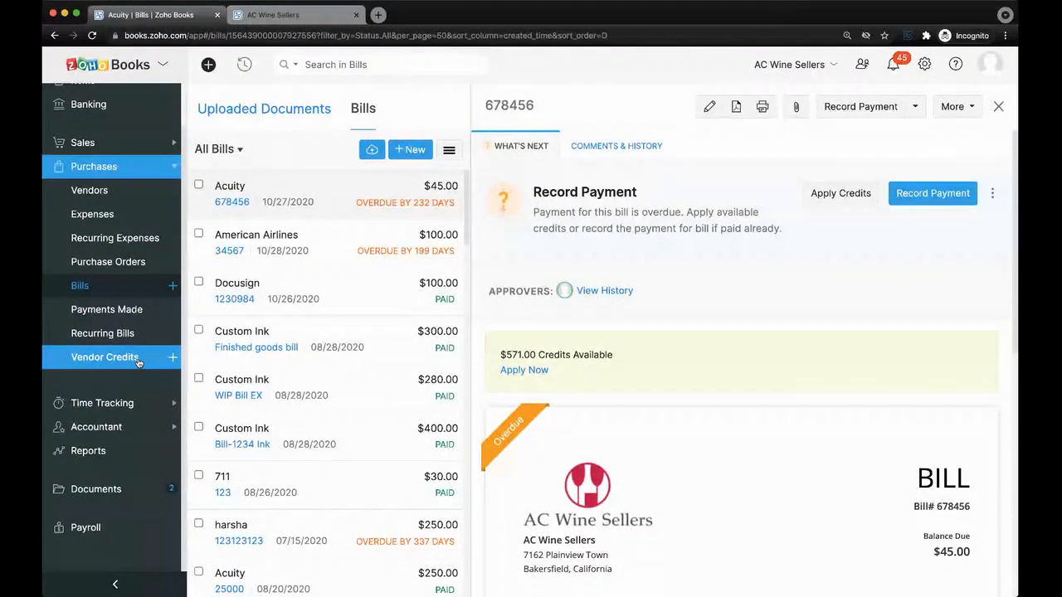
{"action": "left_click", "coordinate": [537, 375]}
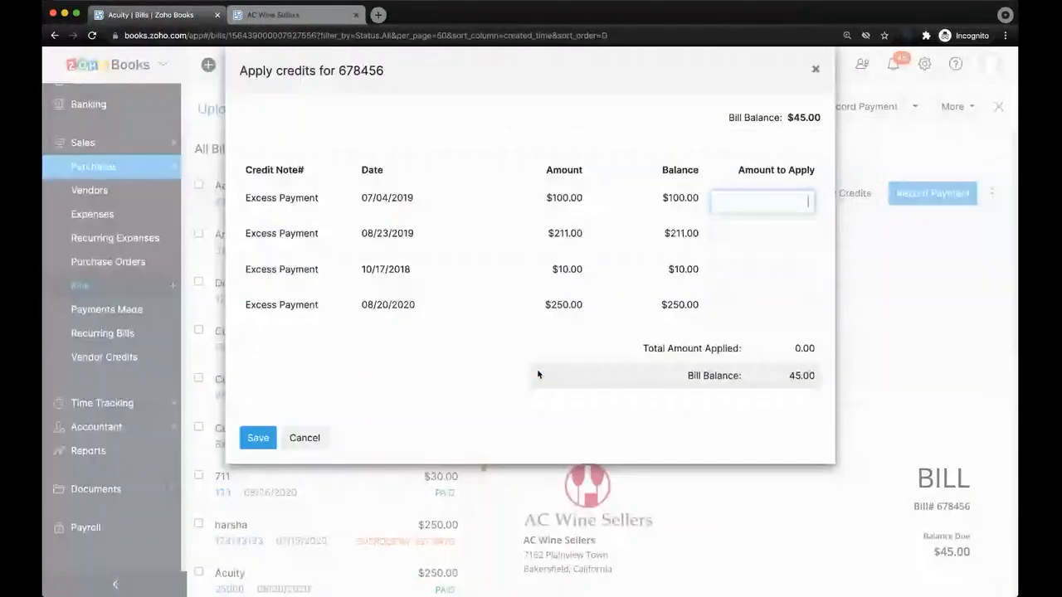
Cancel the Apply credits dialog with nothing applied, then expand Time Tracking.
{"action": "left_click", "coordinate": [784, 200]}
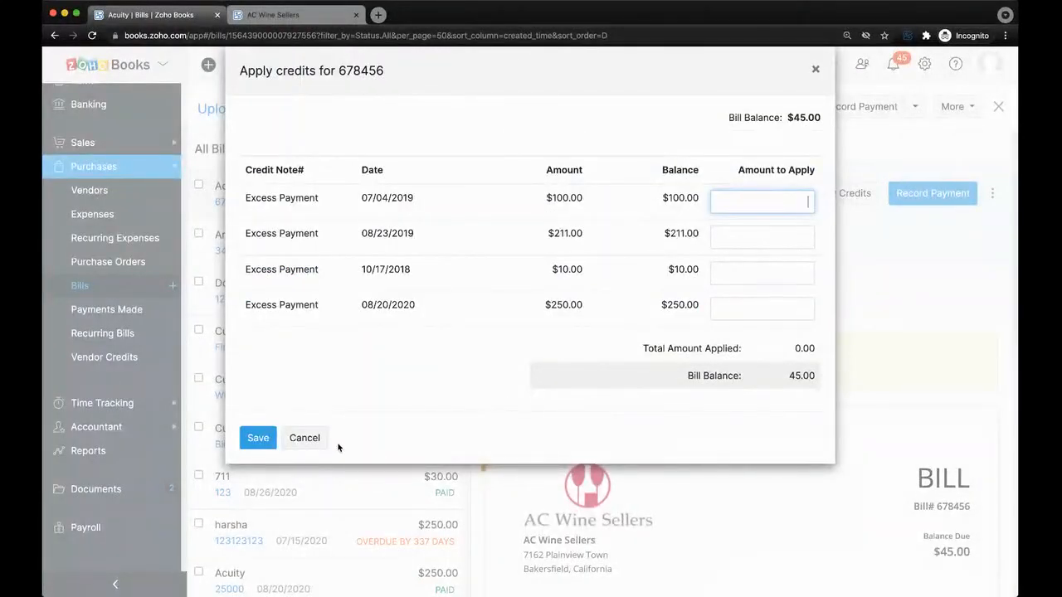
{"action": "left_click", "coordinate": [305, 438]}
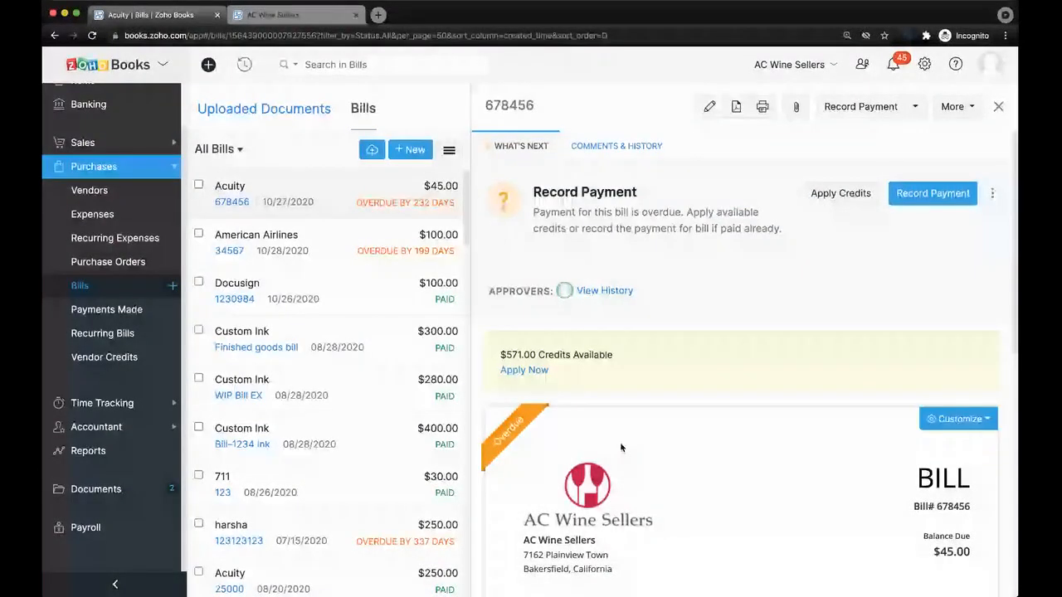
{"action": "left_click", "coordinate": [128, 404]}
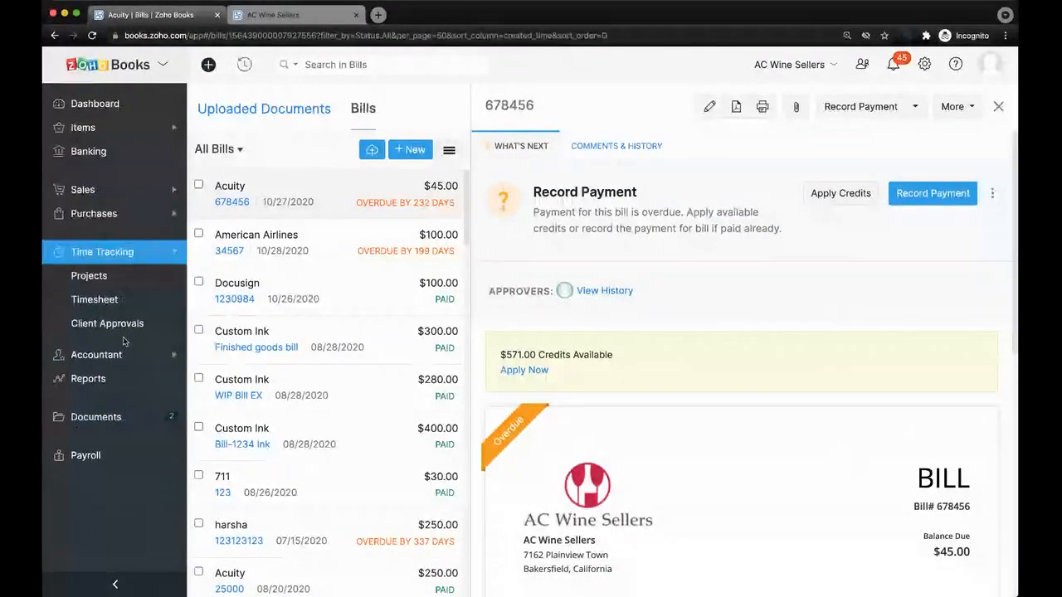
From the Projects list, start a new project billed Based on Project Hours at a rate of 65.
{"action": "left_click", "coordinate": [142, 285]}
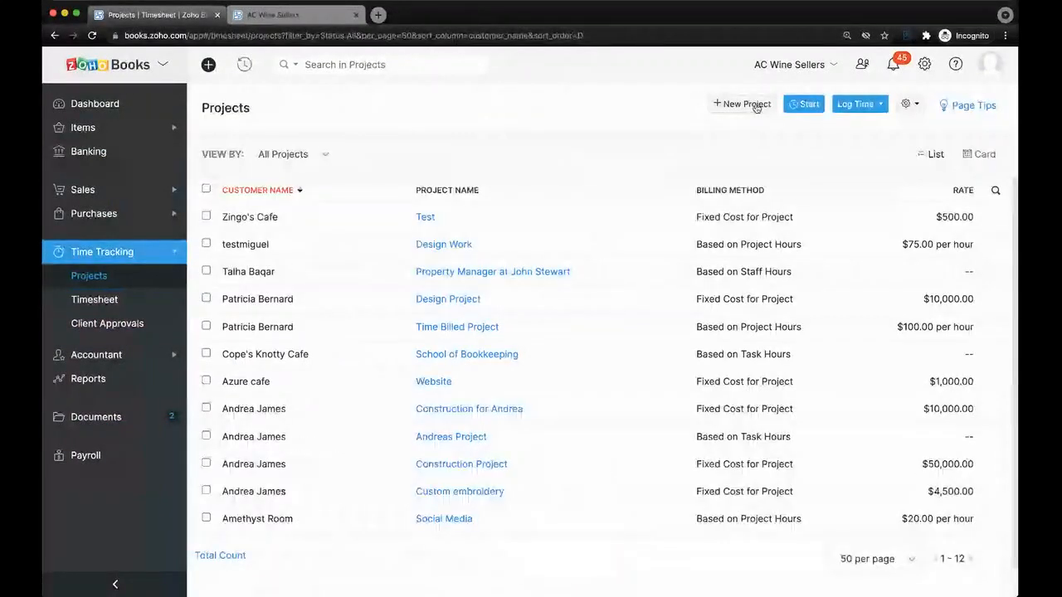
{"action": "left_click", "coordinate": [753, 105]}
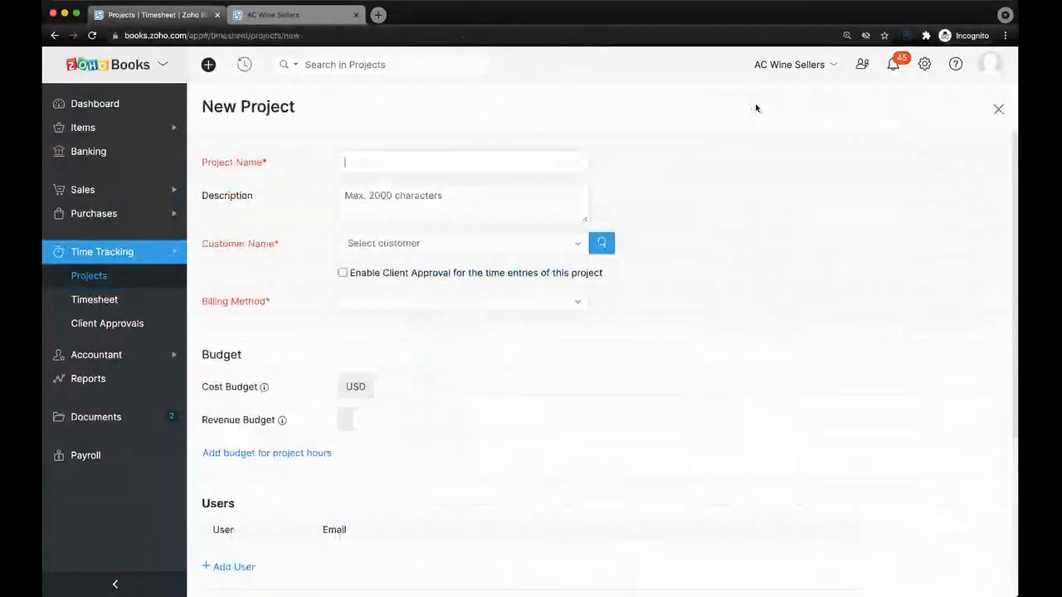
{"action": "left_click", "coordinate": [539, 297]}
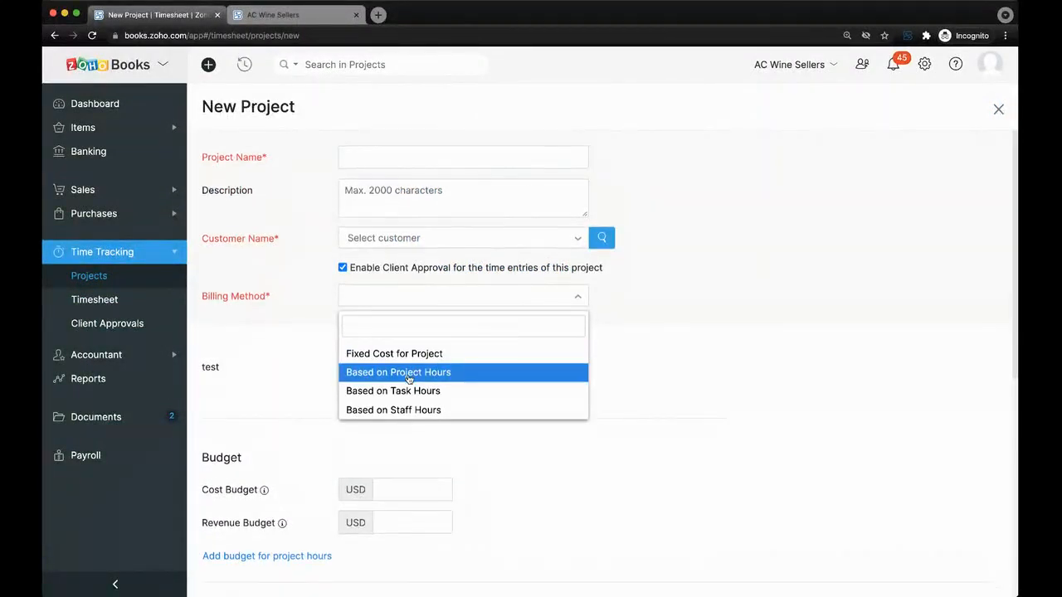
{"action": "scroll", "coordinate": [410, 373], "scroll_direction": "down", "scroll_amount": 2}
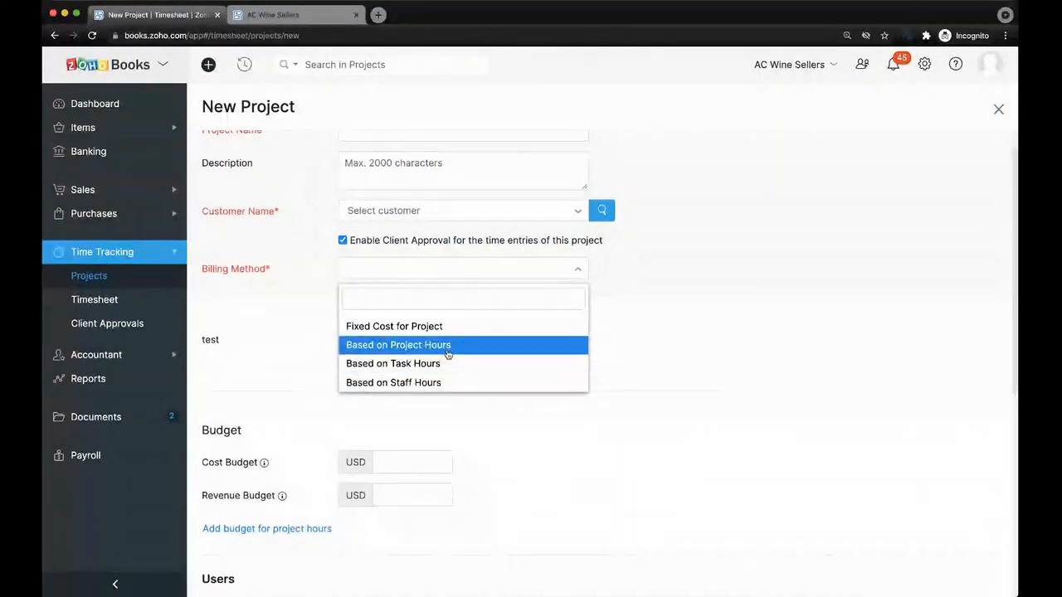
{"action": "left_click", "coordinate": [447, 353]}
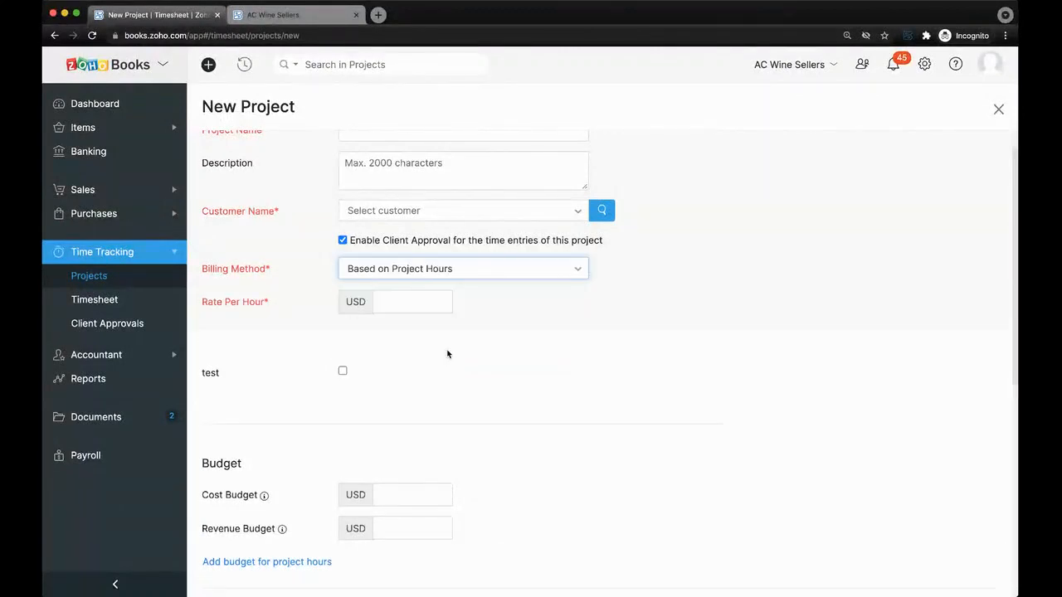
{"action": "left_click", "coordinate": [413, 305]}
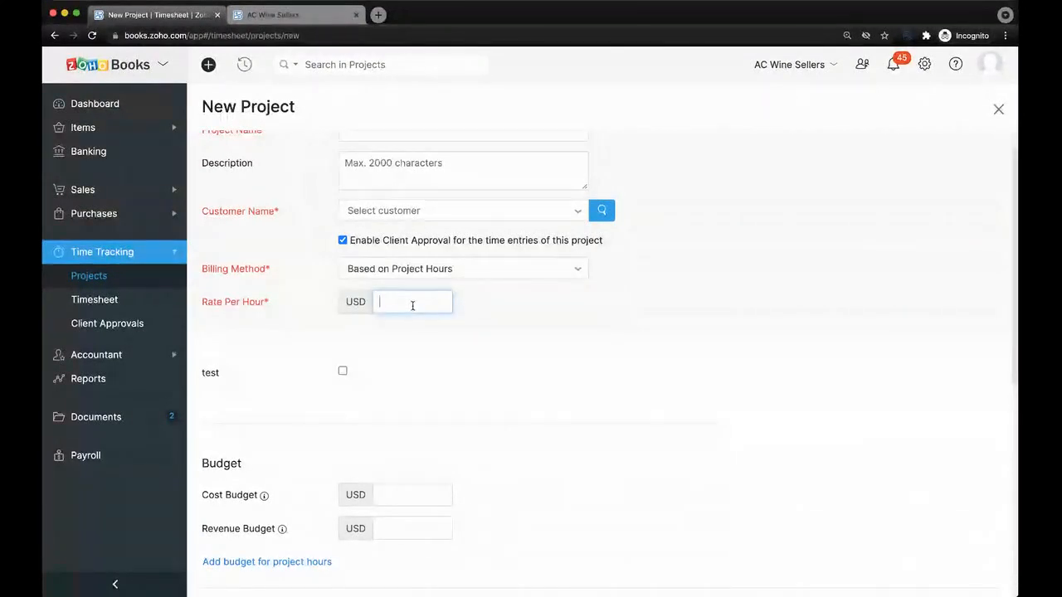
{"action": "type", "text": "65"}
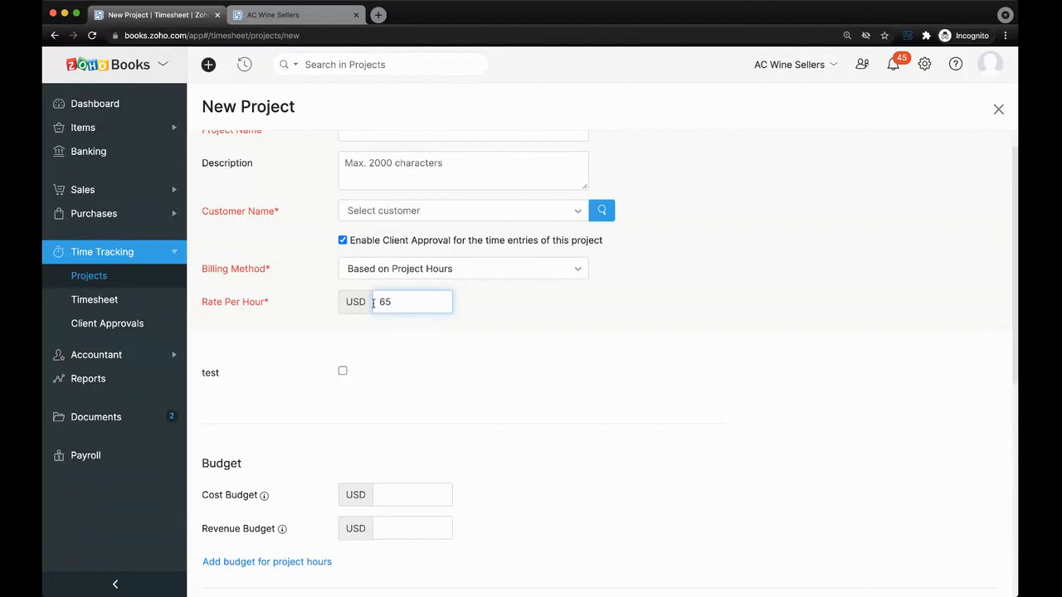
Try Based on Task Hours and Staff Hours billing, adding rows, then return to the Projects list.
{"action": "left_click", "coordinate": [442, 270]}
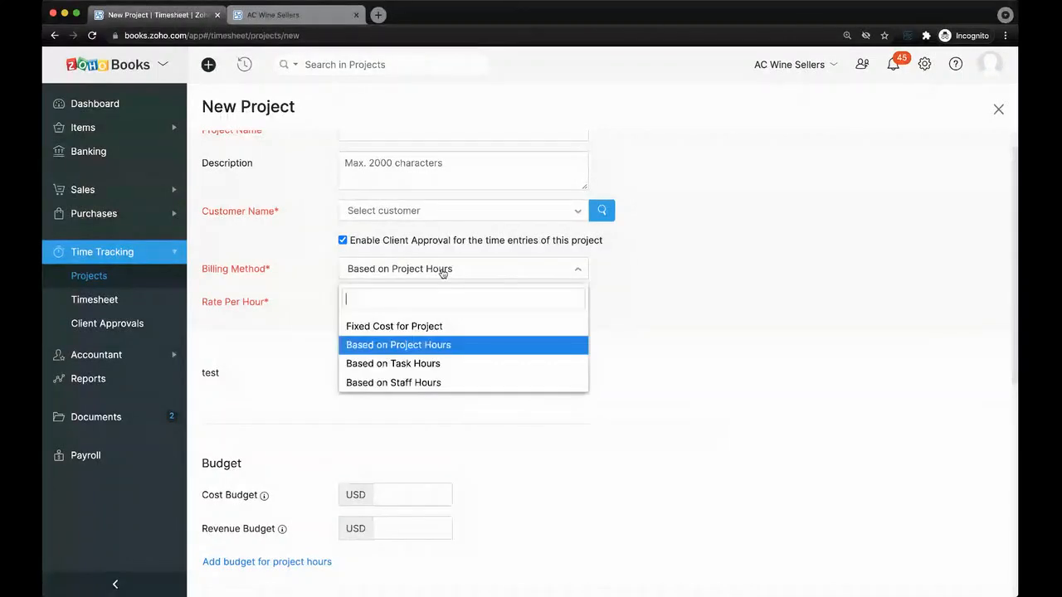
{"action": "left_click", "coordinate": [444, 363]}
{"action": "scroll", "coordinate": [448, 449], "scroll_direction": "down", "scroll_amount": 5}
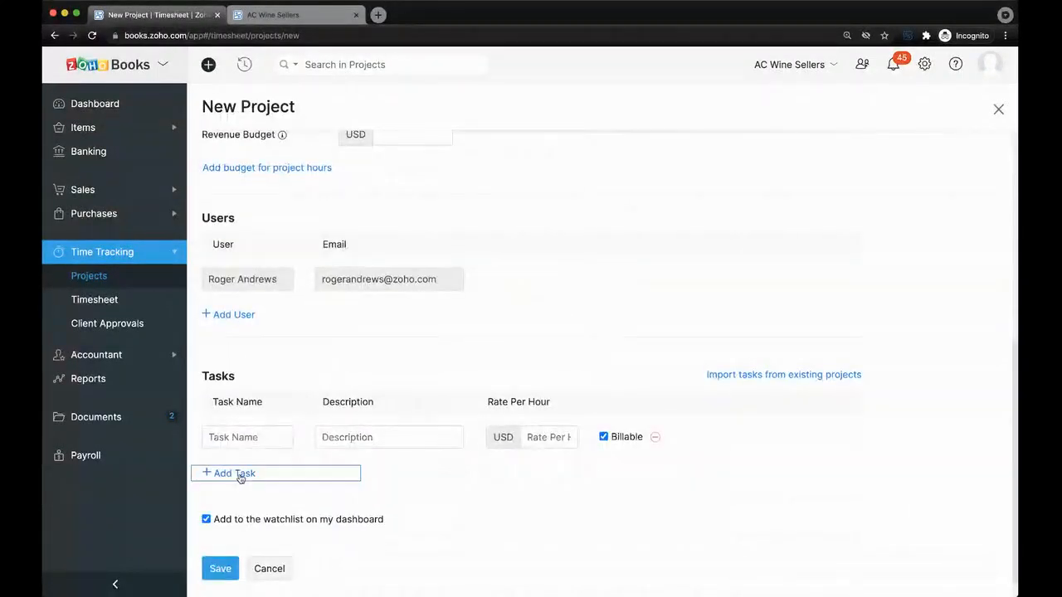
{"action": "left_click", "coordinate": [234, 473]}
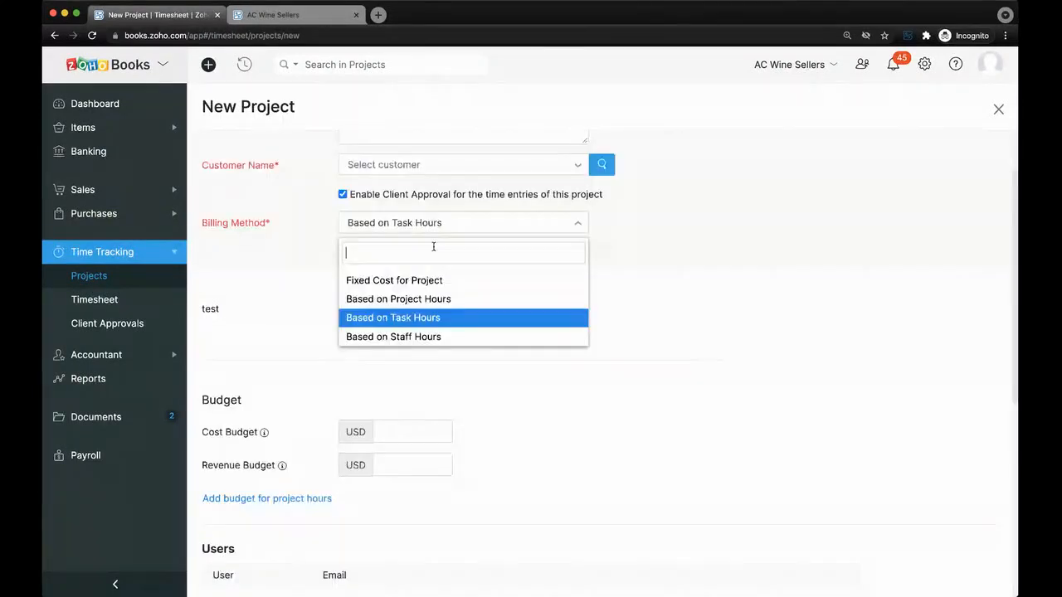
{"action": "left_click", "coordinate": [429, 334]}
{"action": "scroll", "coordinate": [370, 386], "scroll_direction": "down", "scroll_amount": 5}
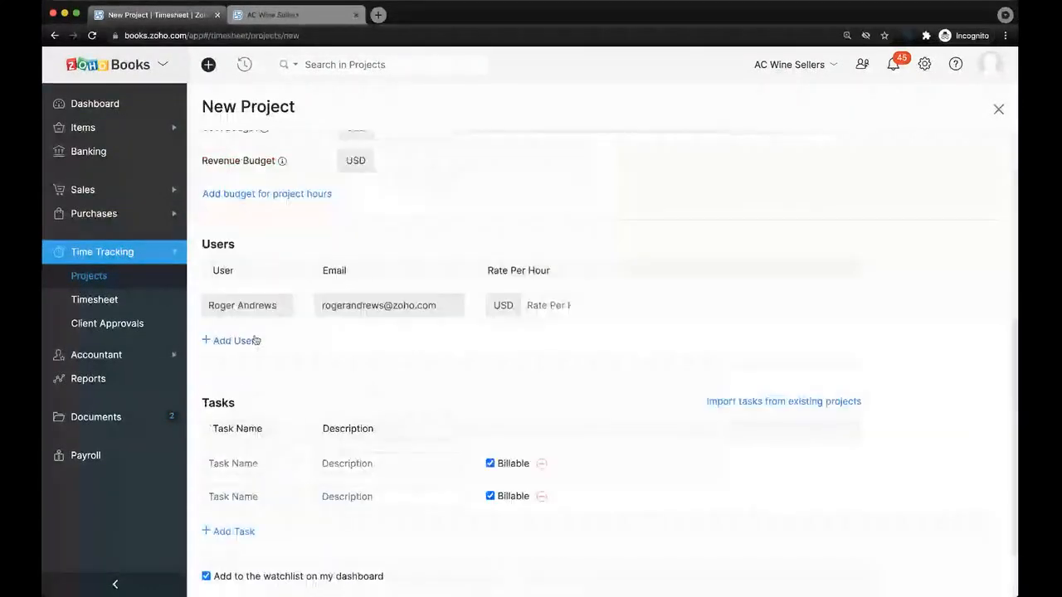
{"action": "left_click", "coordinate": [235, 341]}
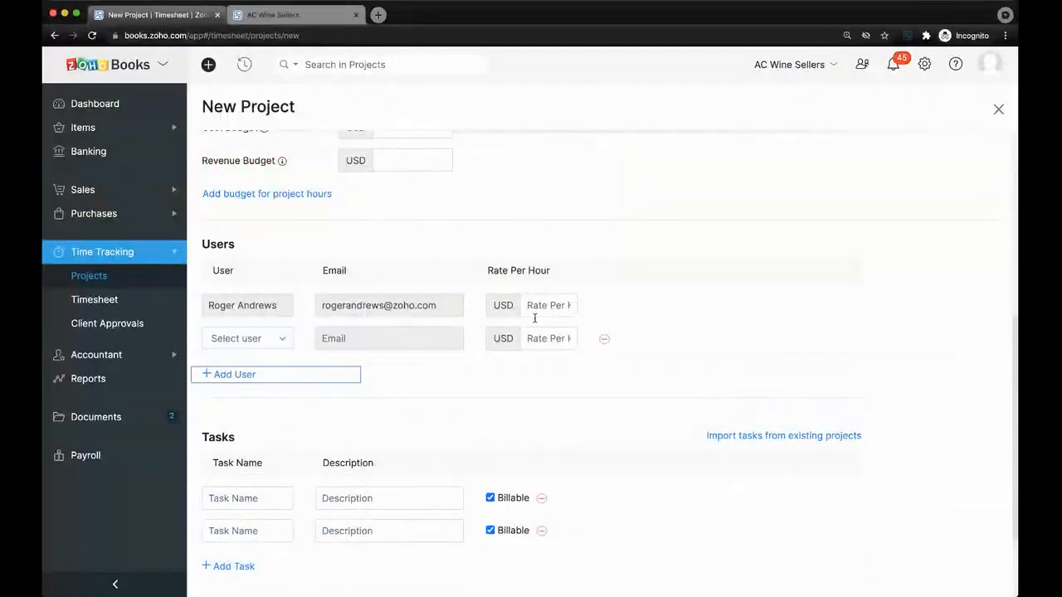
{"action": "scroll", "coordinate": [530, 373], "scroll_direction": "down", "scroll_amount": 3}
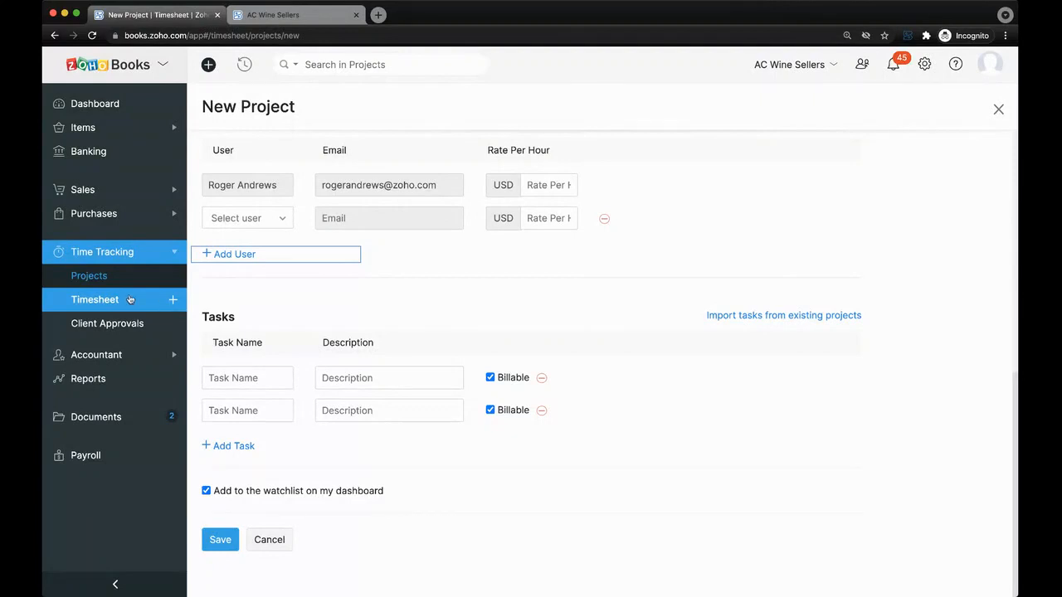
{"action": "scroll", "coordinate": [329, 315], "scroll_direction": "up", "scroll_amount": 2}
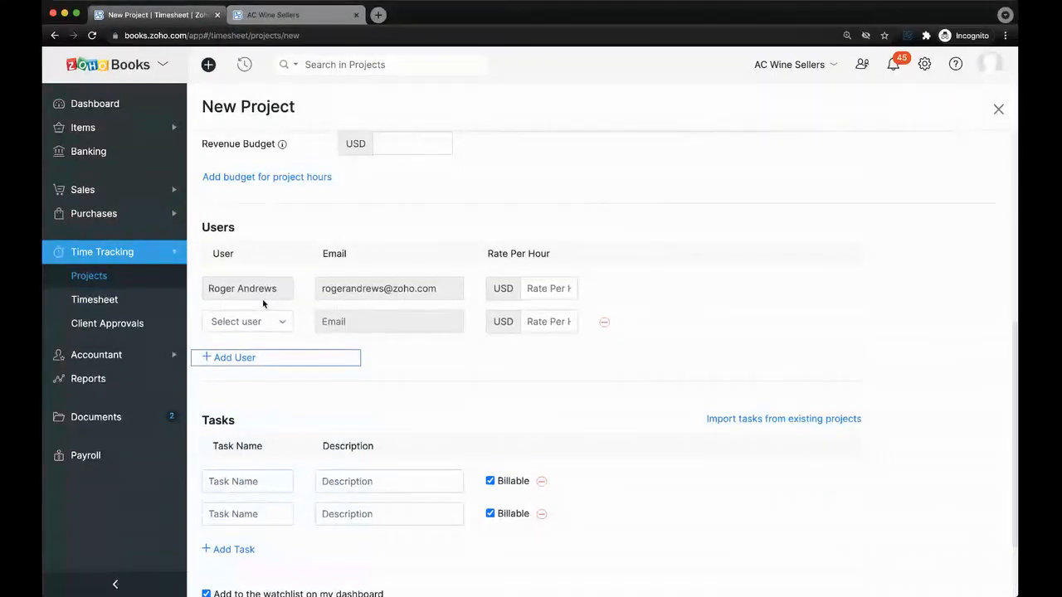
{"action": "left_click", "coordinate": [101, 279]}
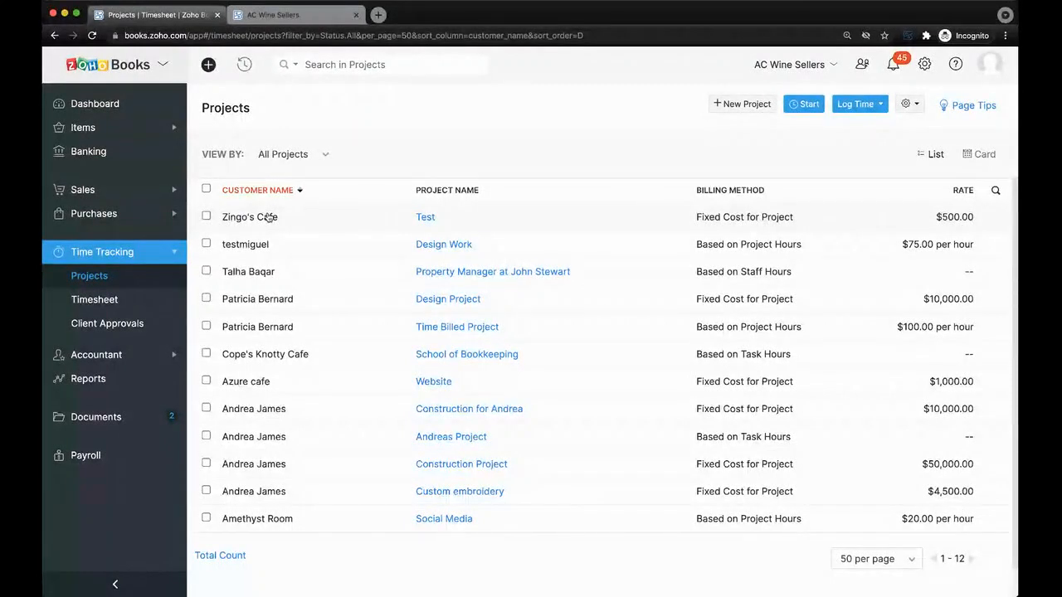
Expand the Accountant section, then go to the Reports page with Profit and Loss and Balance Sheet.
{"action": "left_click", "coordinate": [126, 355]}
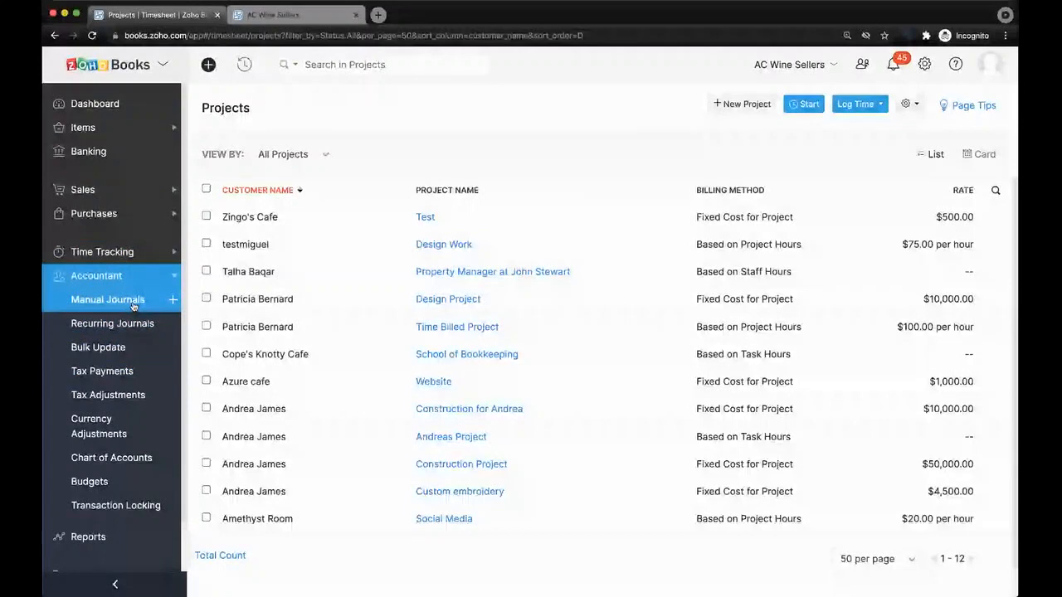
{"action": "scroll", "coordinate": [133, 450], "scroll_direction": "down", "scroll_amount": 1}
{"action": "scroll", "coordinate": [137, 448], "scroll_direction": "down", "scroll_amount": 2}
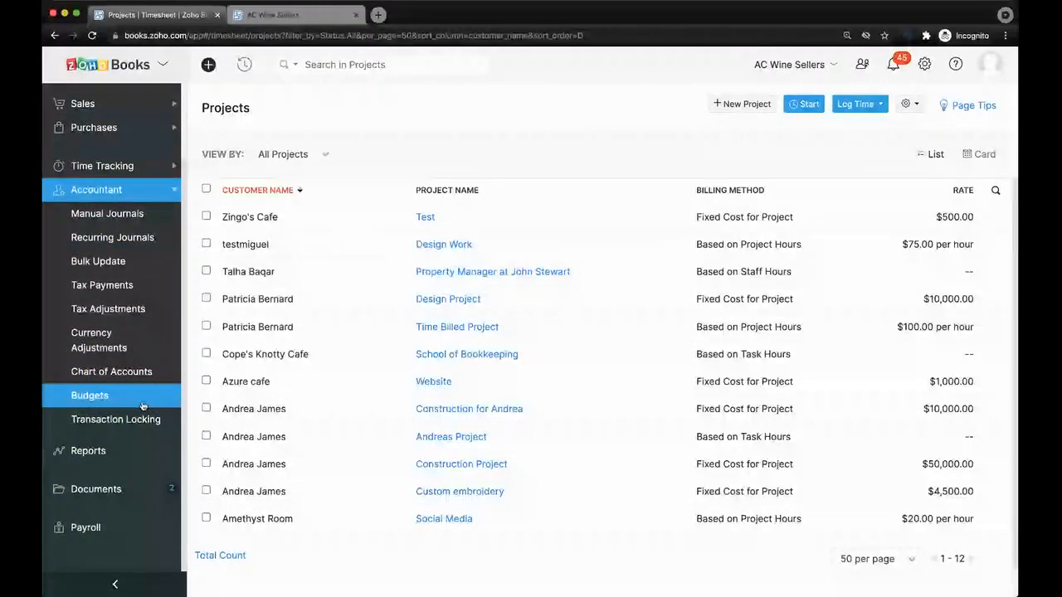
{"action": "left_click", "coordinate": [114, 452]}
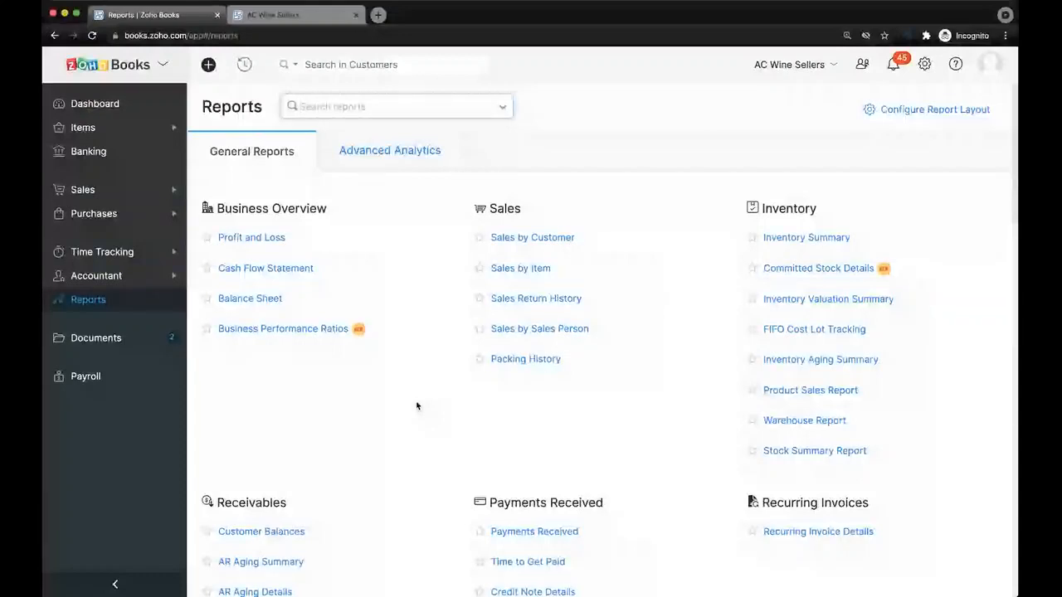
Browse the General Reports list, then switch to Advanced Analytics showing the Financial Health Dashboard.
{"action": "scroll", "coordinate": [417, 406], "scroll_direction": "down", "scroll_amount": 1}
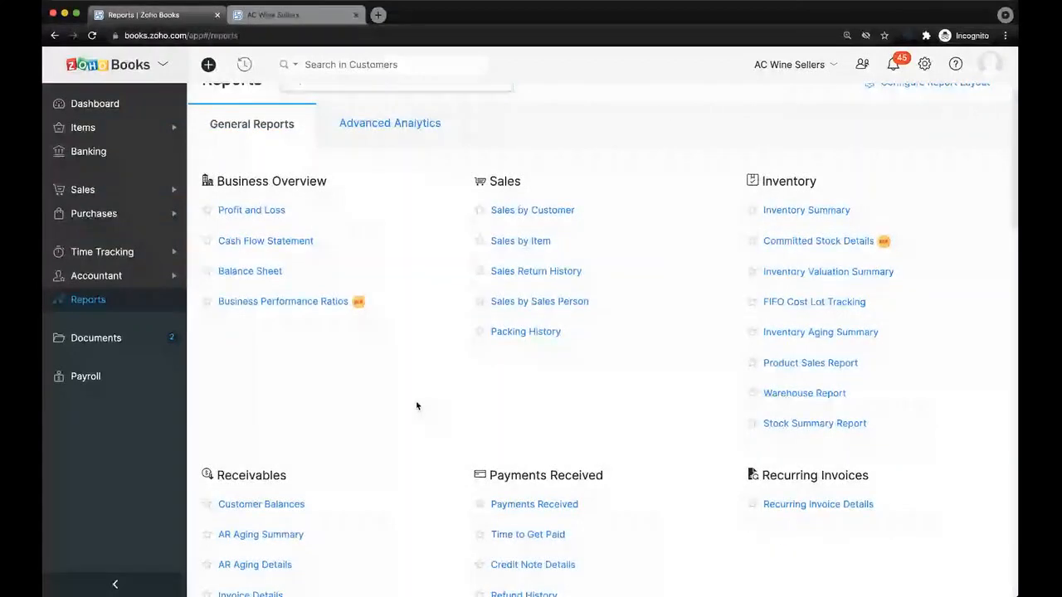
{"action": "scroll", "coordinate": [417, 406], "scroll_direction": "down", "scroll_amount": 1}
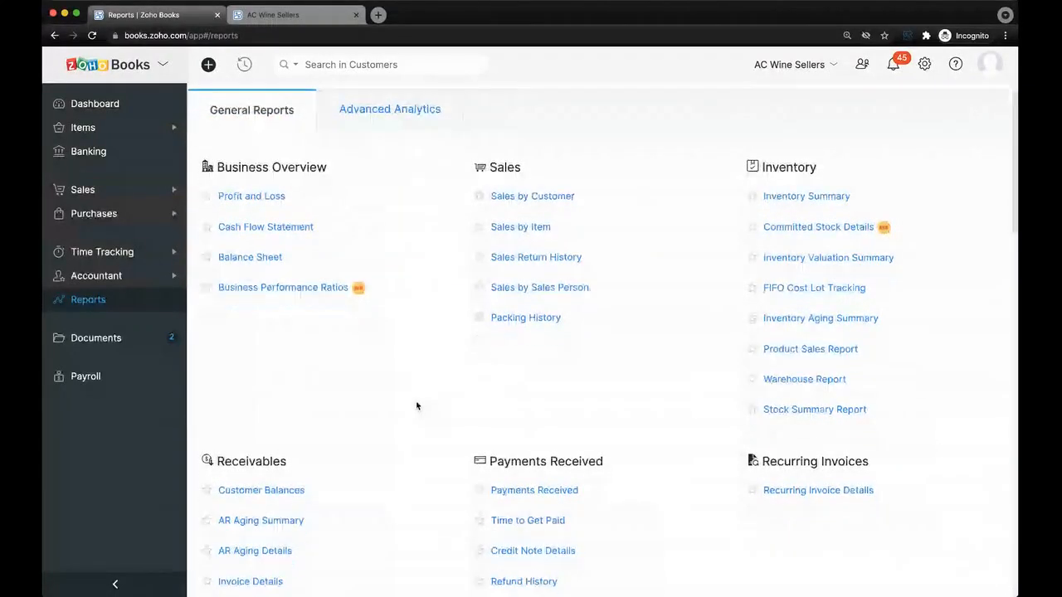
{"action": "scroll", "coordinate": [418, 406], "scroll_direction": "down", "scroll_amount": 5}
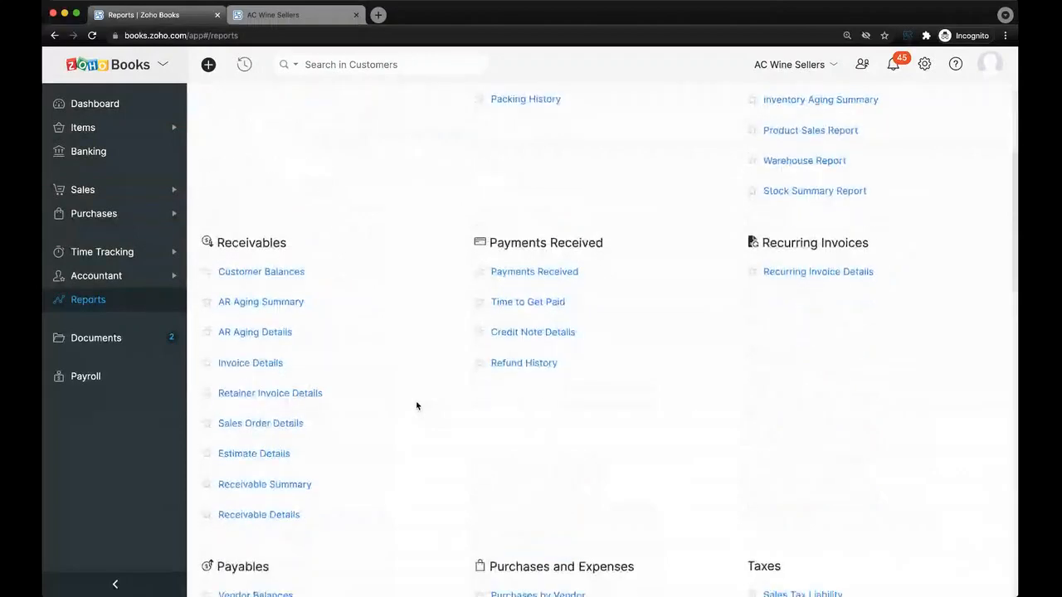
{"action": "scroll", "coordinate": [417, 405], "scroll_direction": "up", "scroll_amount": 3}
{"action": "scroll", "coordinate": [418, 406], "scroll_direction": "up", "scroll_amount": 3}
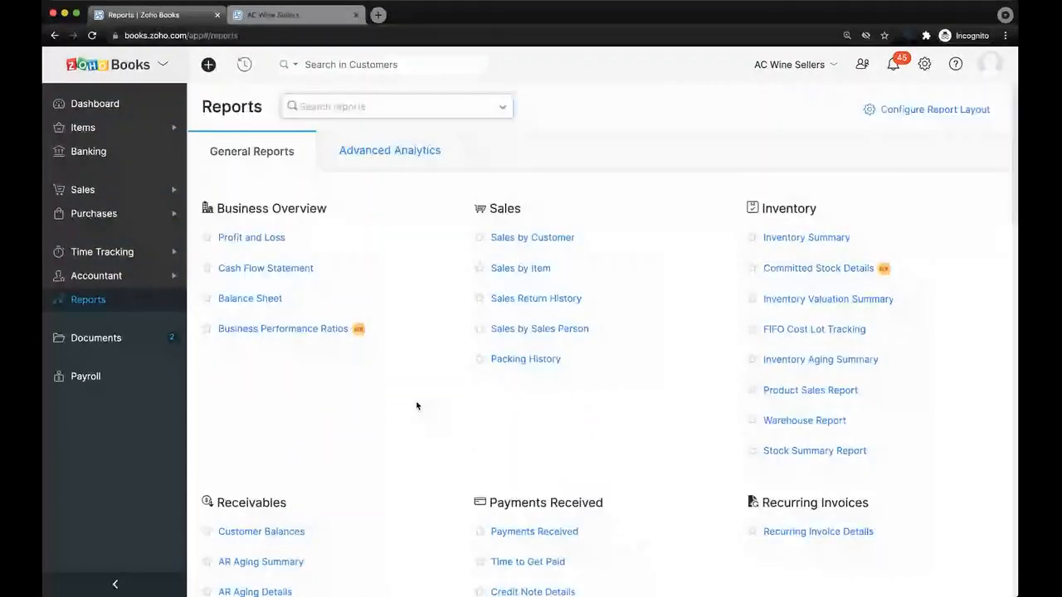
{"action": "left_click", "coordinate": [383, 153]}
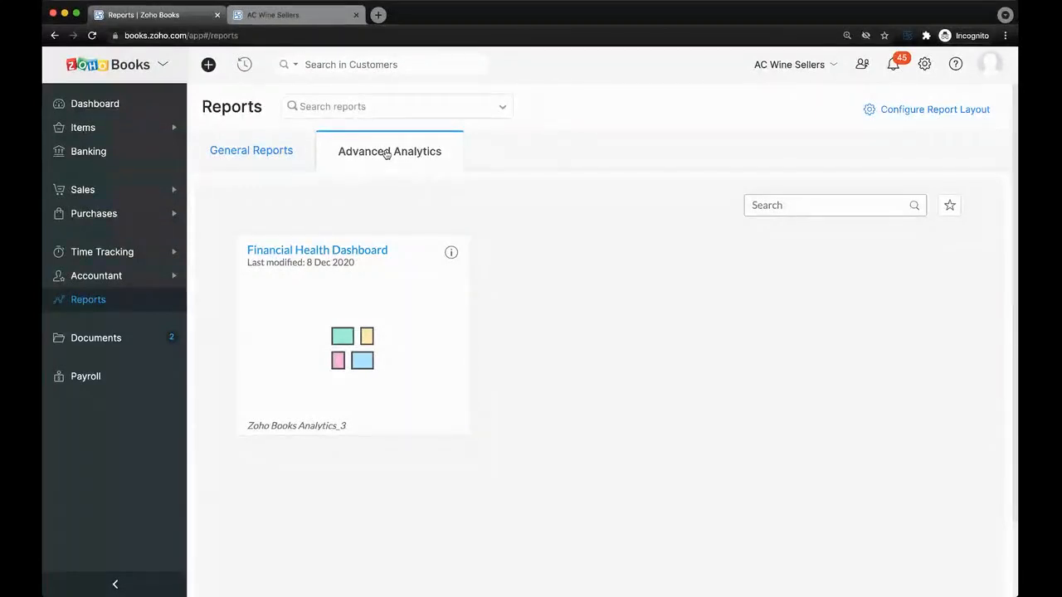
Open the Financial Health Dashboard and look over its KPIs, monthly table and revenue and income charts.
{"action": "left_click", "coordinate": [357, 251]}
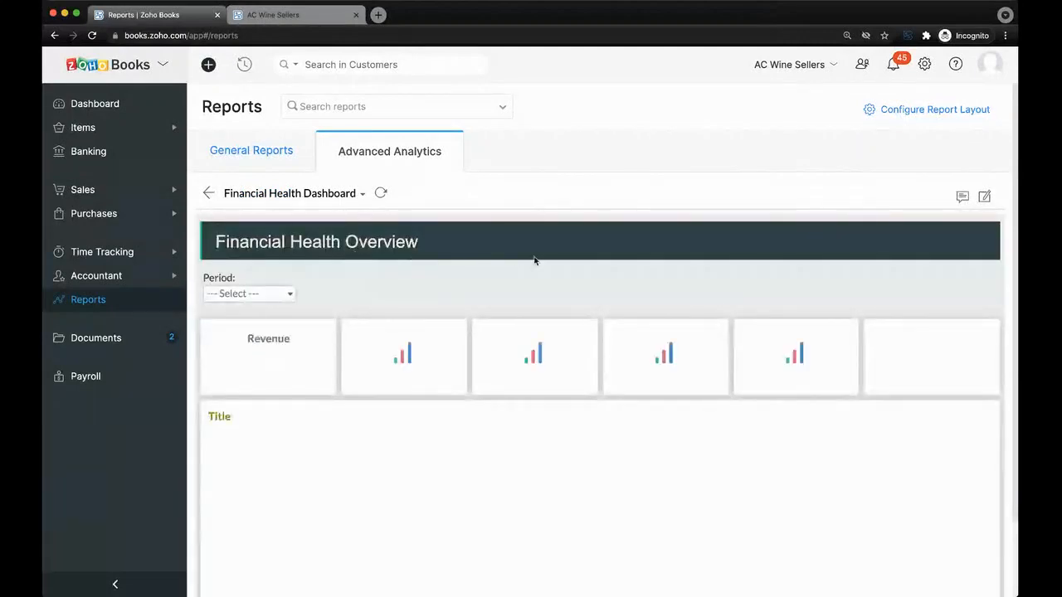
{"action": "scroll", "coordinate": [536, 260], "scroll_direction": "down", "scroll_amount": 1}
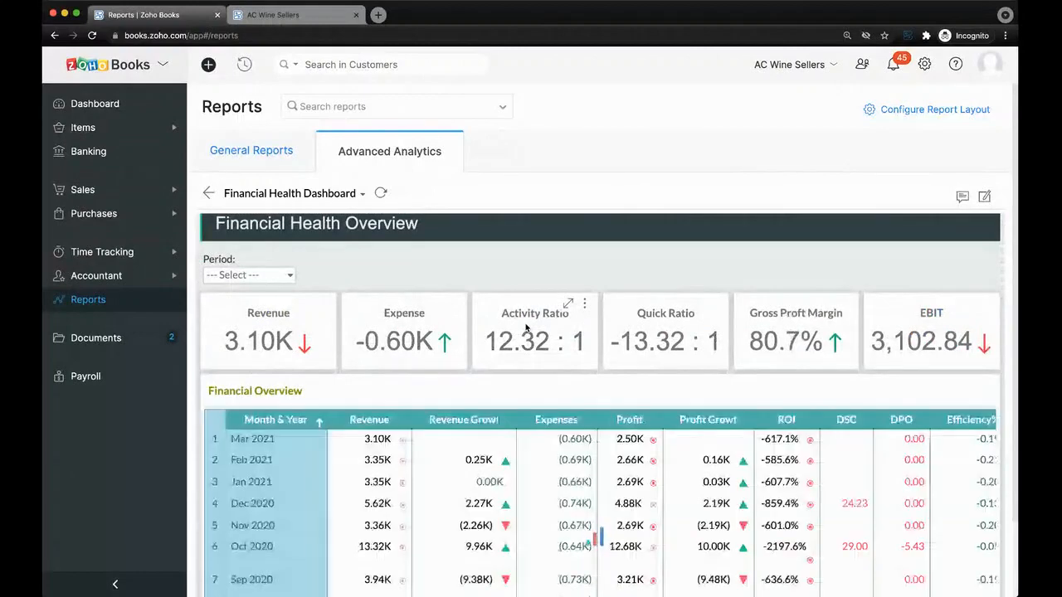
{"action": "scroll", "coordinate": [525, 329], "scroll_direction": "down", "scroll_amount": 1}
{"action": "scroll", "coordinate": [525, 329], "scroll_direction": "down", "scroll_amount": 3}
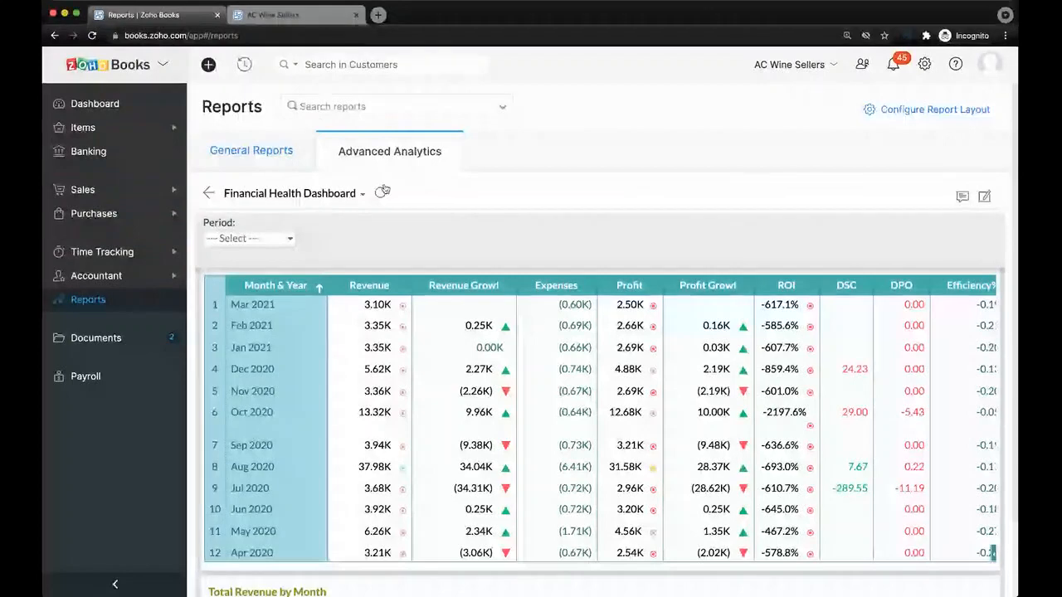
{"action": "scroll", "coordinate": [412, 331], "scroll_direction": "down", "scroll_amount": 1}
{"action": "scroll", "coordinate": [411, 331], "scroll_direction": "down", "scroll_amount": 5}
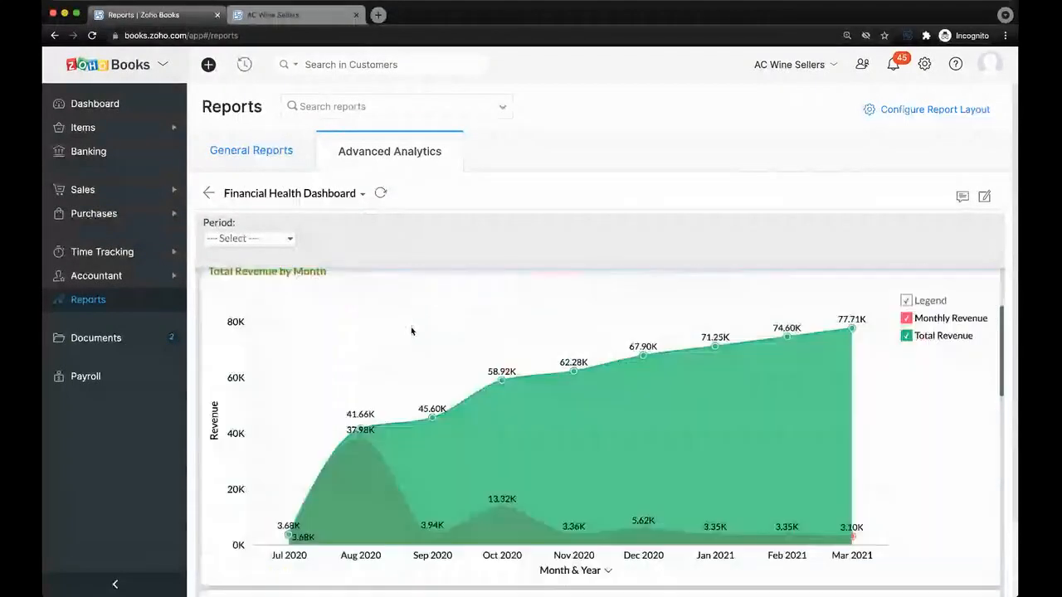
{"action": "scroll", "coordinate": [411, 331], "scroll_direction": "down", "scroll_amount": 5}
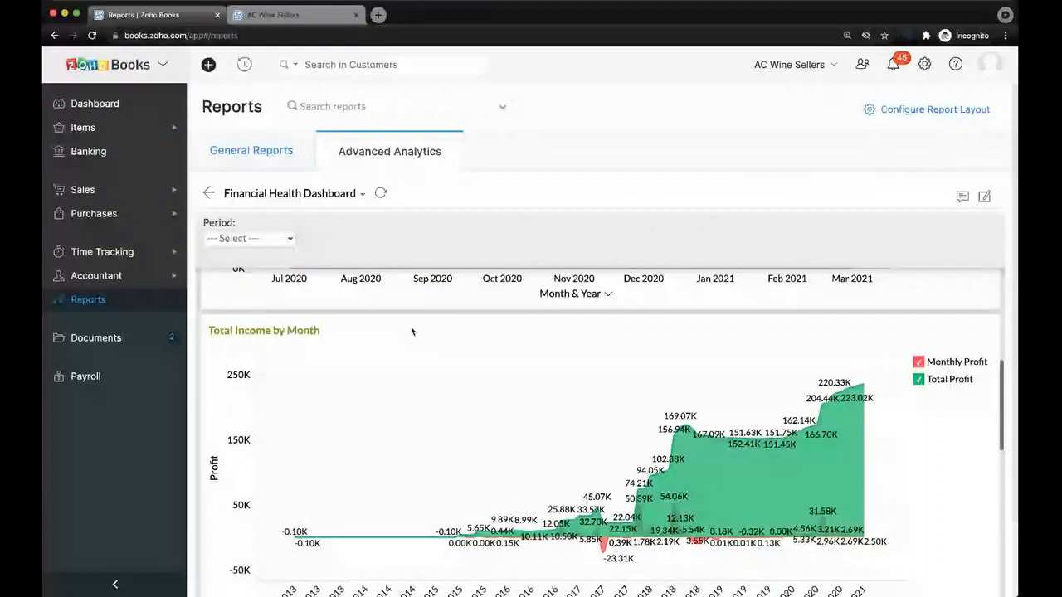
{"action": "scroll", "coordinate": [411, 331], "scroll_direction": "up", "scroll_amount": 10}
Return to the home dashboard and open the Settings panel to browse its full list of options.
{"action": "left_click", "coordinate": [125, 102]}
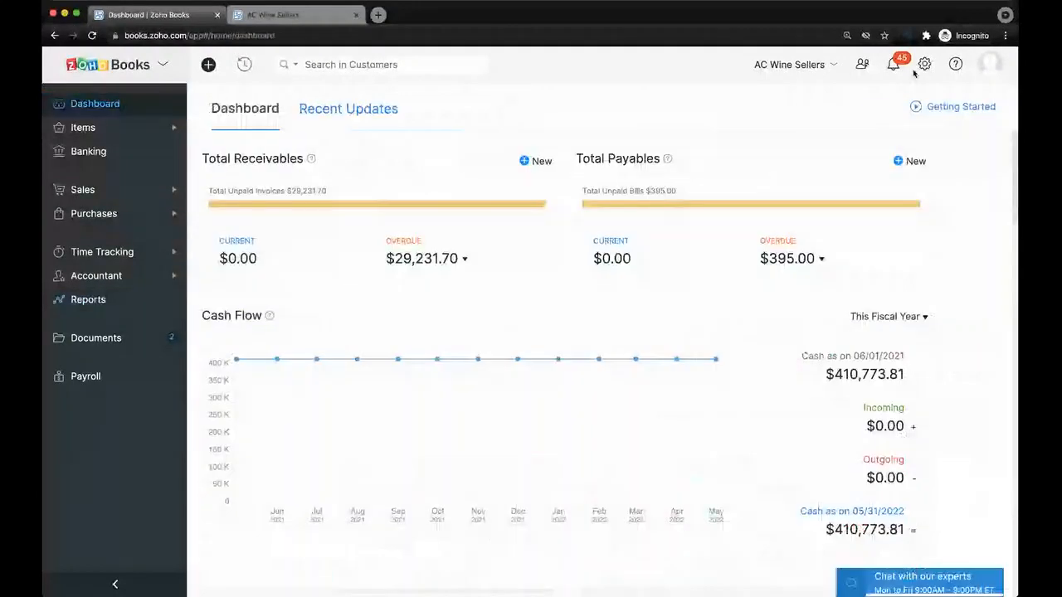
{"action": "left_click", "coordinate": [924, 65]}
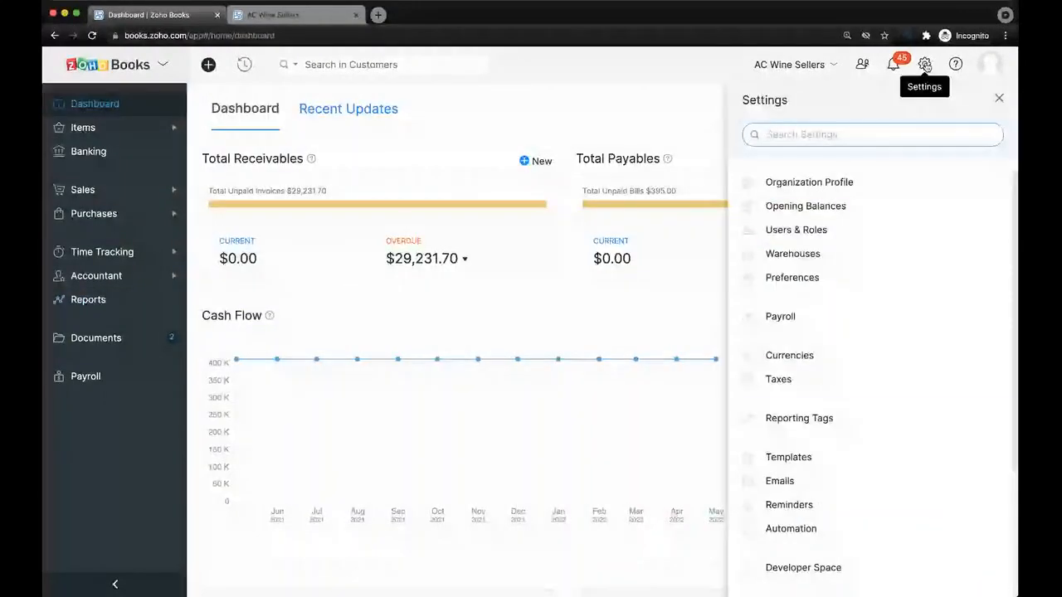
{"action": "scroll", "coordinate": [886, 375], "scroll_direction": "down", "scroll_amount": 1}
{"action": "scroll", "coordinate": [887, 375], "scroll_direction": "down", "scroll_amount": 1}
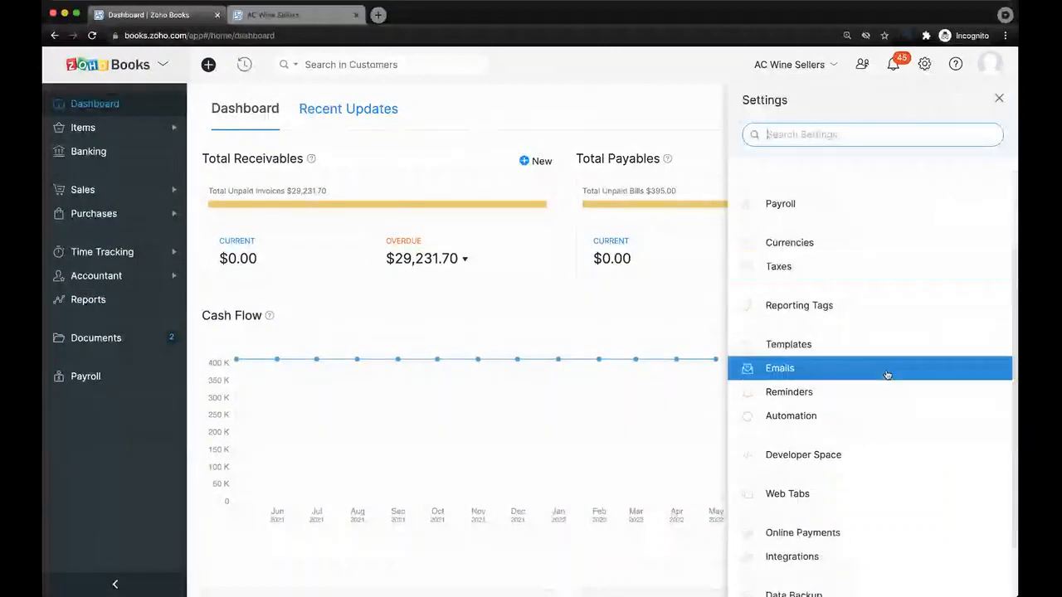
{"action": "scroll", "coordinate": [895, 381], "scroll_direction": "up", "scroll_amount": 2}
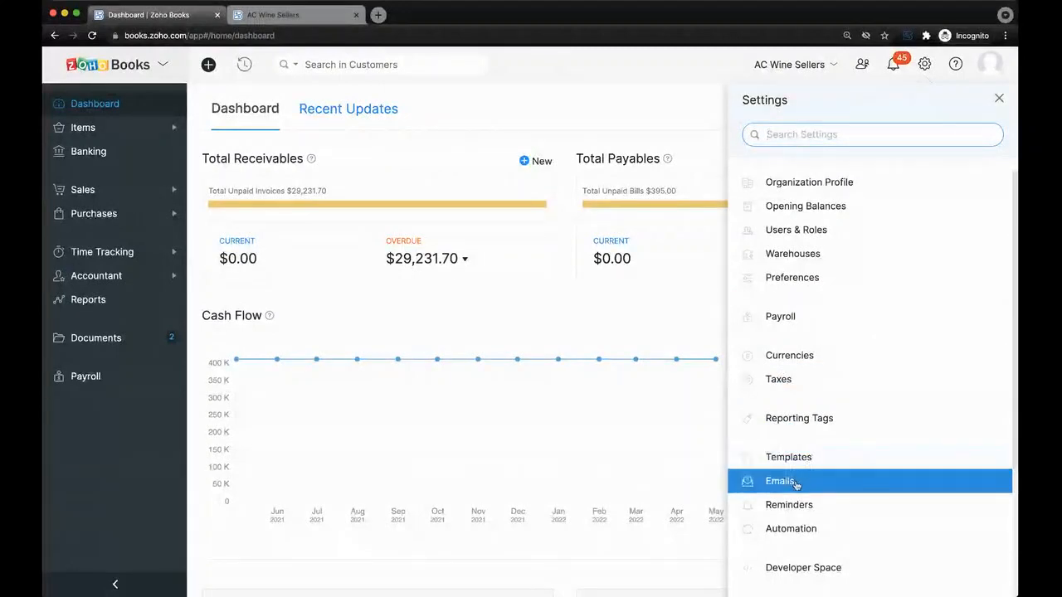
{"action": "scroll", "coordinate": [799, 484], "scroll_direction": "down", "scroll_amount": 1}
{"action": "scroll", "coordinate": [800, 457], "scroll_direction": "down", "scroll_amount": 3}
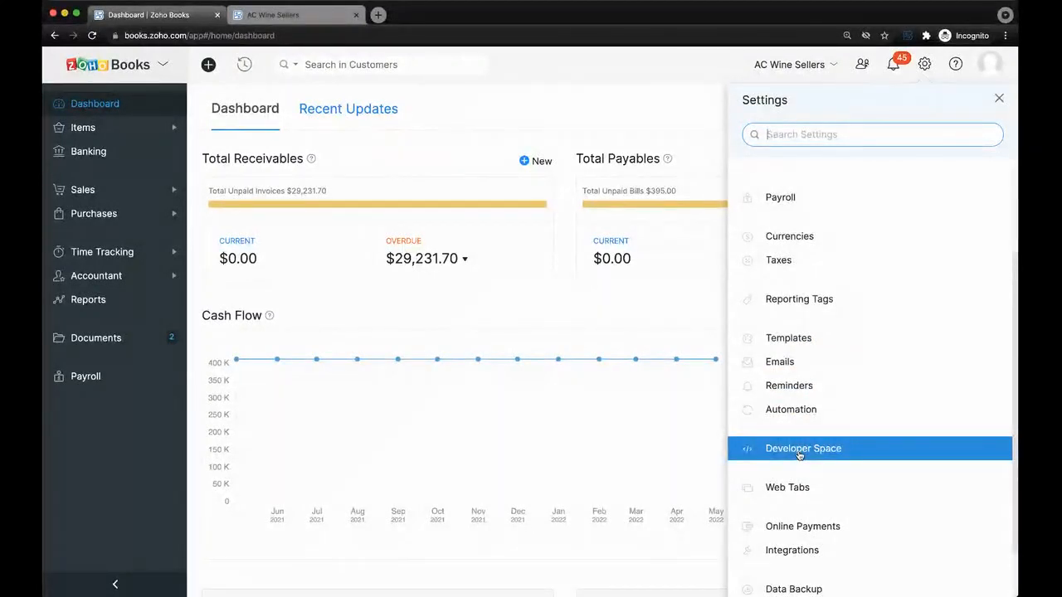
{"action": "scroll", "coordinate": [830, 387], "scroll_direction": "up", "scroll_amount": 1}
{"action": "scroll", "coordinate": [831, 386], "scroll_direction": "down", "scroll_amount": 2}
View the Automation and Developer Space settings entries.
{"action": "left_click", "coordinate": [831, 383]}
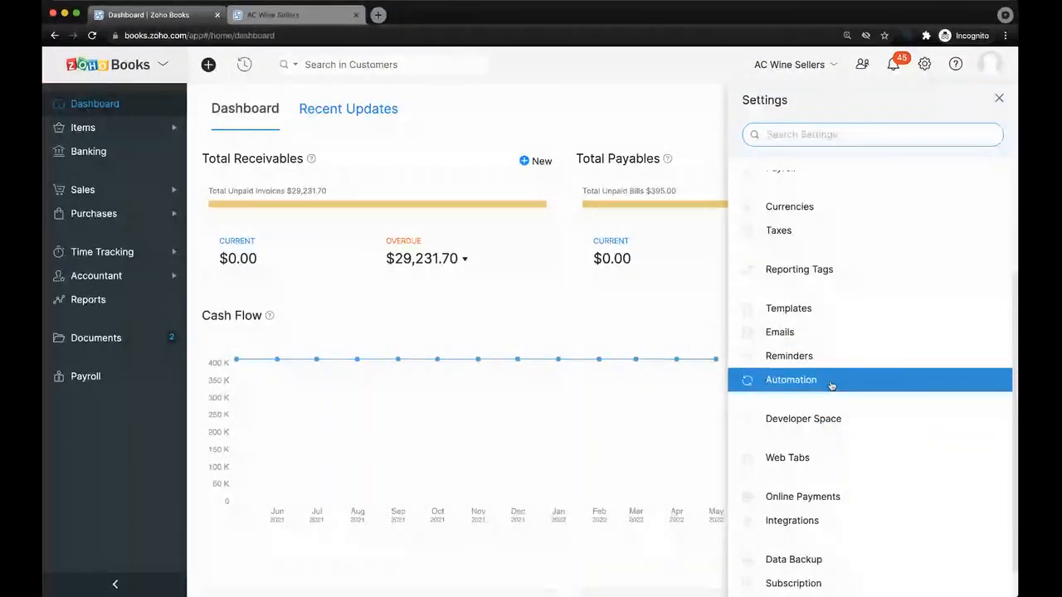
{"action": "left_click", "coordinate": [831, 410]}
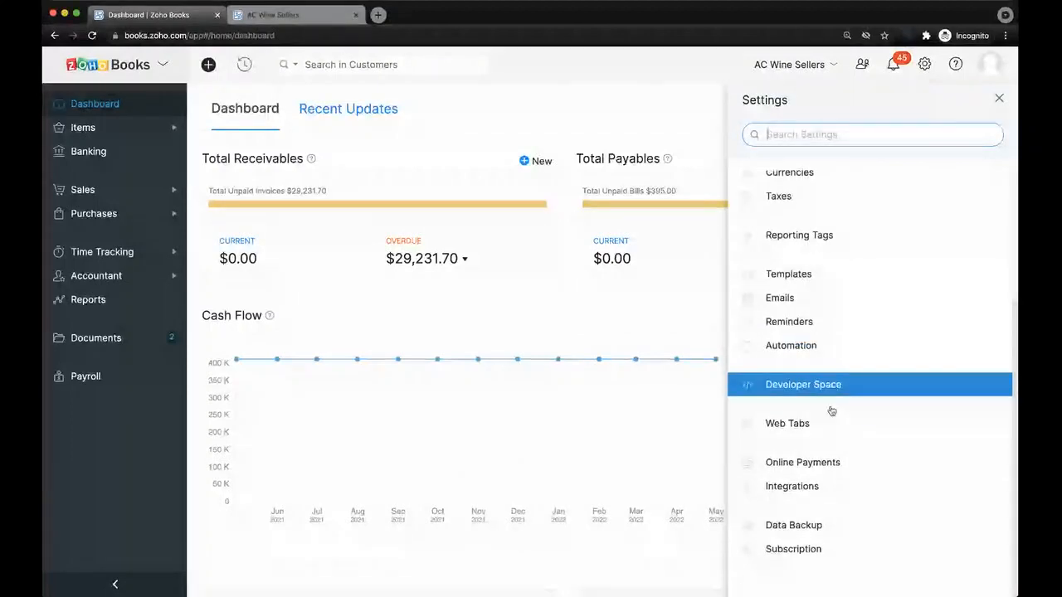
{"action": "scroll", "coordinate": [831, 410], "scroll_direction": "up", "scroll_amount": 3}
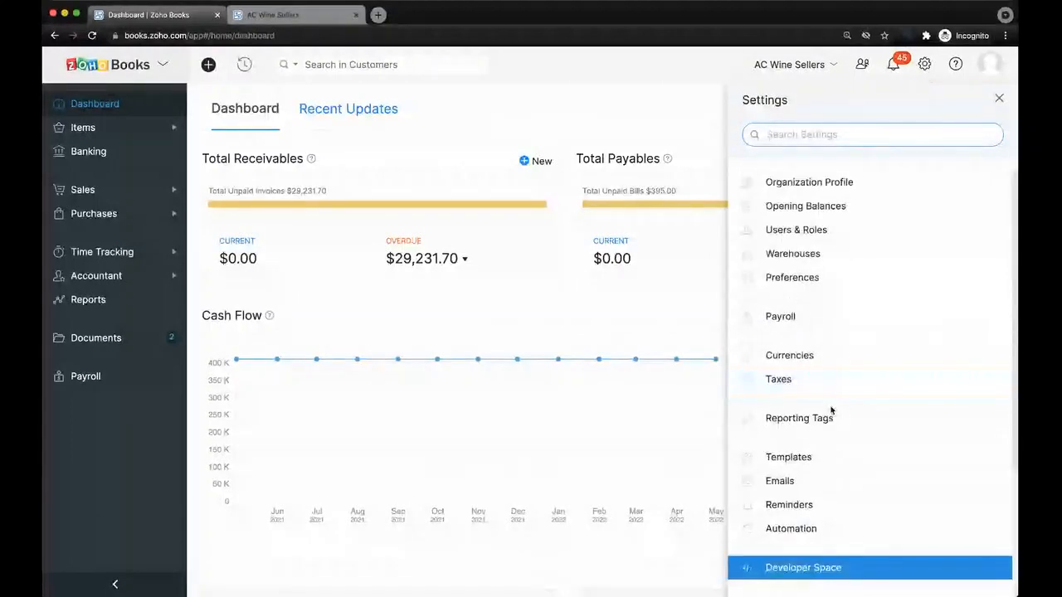
Close the Settings panel to show the home dashboard with $410,773.81 cash as of 05/31/2022.
{"action": "left_click", "coordinate": [999, 98]}
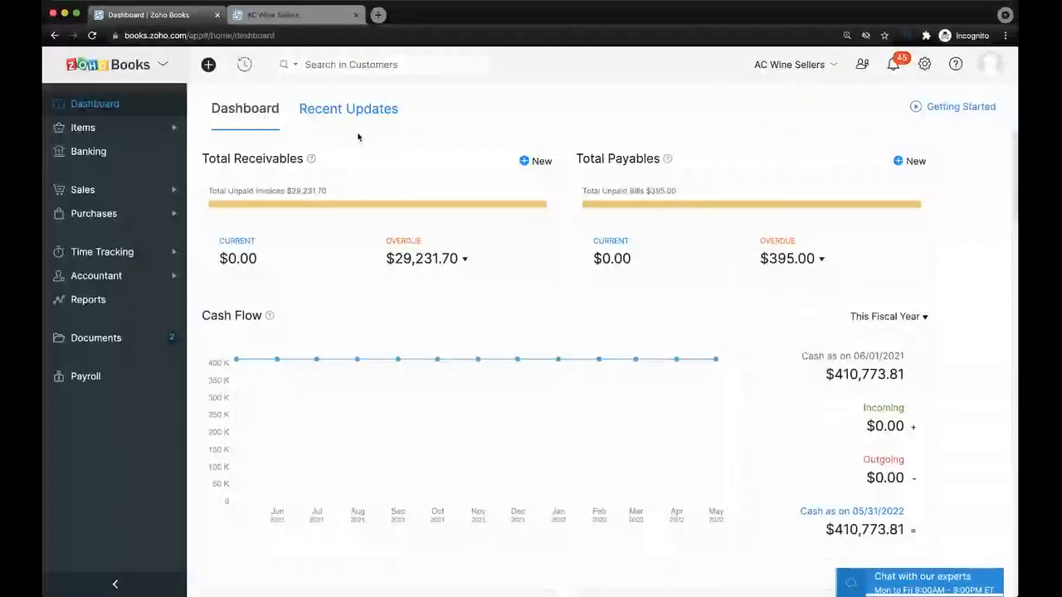
{"action": "left_click", "coordinate": [641, 582]}
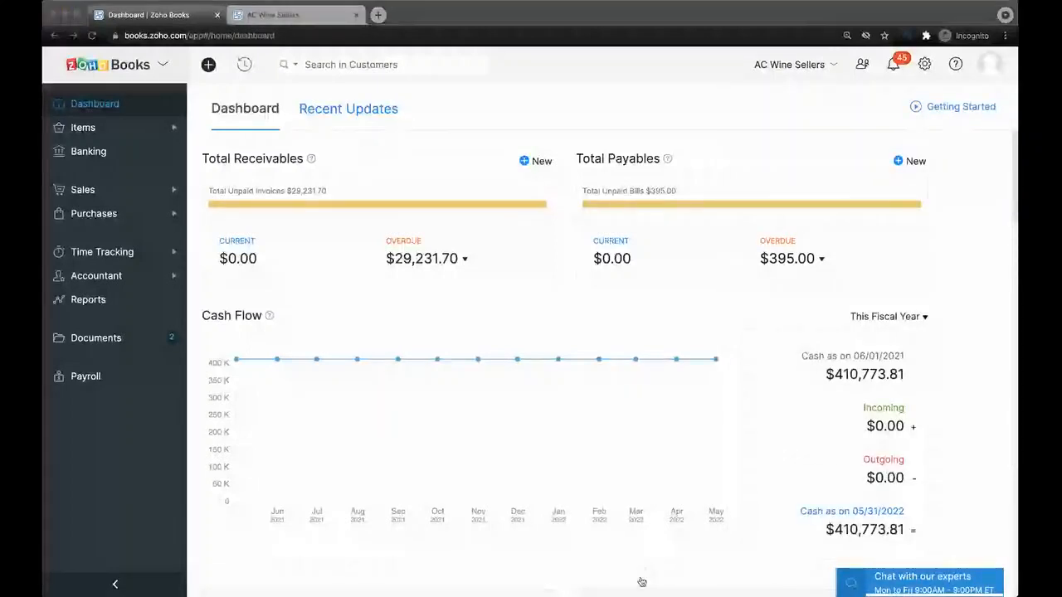
{"action": "left_click", "coordinate": [531, 435]}
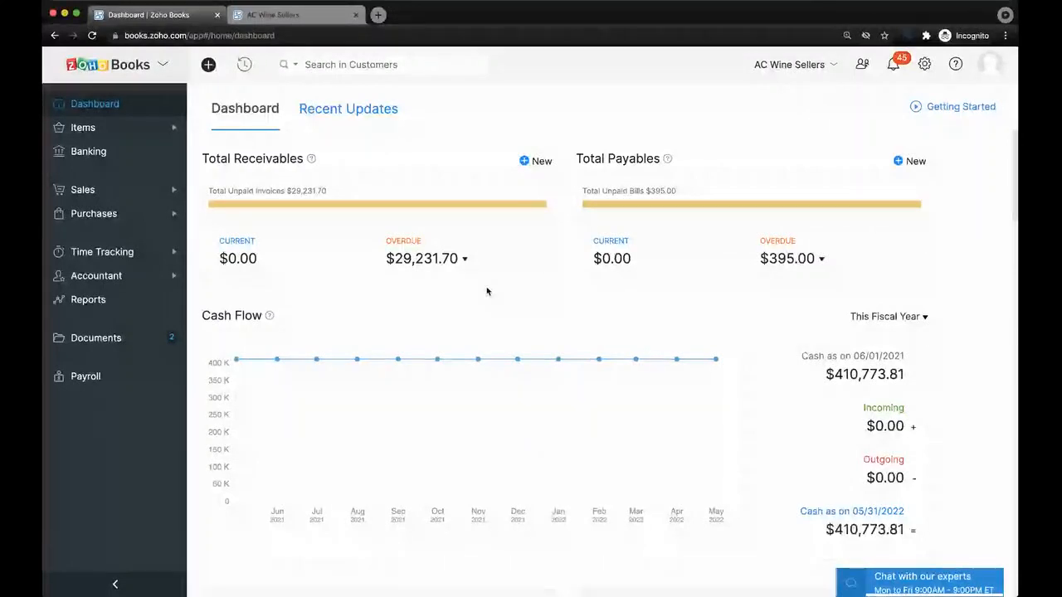
{"action": "key", "text": "super+Tab"}
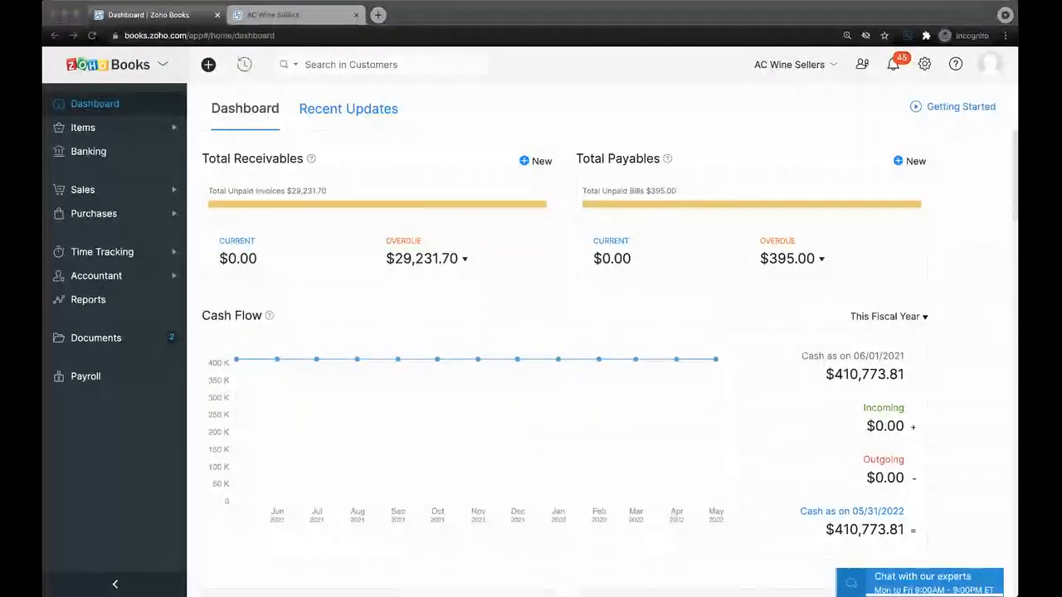
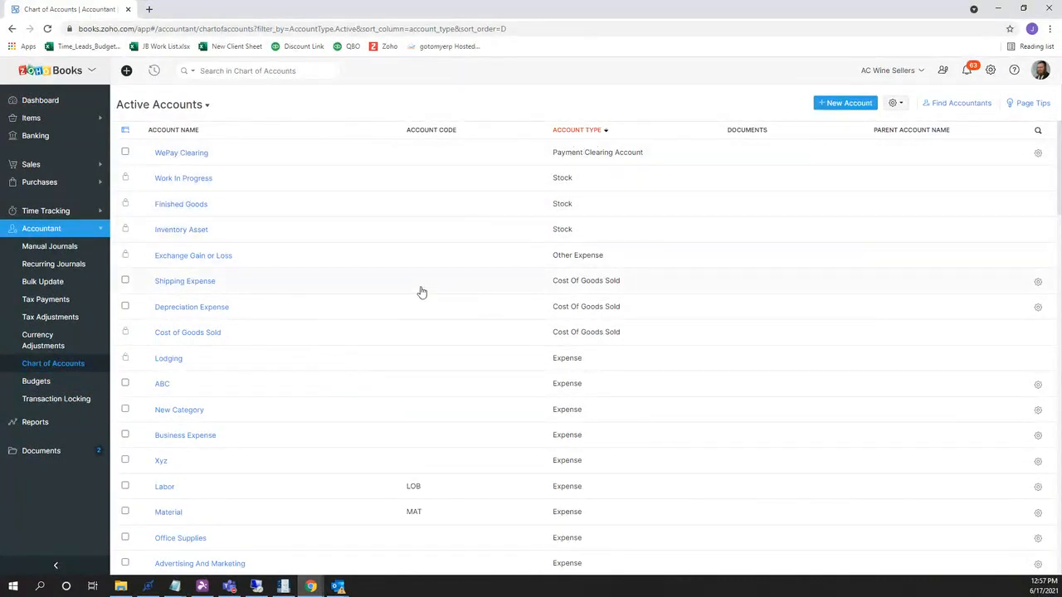
Scroll through the active accounts sorted by account type, with codes such as LOB and MAT.
{"action": "scroll", "coordinate": [425, 325], "scroll_direction": "down", "scroll_amount": 2}
{"action": "scroll", "coordinate": [429, 317], "scroll_direction": "up", "scroll_amount": 2}
Choose Import Chart of Accounts from the Chart of Accounts gear menu.
{"action": "left_click", "coordinate": [897, 103]}
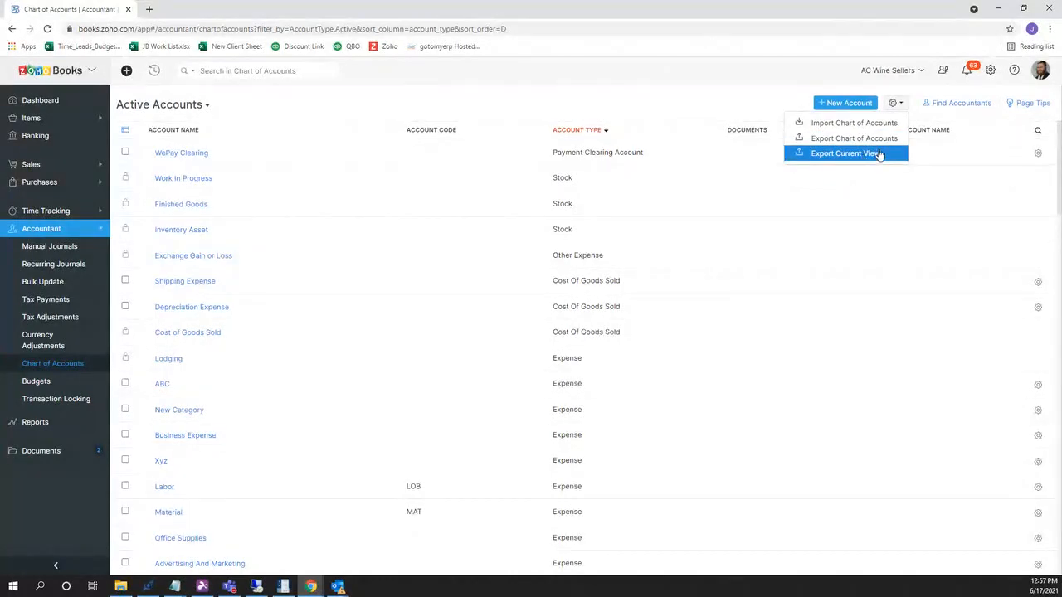
{"action": "left_click", "coordinate": [882, 127]}
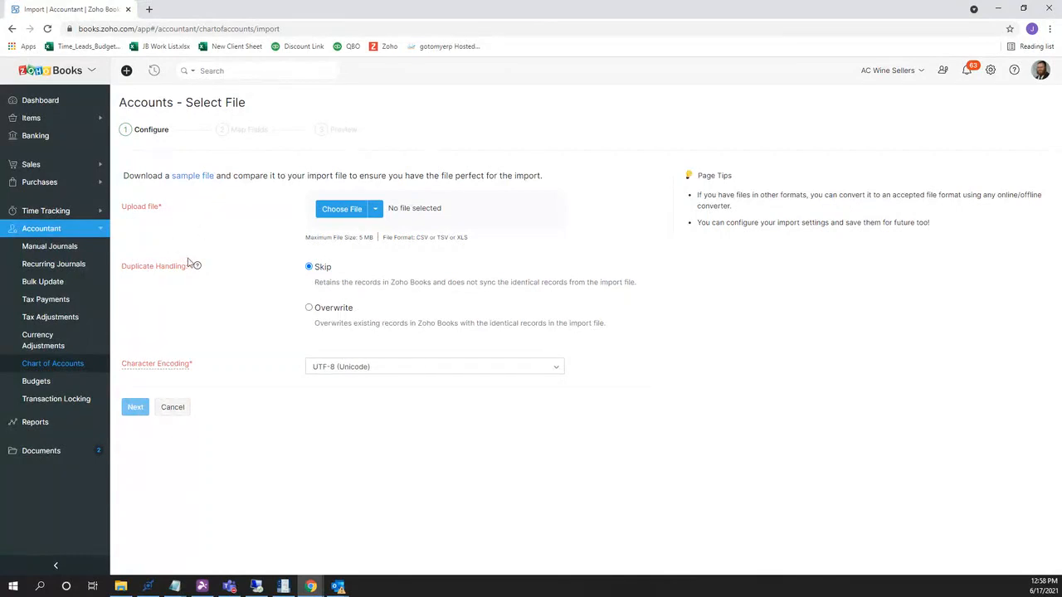
Open the Chart of Accounts template from Zoho Templates in Excel, showing three sample accounts.
{"action": "left_click", "coordinate": [121, 587]}
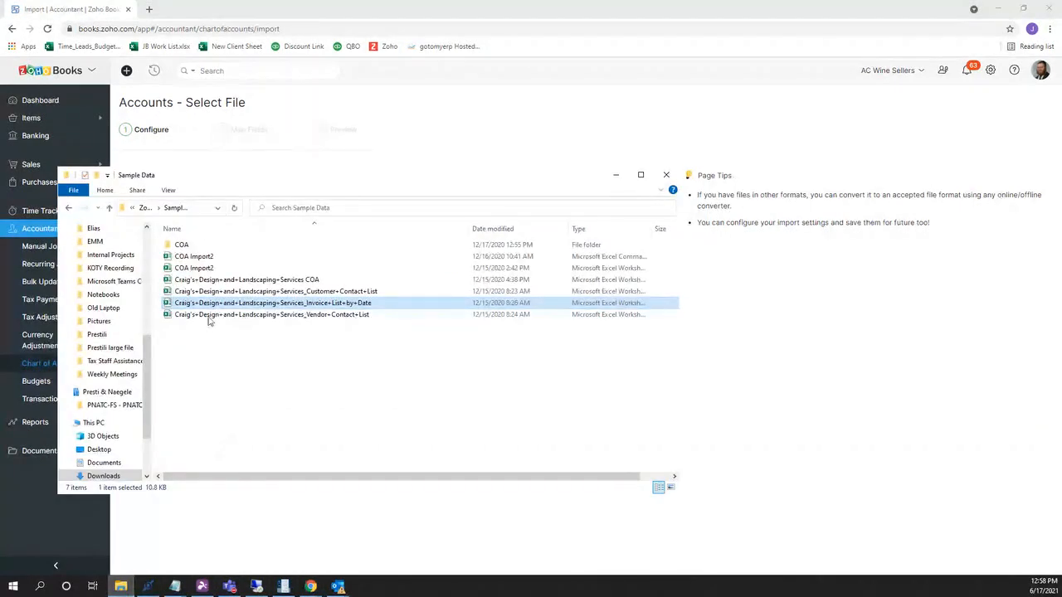
{"action": "left_click", "coordinate": [145, 209]}
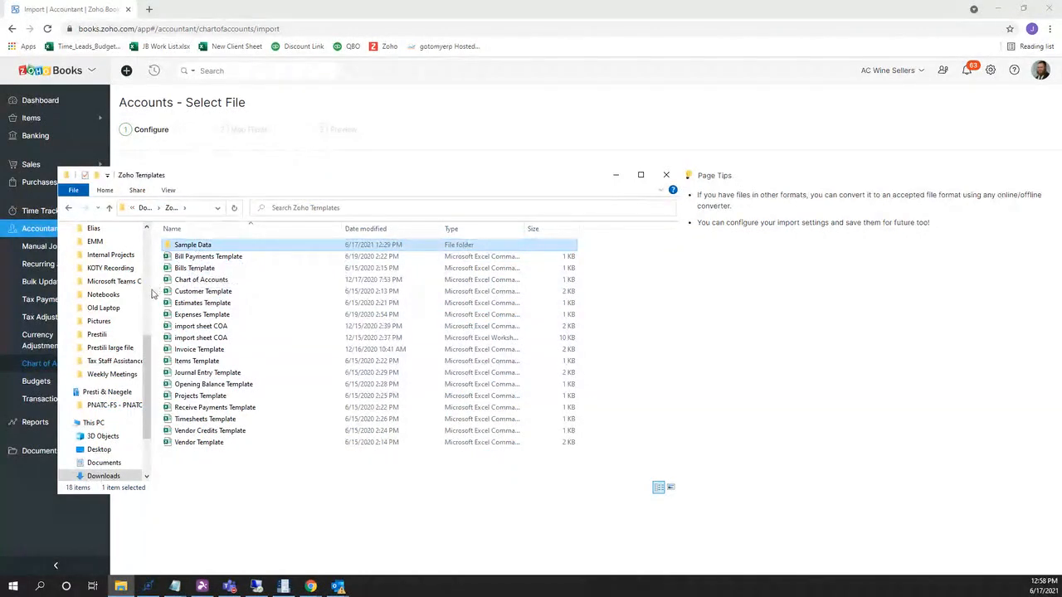
{"action": "left_click_drag", "start_coordinate": [152, 293], "coordinate": [86, 292]}
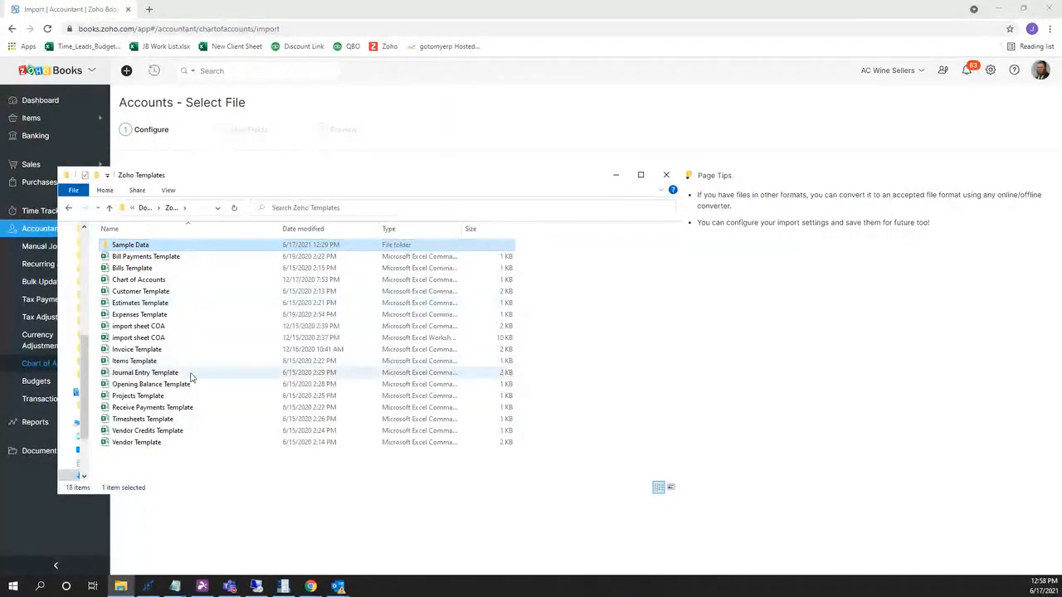
{"action": "left_click", "coordinate": [193, 282]}
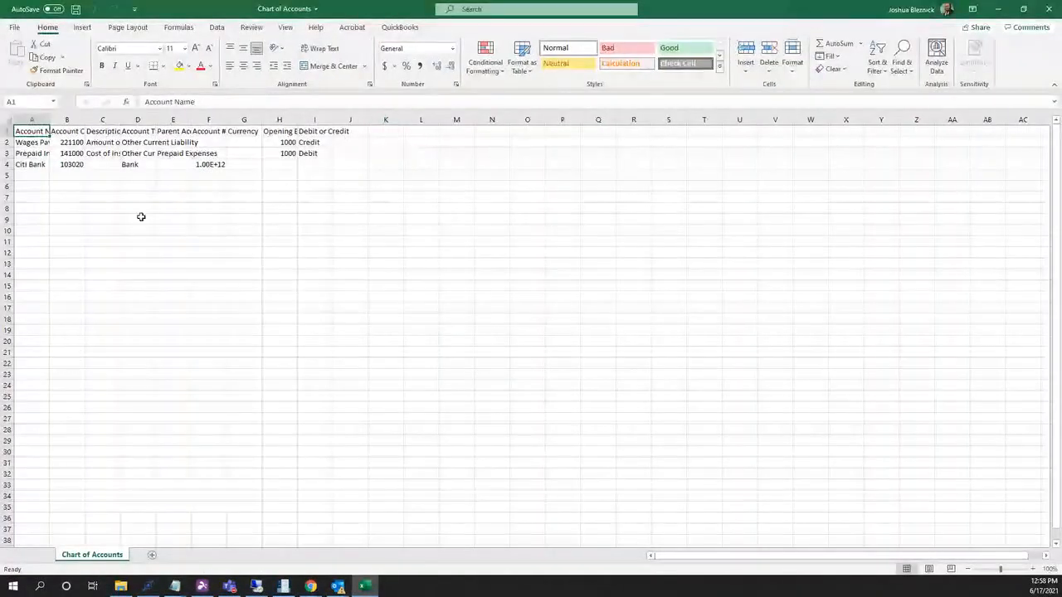
AutoFit all column widths on the Chart of Accounts sheet, then minimize Excel.
{"action": "left_click", "coordinate": [7, 122]}
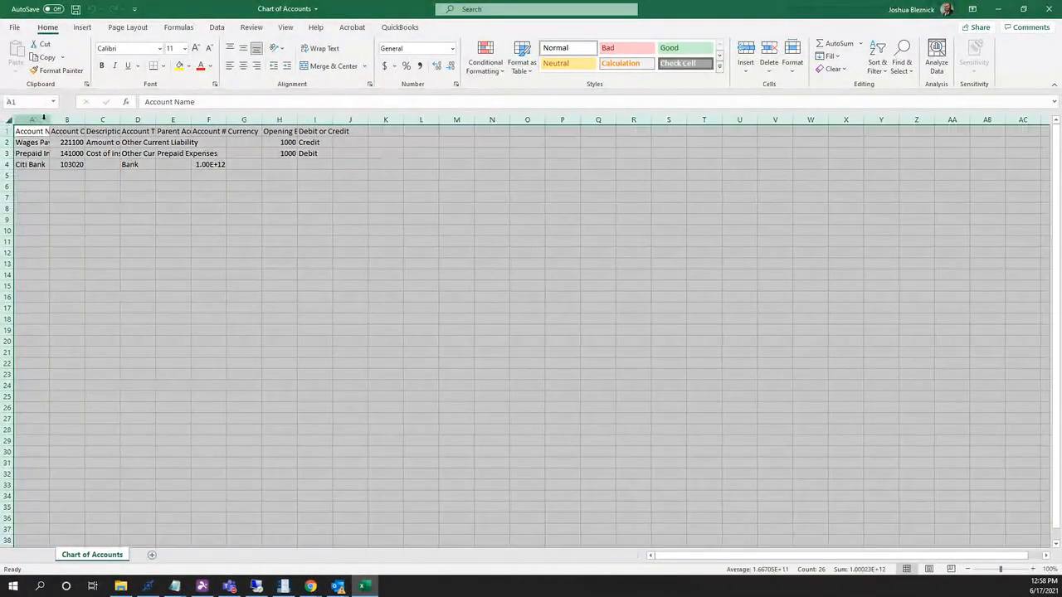
{"action": "double_click", "coordinate": [52, 121]}
{"action": "left_click", "coordinate": [114, 182]}
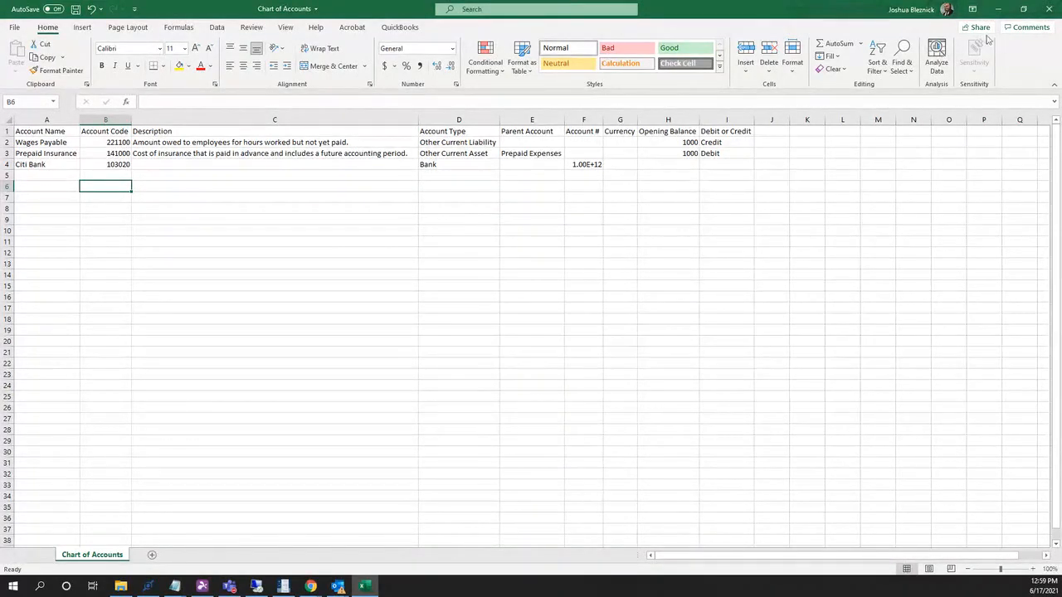
{"action": "left_click", "coordinate": [998, 9]}
Open the Opening Balances settings and scroll through each account's debit and credit amounts.
{"action": "left_click", "coordinate": [830, 212]}
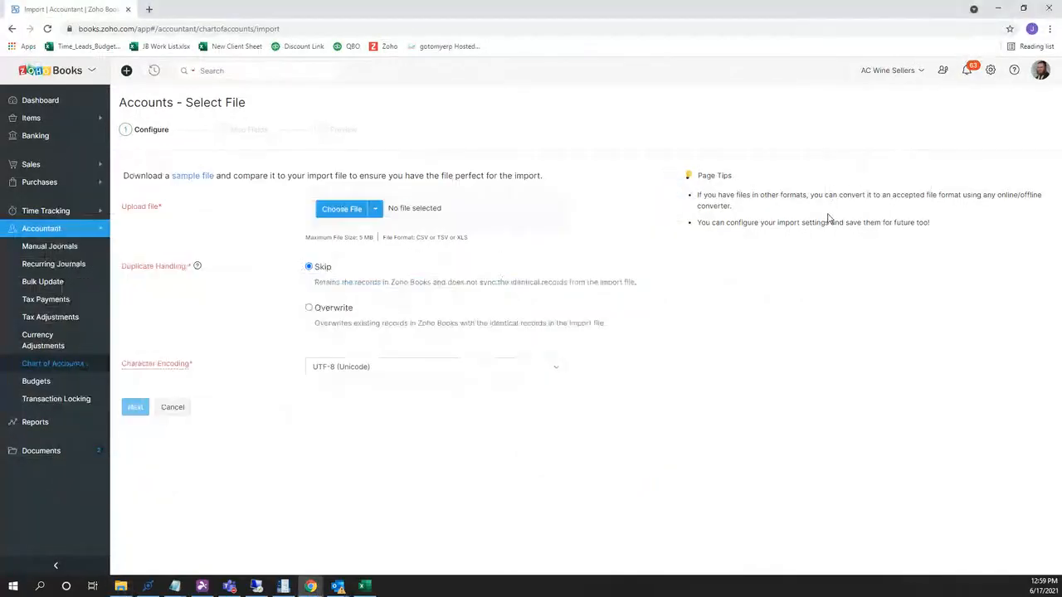
{"action": "left_click", "coordinate": [991, 70]}
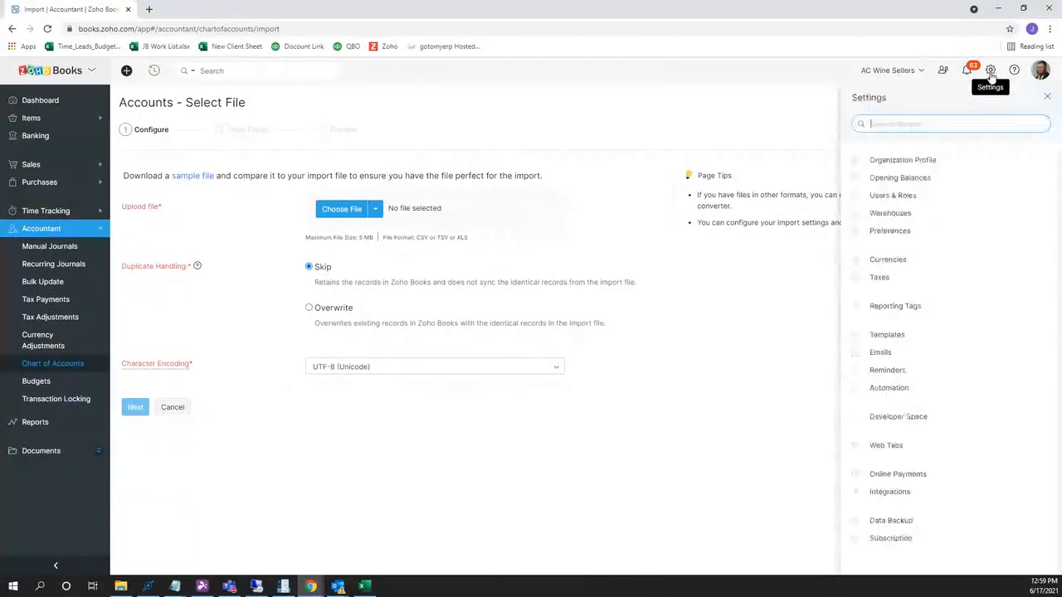
{"action": "left_click", "coordinate": [921, 180]}
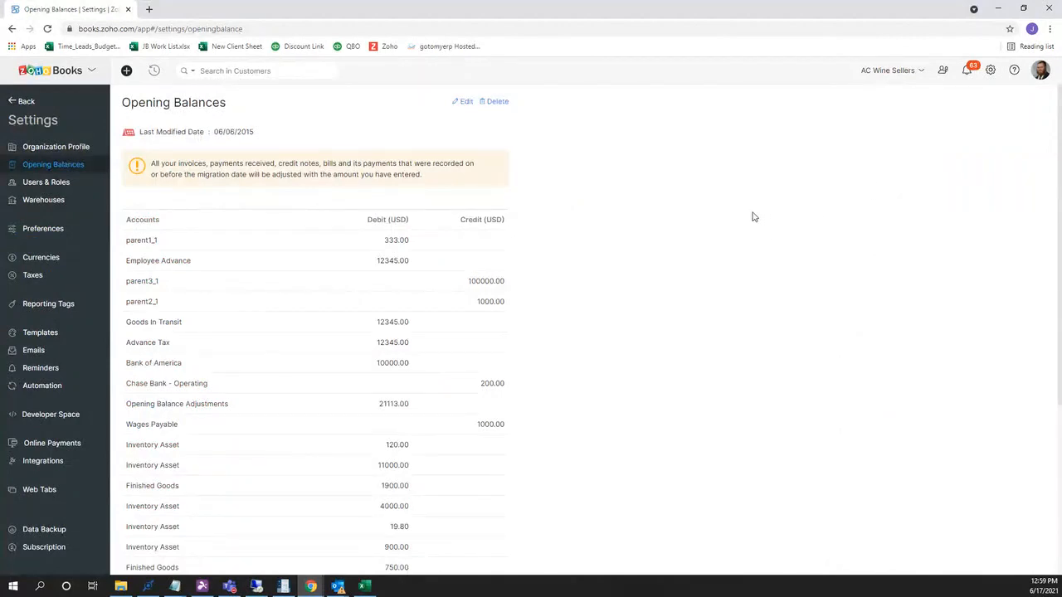
{"action": "scroll", "coordinate": [753, 217], "scroll_direction": "down", "scroll_amount": 2}
{"action": "scroll", "coordinate": [753, 217], "scroll_direction": "up", "scroll_amount": 2}
{"action": "scroll", "coordinate": [360, 230], "scroll_direction": "down", "scroll_amount": 1}
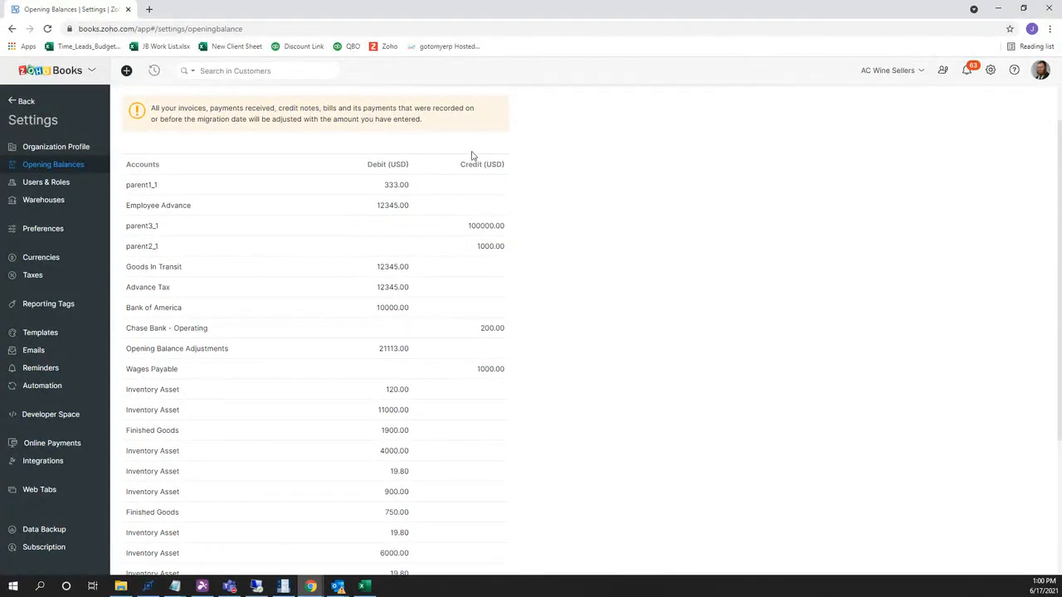
{"action": "scroll", "coordinate": [589, 146], "scroll_direction": "up", "scroll_amount": 1}
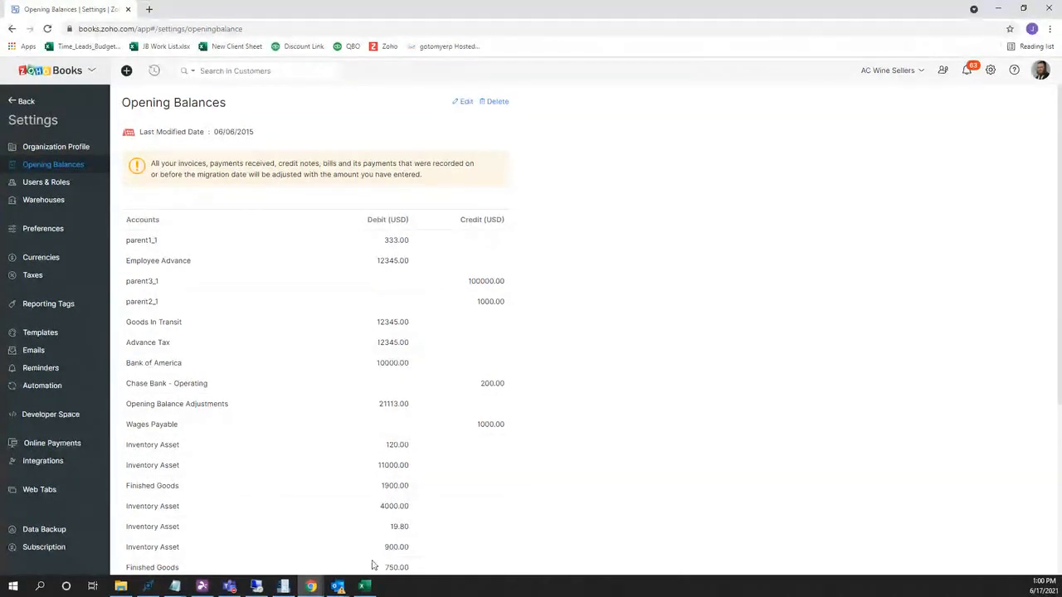
Open the Craig's Design and Landscaping Services COA workbook from the Sample Data folder.
{"action": "left_click", "coordinate": [362, 587]}
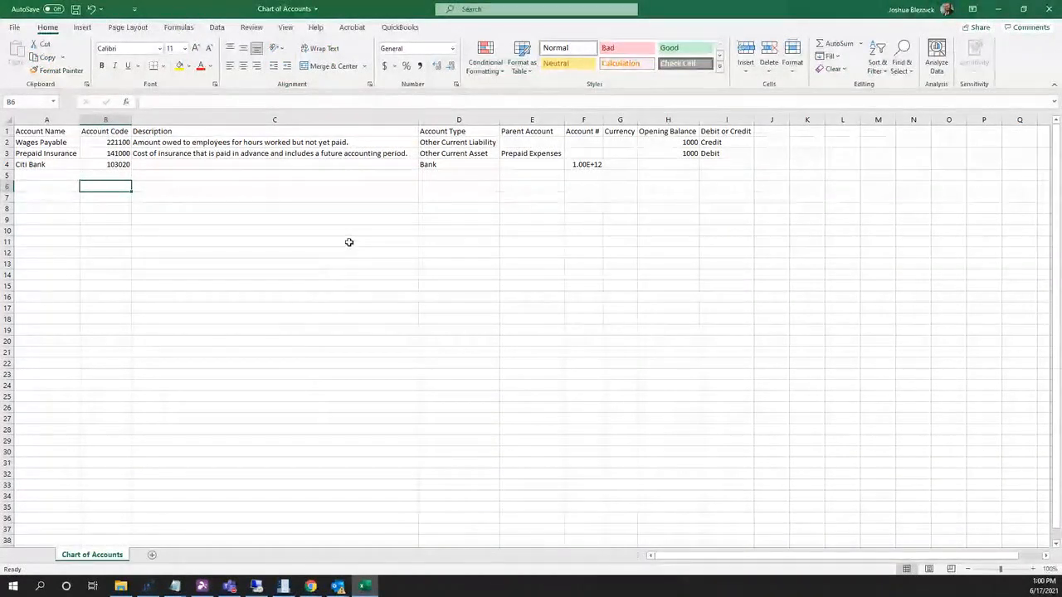
{"action": "left_click", "coordinate": [121, 586]}
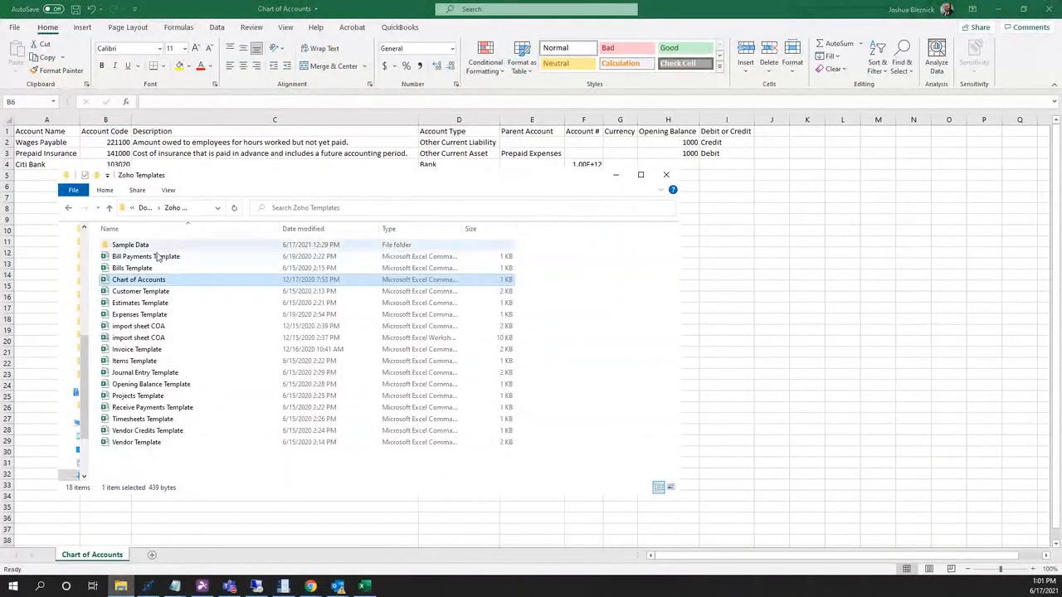
{"action": "double_click", "coordinate": [131, 245]}
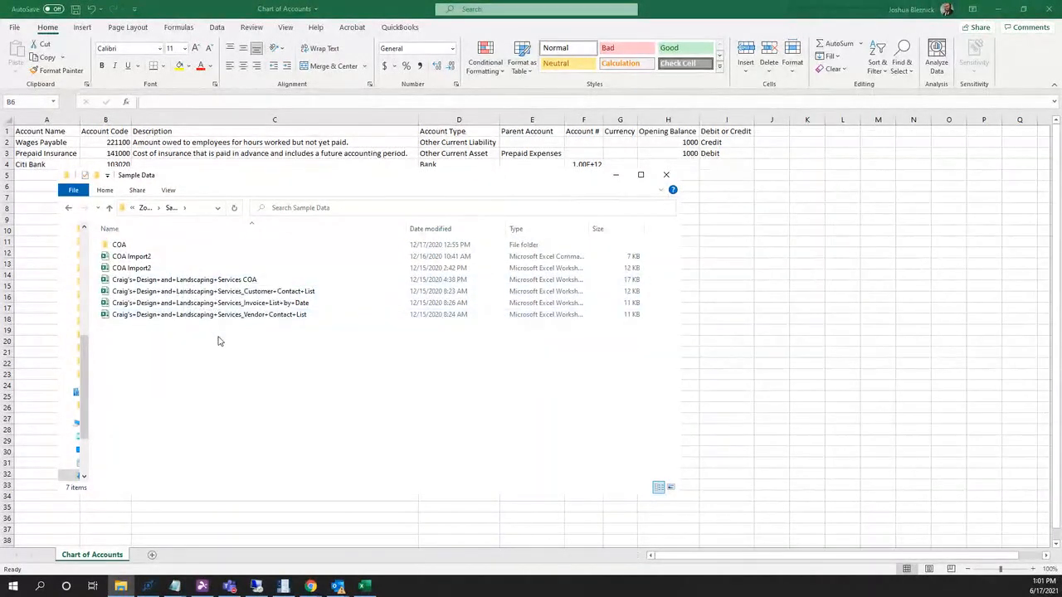
{"action": "double_click", "coordinate": [238, 280]}
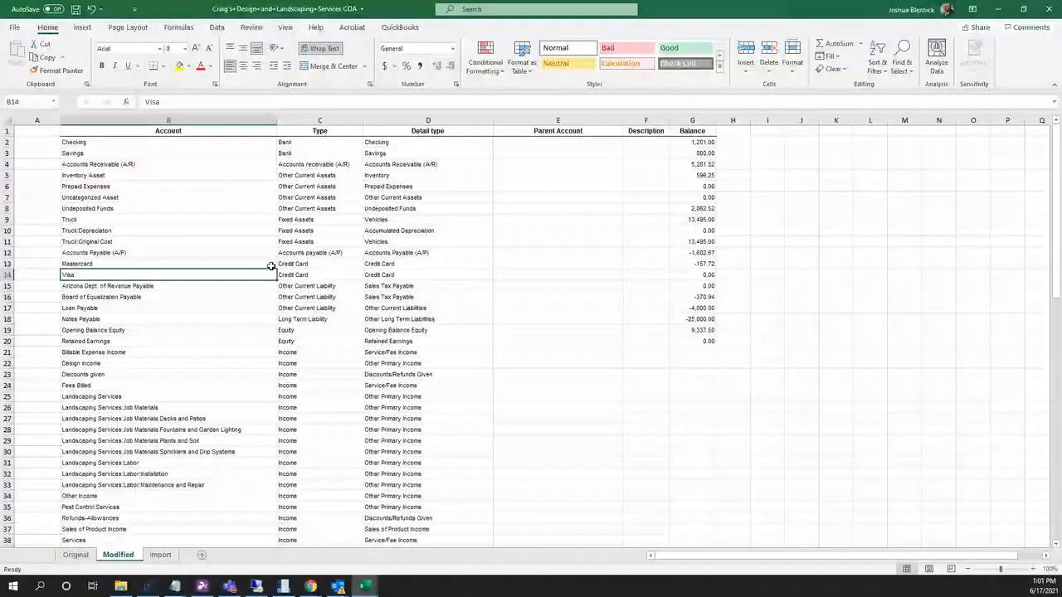
{"action": "key", "text": "ctrl+Page_Up"}
{"action": "left_click", "coordinate": [215, 260]}
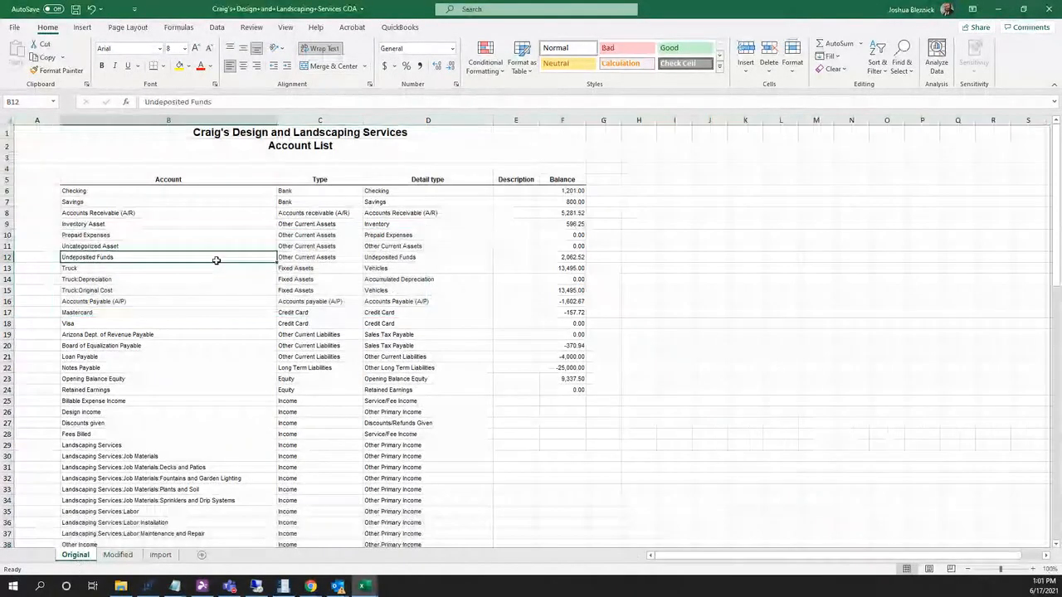
{"action": "left_click", "coordinate": [240, 159]}
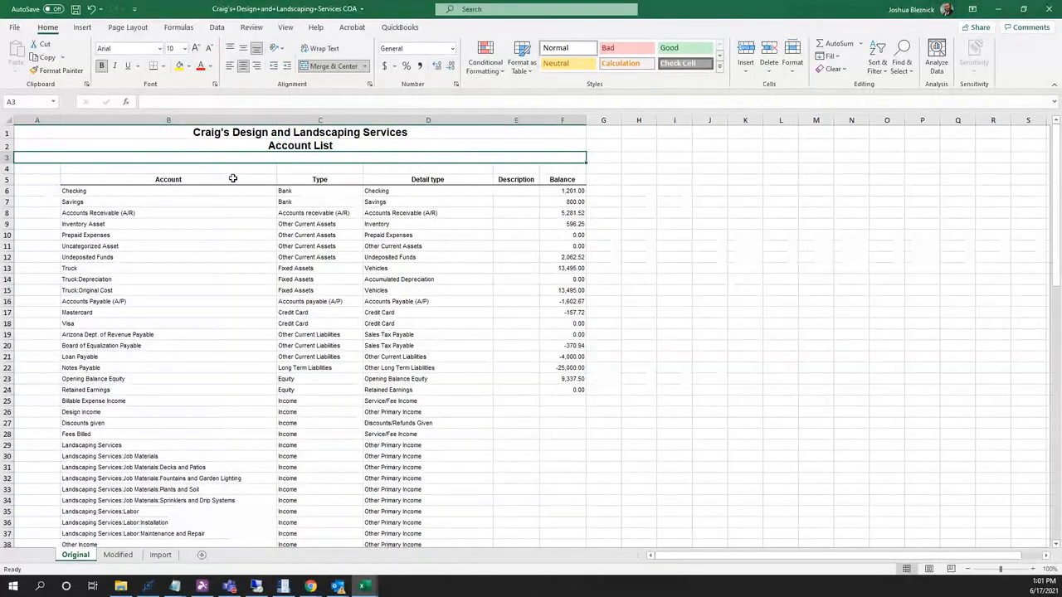
{"action": "left_click", "coordinate": [192, 259]}
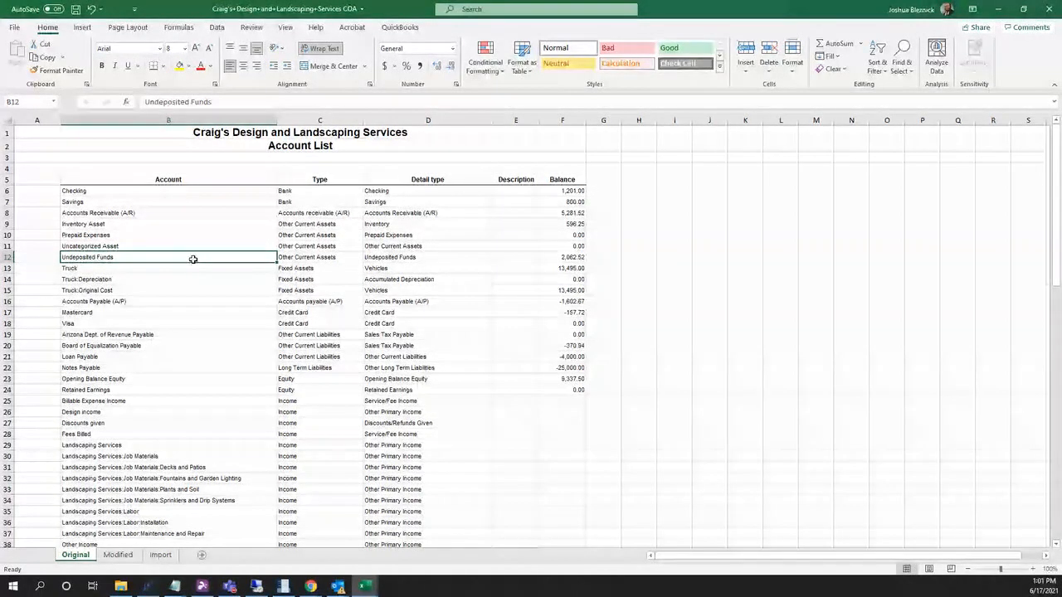
{"action": "scroll", "coordinate": [153, 347], "scroll_direction": "down", "scroll_amount": 2}
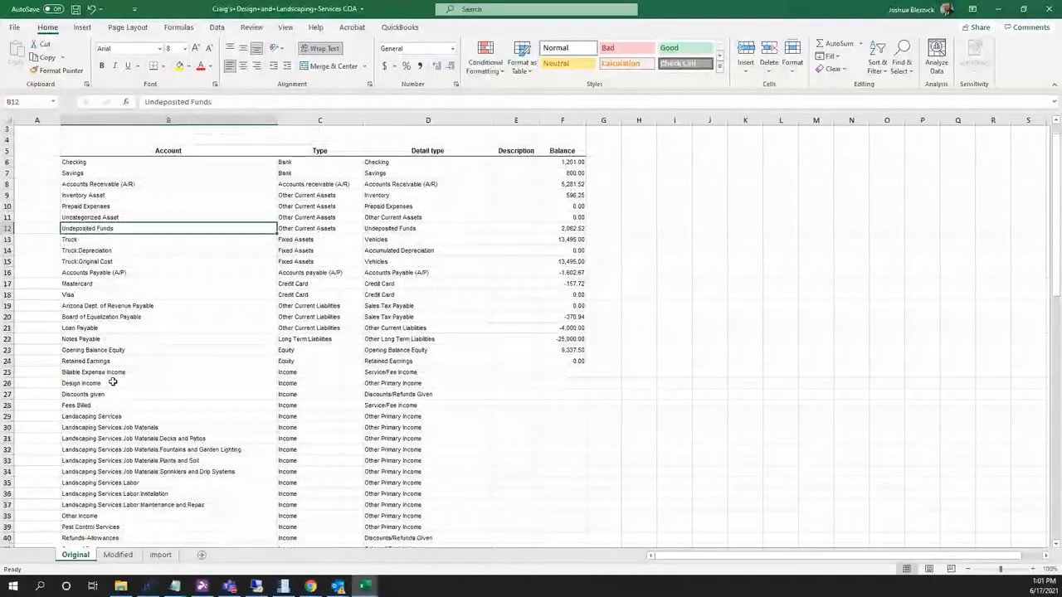
{"action": "left_click", "coordinate": [111, 385]}
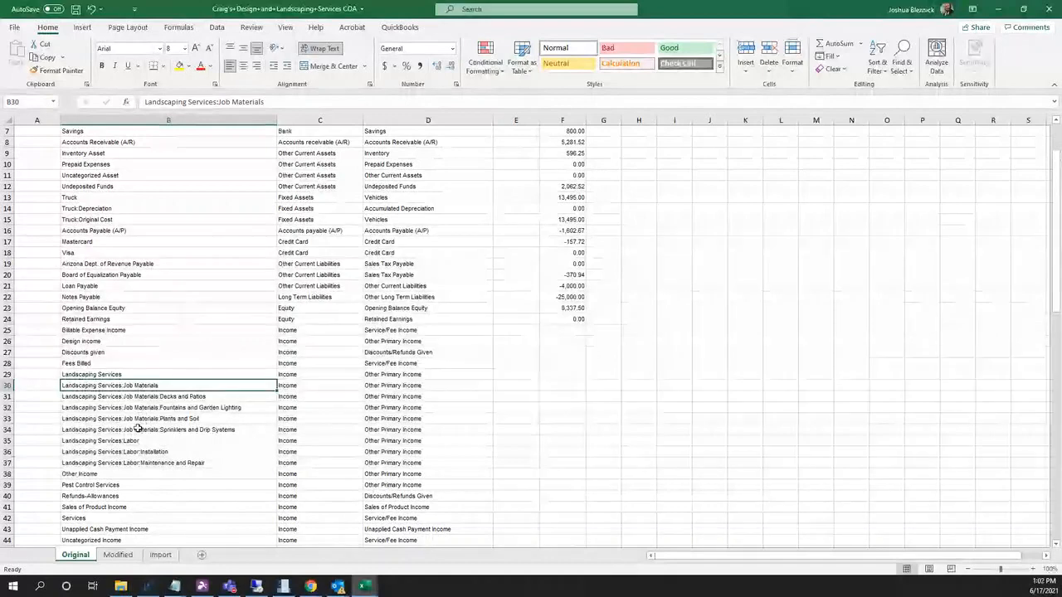
{"action": "scroll", "coordinate": [168, 371], "scroll_direction": "down", "scroll_amount": 3}
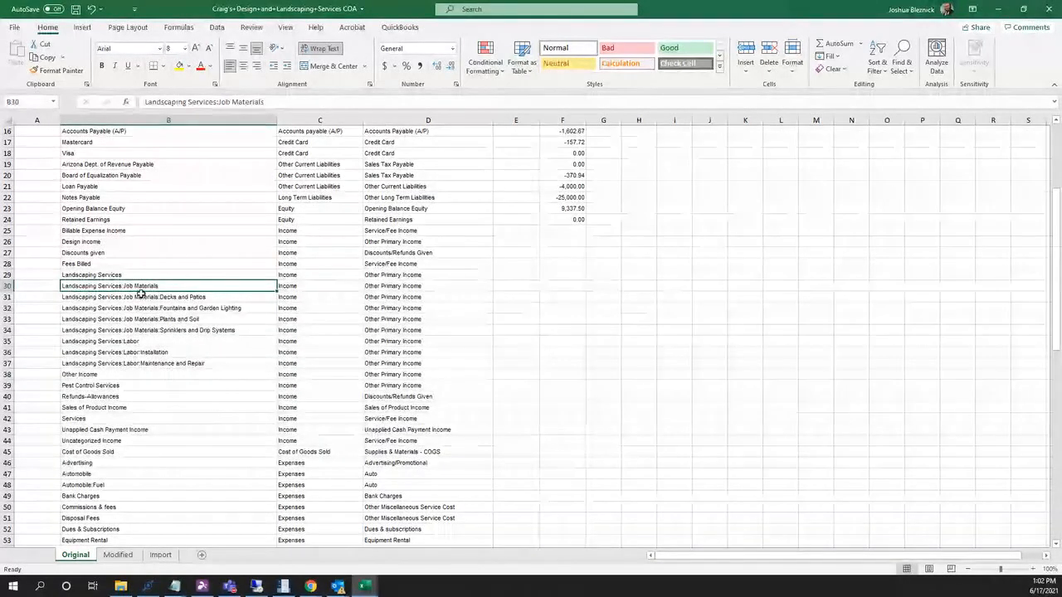
{"action": "left_click", "coordinate": [173, 255]}
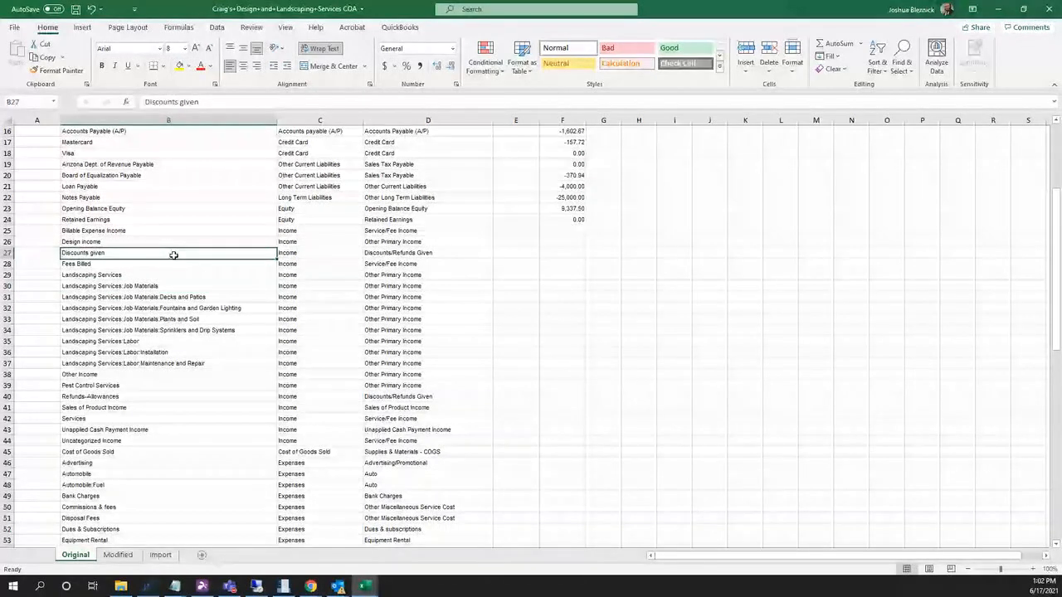
{"action": "left_click", "coordinate": [137, 286]}
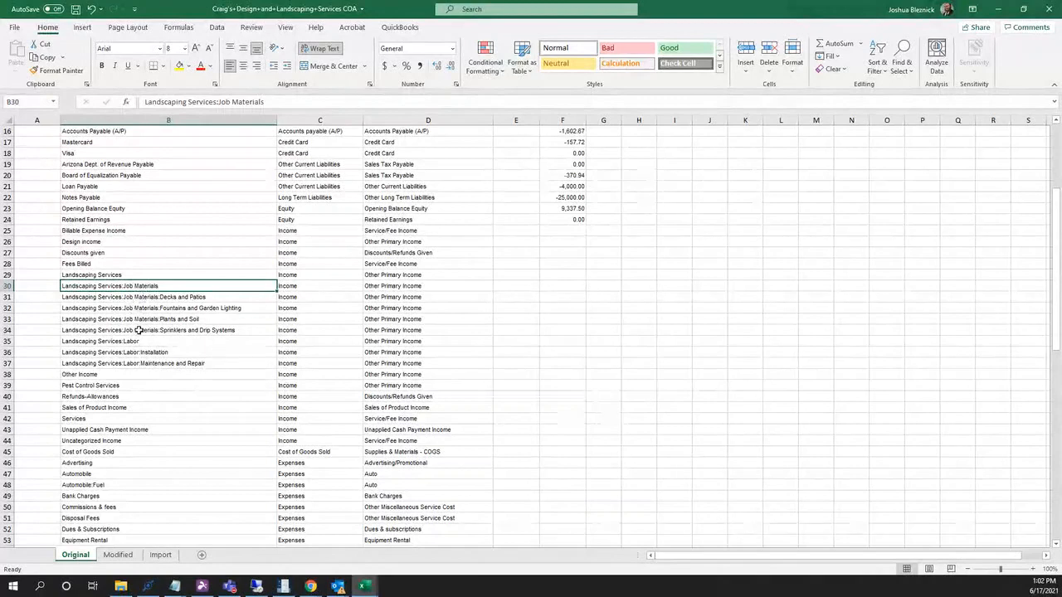
{"action": "left_click", "coordinate": [119, 555]}
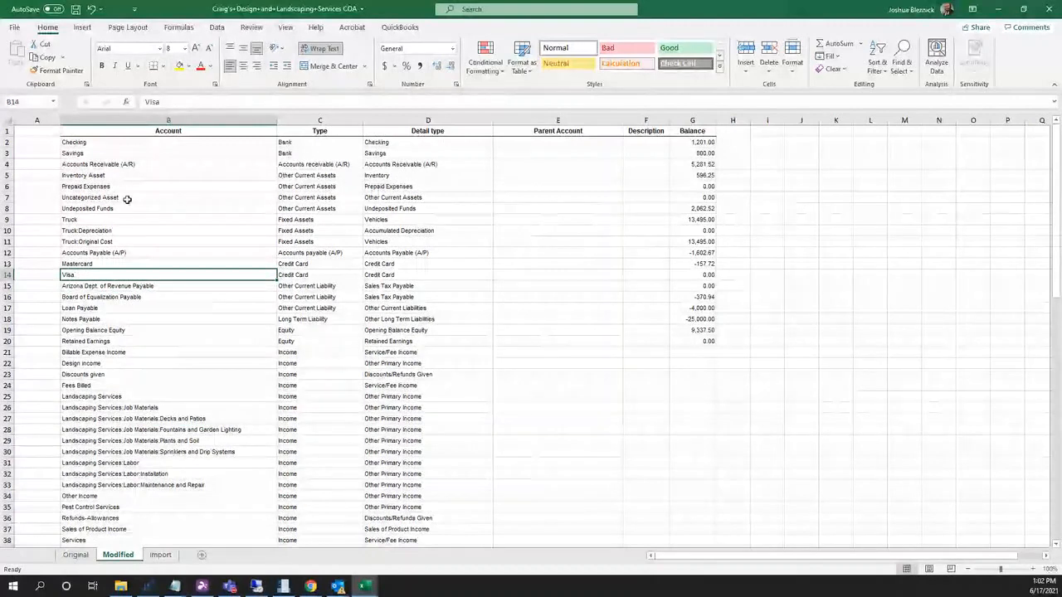
{"action": "left_click", "coordinate": [186, 241]}
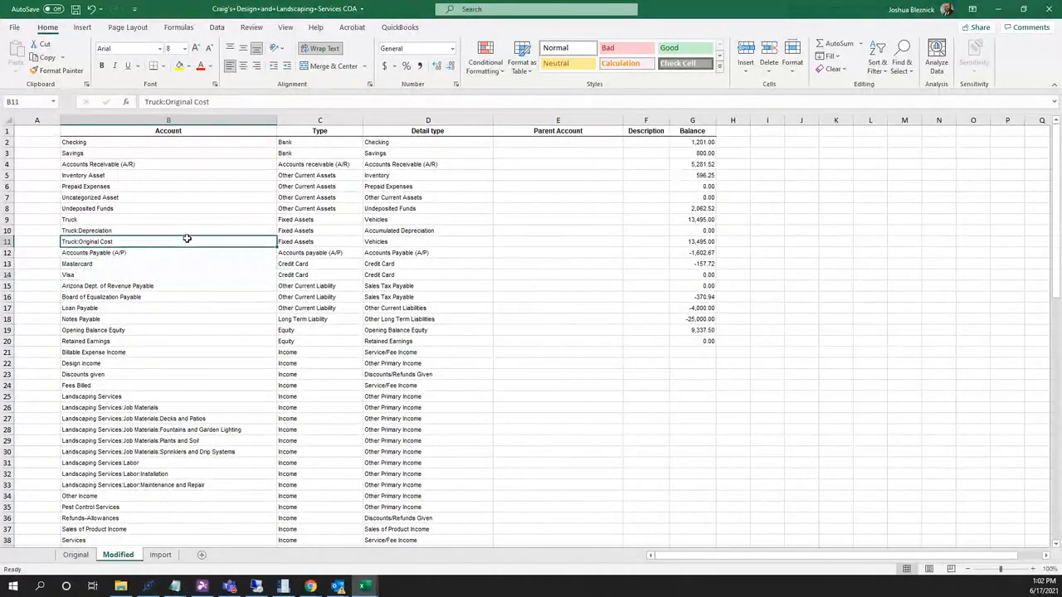
{"action": "left_click", "coordinate": [202, 409]}
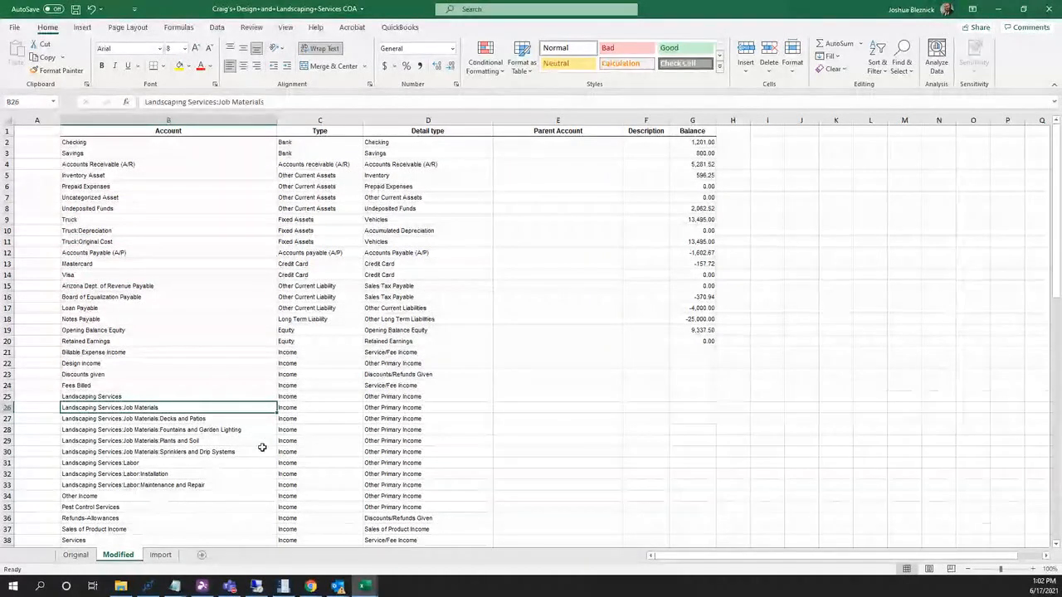
{"action": "left_click", "coordinate": [517, 408]}
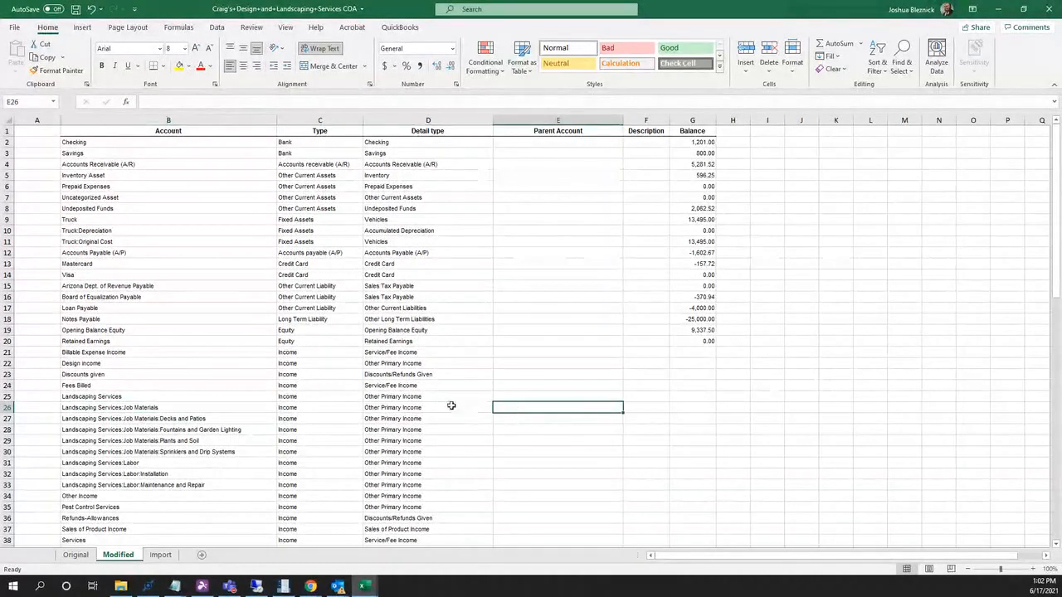
Compare the Import and Modified sheets, checking Job Materials subaccounts and their Parent Account cells.
{"action": "left_click", "coordinate": [162, 555]}
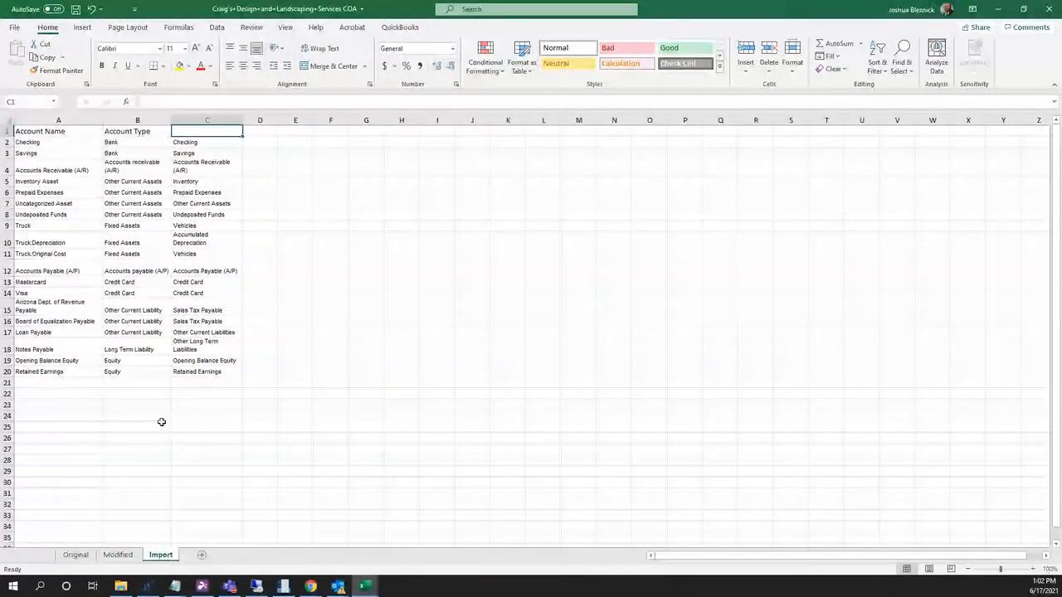
{"action": "left_click", "coordinate": [121, 556]}
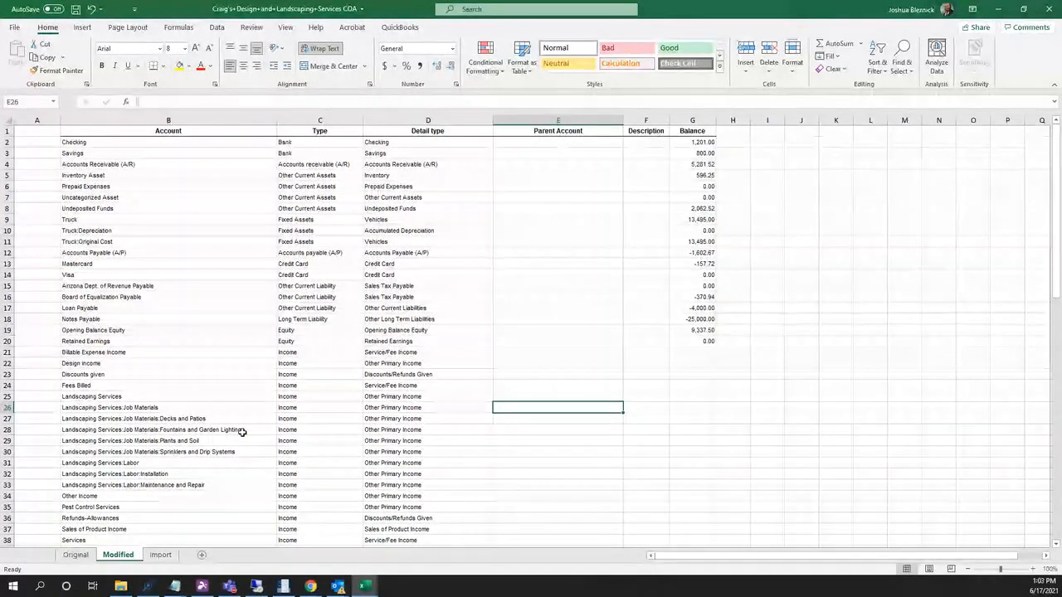
{"action": "key", "text": "Up"}
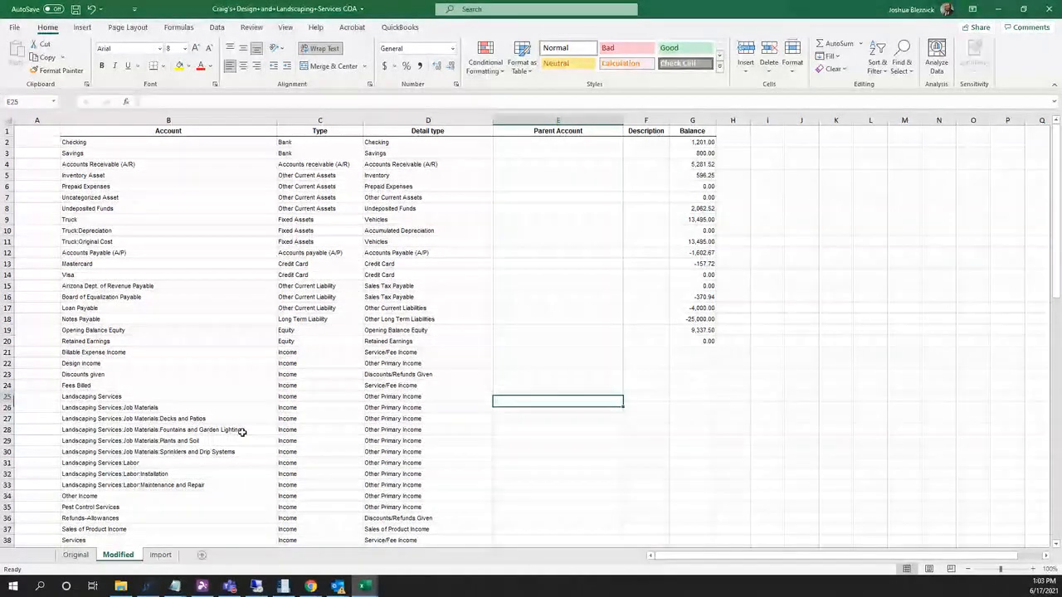
{"action": "key", "text": "Left"}
{"action": "key", "text": "Left"}
{"action": "key", "text": "Left"}
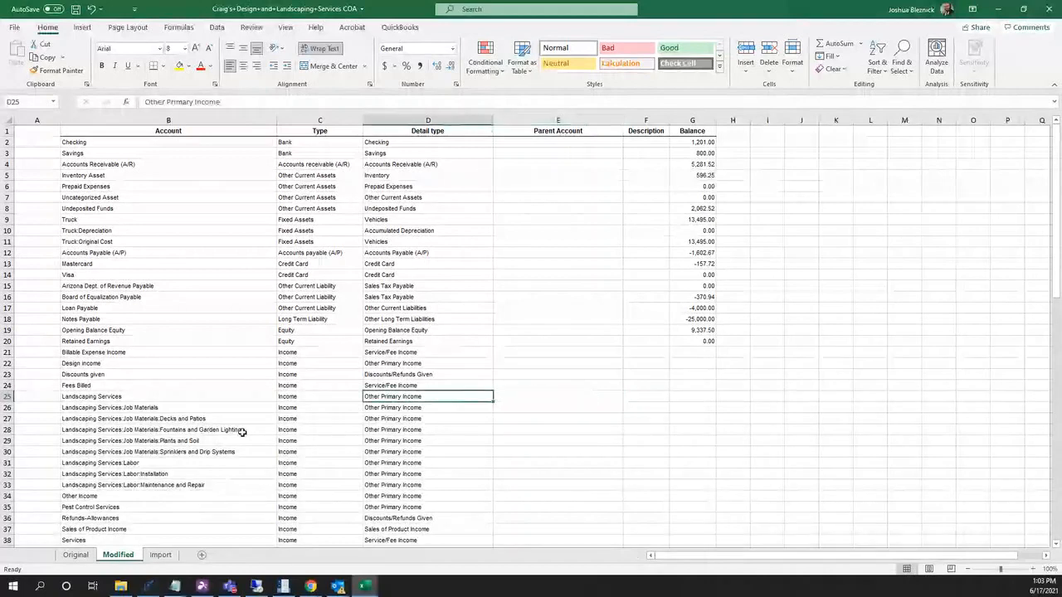
{"action": "key", "text": "Down"}
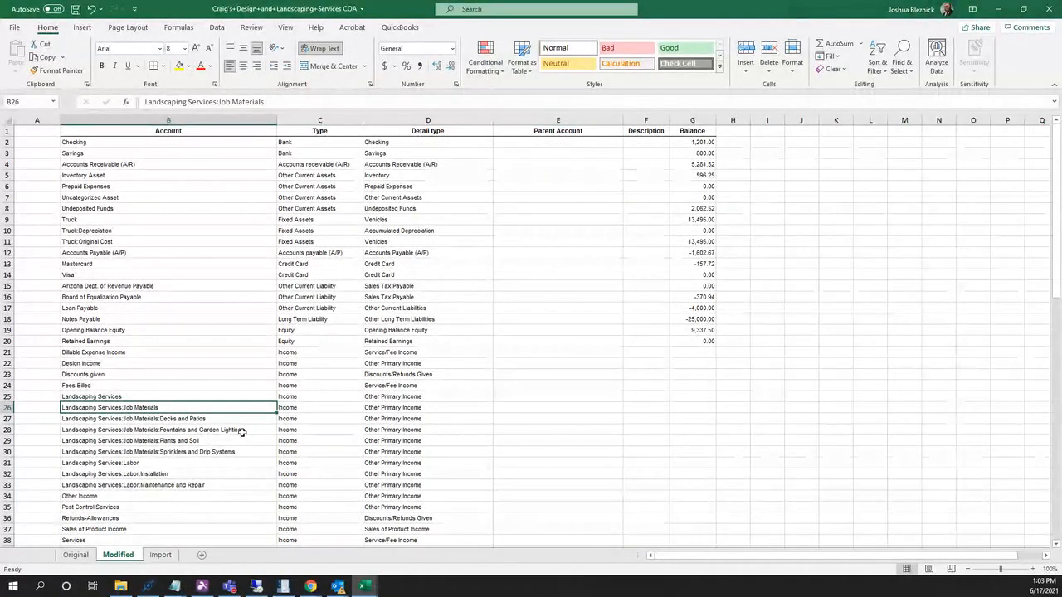
{"action": "key", "text": "Down"}
{"action": "key", "text": "Down"}
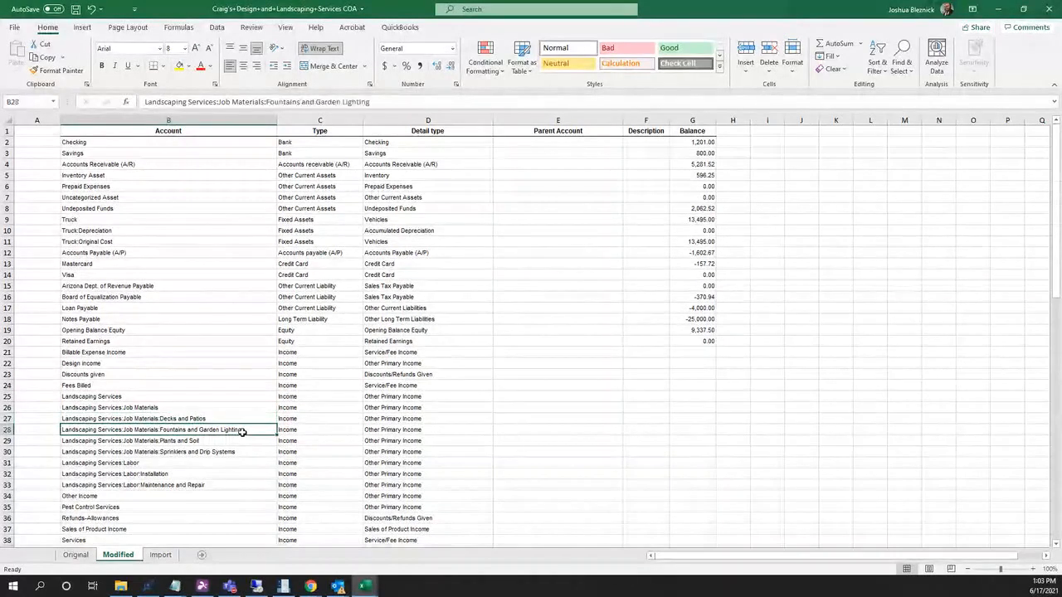
{"action": "key", "text": "Right"}
{"action": "key", "text": "Right"}
{"action": "key", "text": "Right"}
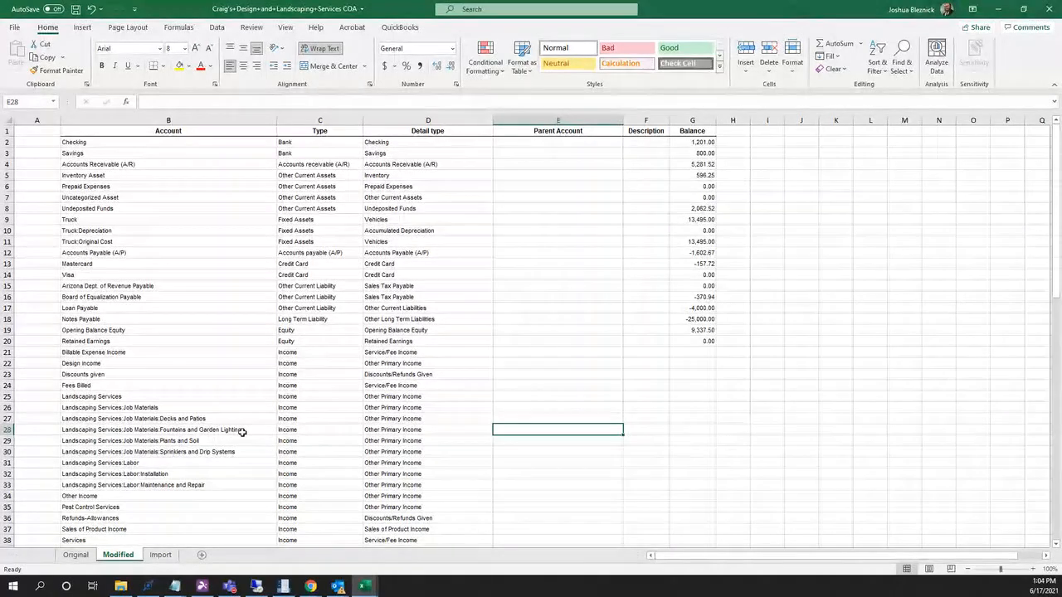
Review the Retained Earnings and Truck:Original Cost accounts, then close the landscaping COA workbook.
{"action": "left_click", "coordinate": [266, 342]}
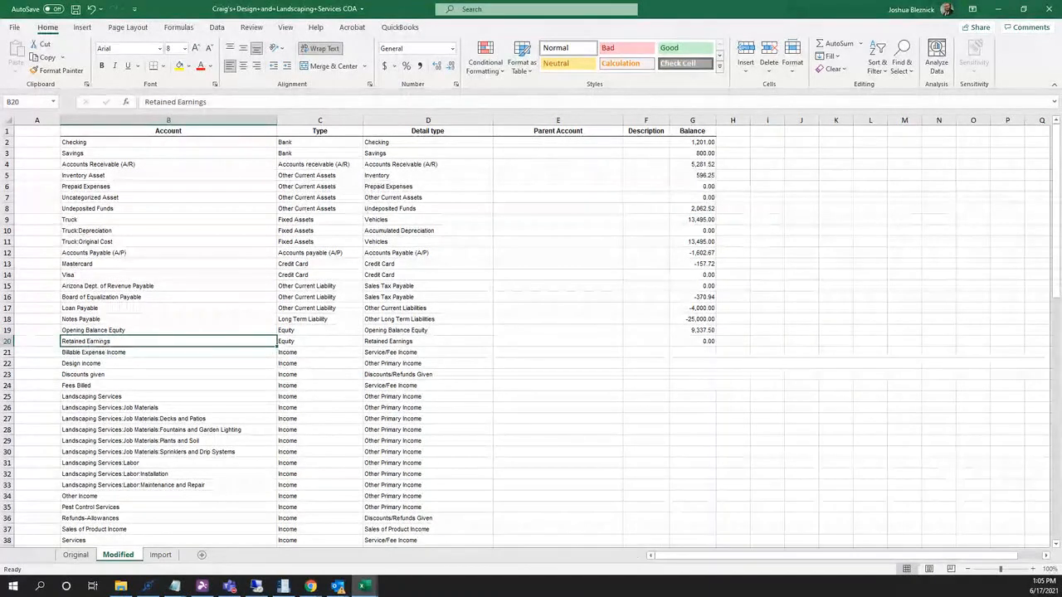
{"action": "key", "text": "alt+Tab"}
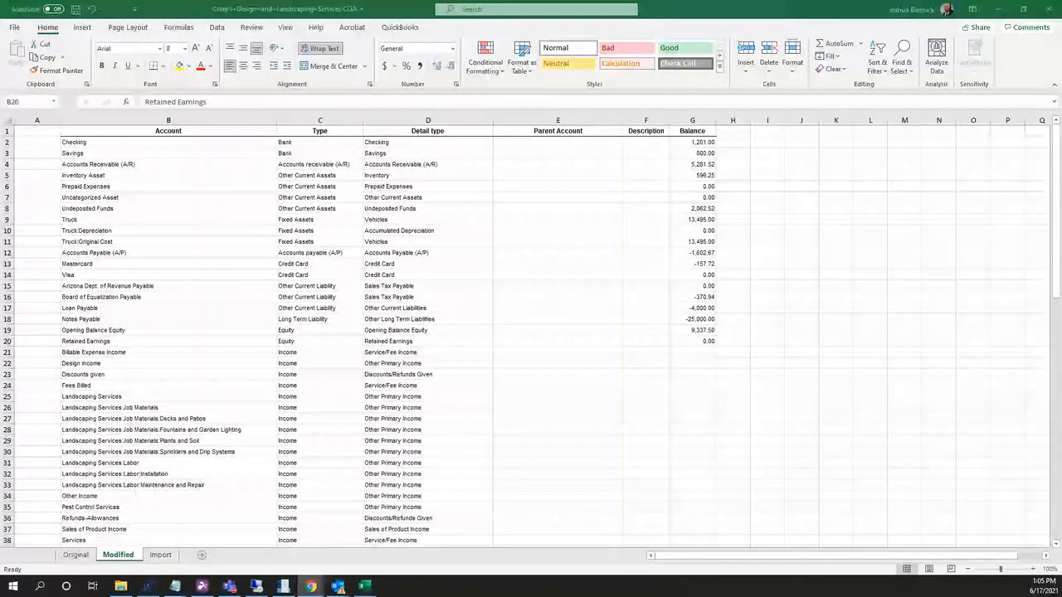
{"action": "key", "text": "alt+Tab"}
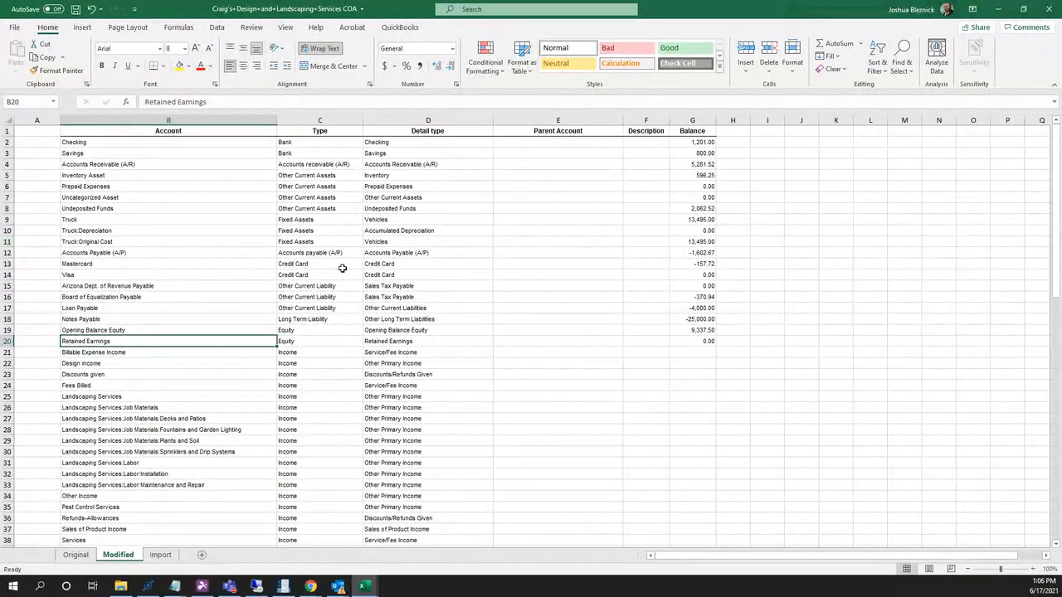
{"action": "left_click", "coordinate": [163, 244]}
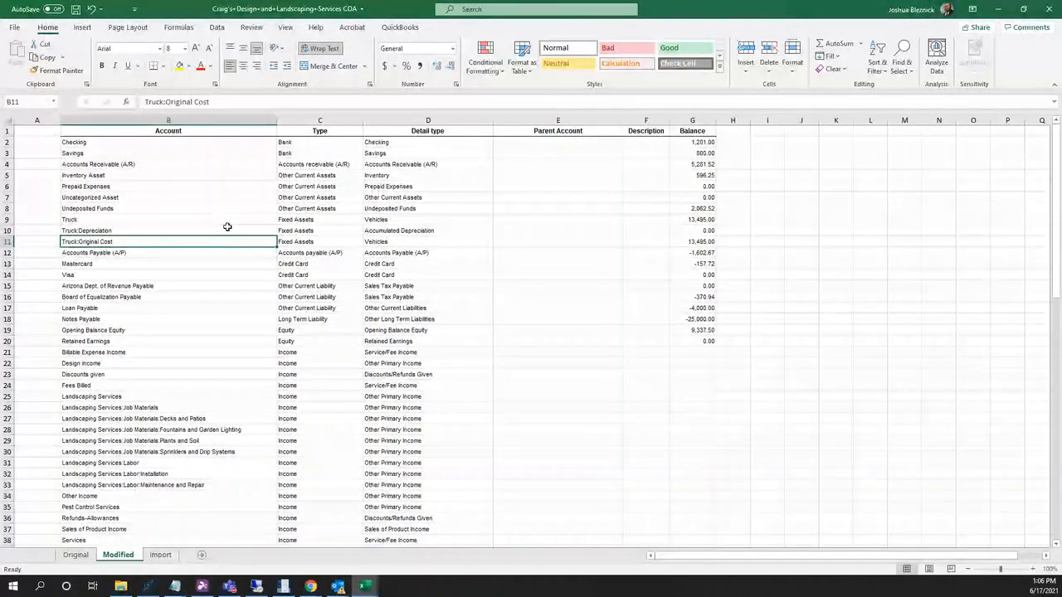
{"action": "left_click", "coordinate": [1050, 10]}
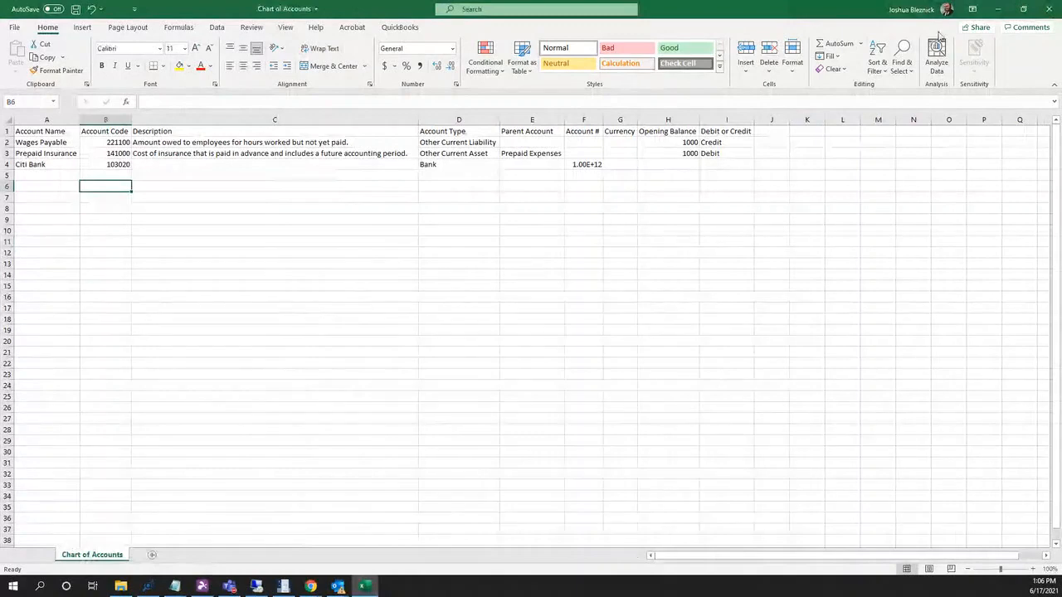
Close Excel without saving Chart of Accounts.csv and dismiss the File Explorer window.
{"action": "left_click", "coordinate": [1050, 10]}
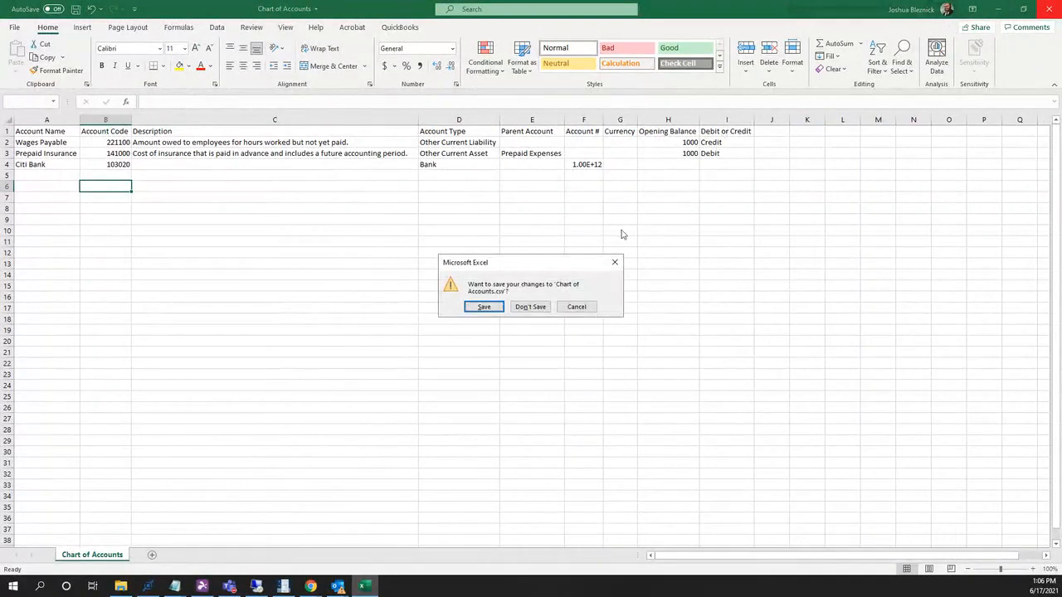
{"action": "left_click", "coordinate": [530, 307]}
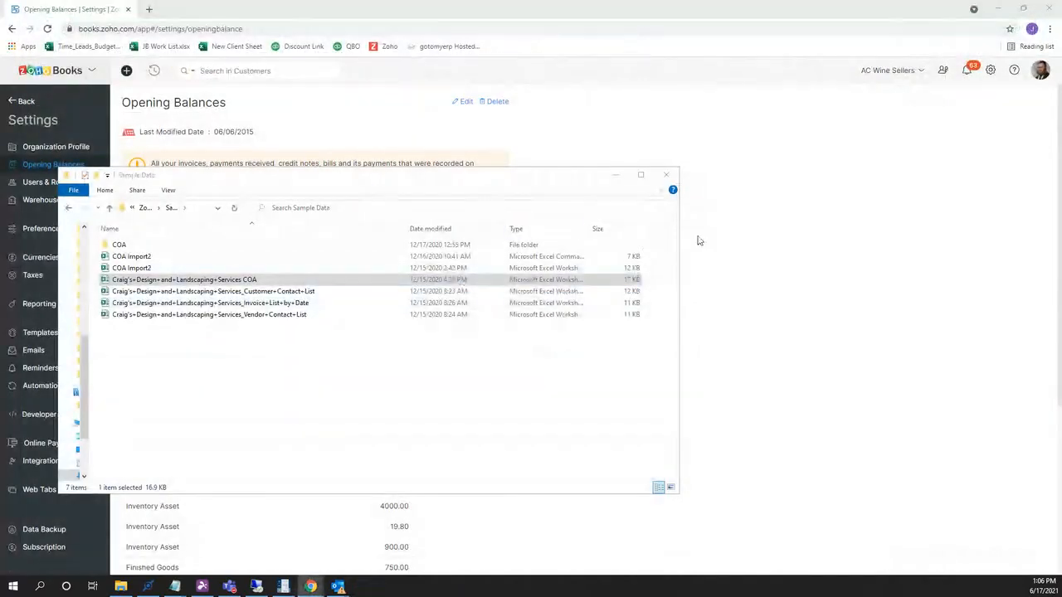
{"action": "left_click", "coordinate": [729, 231]}
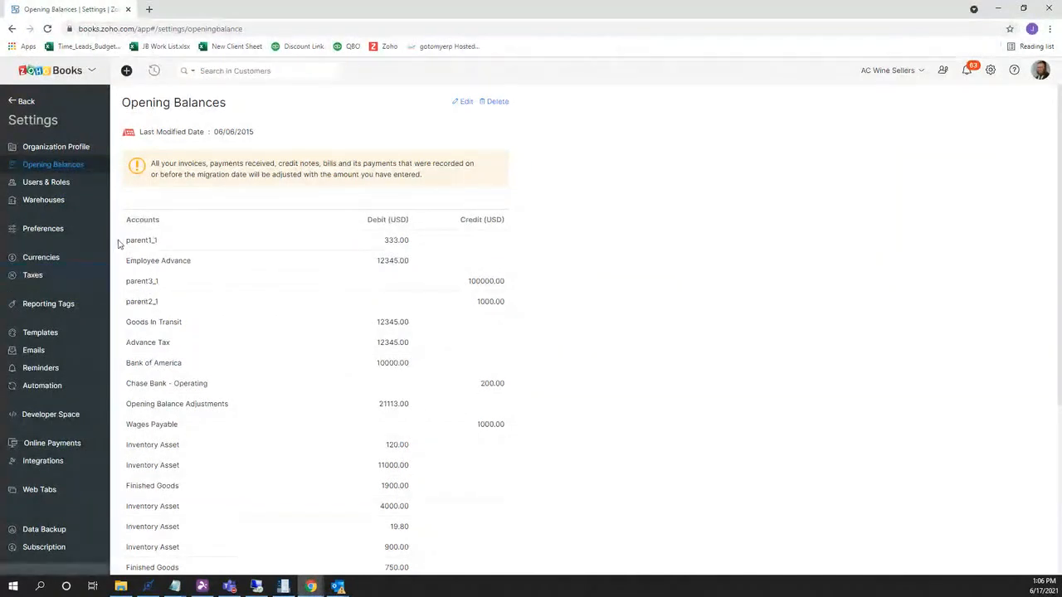
Go to Accountant > Chart of Accounts and show its import and export options.
{"action": "left_click", "coordinate": [40, 333]}
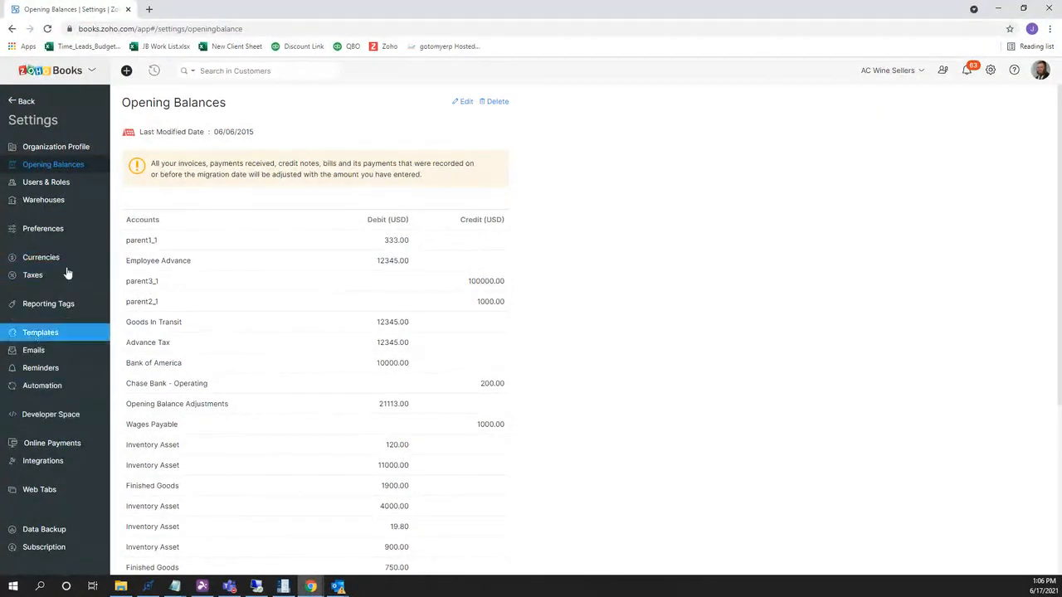
{"action": "left_click", "coordinate": [23, 101]}
{"action": "left_click", "coordinate": [52, 424]}
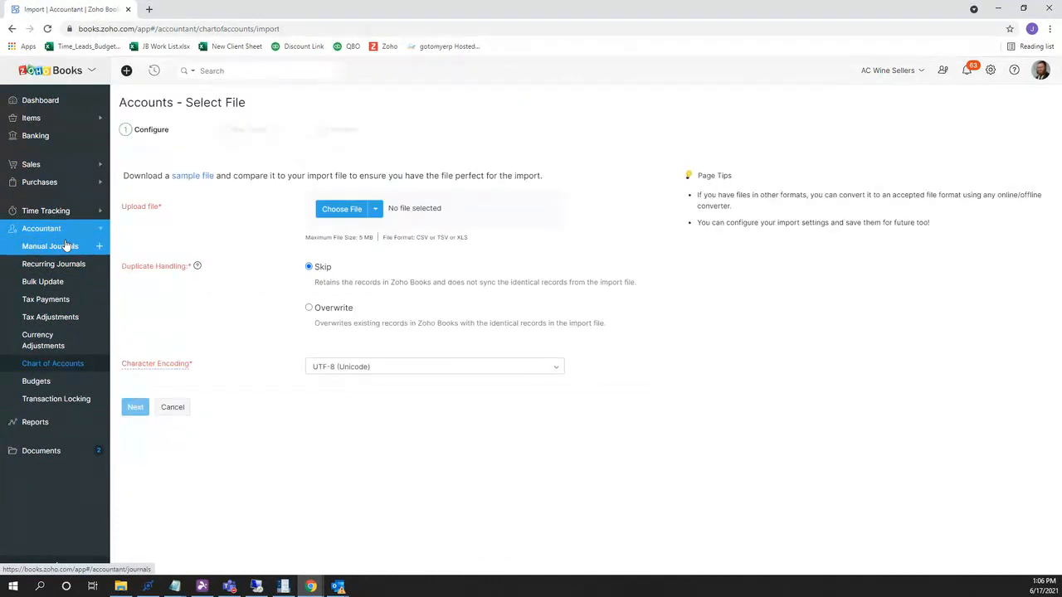
{"action": "left_click", "coordinate": [82, 366]}
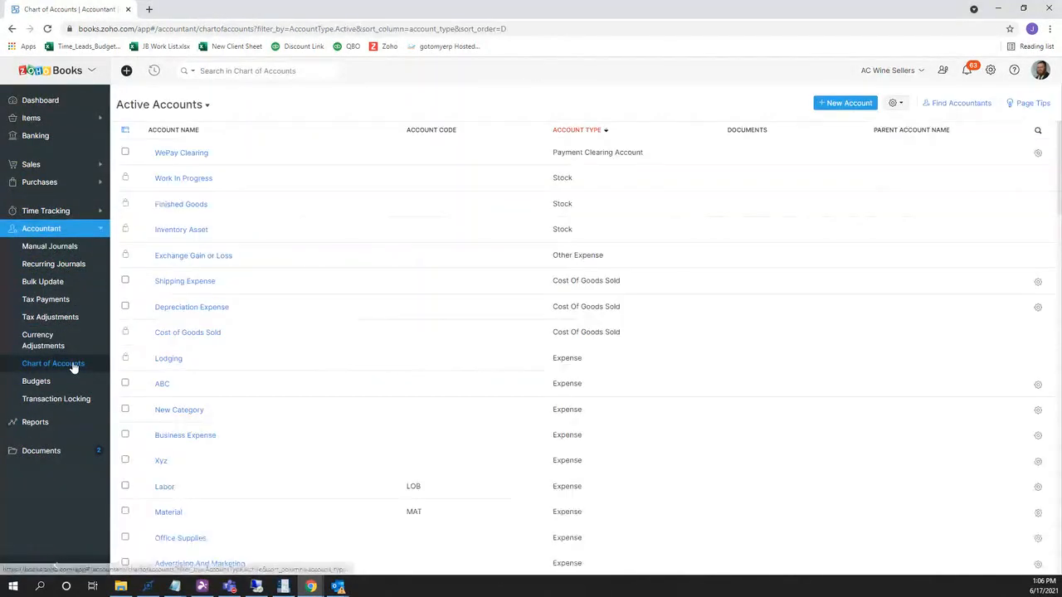
{"action": "left_click", "coordinate": [896, 103]}
Start the accounts import with the landscaping company's xlsx COA workbook from Sample Data.
{"action": "left_click", "coordinate": [878, 125]}
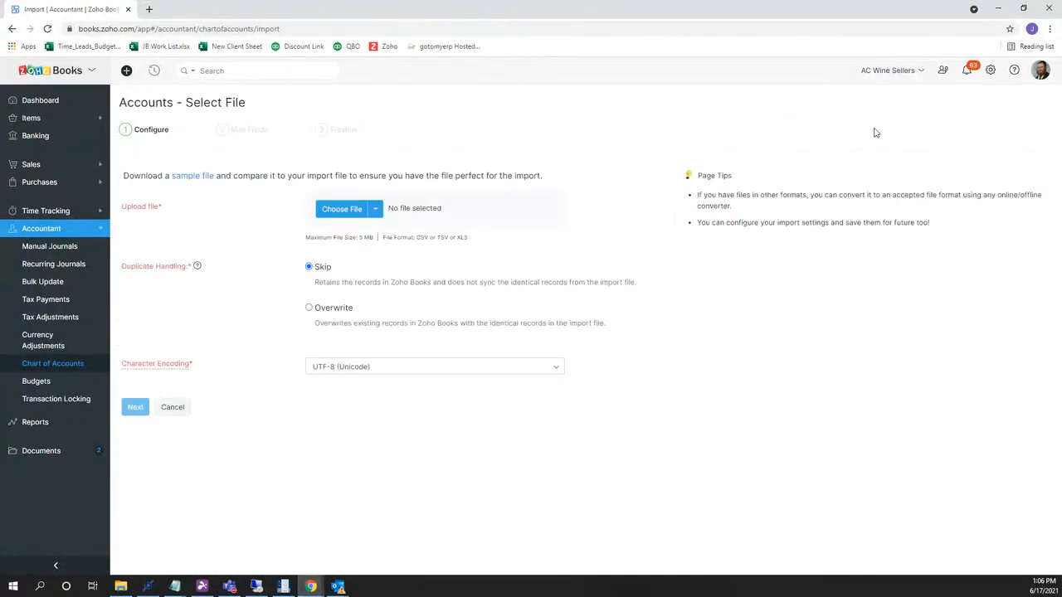
{"action": "left_click", "coordinate": [375, 209]}
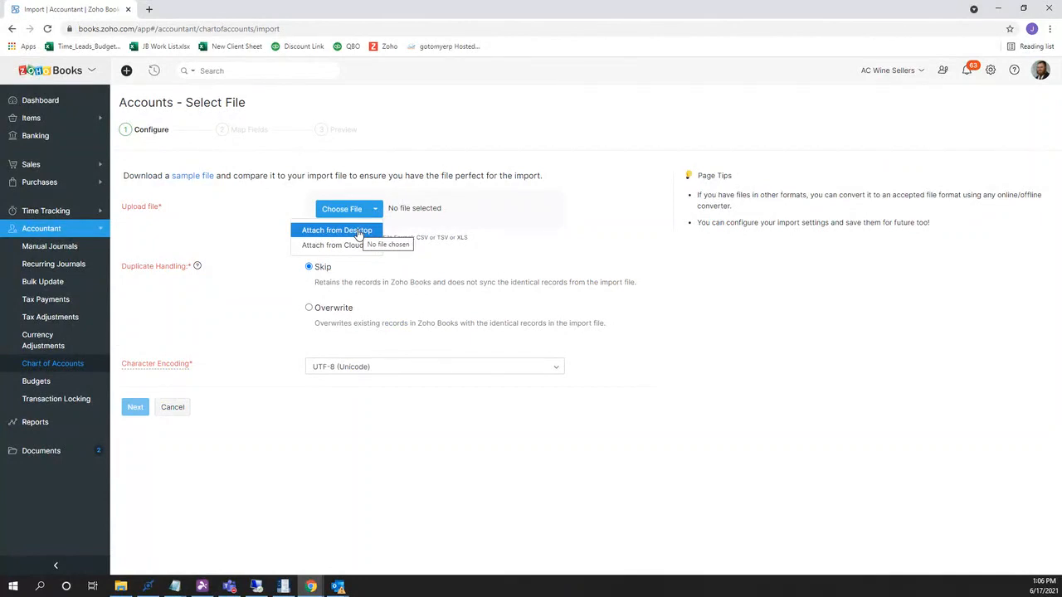
{"action": "left_click", "coordinate": [352, 209]}
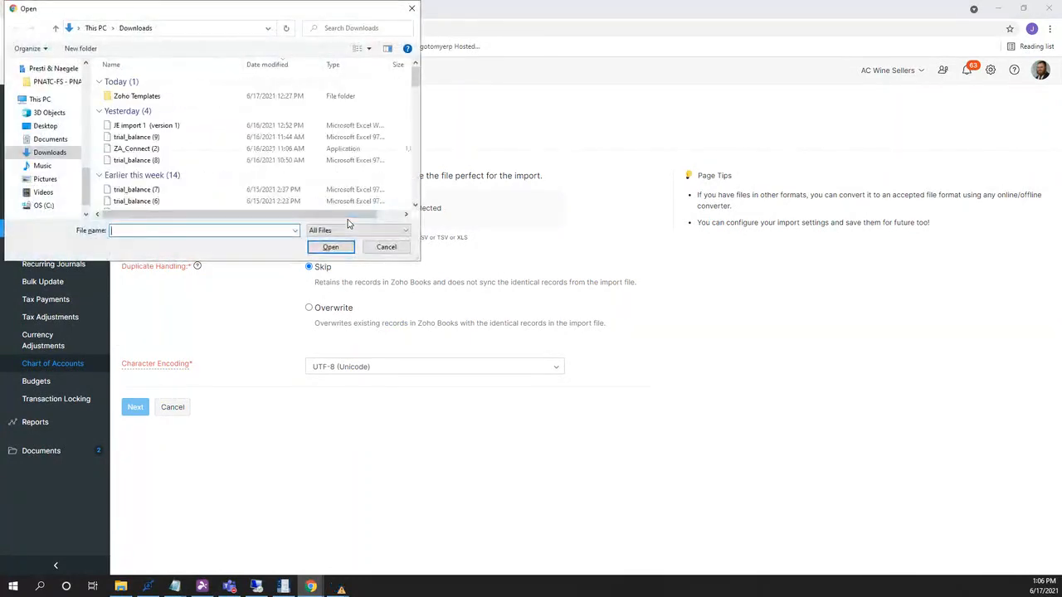
{"action": "double_click", "coordinate": [139, 96]}
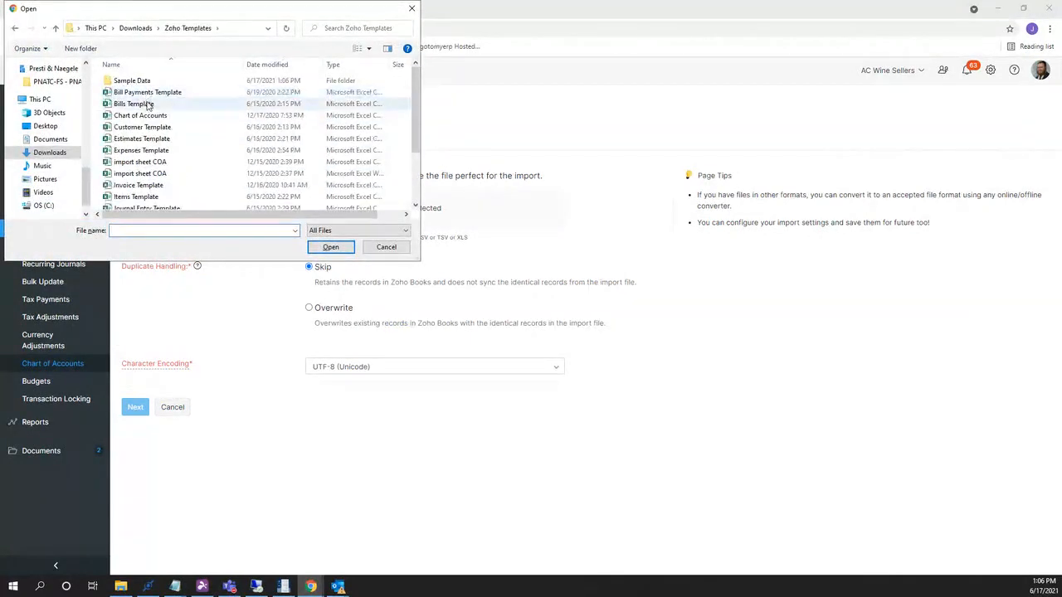
{"action": "double_click", "coordinate": [133, 81]}
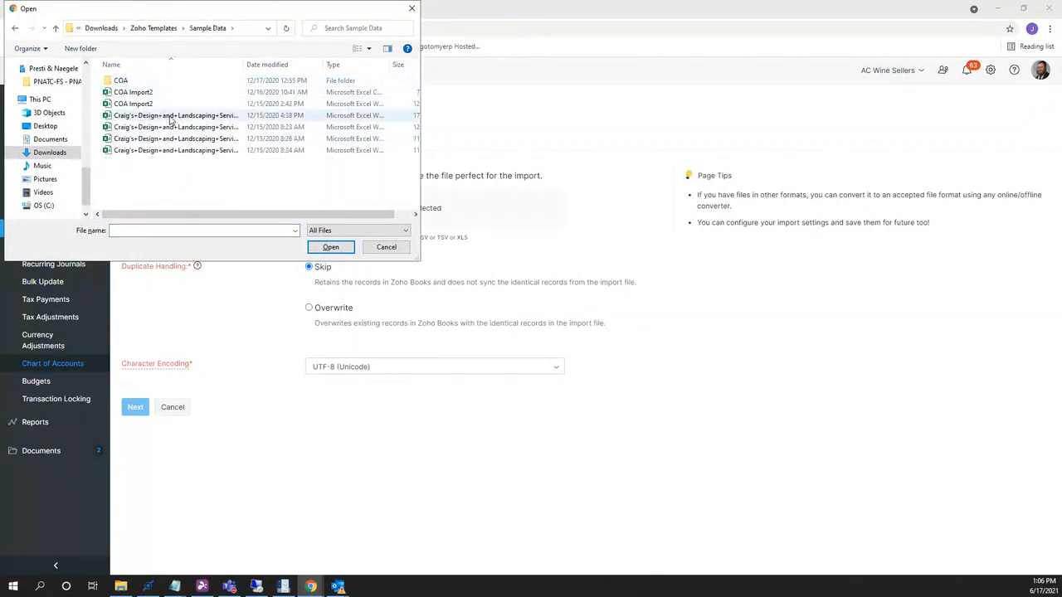
{"action": "left_click", "coordinate": [171, 118]}
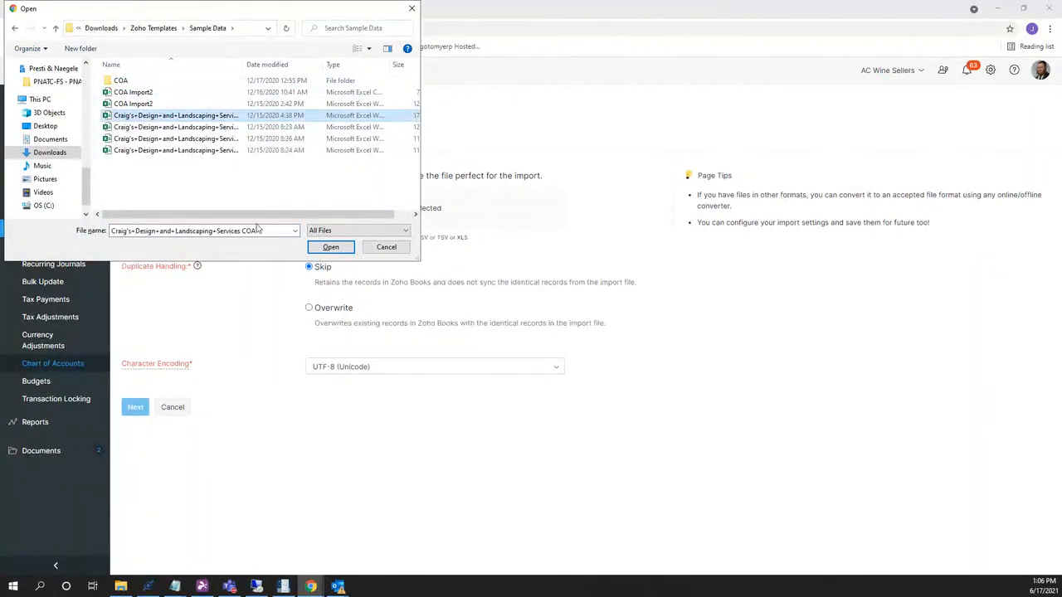
{"action": "left_click", "coordinate": [325, 249]}
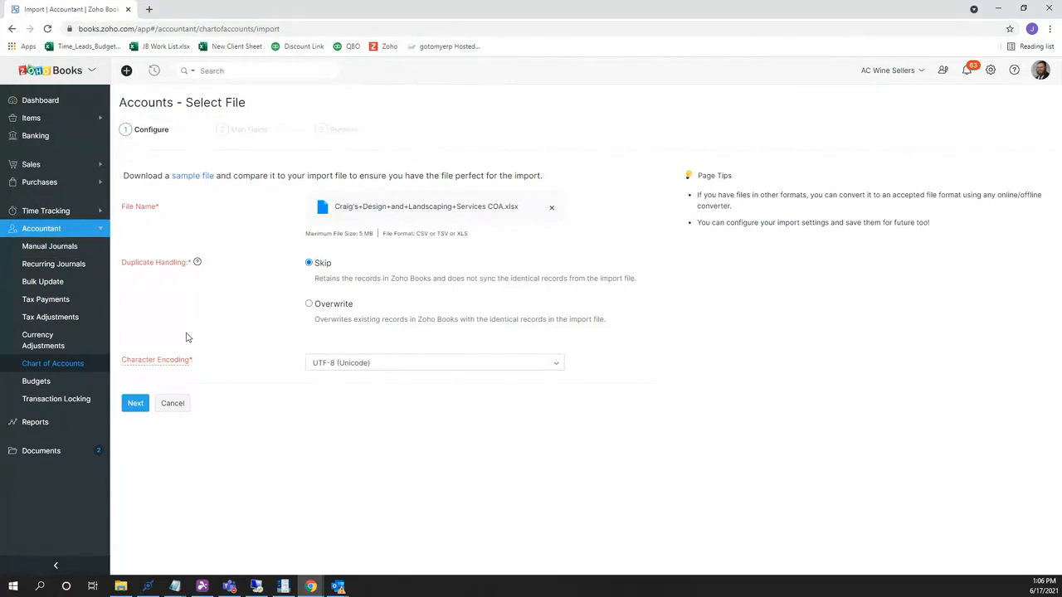
{"action": "left_click", "coordinate": [136, 404]}
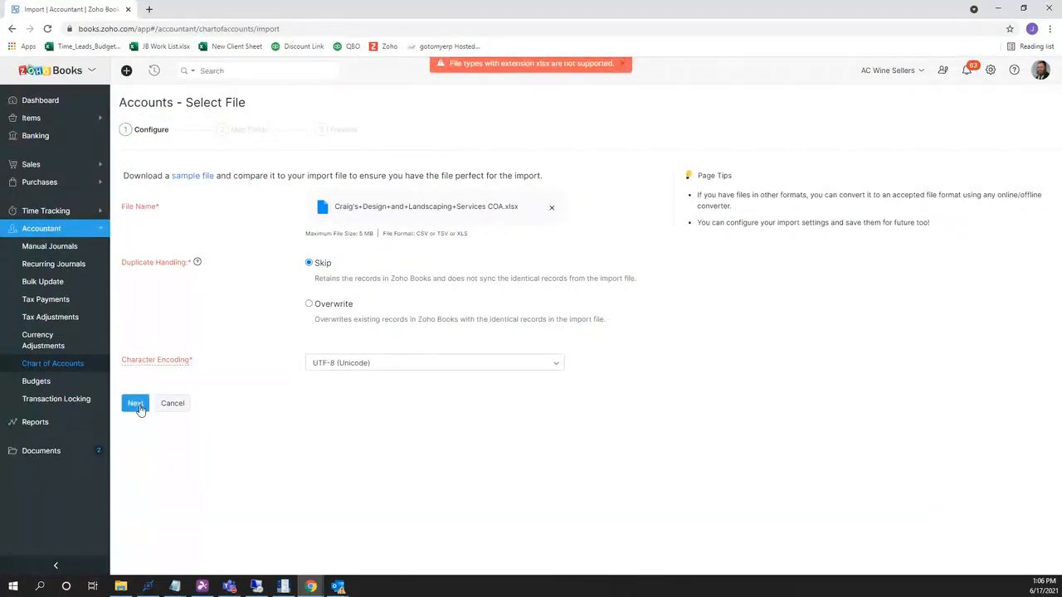
Replace the rejected xlsx file with COA Import2.csv.
{"action": "left_click", "coordinate": [553, 209]}
{"action": "left_click", "coordinate": [363, 215]}
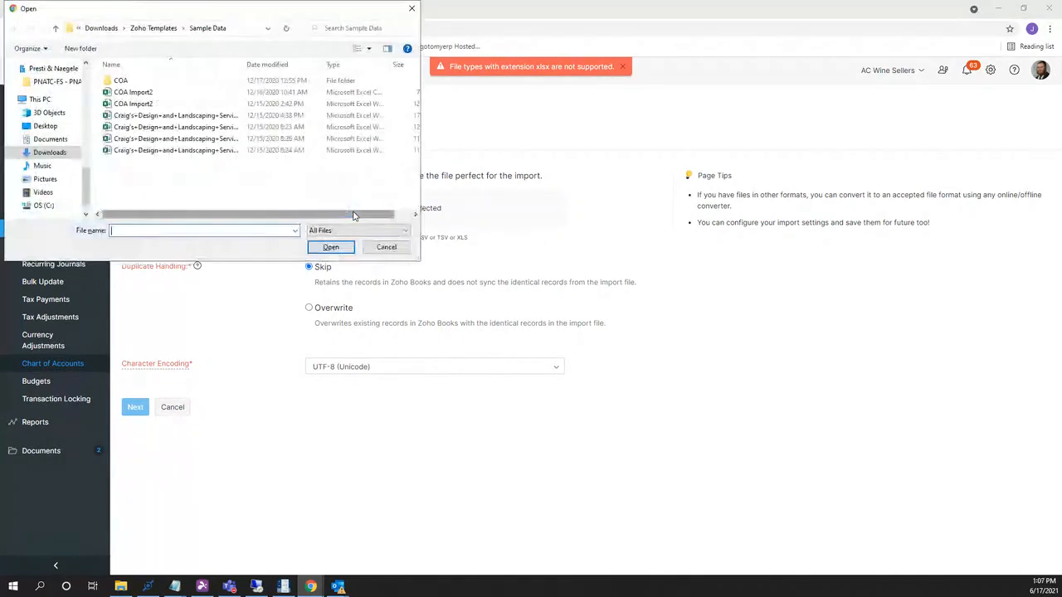
{"action": "left_click", "coordinate": [235, 96]}
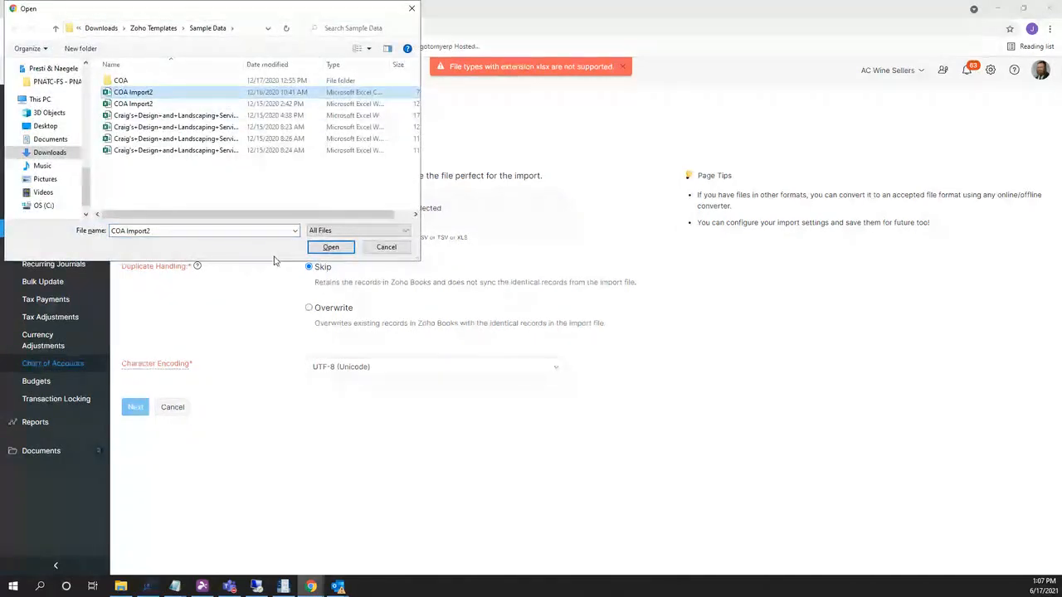
{"action": "left_click", "coordinate": [330, 247]}
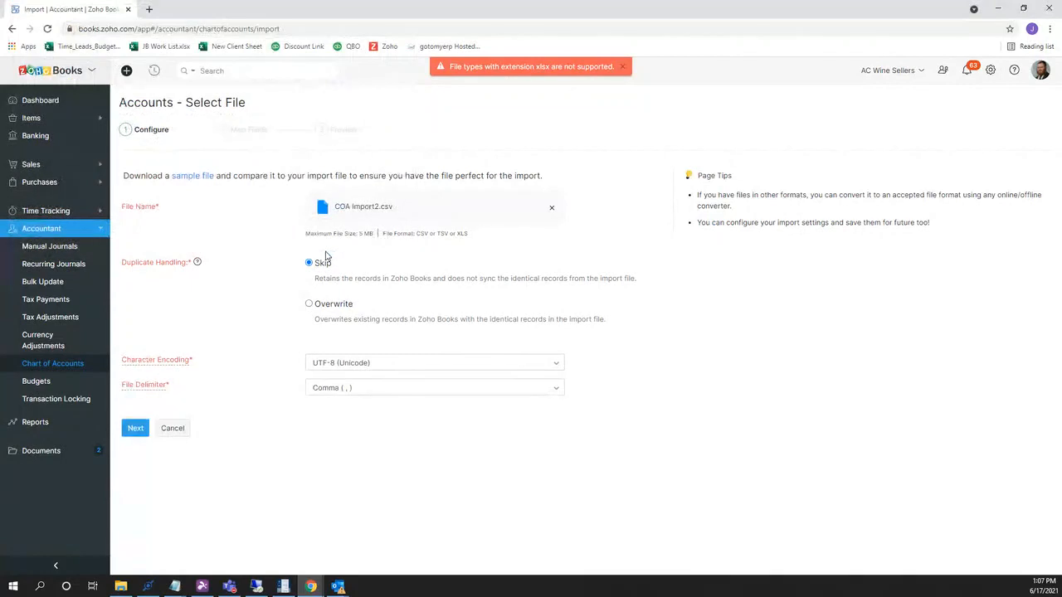
Continue to the field mapping step and look over the fields to map.
{"action": "left_click", "coordinate": [138, 428]}
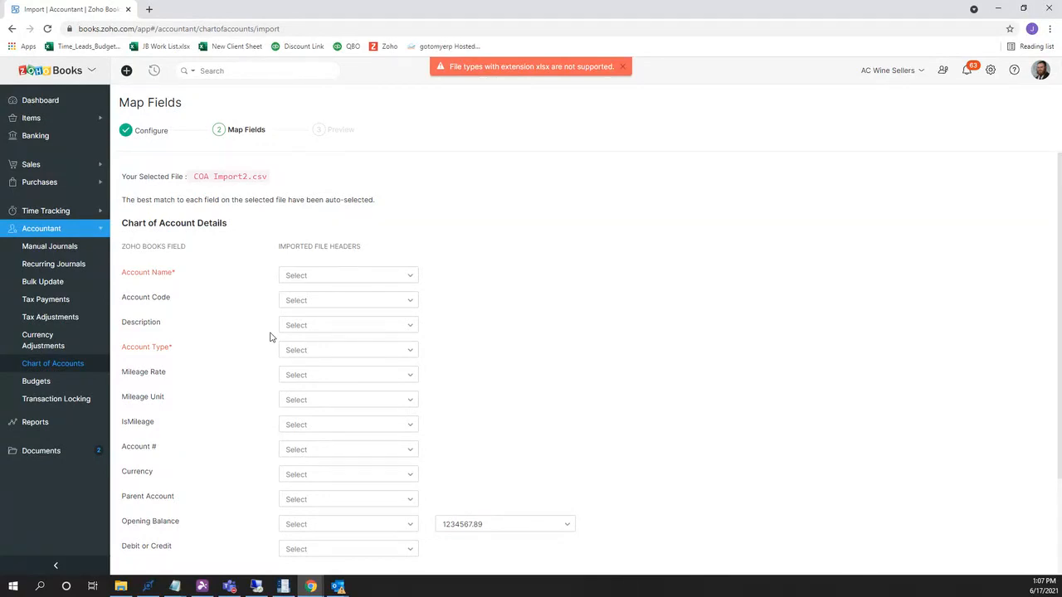
{"action": "scroll", "coordinate": [272, 338], "scroll_direction": "down", "scroll_amount": 3}
{"action": "scroll", "coordinate": [272, 337], "scroll_direction": "up", "scroll_amount": 3}
{"action": "scroll", "coordinate": [270, 336], "scroll_direction": "down", "scroll_amount": 3}
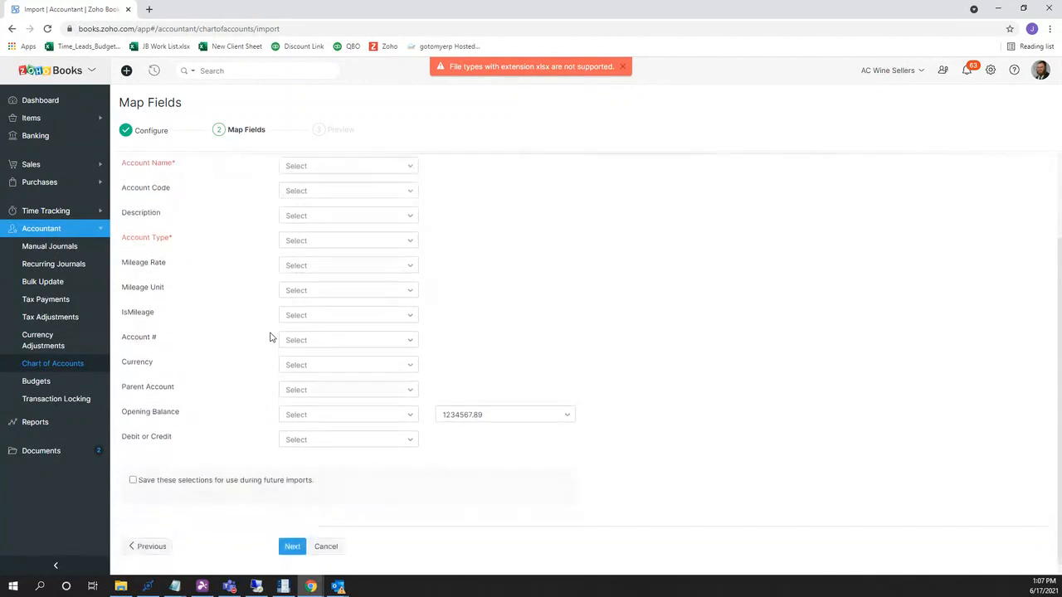
{"action": "scroll", "coordinate": [270, 337], "scroll_direction": "up", "scroll_amount": 3}
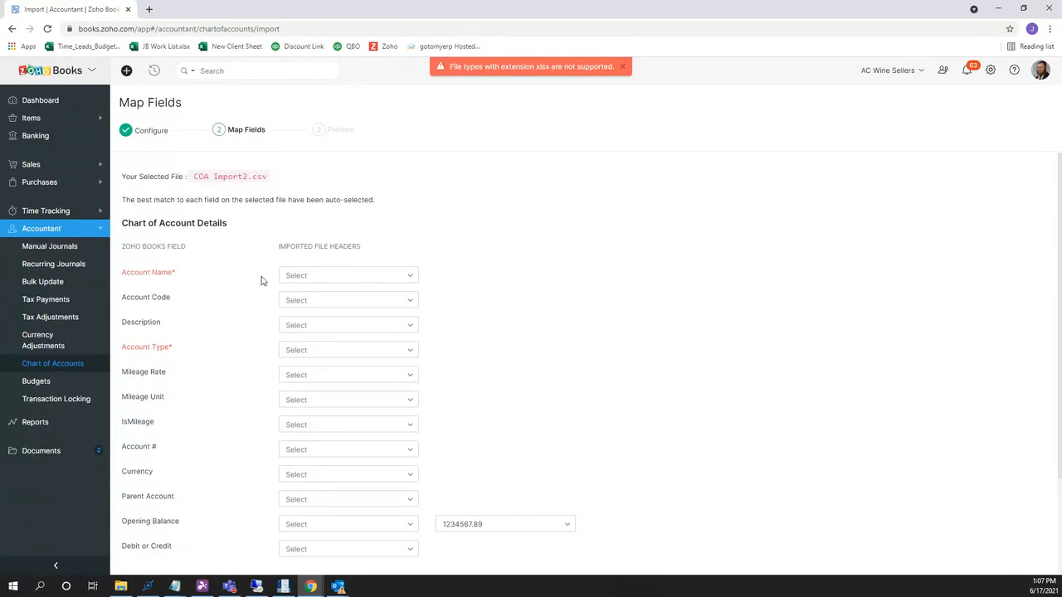
Map Account Name to Account and Account Type to Type, then preview 77 of 92 accounts ready.
{"action": "left_click", "coordinate": [298, 277]}
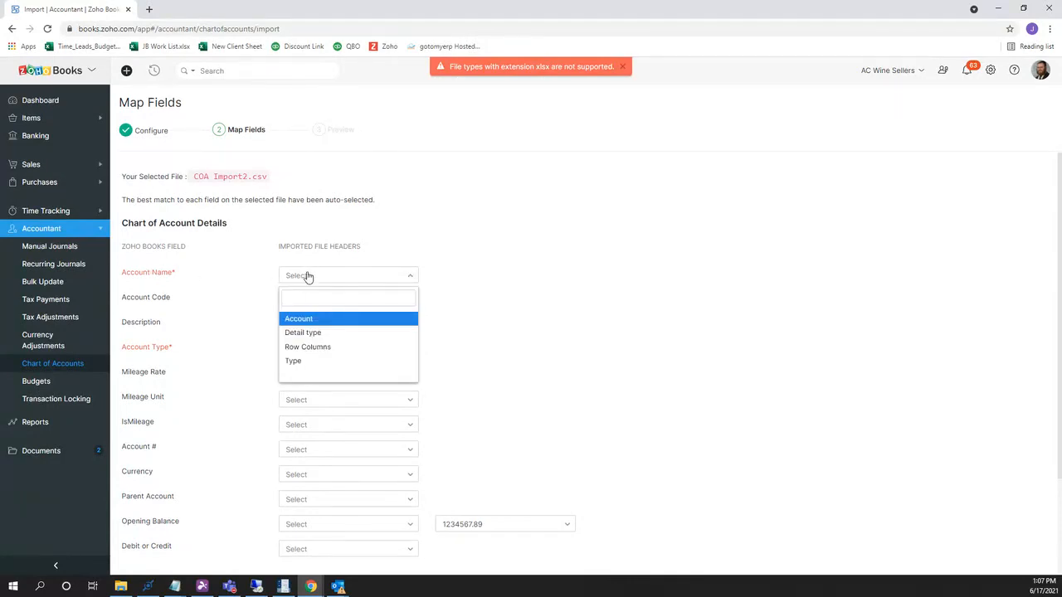
{"action": "left_click", "coordinate": [342, 325]}
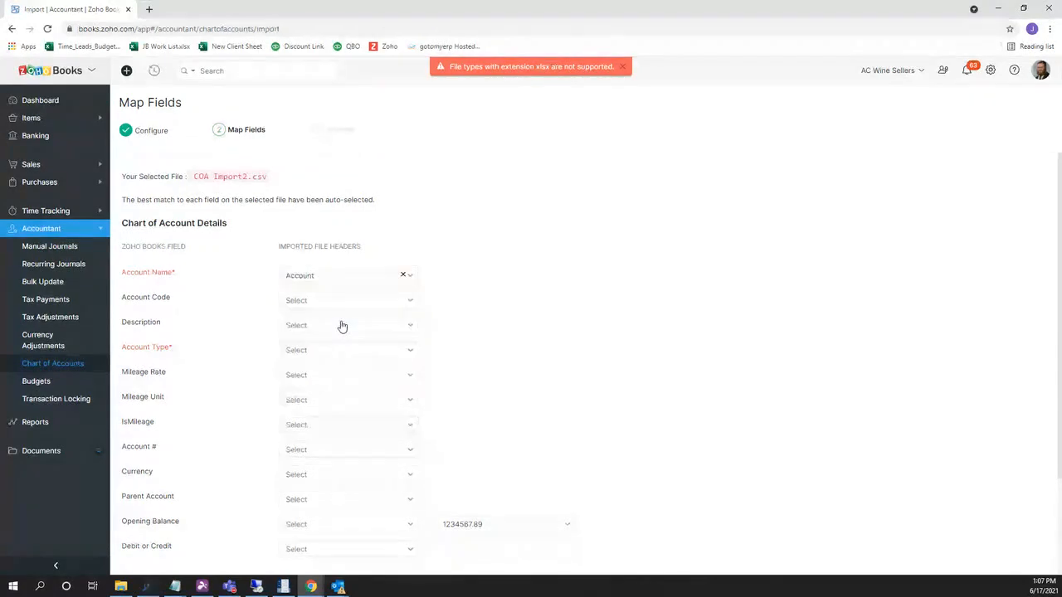
{"action": "left_click", "coordinate": [323, 355]}
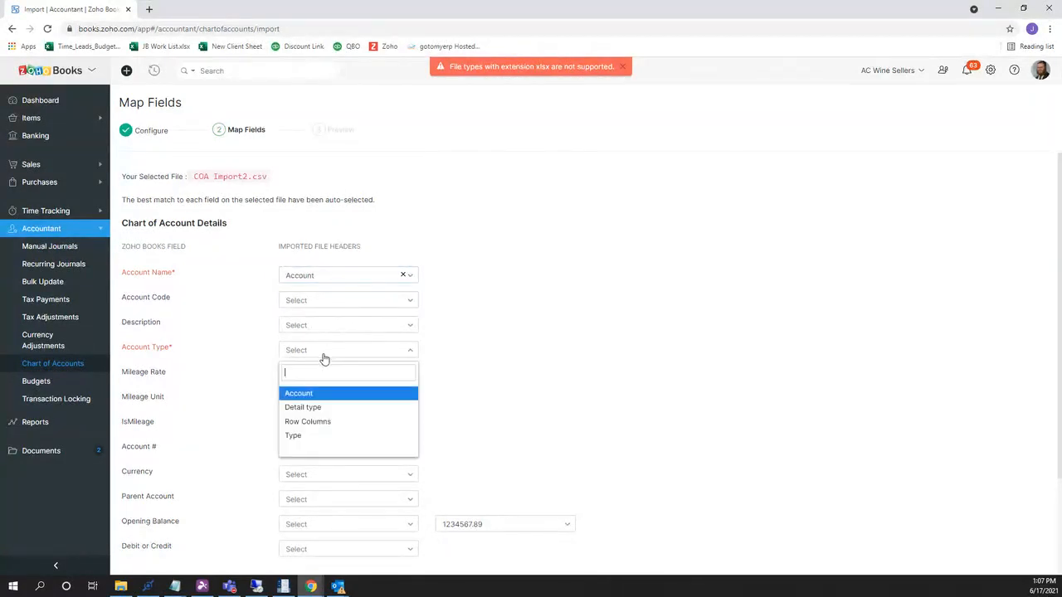
{"action": "left_click", "coordinate": [340, 436]}
{"action": "scroll", "coordinate": [300, 368], "scroll_direction": "down", "scroll_amount": 2}
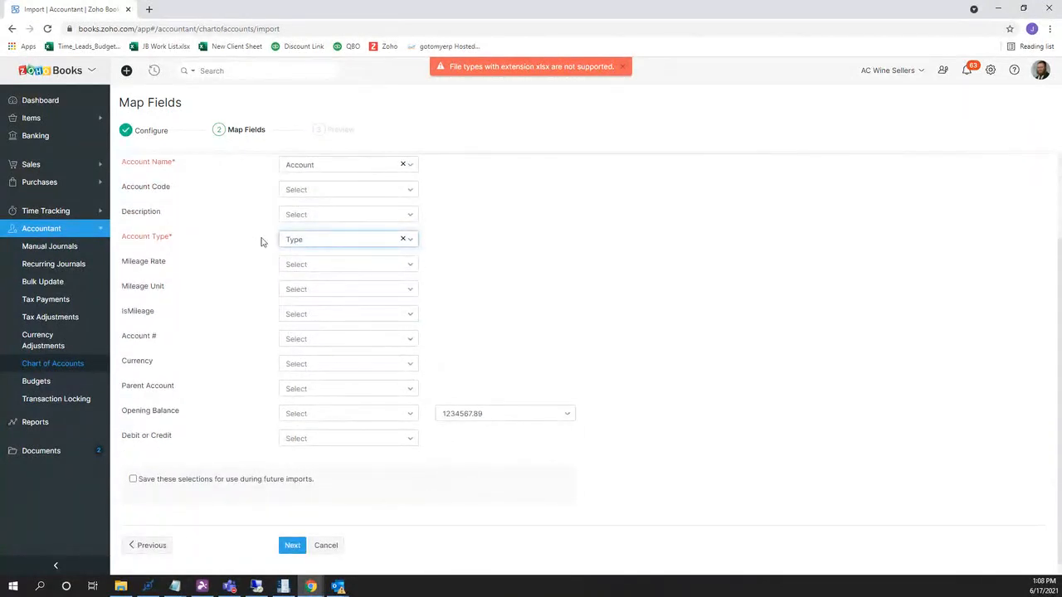
{"action": "scroll", "coordinate": [257, 319], "scroll_direction": "down", "scroll_amount": 1}
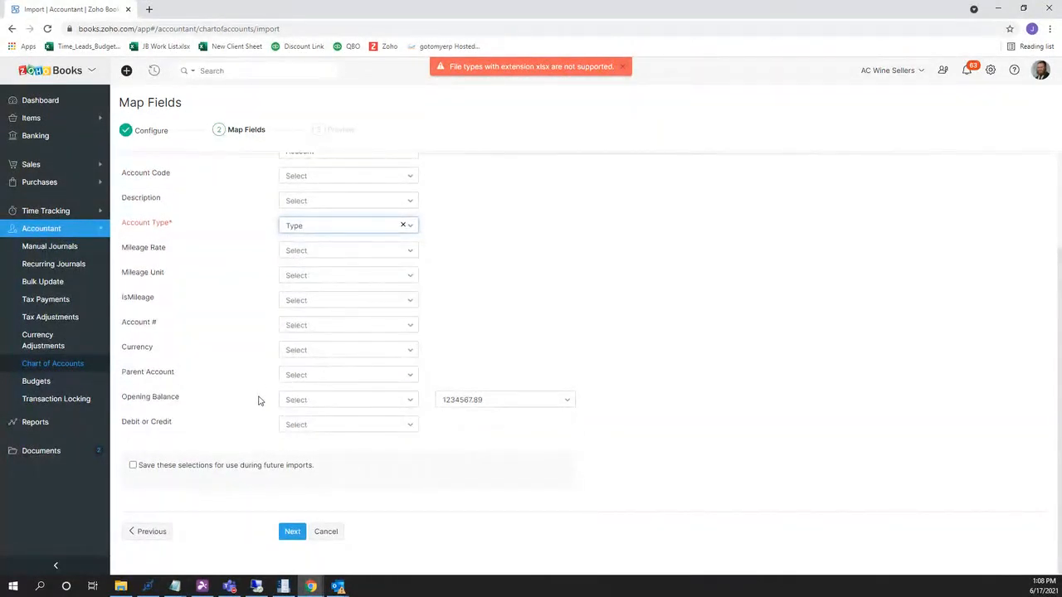
{"action": "left_click", "coordinate": [290, 538]}
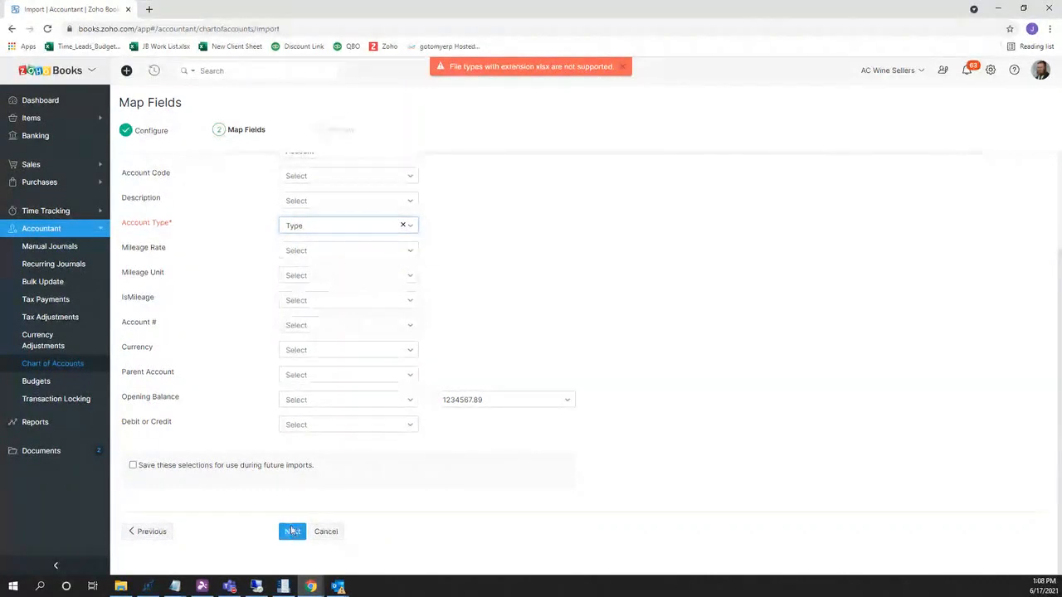
{"action": "scroll", "coordinate": [235, 237], "scroll_direction": "up", "scroll_amount": 1}
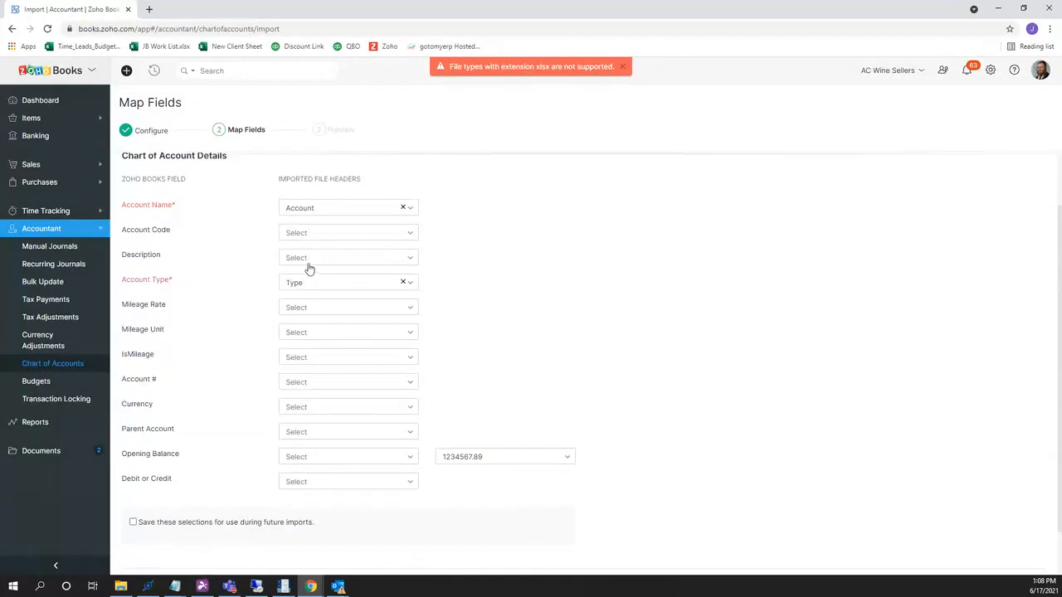
{"action": "scroll", "coordinate": [307, 274], "scroll_direction": "down", "scroll_amount": 1}
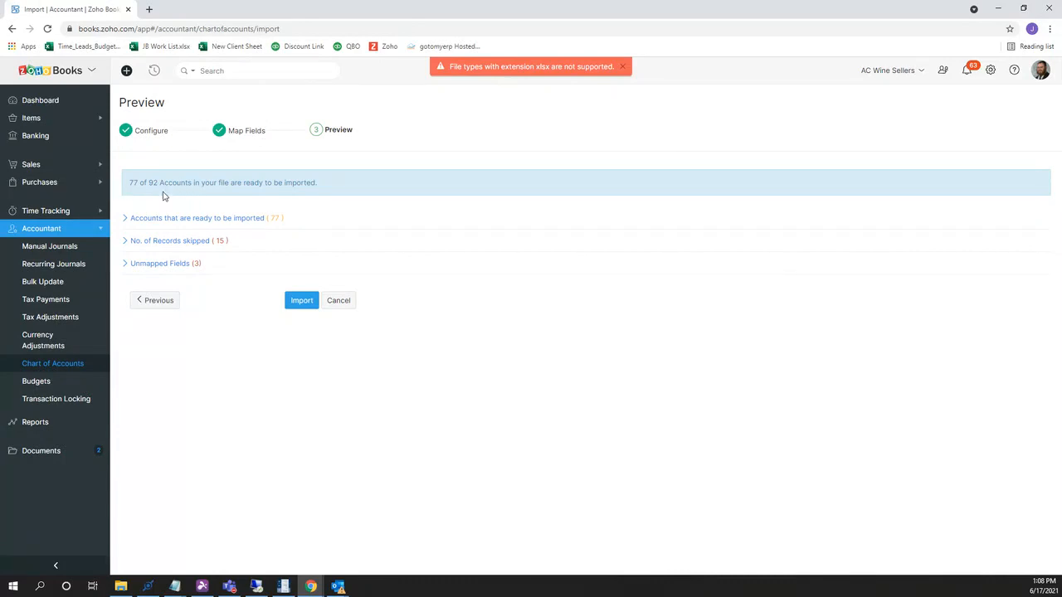
Expand the 15 skipped records and select their table of skip reasons for copying.
{"action": "left_click", "coordinate": [191, 246]}
{"action": "scroll", "coordinate": [226, 274], "scroll_direction": "down", "scroll_amount": 1}
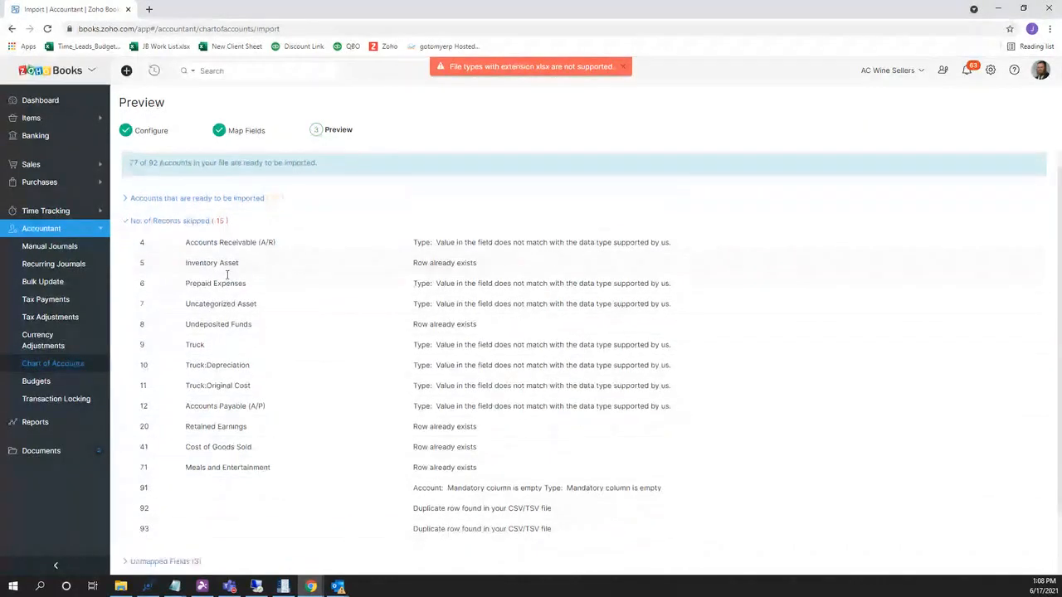
{"action": "scroll", "coordinate": [227, 275], "scroll_direction": "down", "scroll_amount": 1}
{"action": "scroll", "coordinate": [227, 278], "scroll_direction": "up", "scroll_amount": 2}
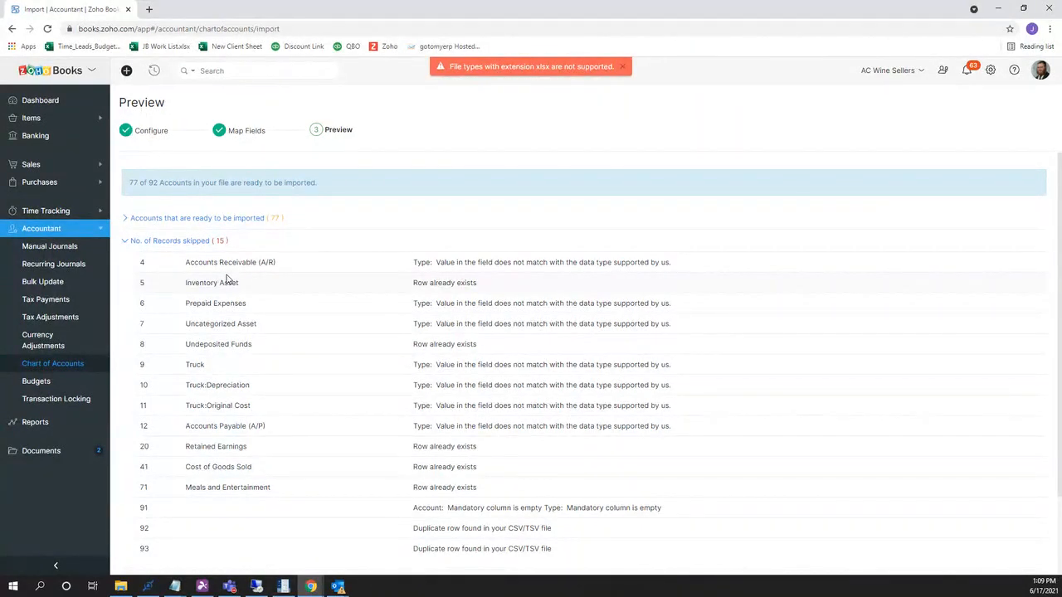
{"action": "scroll", "coordinate": [256, 250], "scroll_direction": "down", "scroll_amount": 2}
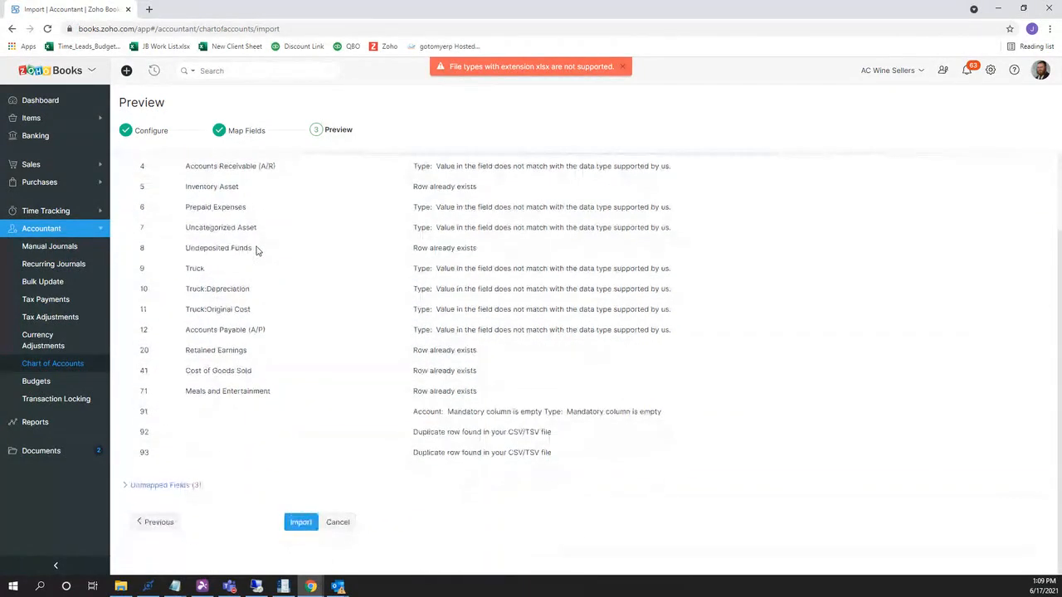
{"action": "scroll", "coordinate": [256, 250], "scroll_direction": "up", "scroll_amount": 1}
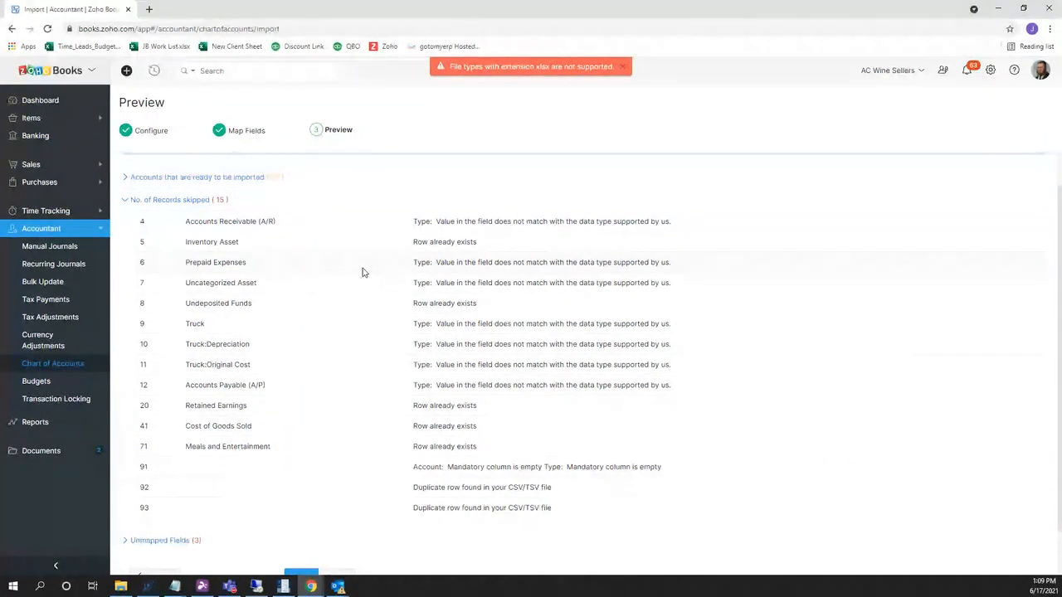
{"action": "scroll", "coordinate": [320, 342], "scroll_direction": "down", "scroll_amount": 1}
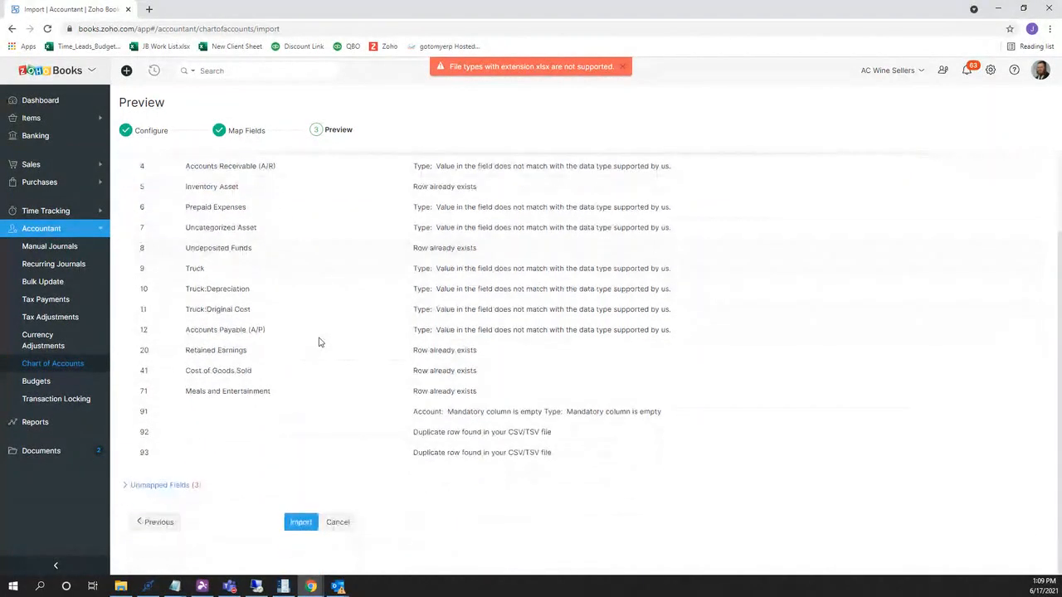
{"action": "scroll", "coordinate": [319, 342], "scroll_direction": "up", "scroll_amount": 1}
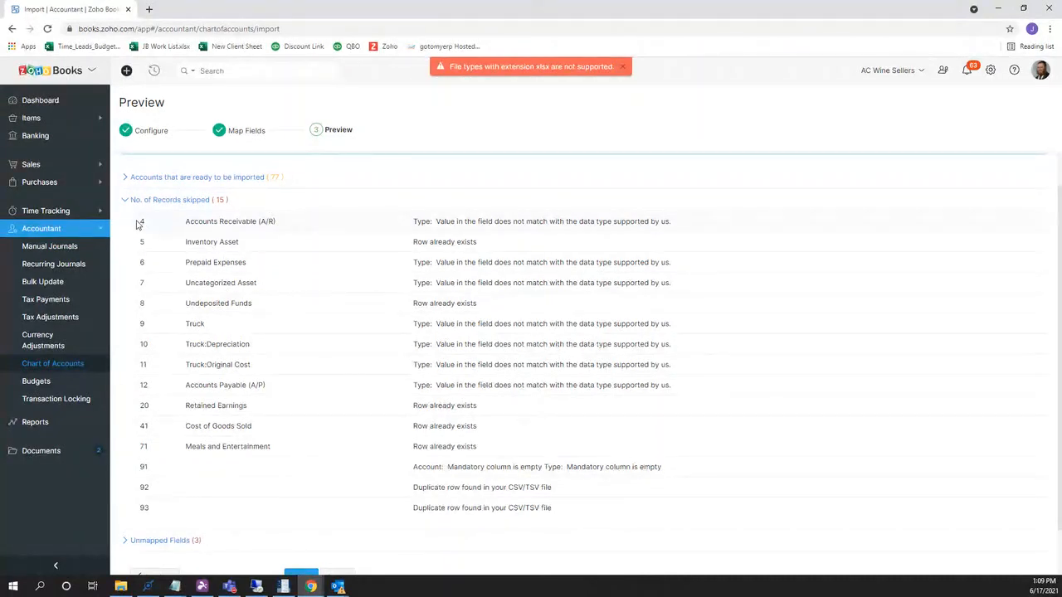
{"action": "left_click_drag", "start_coordinate": [139, 222], "coordinate": [565, 508]}
{"action": "key", "text": "ctrl+c"}
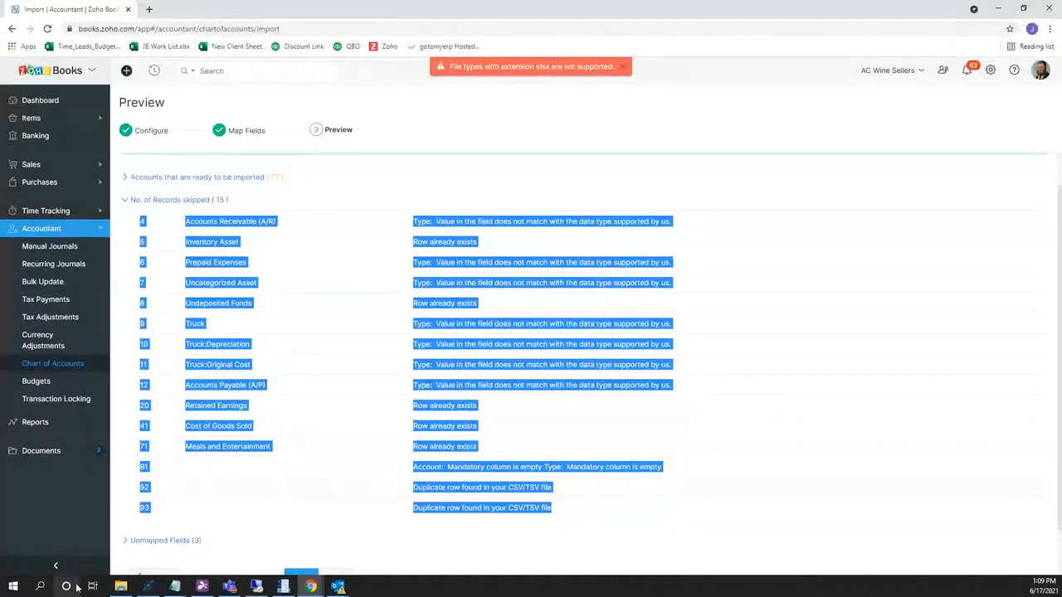
Paste the skipped-records list into a new Notepad note, then open the Sample Data folder.
{"action": "left_click", "coordinate": [10, 590]}
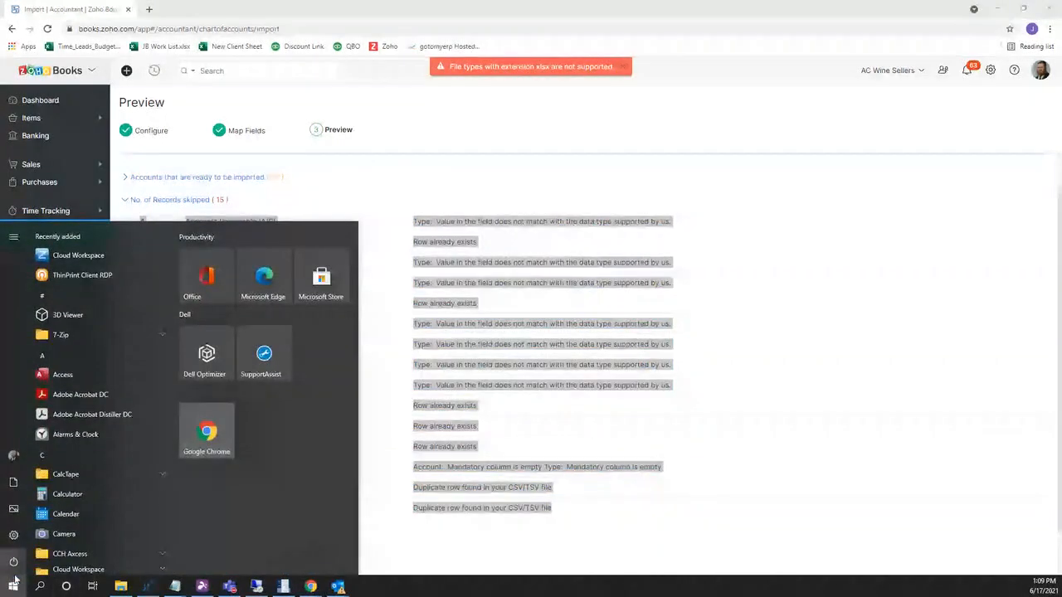
{"action": "type", "text": "note"}
{"action": "key", "text": "Return"}
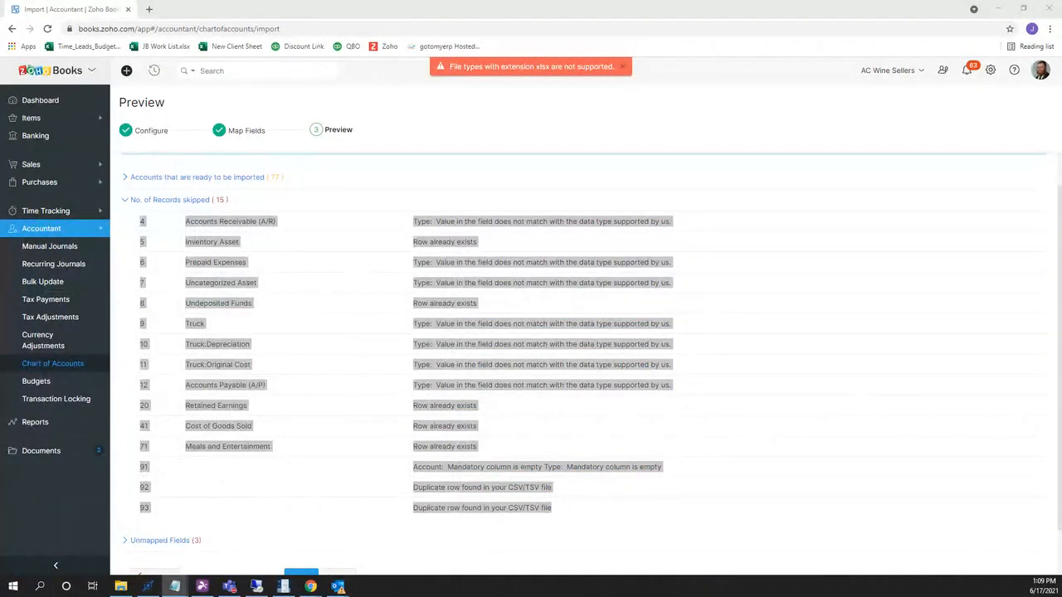
{"action": "left_click_drag", "start_coordinate": [659, 148], "coordinate": [616, 90]}
{"action": "key", "text": "ctrl+v"}
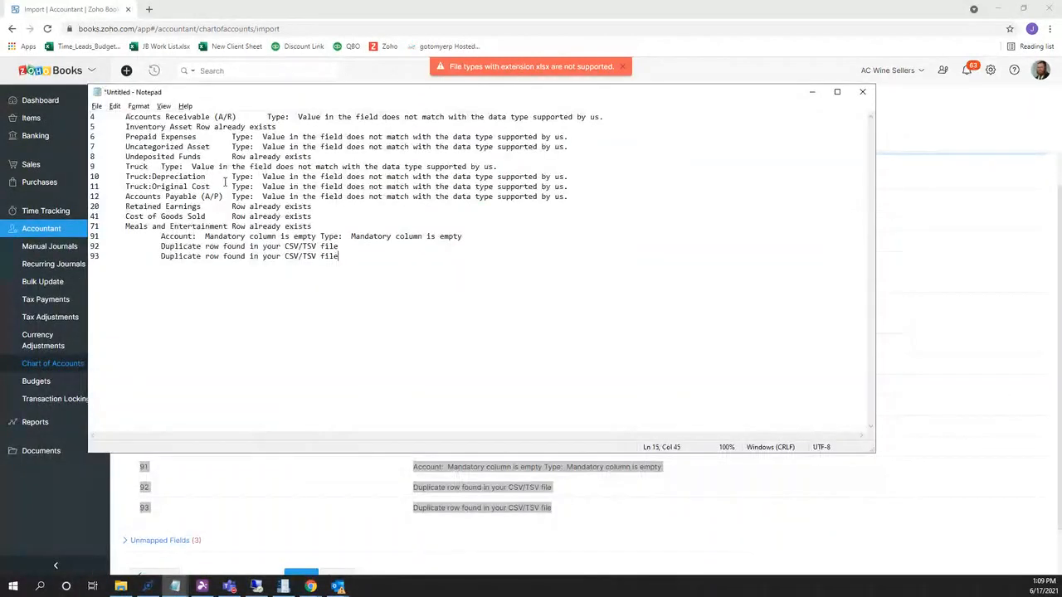
{"action": "key", "text": "ctrl+a"}
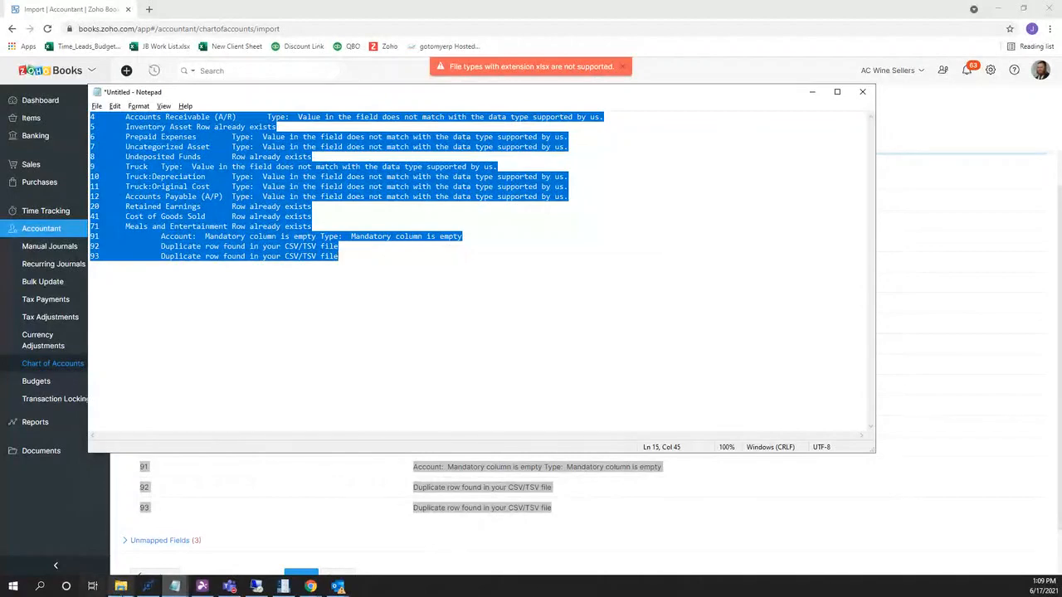
{"action": "left_click", "coordinate": [120, 586]}
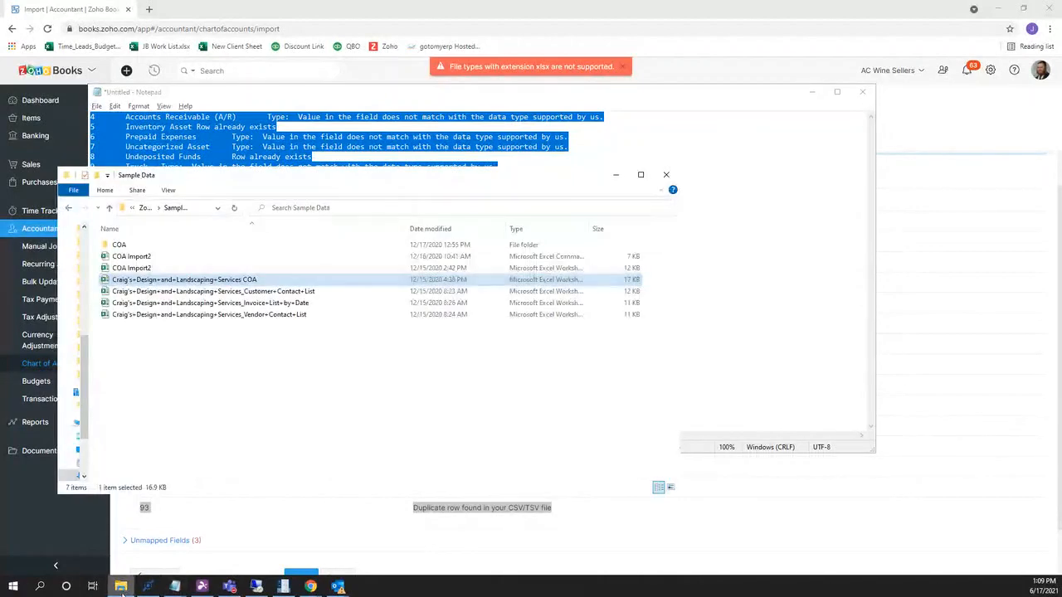
Open COA Import2, AutoFit all its columns to their contents, and select cells B1:B20.
{"action": "double_click", "coordinate": [196, 259]}
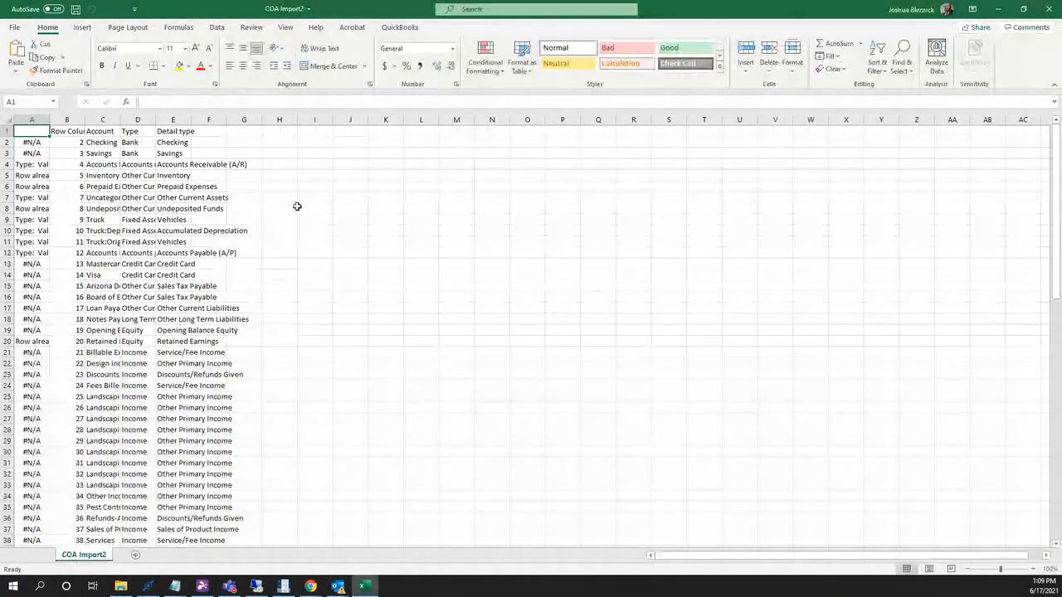
{"action": "left_click", "coordinate": [7, 121]}
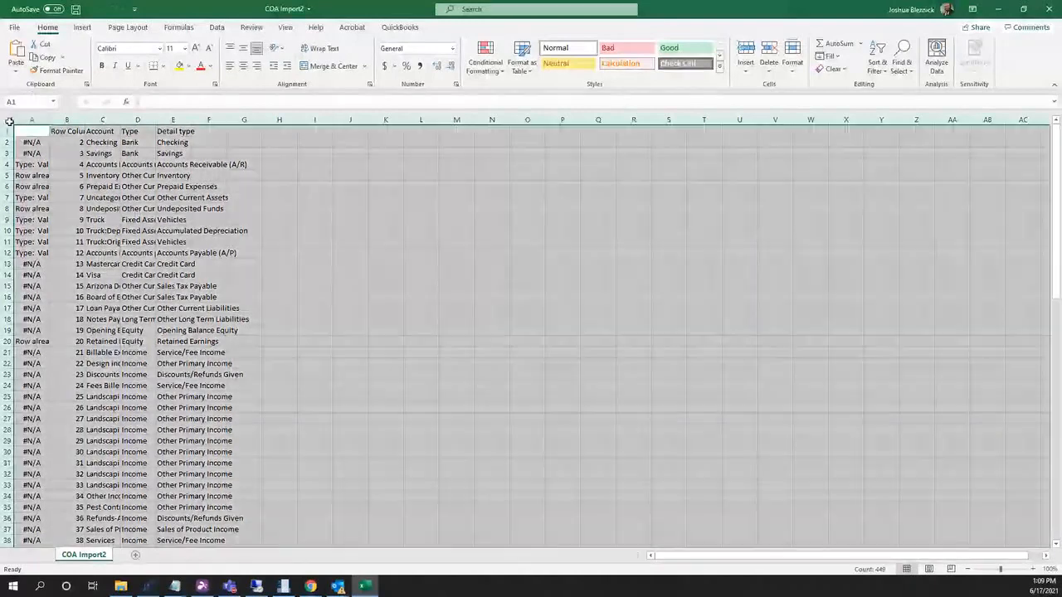
{"action": "left_click", "coordinate": [56, 123]}
{"action": "left_click", "coordinate": [10, 120]}
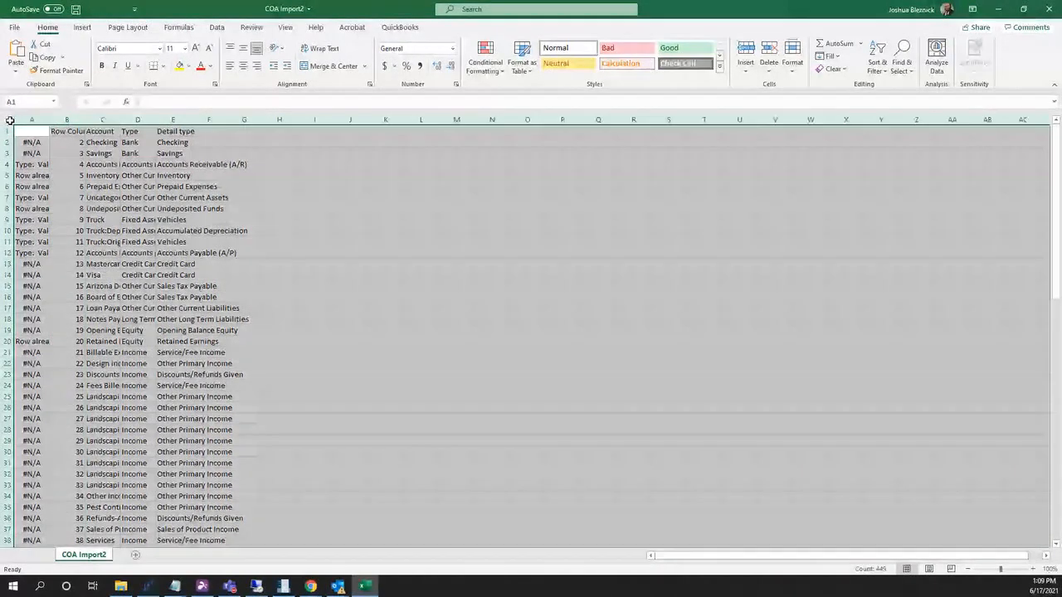
{"action": "double_click", "coordinate": [49, 120]}
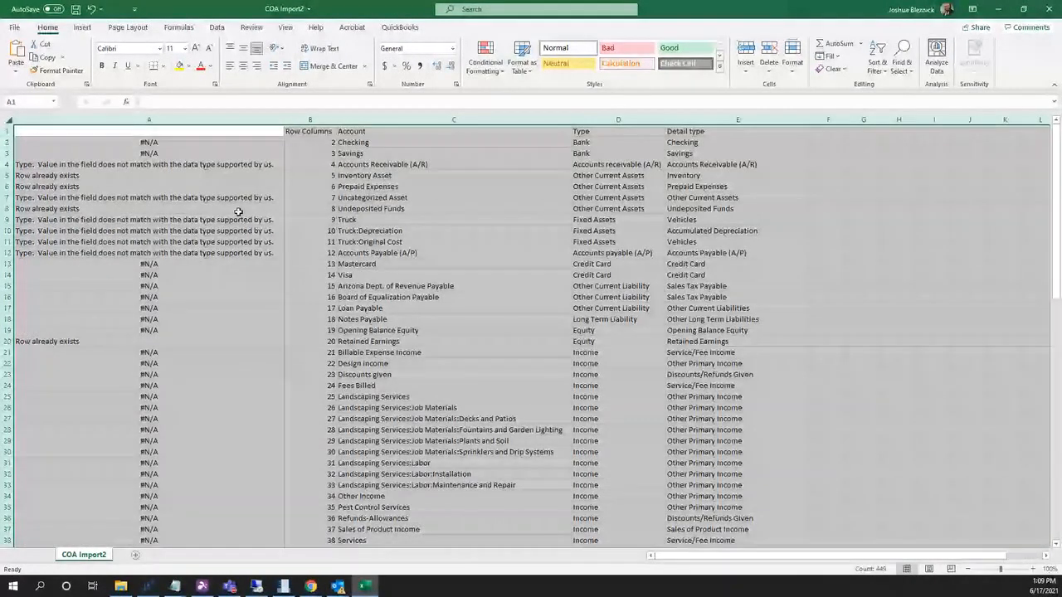
{"action": "left_click", "coordinate": [382, 164]}
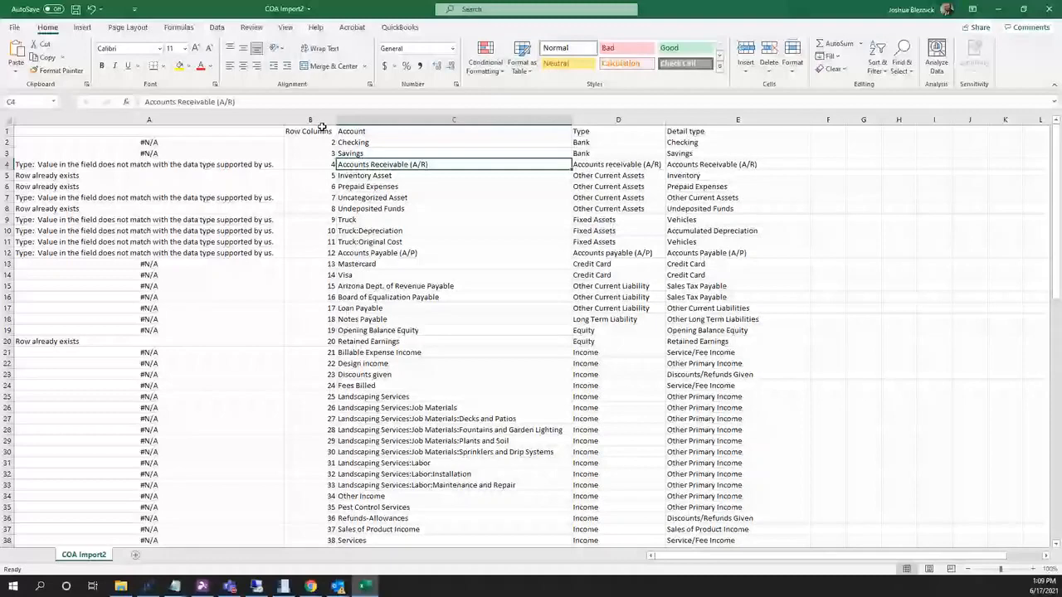
{"action": "left_click_drag", "start_coordinate": [322, 129], "coordinate": [317, 341]}
Paste the error log into a new Sheet1 and select cell A2 on COA Import2.
{"action": "left_click", "coordinate": [136, 555]}
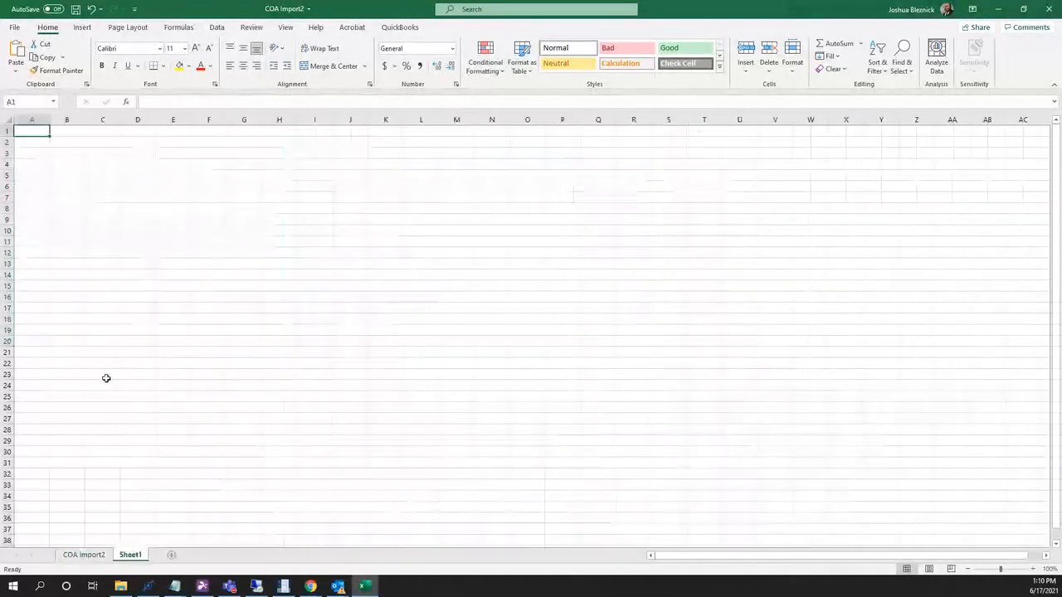
{"action": "key", "text": "ctrl+v"}
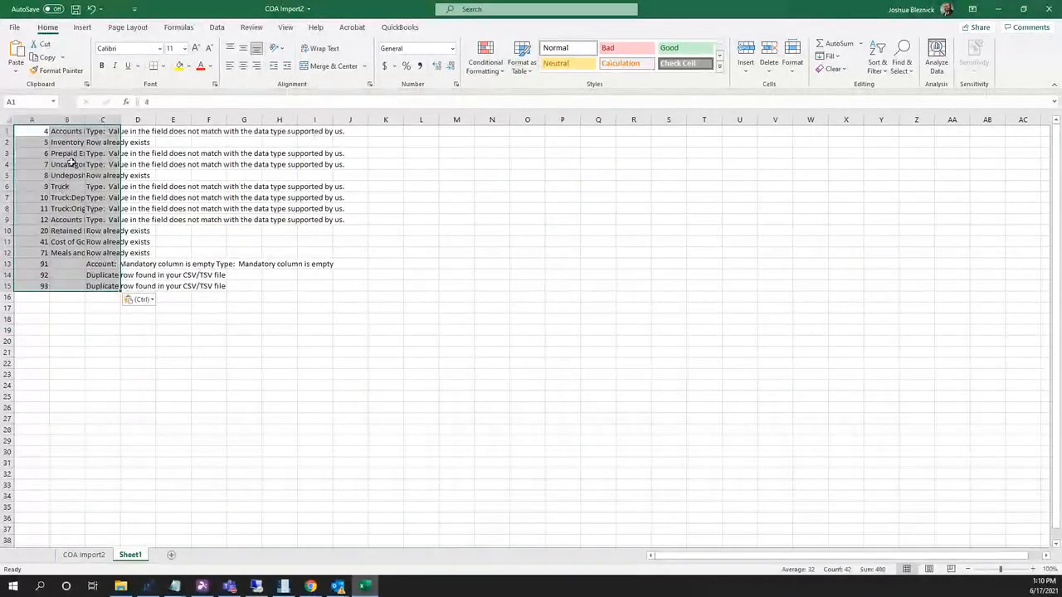
{"action": "left_click", "coordinate": [84, 556]}
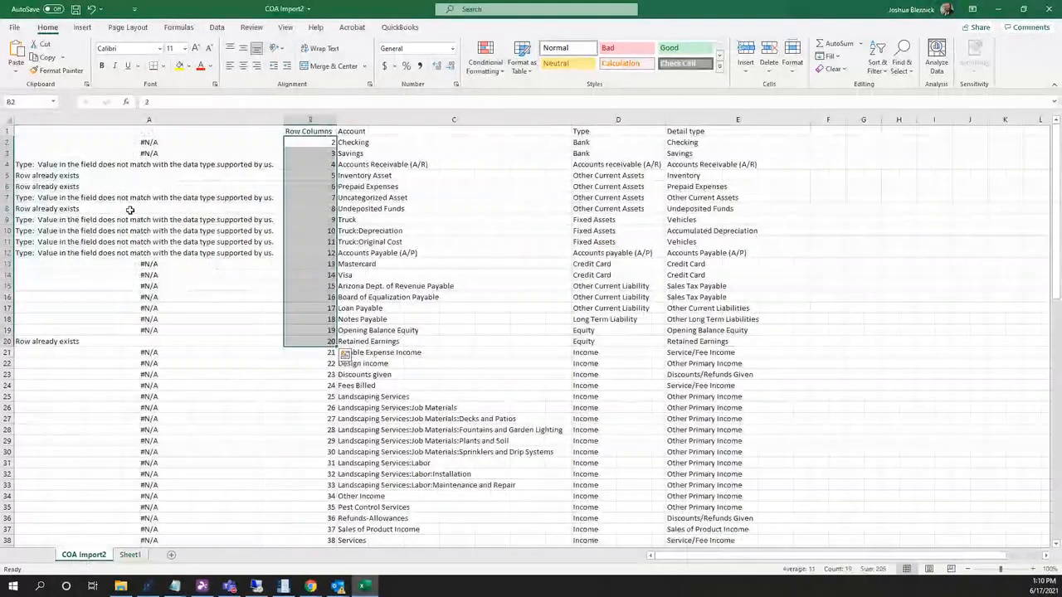
{"action": "left_click", "coordinate": [171, 142]}
Enter =VLOOKUP(B2,Sheet1!A:C,3,FALSE) in A2 and fill it down column A.
{"action": "type", "text": "=v"}
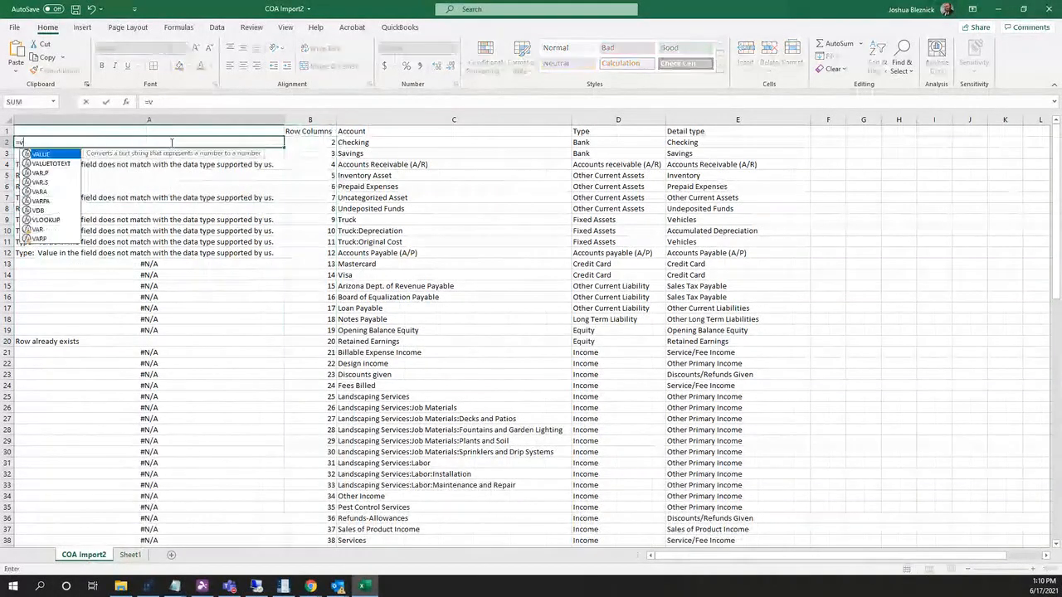
{"action": "type", "text": "l"}
{"action": "key", "text": "Tab"}
{"action": "left_click", "coordinate": [310, 142]}
{"action": "type", "text": ","}
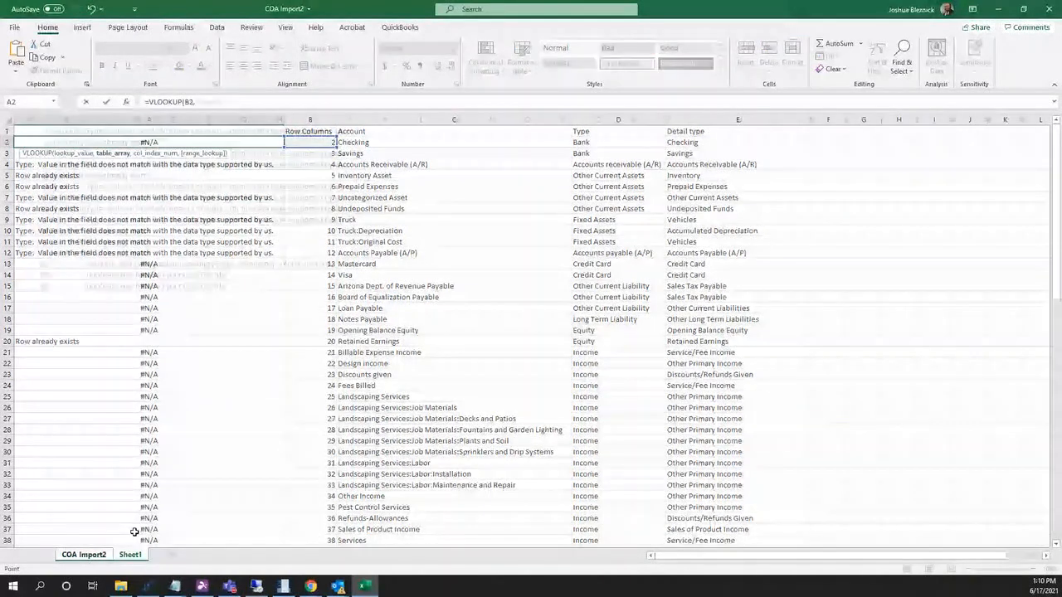
{"action": "left_click", "coordinate": [130, 554]}
{"action": "left_click", "coordinate": [45, 122]}
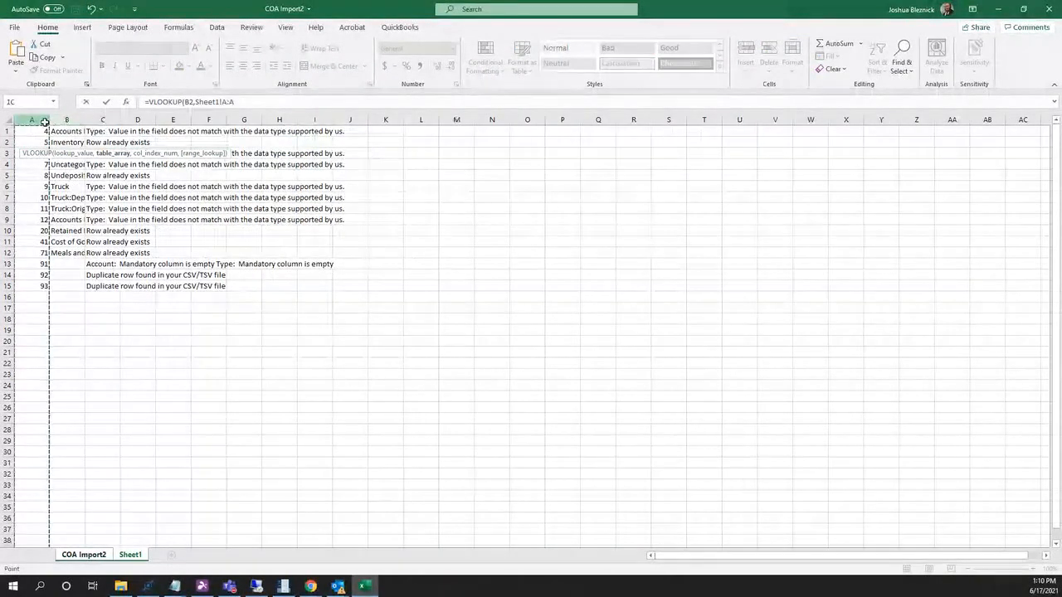
{"action": "left_click_drag", "start_coordinate": [45, 122], "coordinate": [93, 118]}
{"action": "type", "text": ",3,false"}
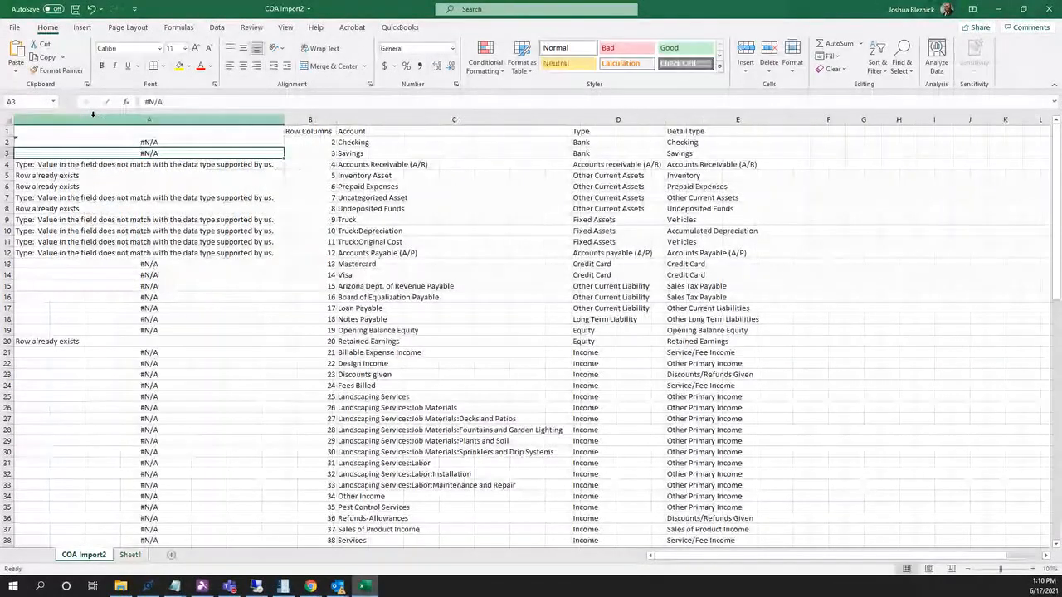
{"action": "left_click", "coordinate": [257, 144]}
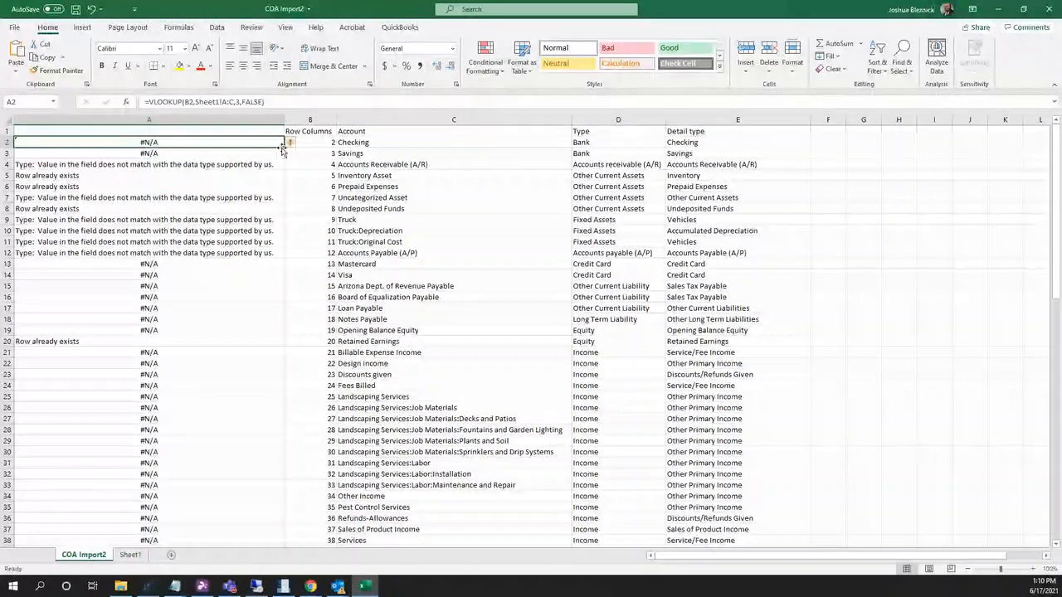
{"action": "double_click", "coordinate": [285, 147]}
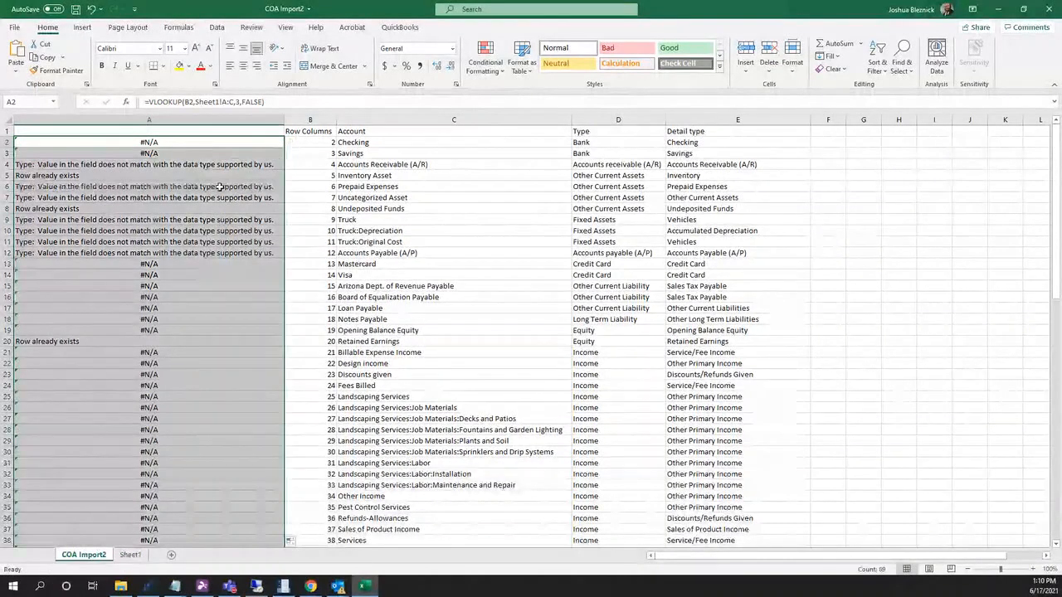
Review the looked-up error messages and #N/A results, then close Excel without saving.
{"action": "left_click_drag", "start_coordinate": [189, 264], "coordinate": [187, 329]}
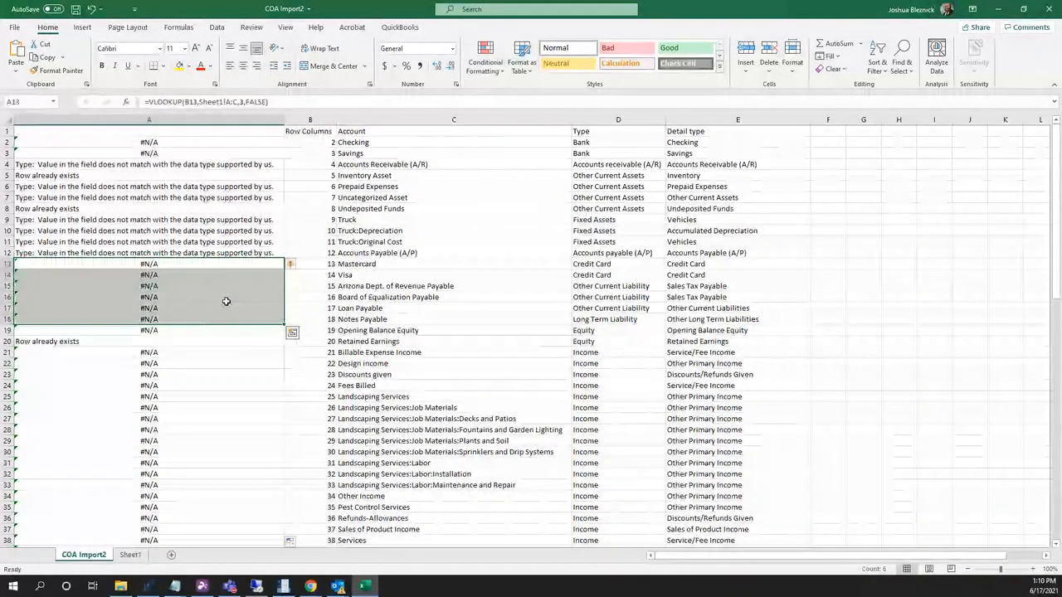
{"action": "left_click_drag", "start_coordinate": [201, 164], "coordinate": [200, 252]}
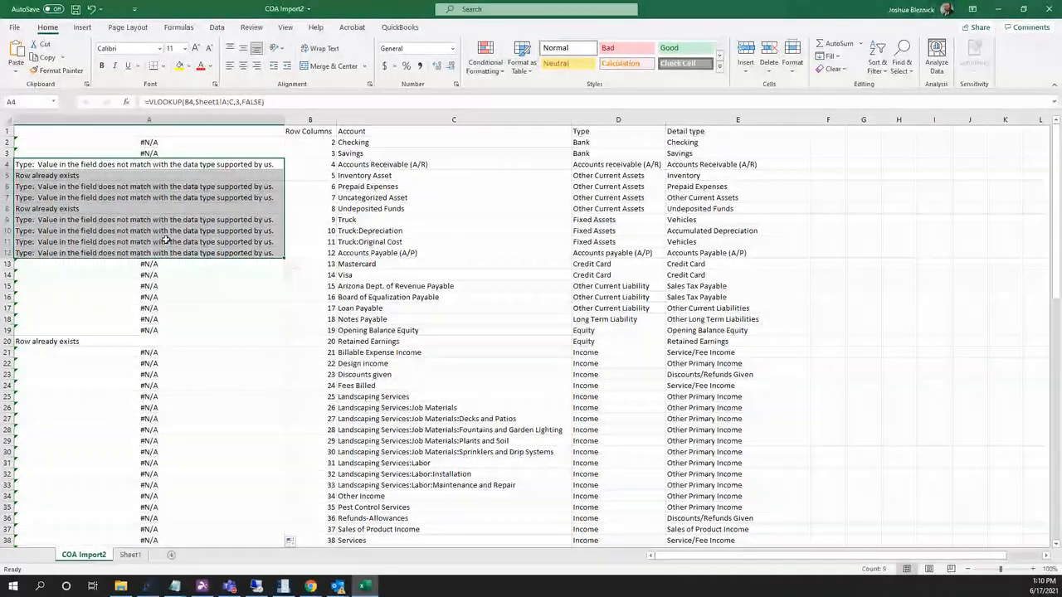
{"action": "left_click", "coordinate": [274, 186]}
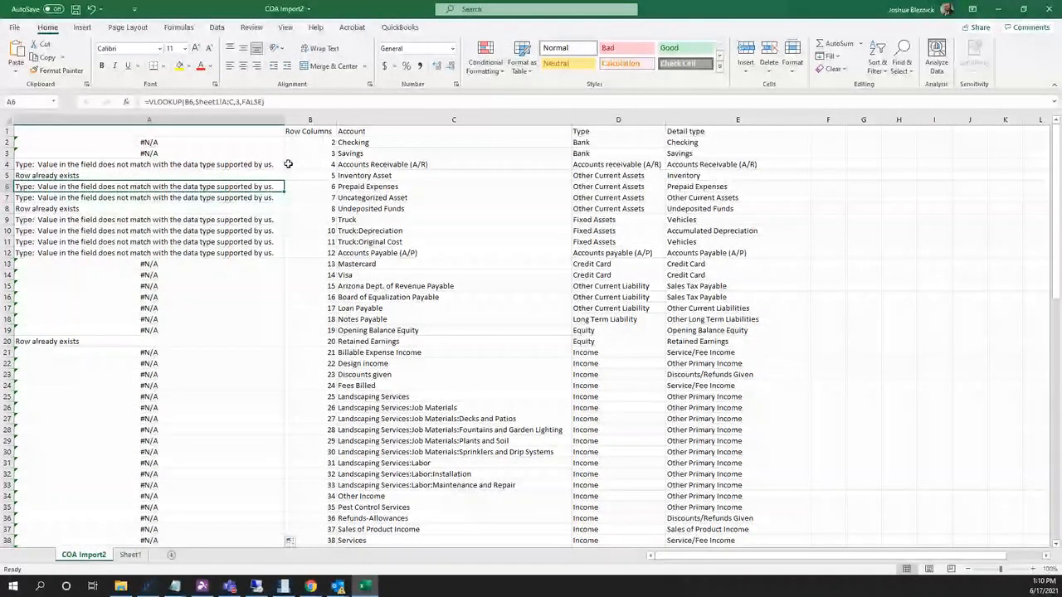
{"action": "left_click", "coordinate": [499, 232]}
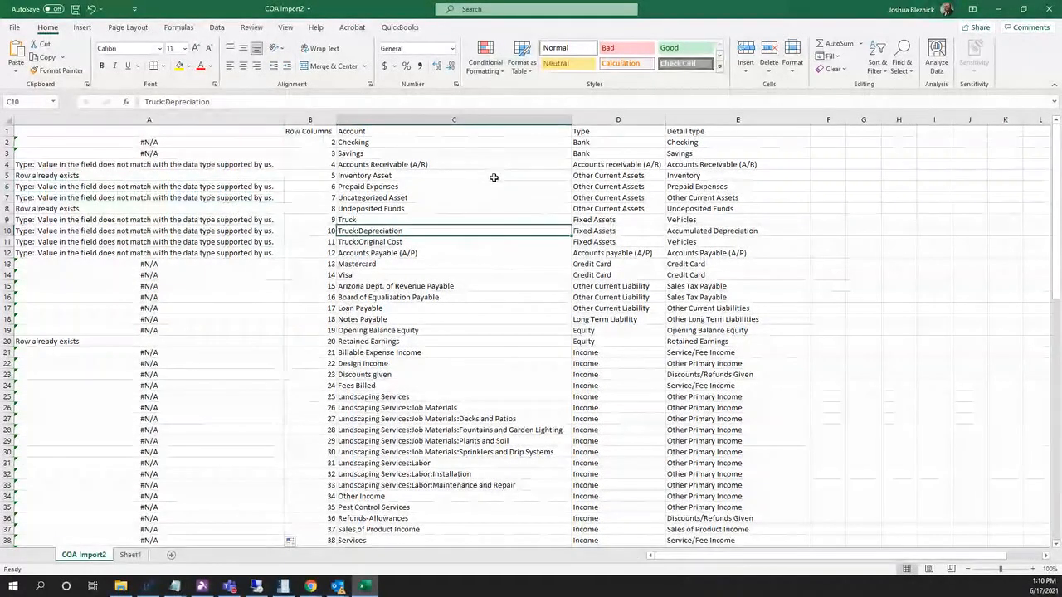
{"action": "left_click", "coordinate": [493, 176]}
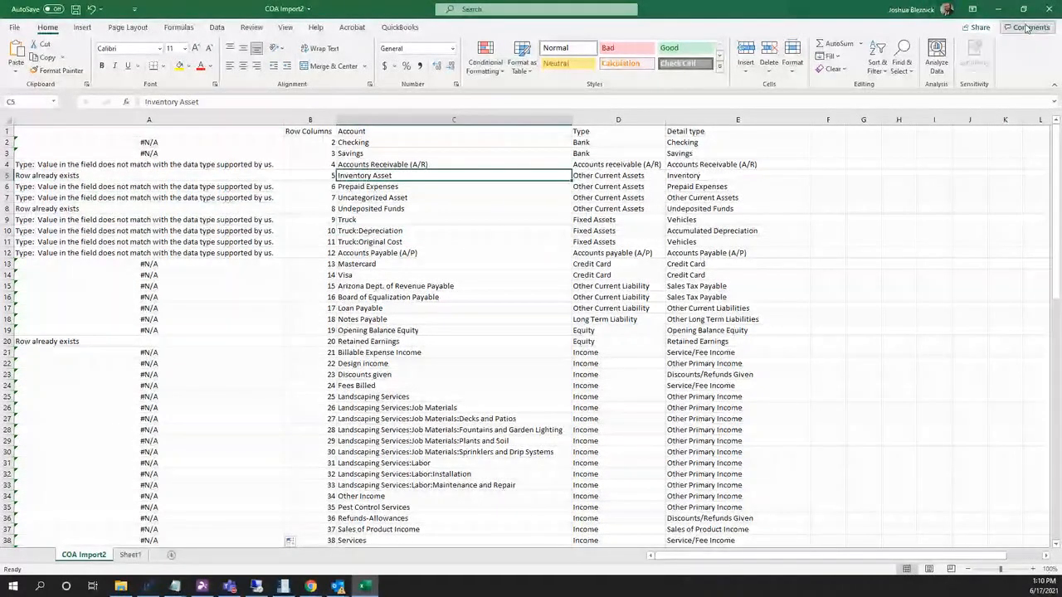
{"action": "left_click", "coordinate": [1050, 9]}
{"action": "left_click", "coordinate": [531, 304]}
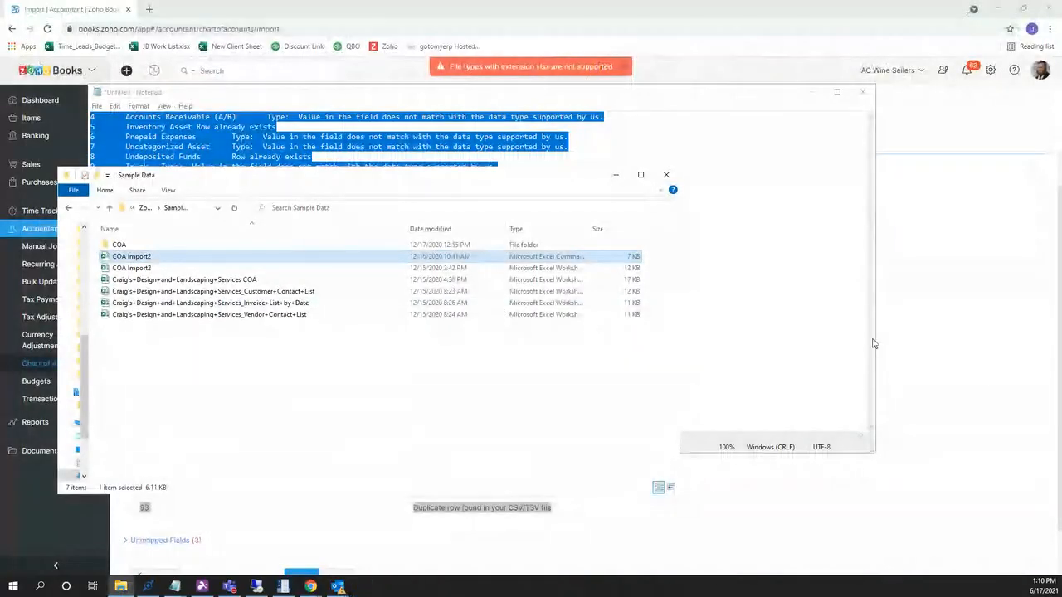
Return to Zoho Books and open the Travel Expense account ($5,024.66 balance) in Chart of Accounts.
{"action": "left_click", "coordinate": [972, 297]}
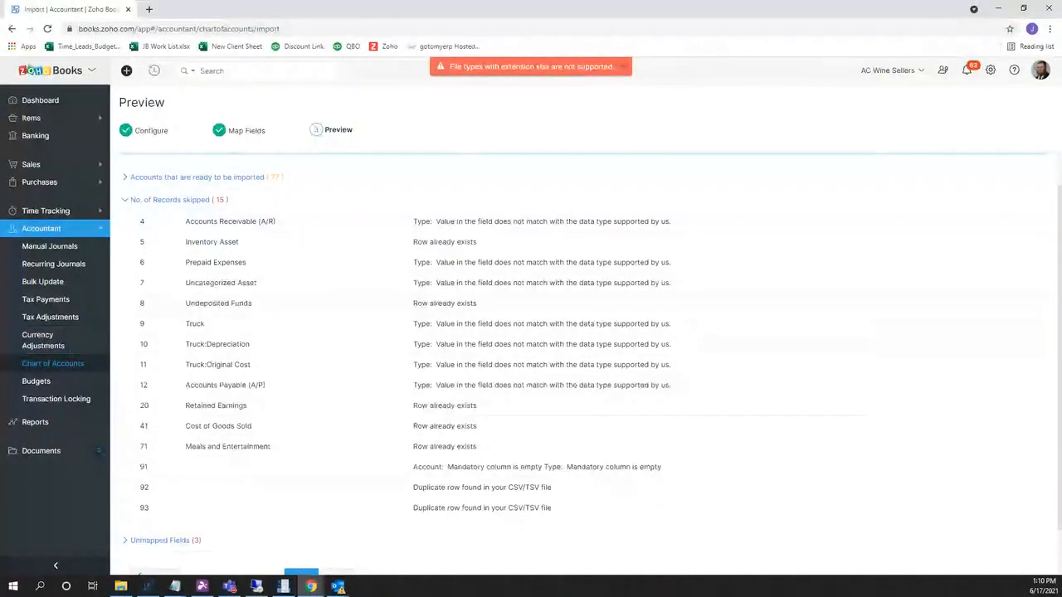
{"action": "left_click", "coordinate": [55, 365]}
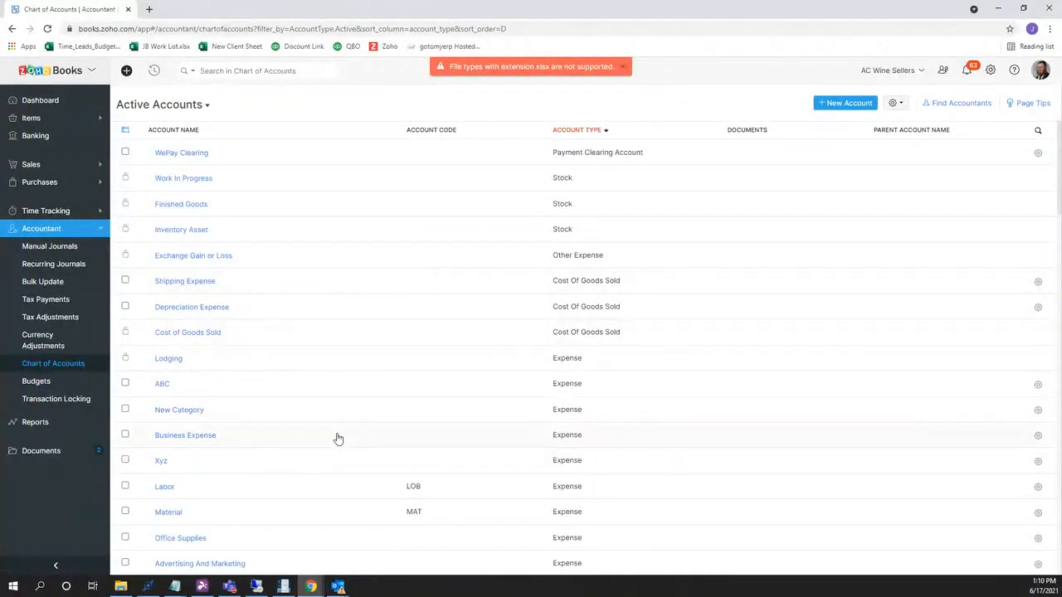
{"action": "scroll", "coordinate": [310, 519], "scroll_direction": "down", "scroll_amount": 3}
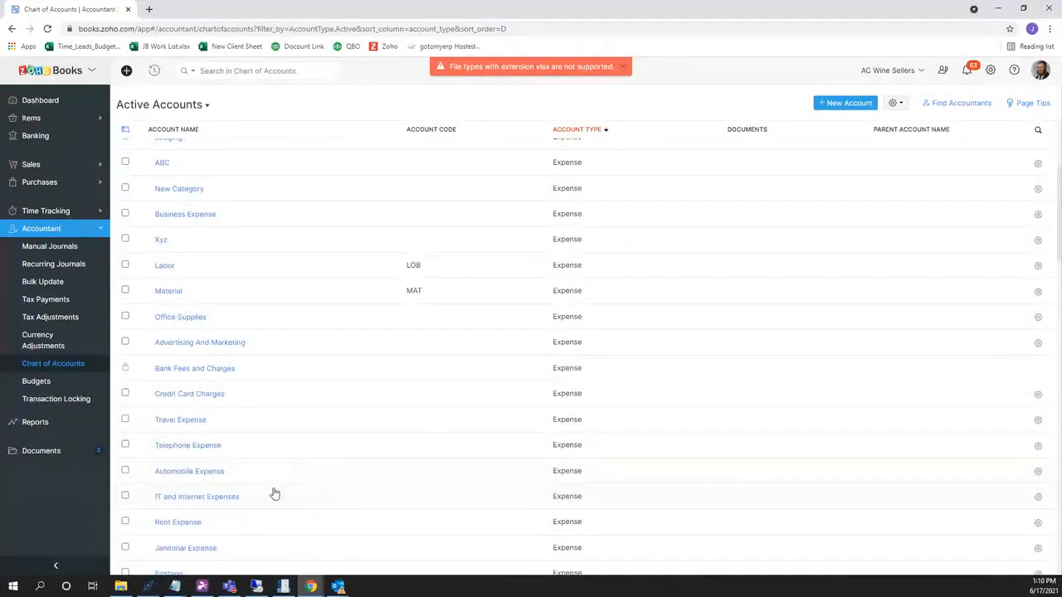
{"action": "left_click", "coordinate": [180, 419]}
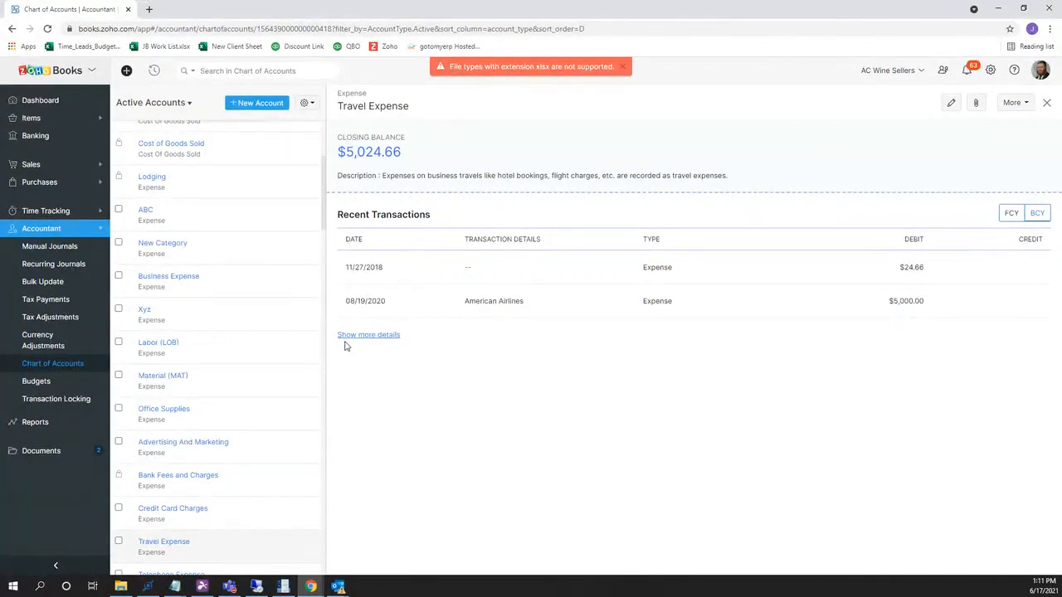
{"action": "left_click", "coordinate": [69, 169]}
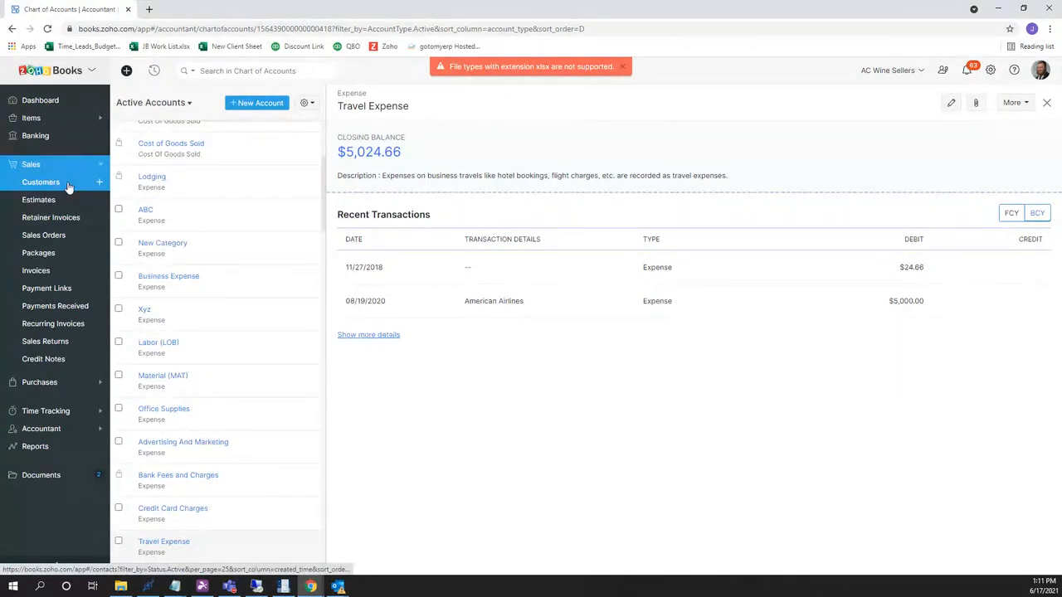
Open the Active Customers list and launch Import Customers from the list's options menu.
{"action": "left_click", "coordinate": [69, 185]}
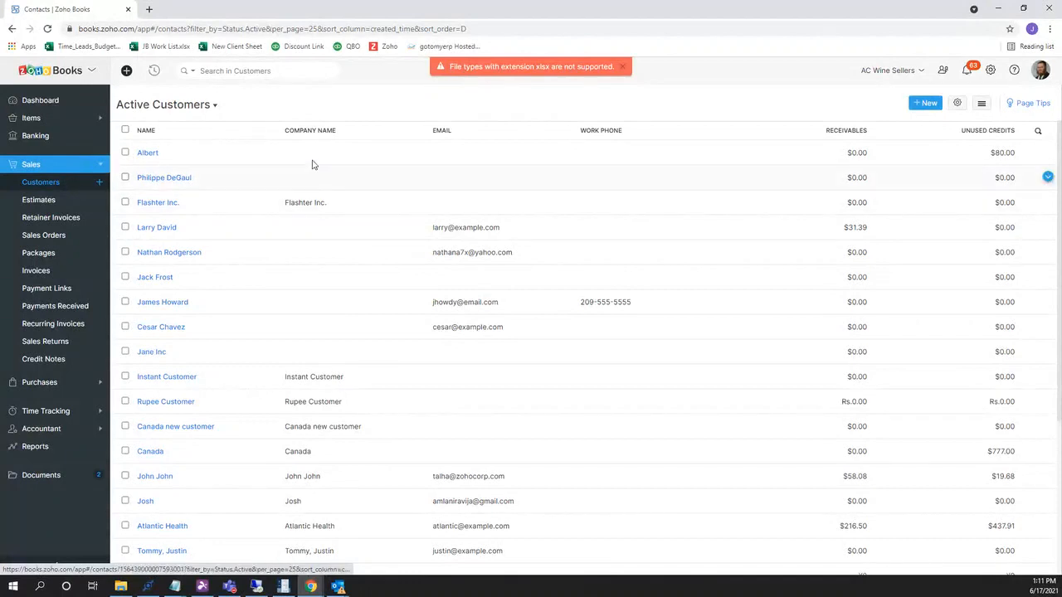
{"action": "left_click", "coordinate": [956, 103]}
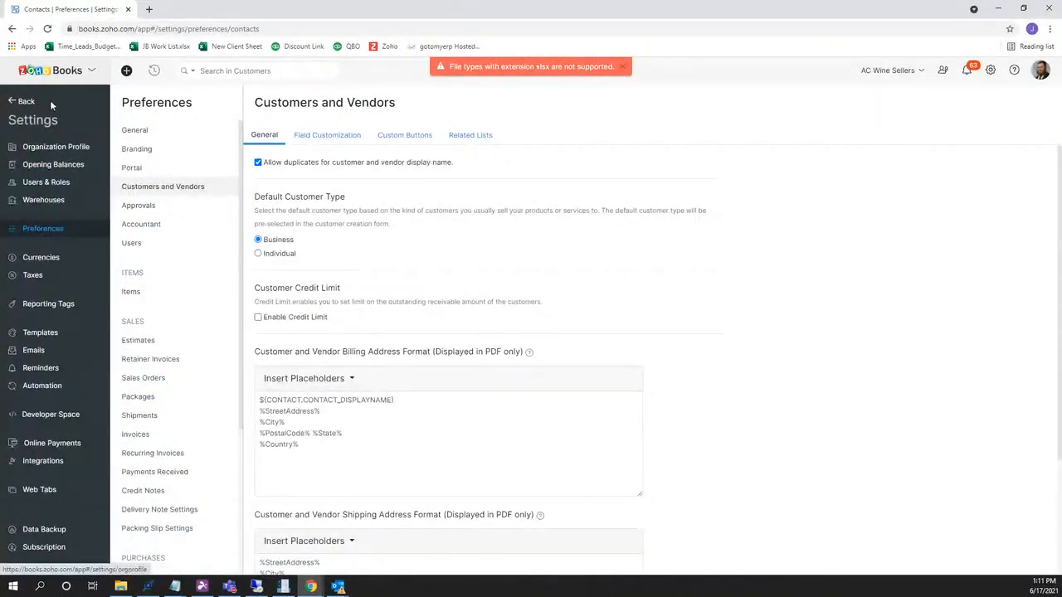
{"action": "left_click", "coordinate": [20, 101]}
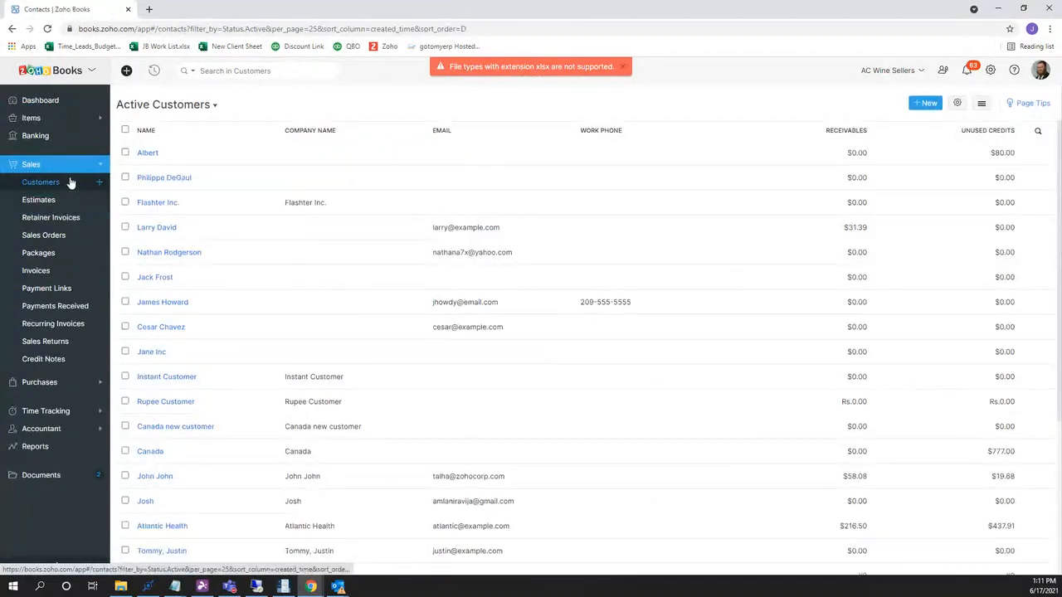
{"action": "left_click", "coordinate": [983, 106]}
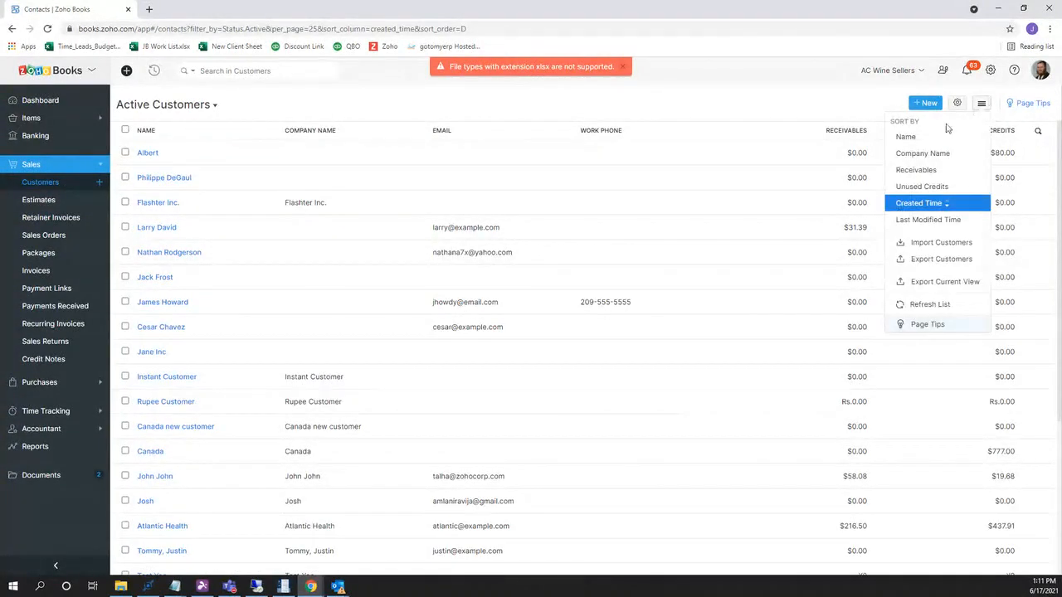
{"action": "left_click", "coordinate": [969, 249]}
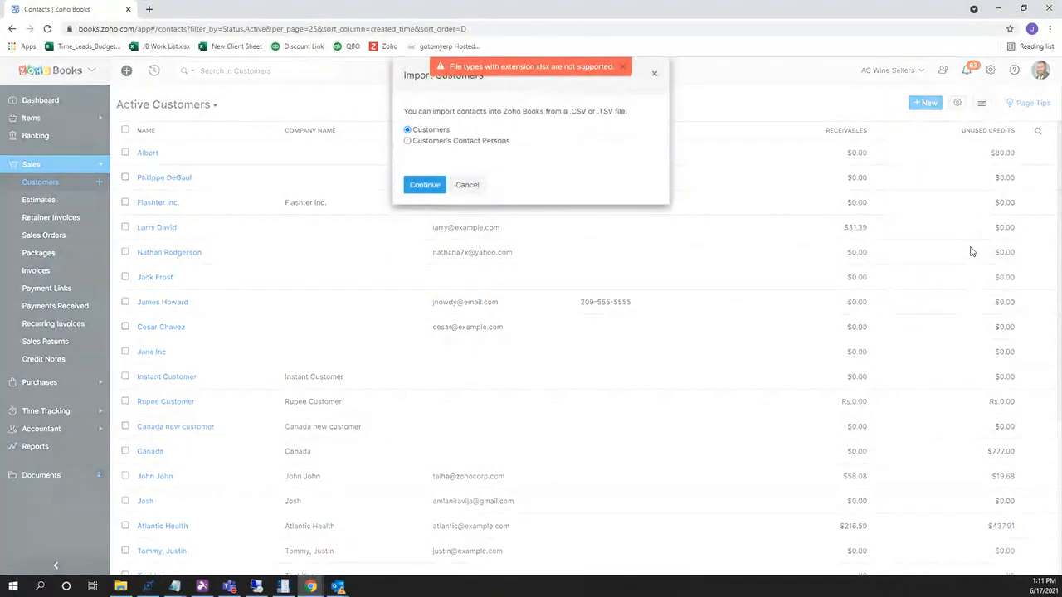
Set duplicate customers to Overwrite, then open the Customer Contact List spreadsheet from Sample Data.
{"action": "left_click", "coordinate": [415, 186]}
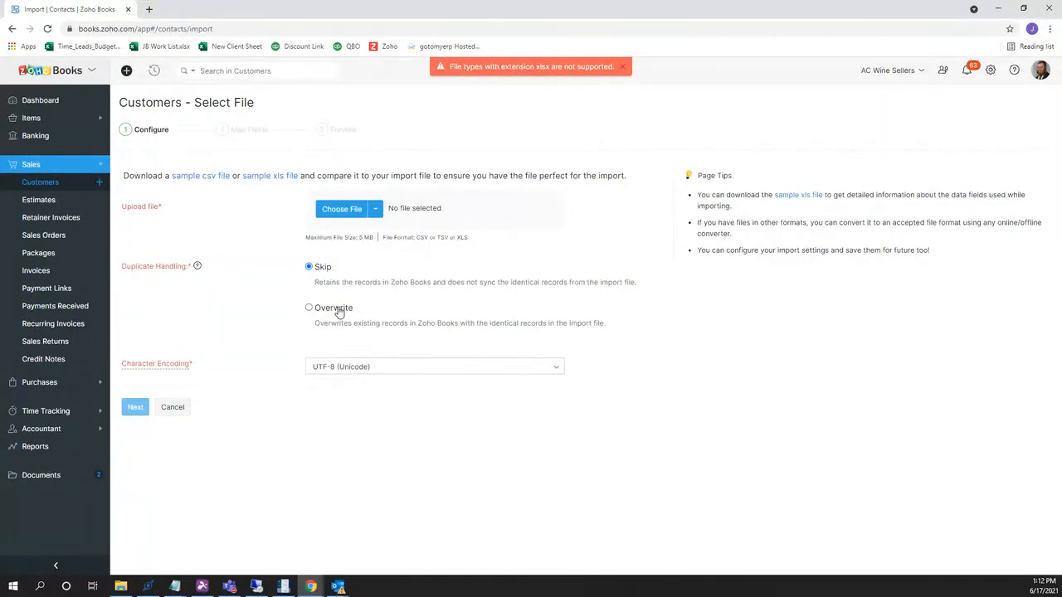
{"action": "left_click", "coordinate": [337, 309]}
{"action": "left_click", "coordinate": [120, 587]}
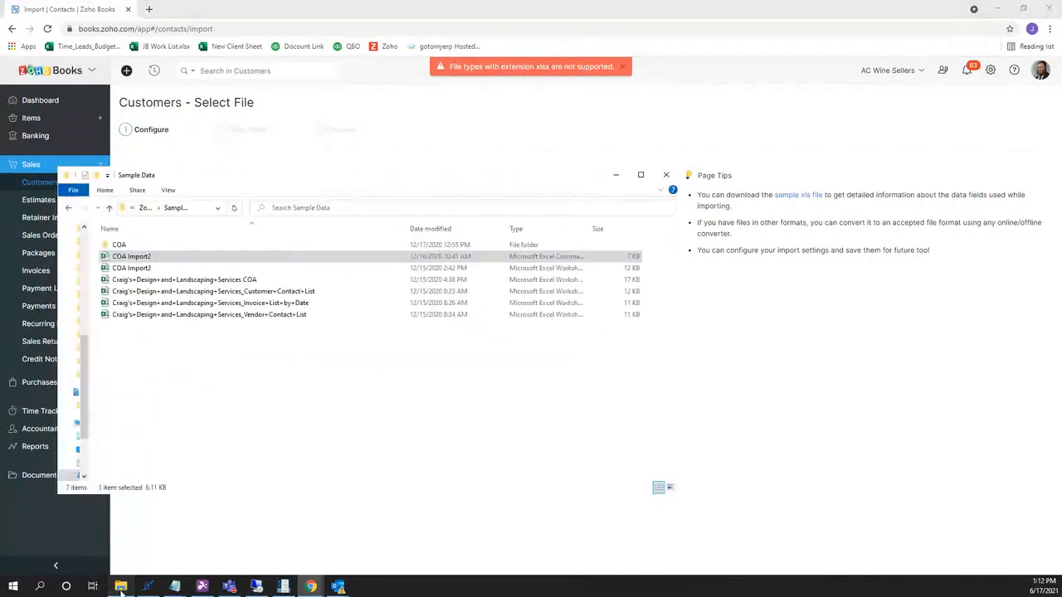
{"action": "double_click", "coordinate": [220, 293]}
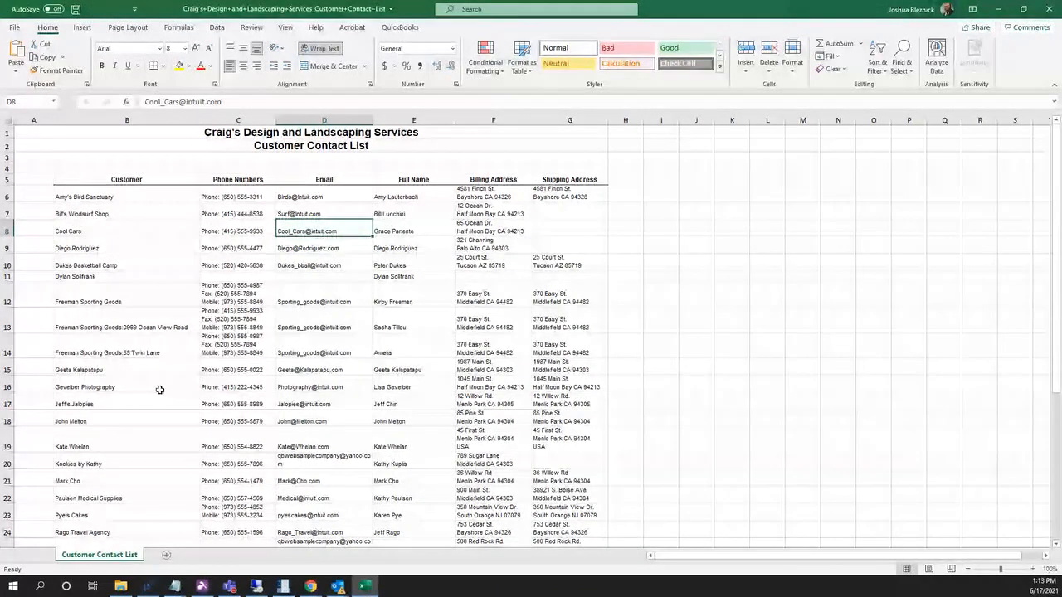
Copy the entire contact list onto a new sheet named Modified.
{"action": "key", "text": "ctrl+a"}
{"action": "key", "text": "ctrl+a"}
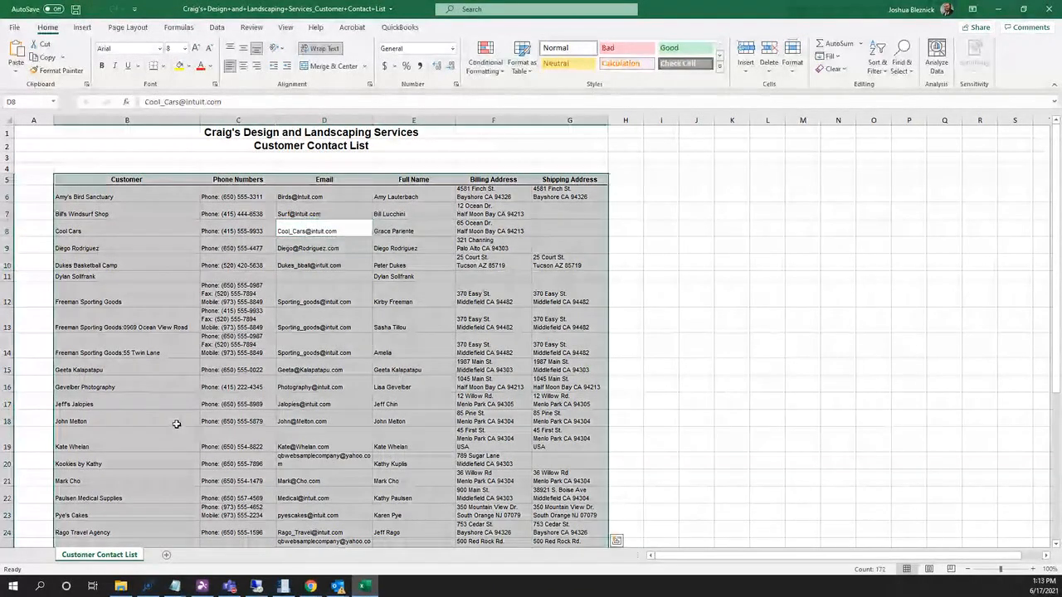
{"action": "key", "text": "ctrl+c"}
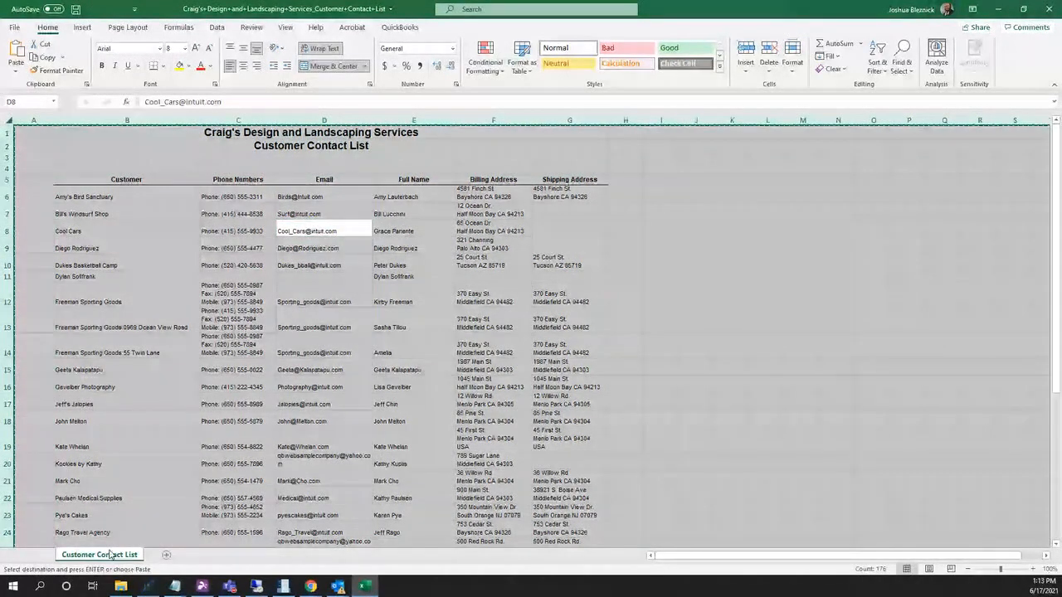
{"action": "left_click", "coordinate": [166, 555]}
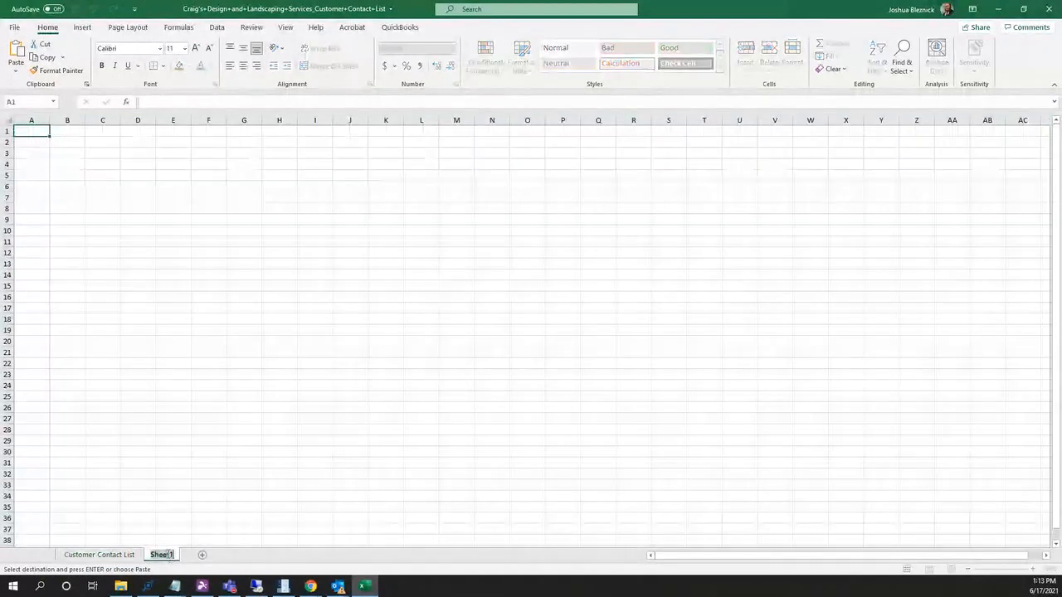
{"action": "type", "text": "Module"}
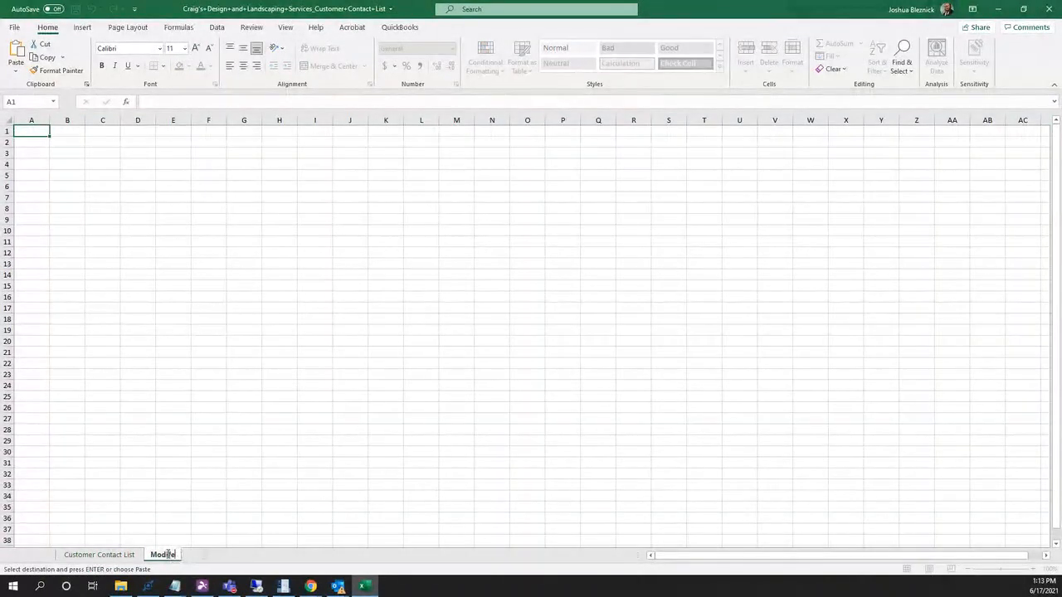
{"action": "key", "text": "BackSpace"}
{"action": "key", "text": "BackSpace"}
{"action": "key", "text": "BackSpace"}
{"action": "type", "text": "ified"}
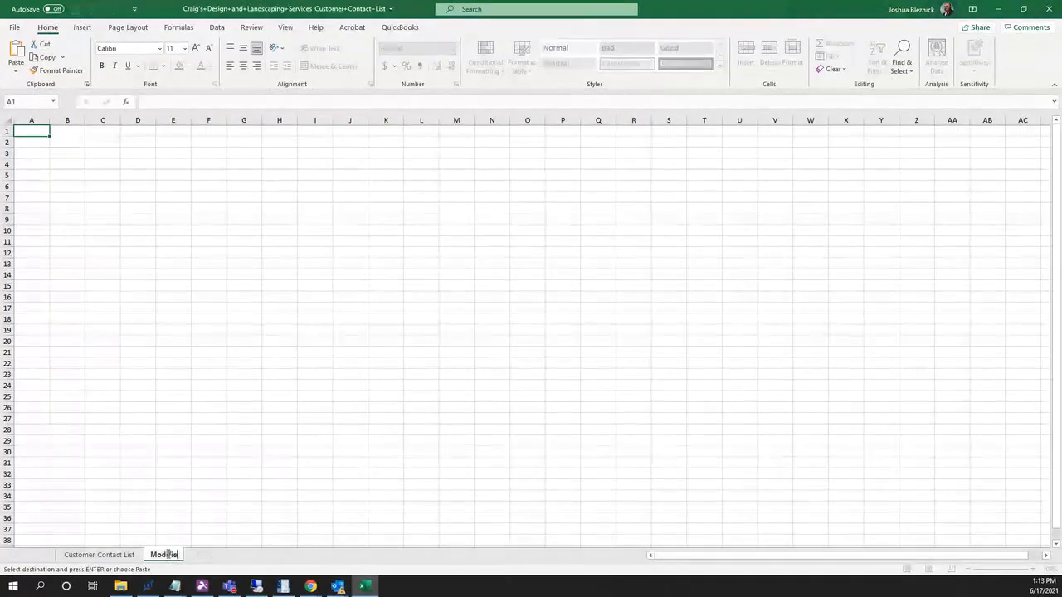
{"action": "key", "text": "Return"}
{"action": "key", "text": "ctrl+v"}
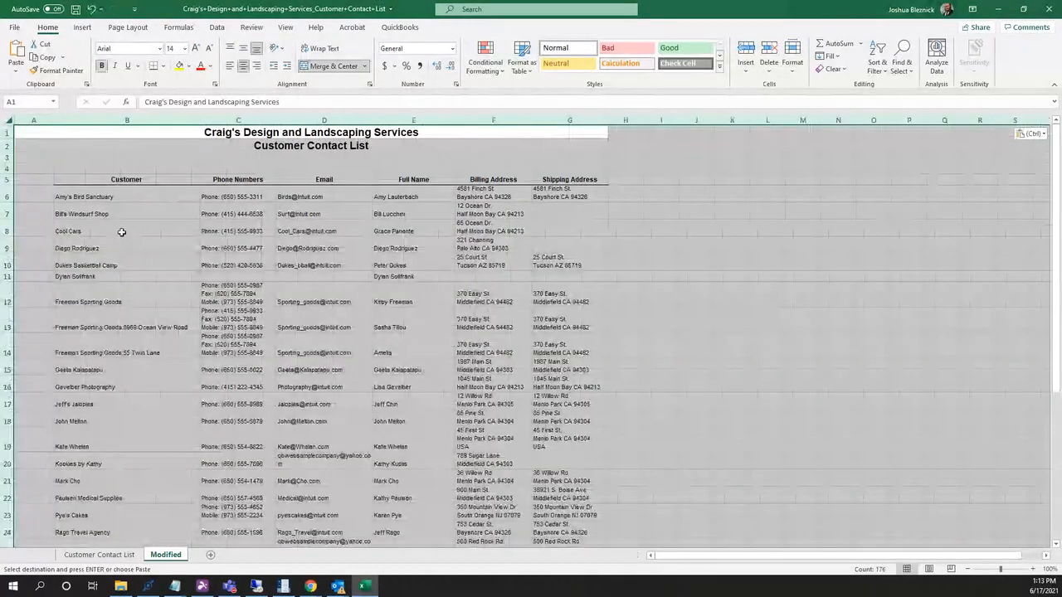
Add an empty sheet named Import and return to the Modified sheet.
{"action": "left_click", "coordinate": [208, 555]}
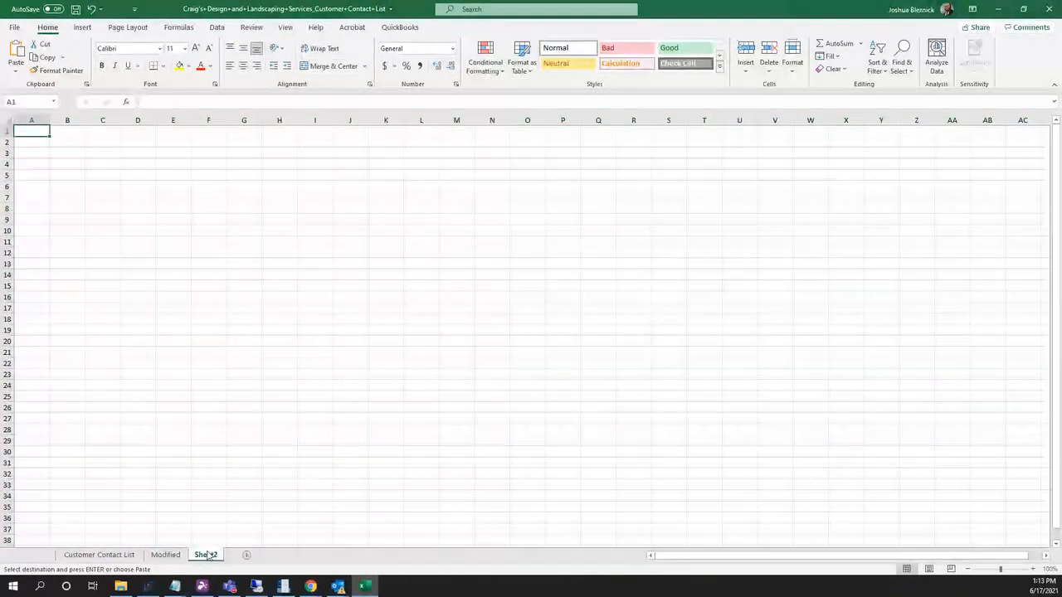
{"action": "double_click", "coordinate": [208, 554]}
{"action": "type", "text": "Import"}
{"action": "key", "text": "Return"}
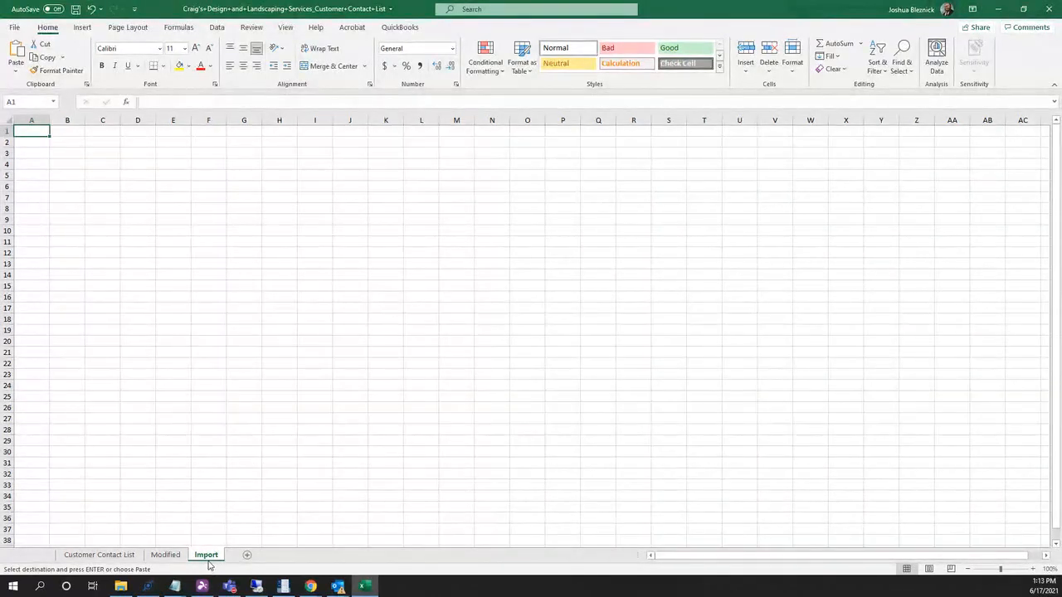
{"action": "left_click", "coordinate": [210, 282]}
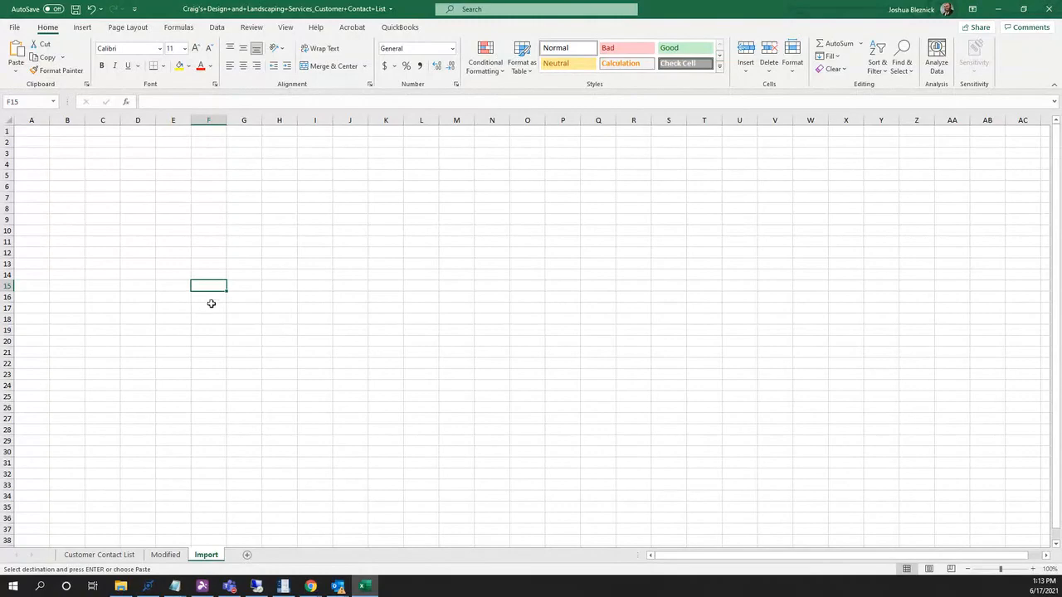
{"action": "left_click", "coordinate": [165, 554]}
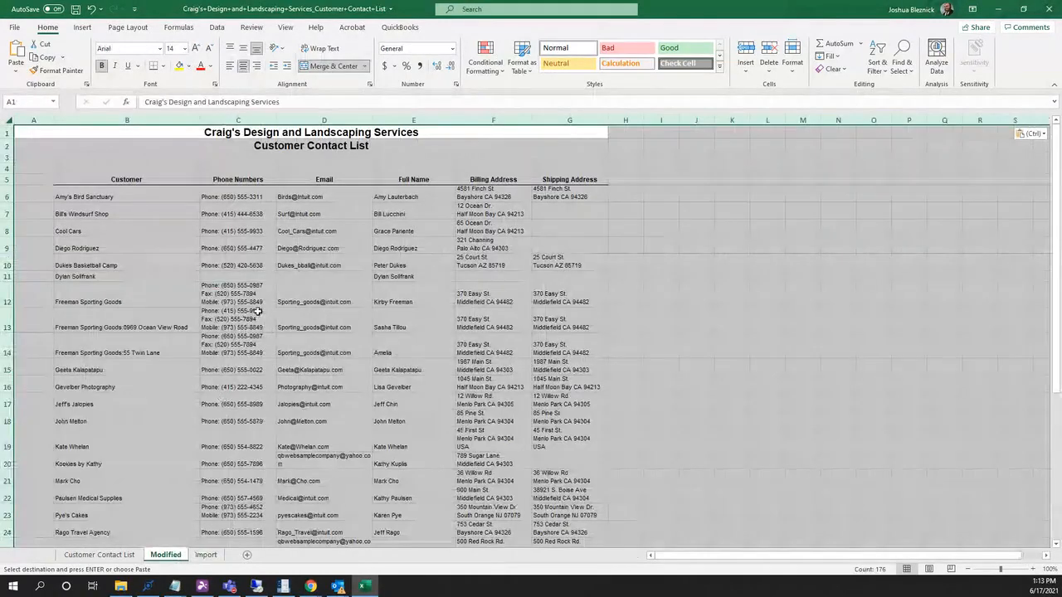
Paste the contact list into a new blank workbook.
{"action": "left_click", "coordinate": [15, 28]}
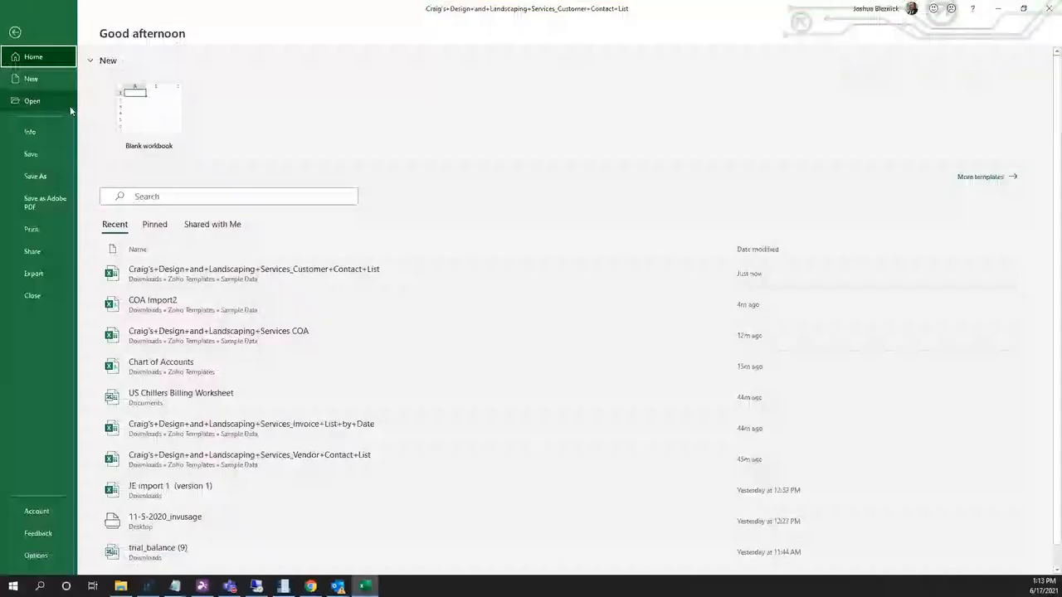
{"action": "left_click", "coordinate": [123, 126]}
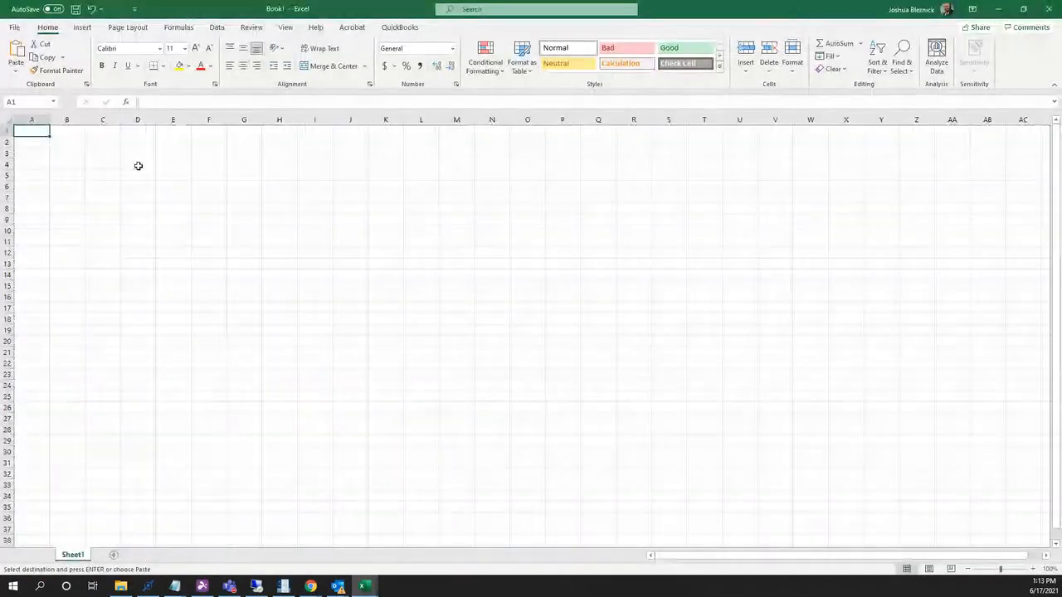
{"action": "key", "text": "ctrl+v"}
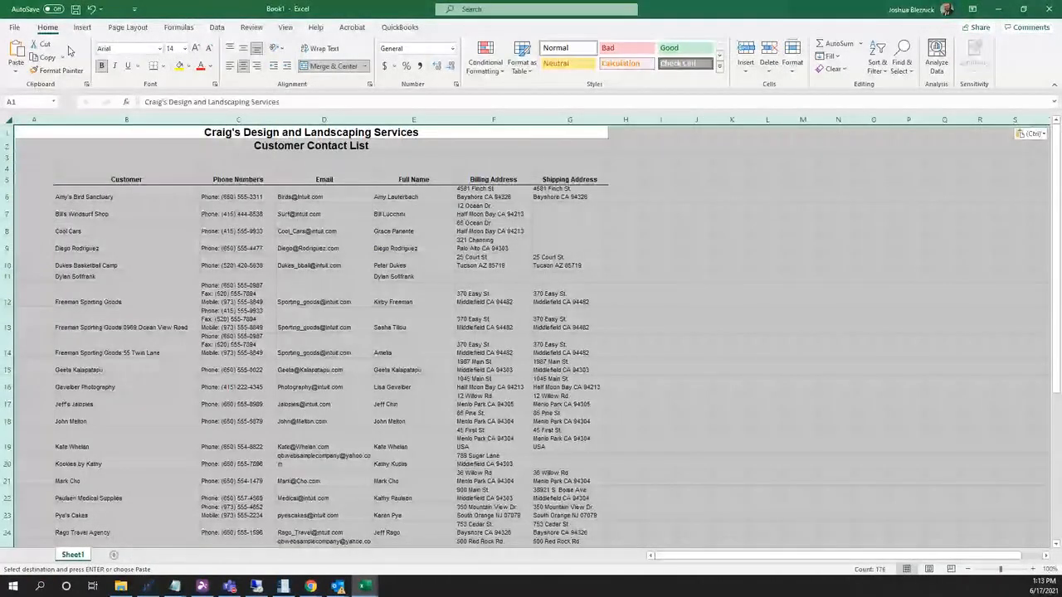
Save the workbook as Book1 in CSV UTF-8 (Comma delimited) format.
{"action": "left_click", "coordinate": [14, 27]}
{"action": "left_click", "coordinate": [35, 176]}
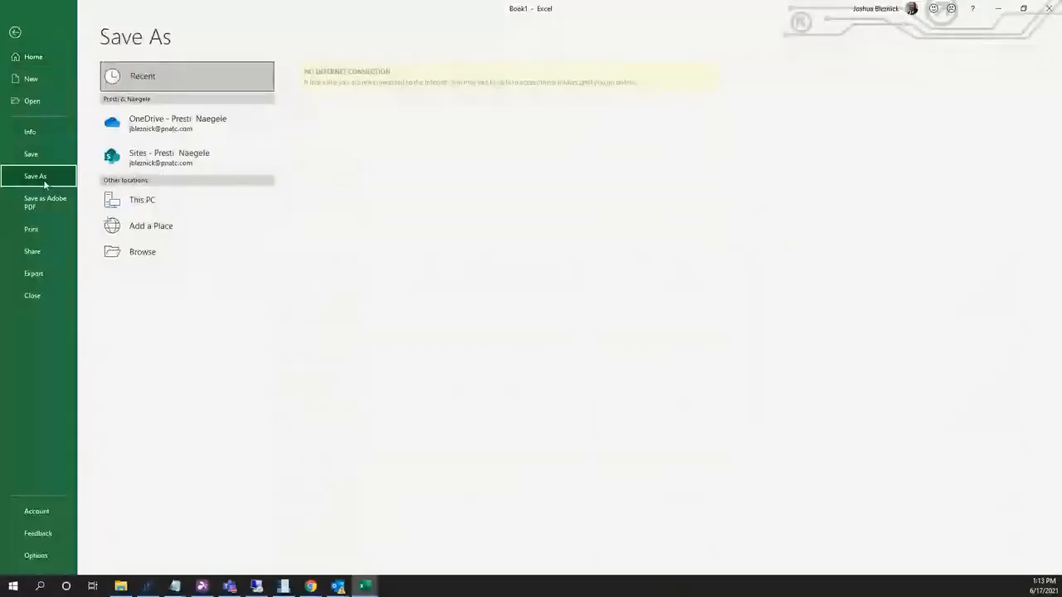
{"action": "left_click", "coordinate": [174, 257]}
{"action": "left_click", "coordinate": [170, 203]}
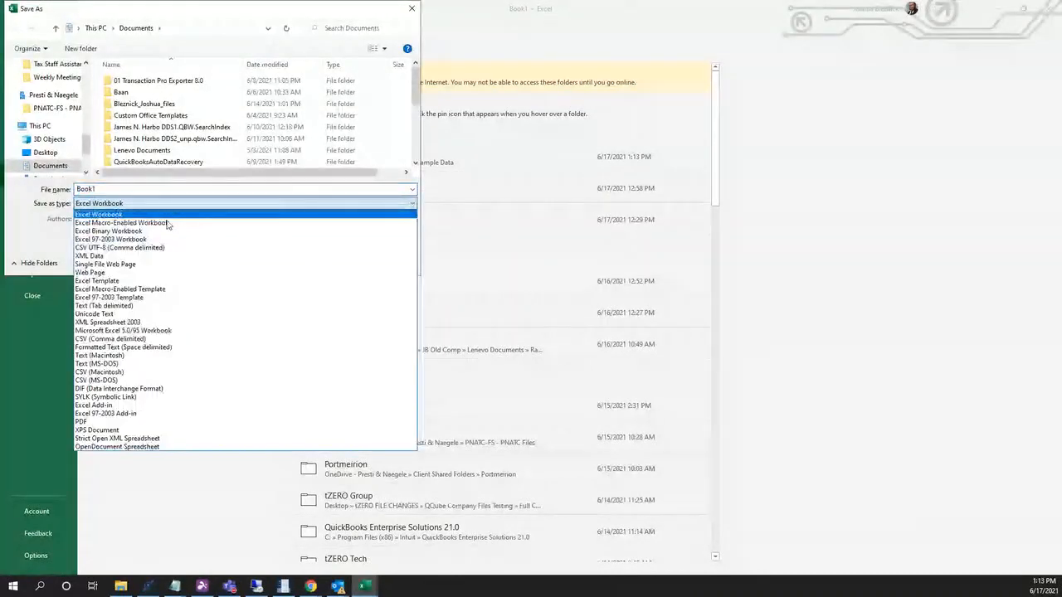
{"action": "left_click", "coordinate": [125, 247]}
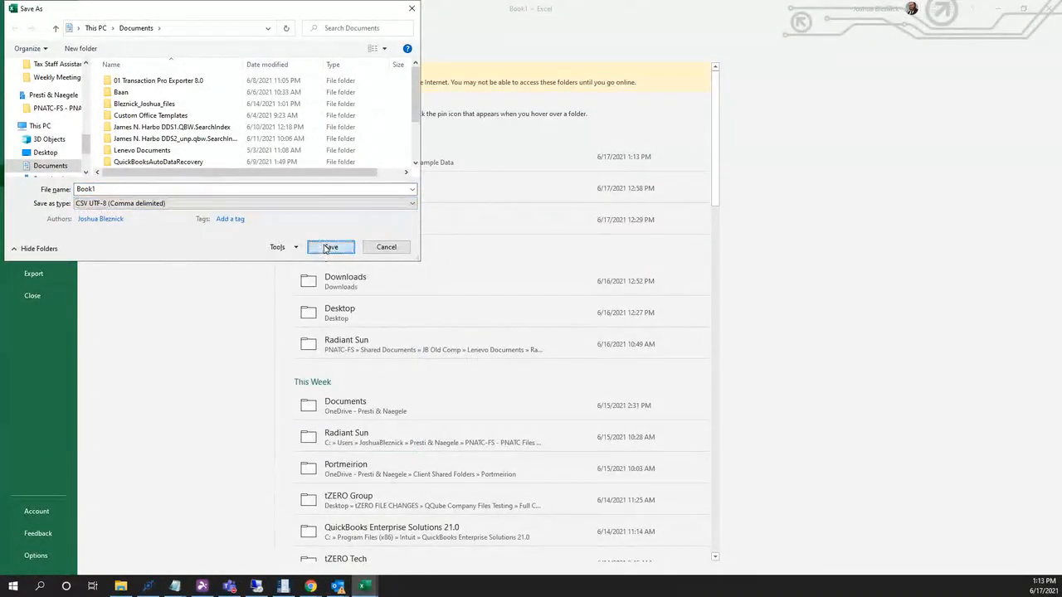
{"action": "left_click", "coordinate": [328, 247]}
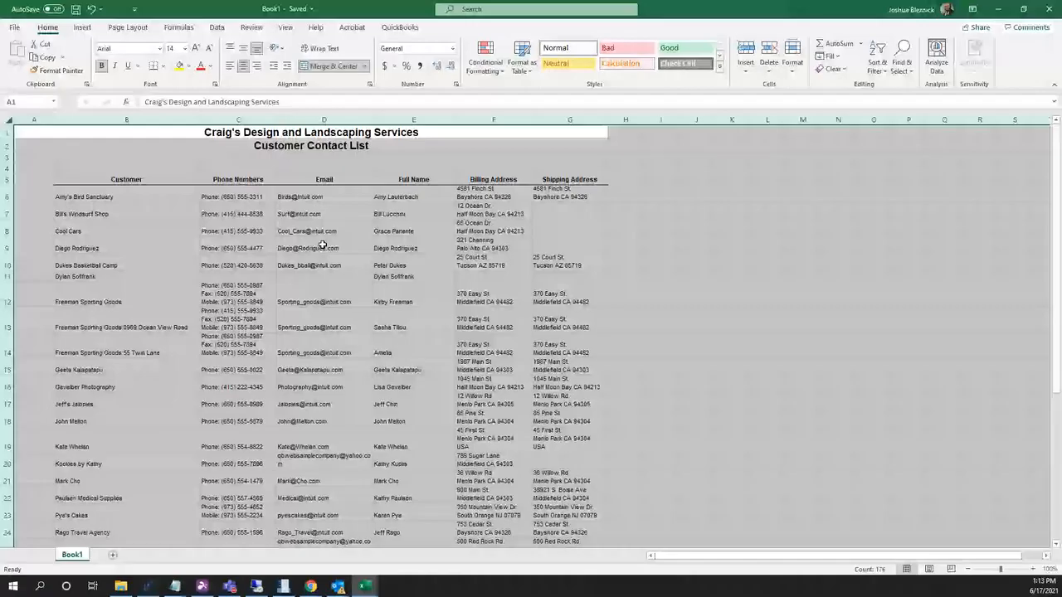
Choose Skip for duplicates, attach Book1.csv from Documents, and continue to the next import step.
{"action": "left_click", "coordinate": [1000, 13]}
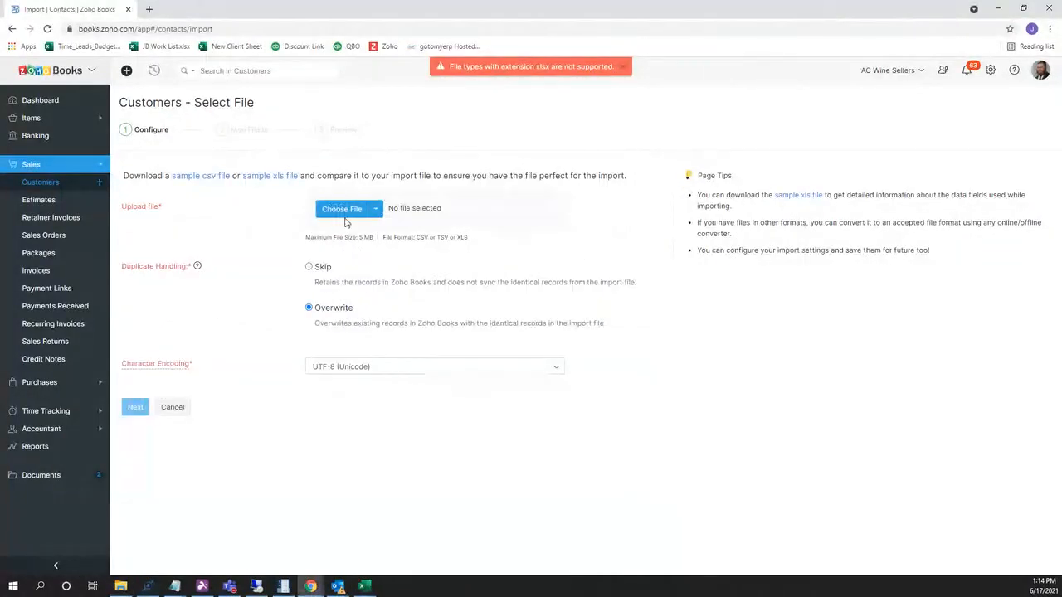
{"action": "left_click", "coordinate": [322, 267]}
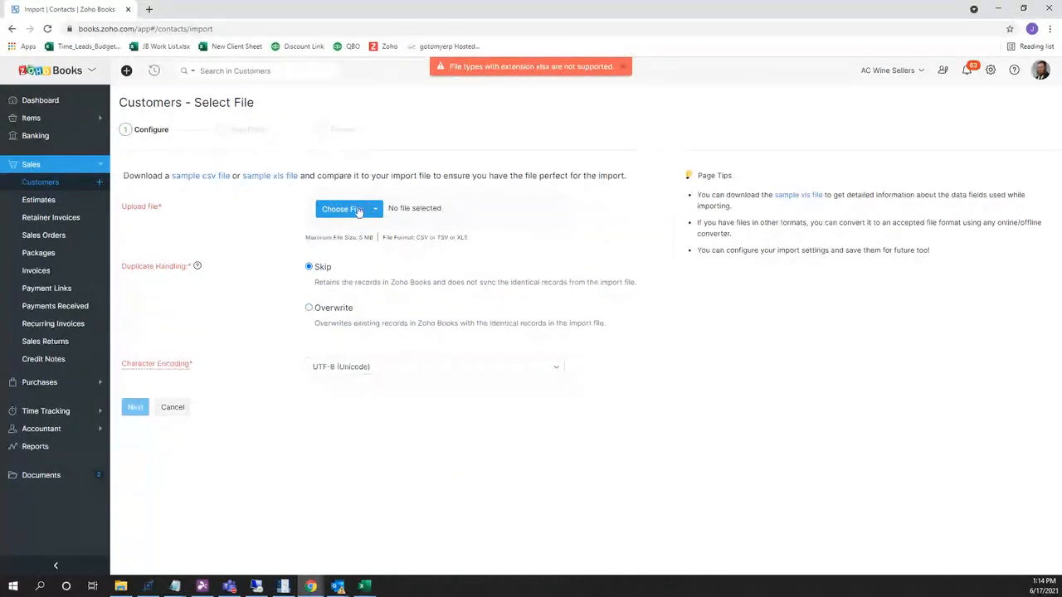
{"action": "left_click", "coordinate": [339, 209]}
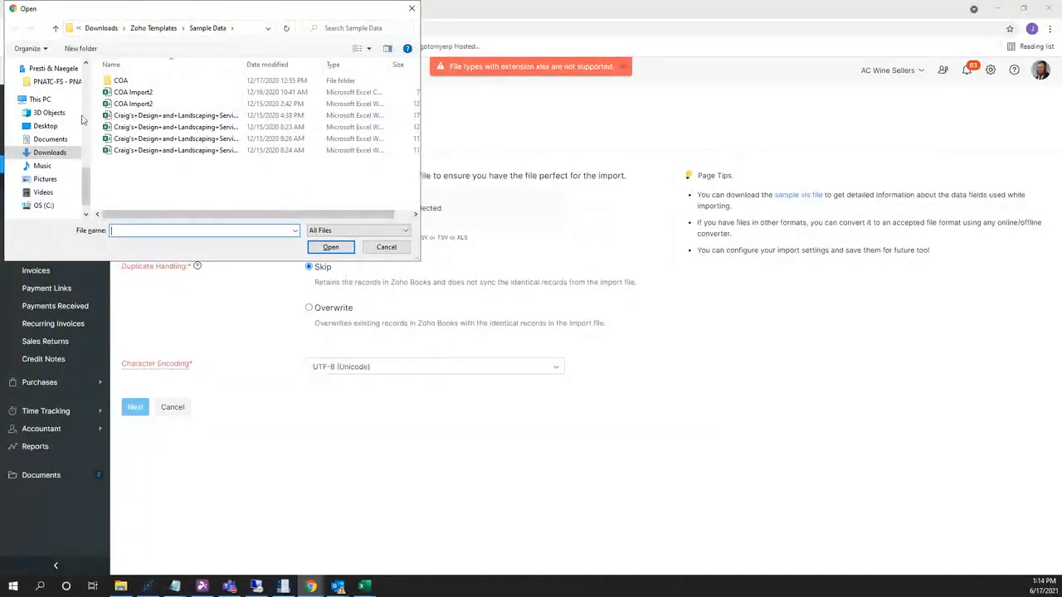
{"action": "scroll", "coordinate": [54, 124], "scroll_direction": "up", "scroll_amount": 5}
{"action": "scroll", "coordinate": [59, 91], "scroll_direction": "up", "scroll_amount": 3}
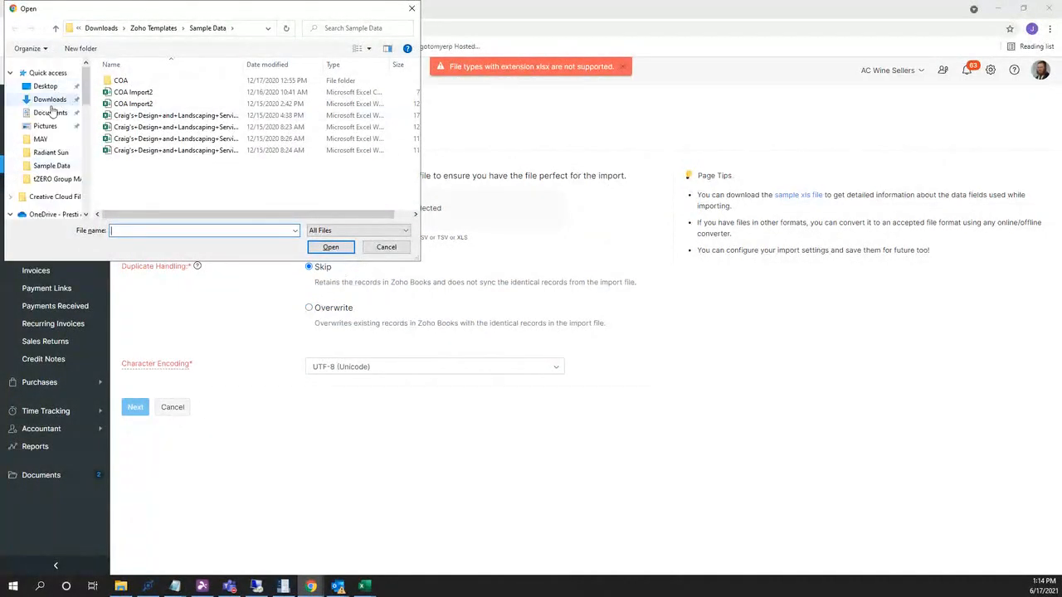
{"action": "left_click", "coordinate": [48, 112]}
{"action": "scroll", "coordinate": [152, 112], "scroll_direction": "down", "scroll_amount": 4}
{"action": "scroll", "coordinate": [152, 112], "scroll_direction": "up", "scroll_amount": 4}
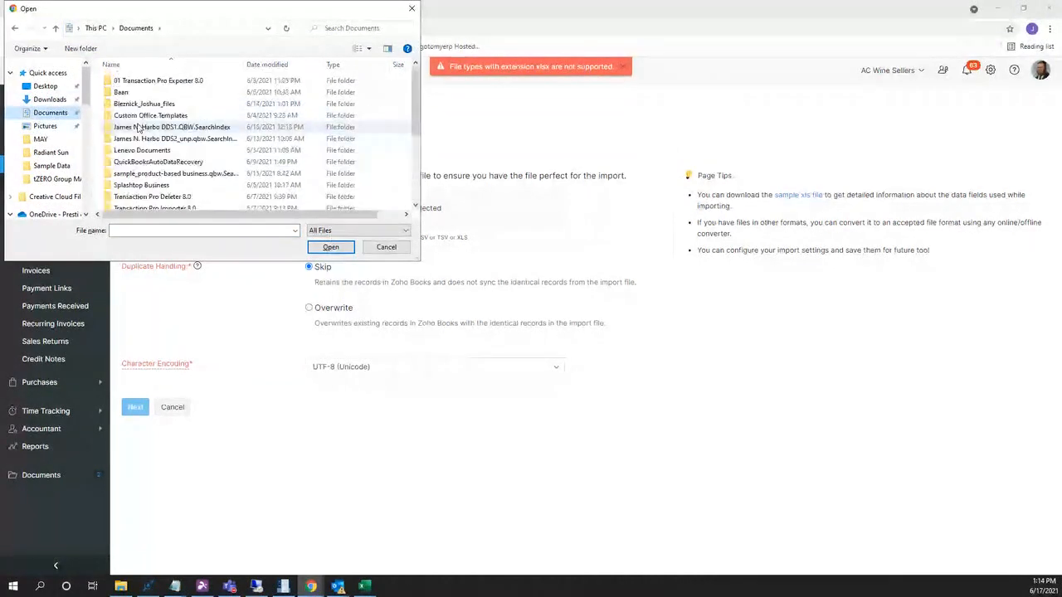
{"action": "scroll", "coordinate": [133, 166], "scroll_direction": "down", "scroll_amount": 2}
{"action": "left_click", "coordinate": [130, 181]}
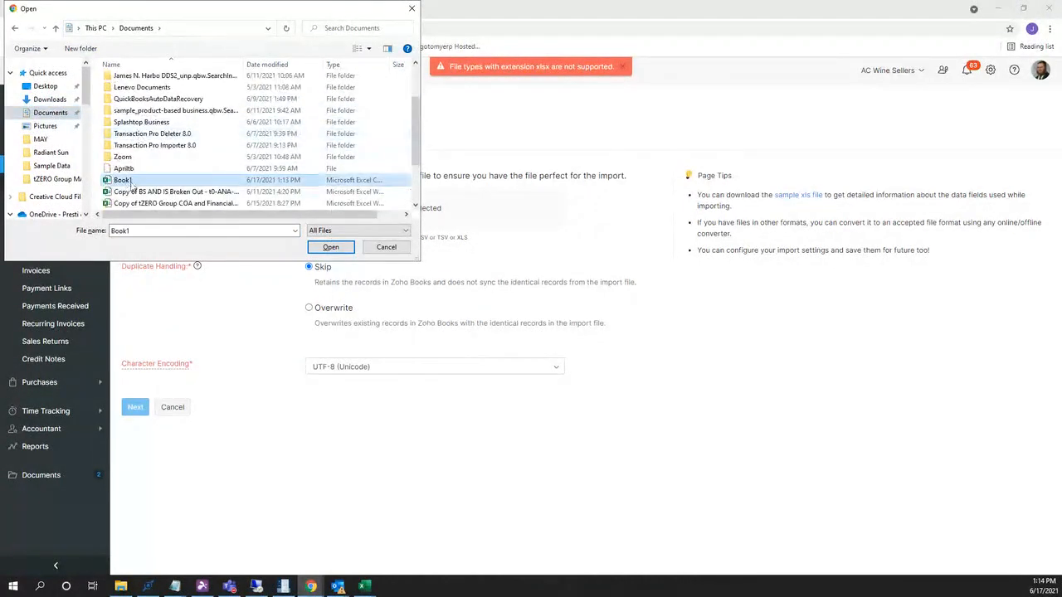
{"action": "left_click", "coordinate": [331, 248]}
{"action": "left_click", "coordinate": [135, 430]}
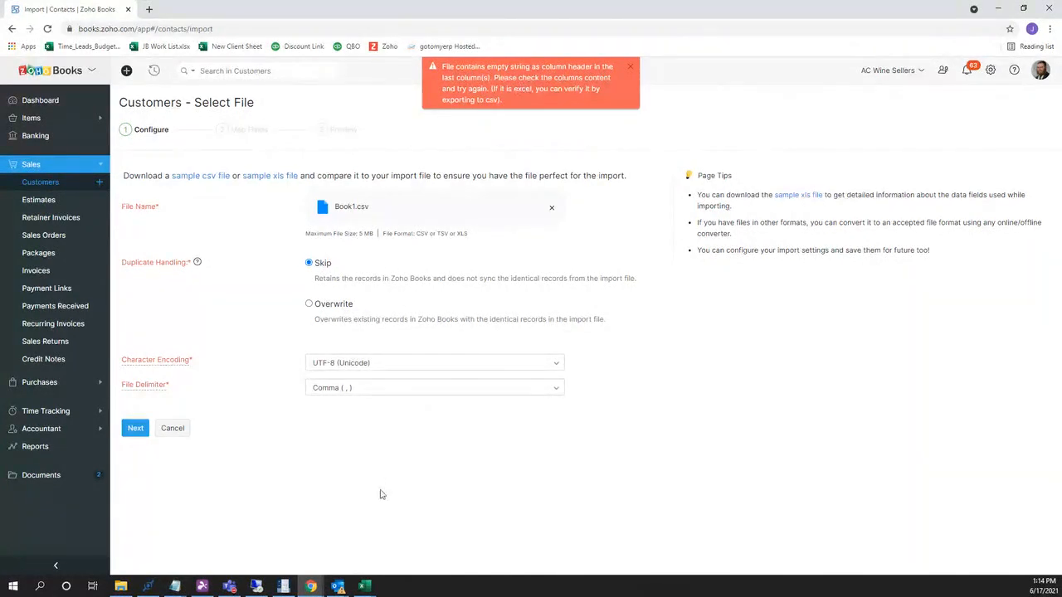
In Book1, delete the four title rows above the customer list headers.
{"action": "mouse_move", "coordinate": [362, 586]}
{"action": "left_click", "coordinate": [412, 552]}
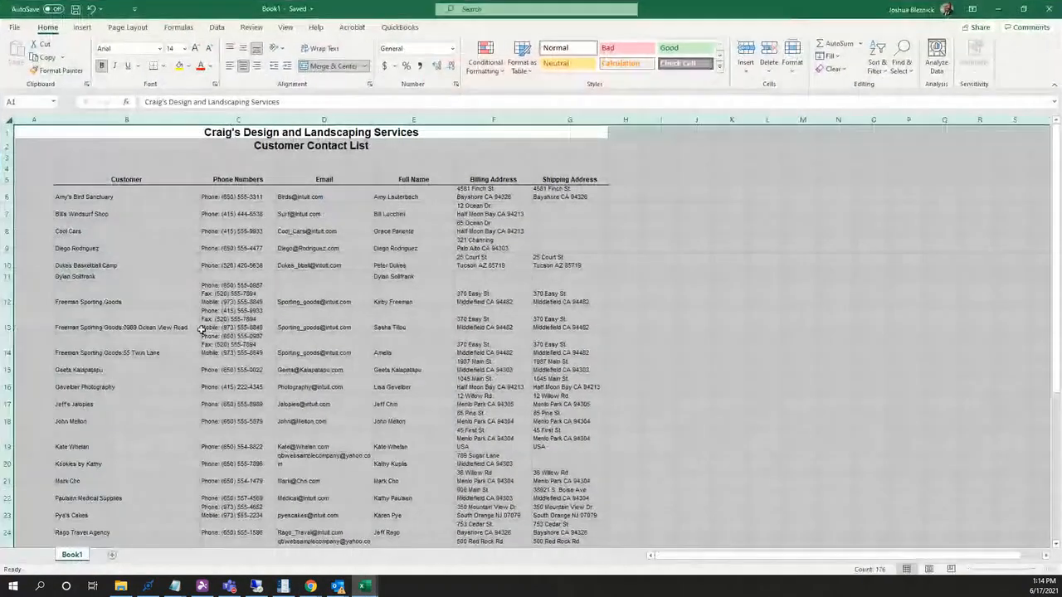
{"action": "left_click_drag", "start_coordinate": [8, 168], "coordinate": [8, 133]}
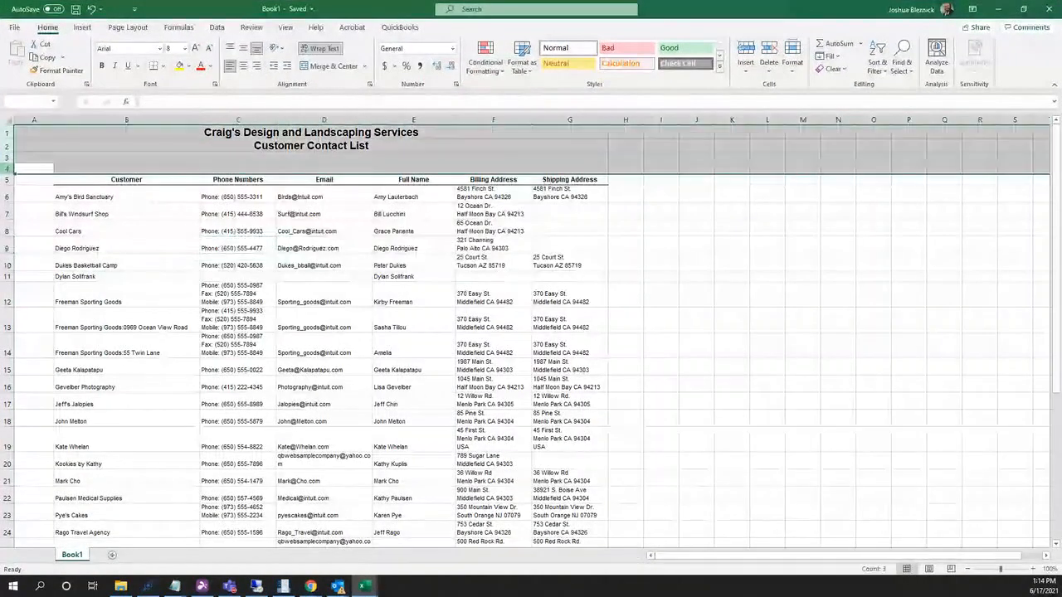
{"action": "right_click", "coordinate": [142, 161]}
{"action": "left_click", "coordinate": [173, 267]}
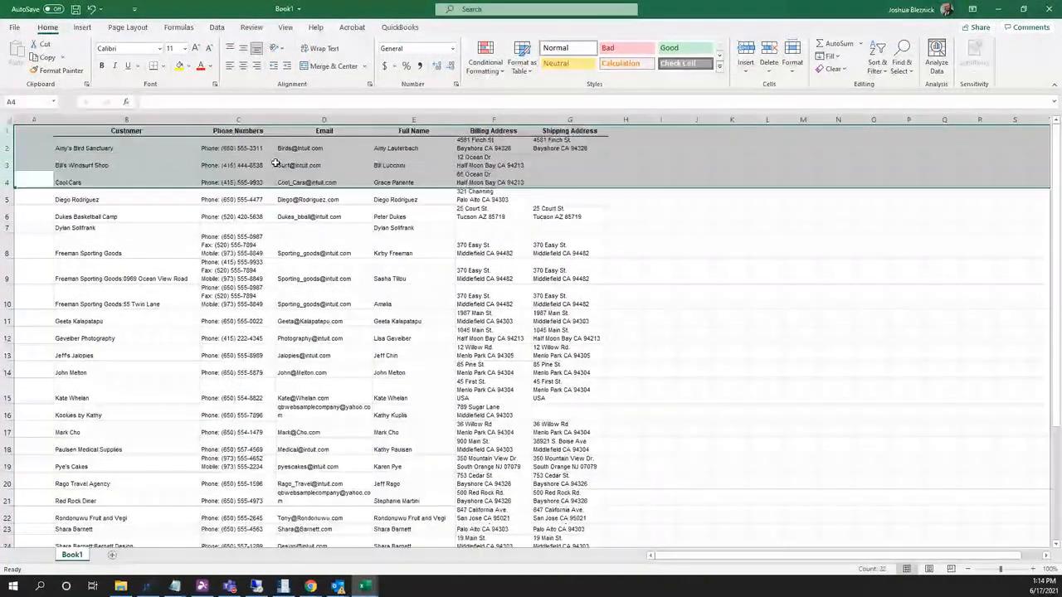
Delete the empty column A so the headers start in cell A1.
{"action": "left_click", "coordinate": [33, 120]}
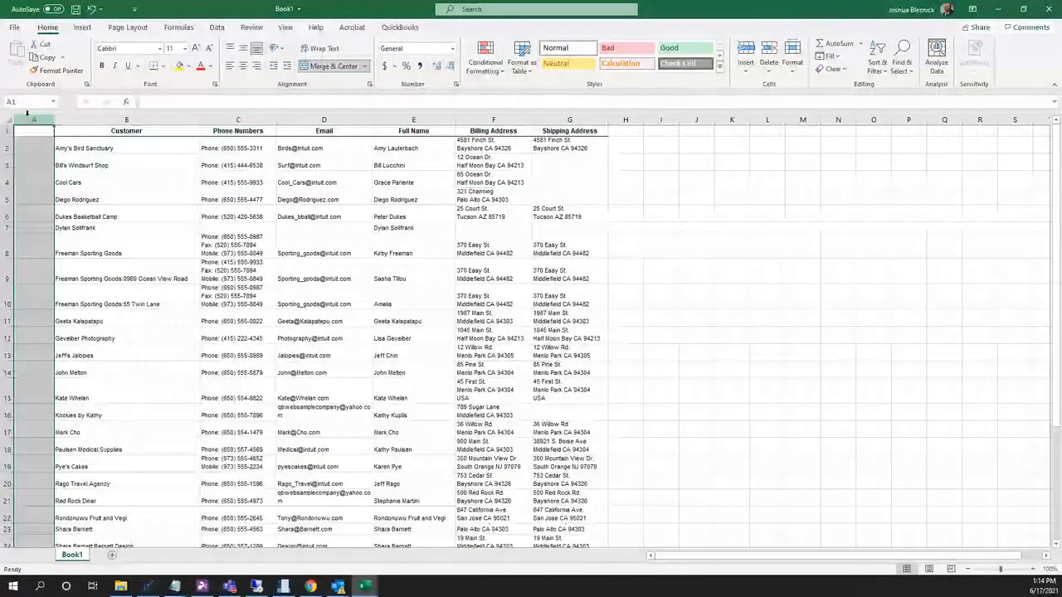
{"action": "right_click", "coordinate": [33, 119]}
{"action": "left_click", "coordinate": [50, 218]}
{"action": "left_click", "coordinate": [141, 174]}
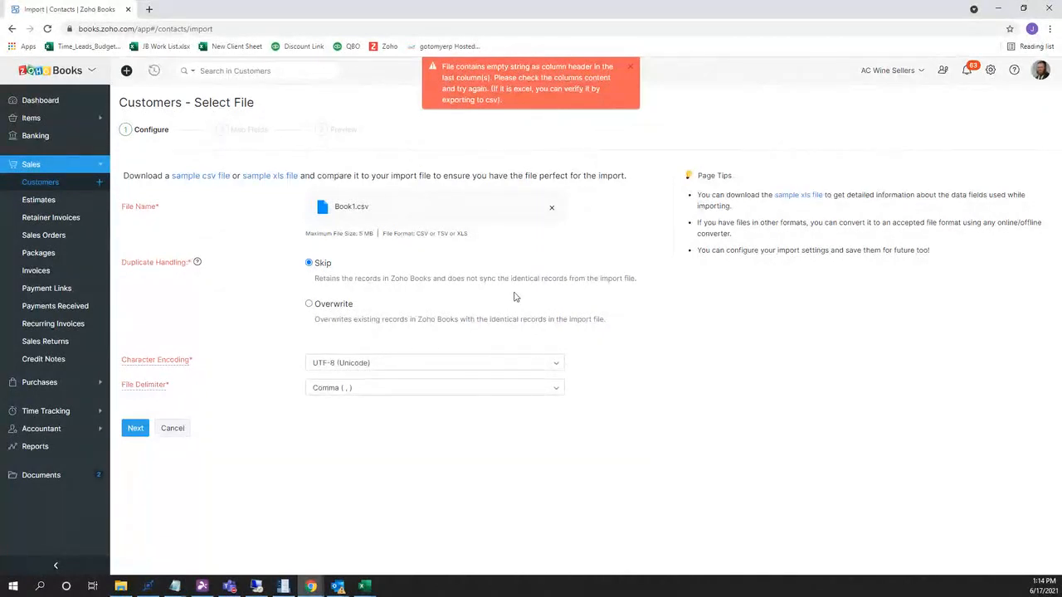
Replace the attached import file with the updated Book1.csv.
{"action": "left_click", "coordinate": [552, 209]}
{"action": "left_click", "coordinate": [339, 211]}
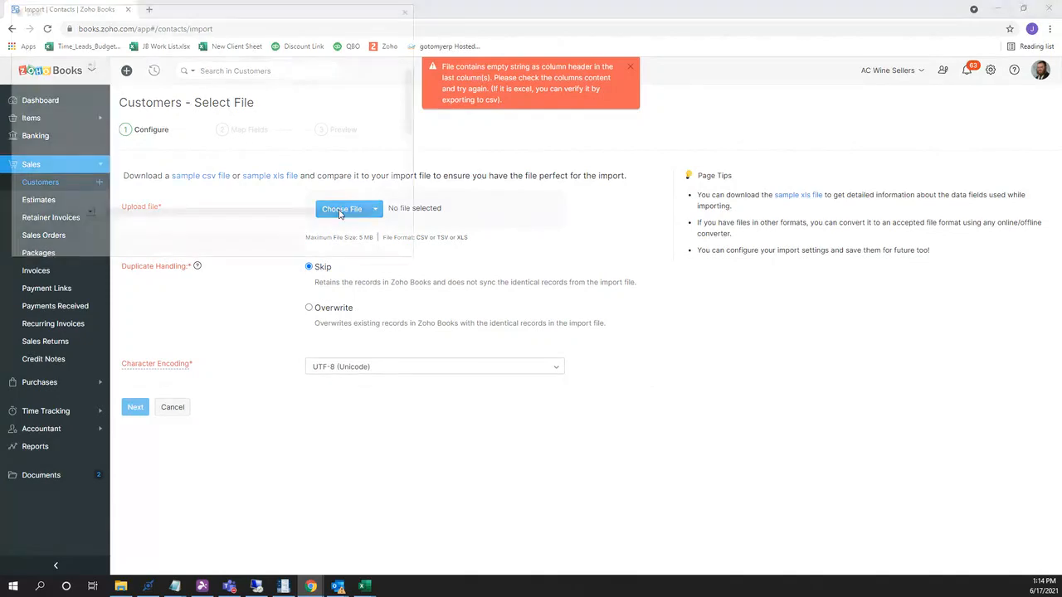
{"action": "scroll", "coordinate": [324, 168], "scroll_direction": "down", "scroll_amount": 5}
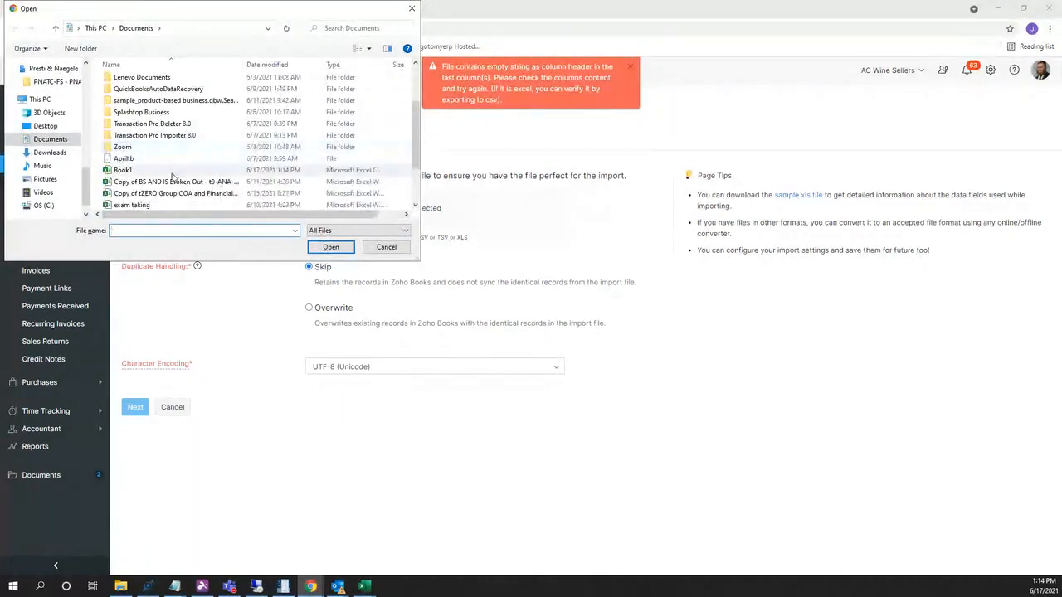
{"action": "left_click", "coordinate": [171, 170]}
{"action": "left_click", "coordinate": [330, 247]}
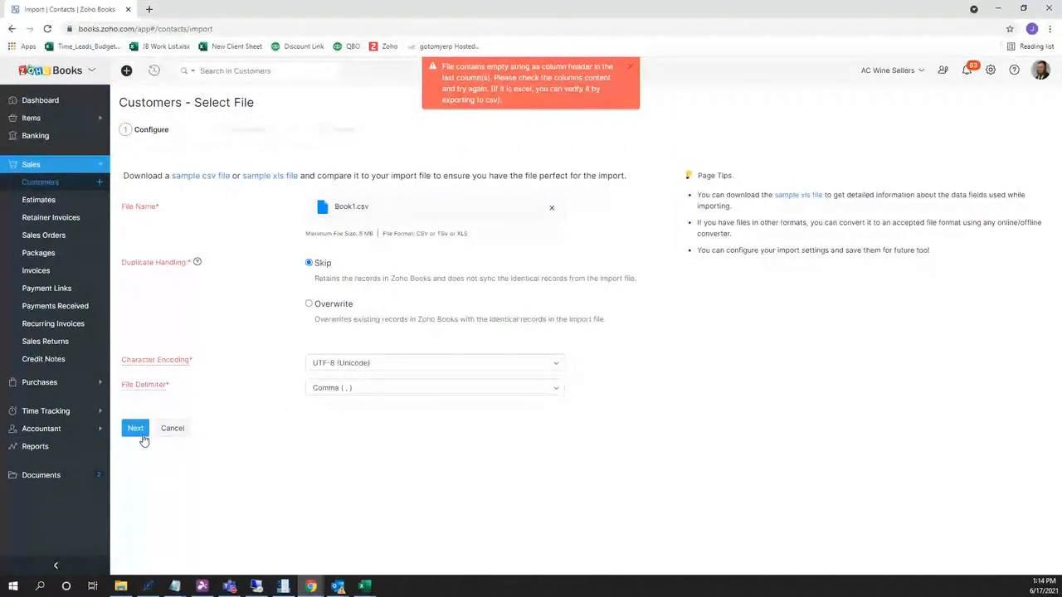
Continue to Map Fields, dismiss the empty column header error, and review the field mappings.
{"action": "left_click", "coordinate": [135, 429]}
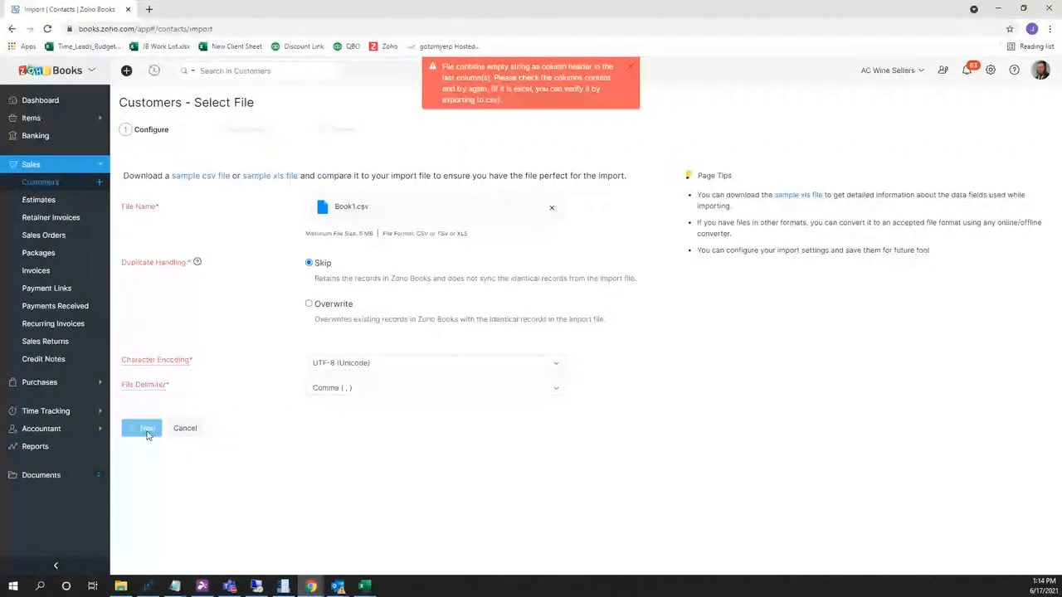
{"action": "left_click", "coordinate": [632, 70]}
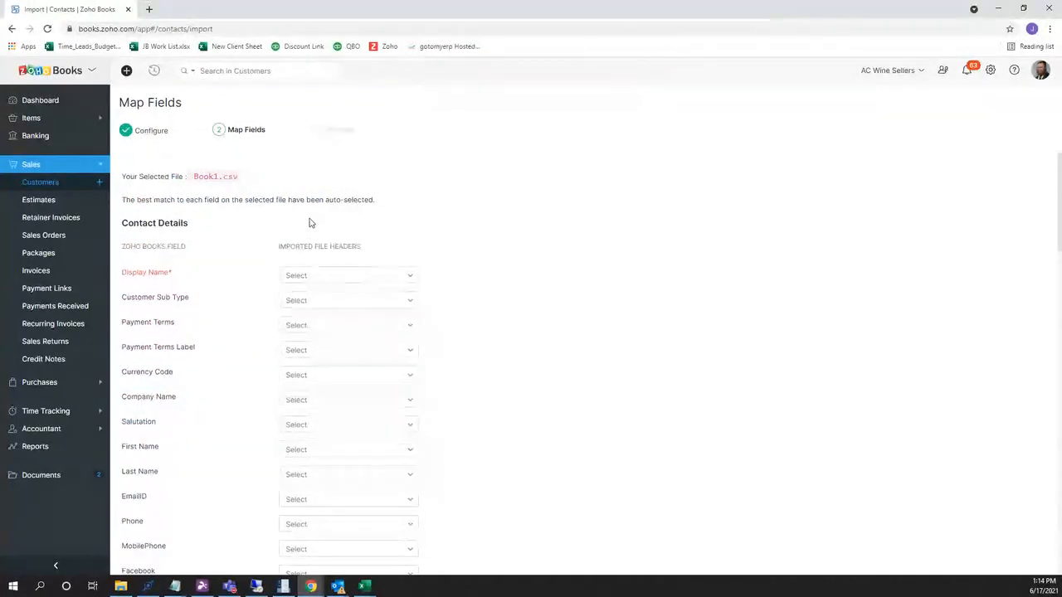
{"action": "scroll", "coordinate": [340, 222], "scroll_direction": "down", "scroll_amount": 2}
{"action": "scroll", "coordinate": [188, 214], "scroll_direction": "up", "scroll_amount": 2}
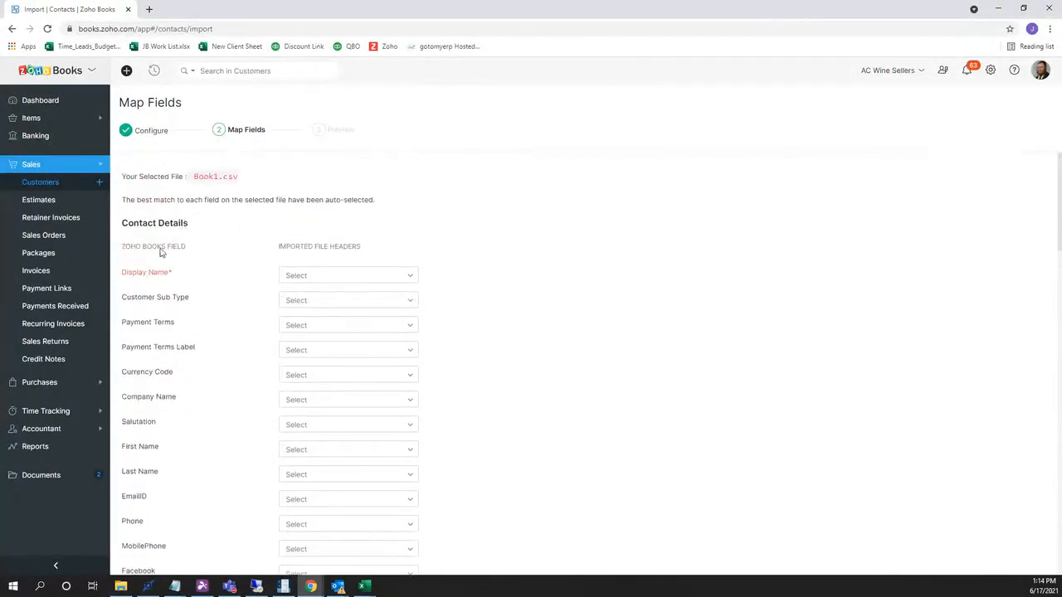
{"action": "scroll", "coordinate": [187, 303], "scroll_direction": "down", "scroll_amount": 6}
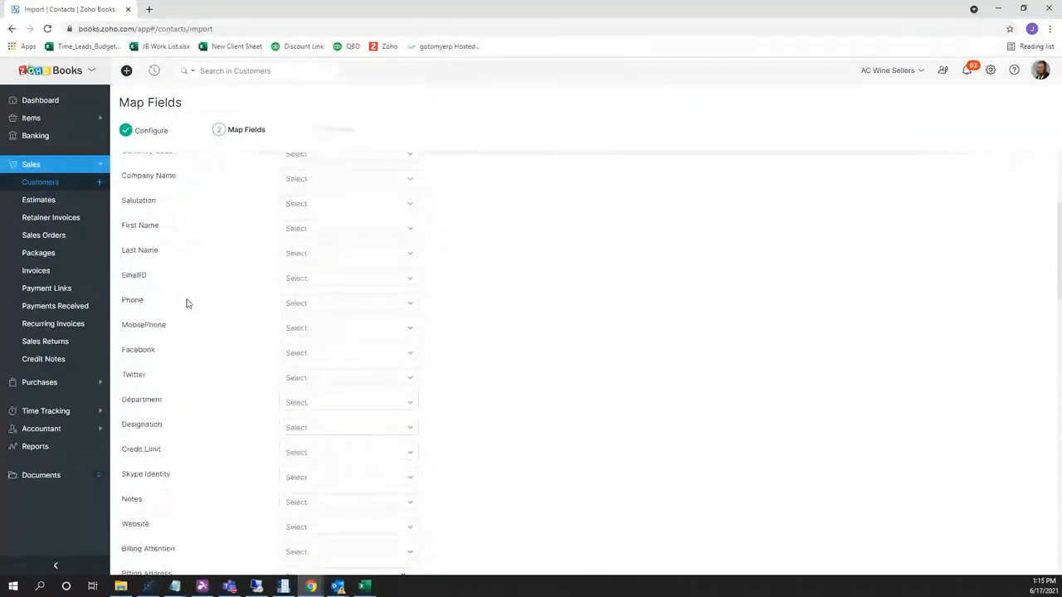
{"action": "scroll", "coordinate": [187, 303], "scroll_direction": "down", "scroll_amount": 9}
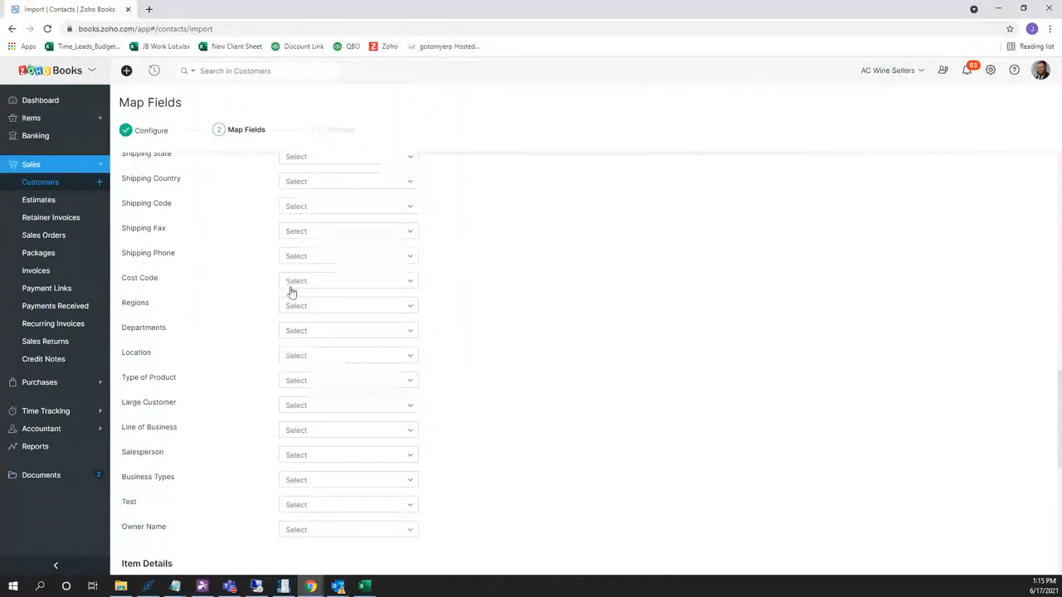
{"action": "scroll", "coordinate": [284, 364], "scroll_direction": "up", "scroll_amount": 4}
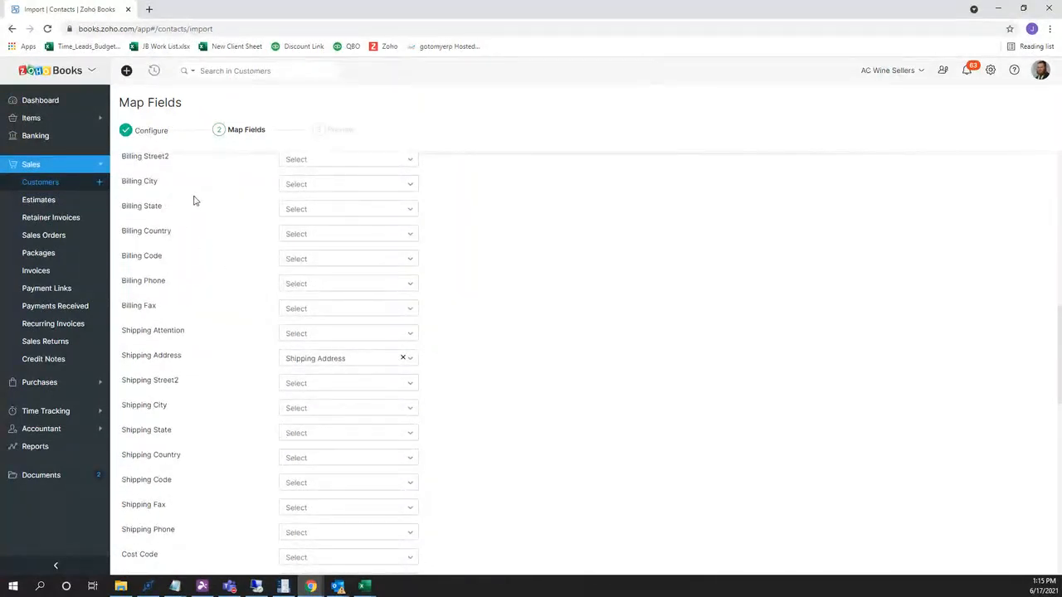
{"action": "scroll", "coordinate": [194, 200], "scroll_direction": "up", "scroll_amount": 5}
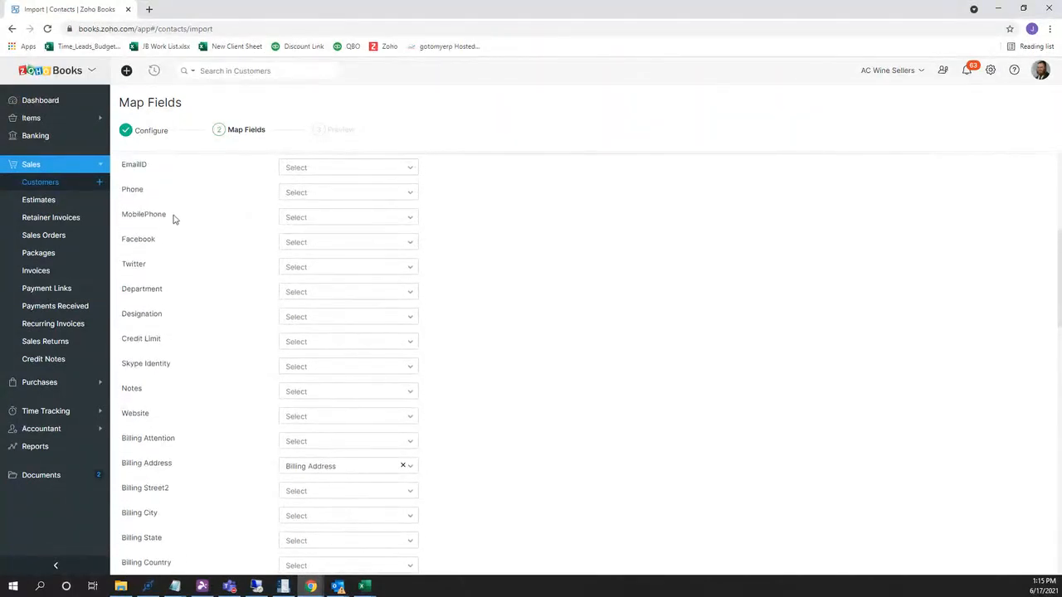
{"action": "scroll", "coordinate": [177, 181], "scroll_direction": "up", "scroll_amount": 2}
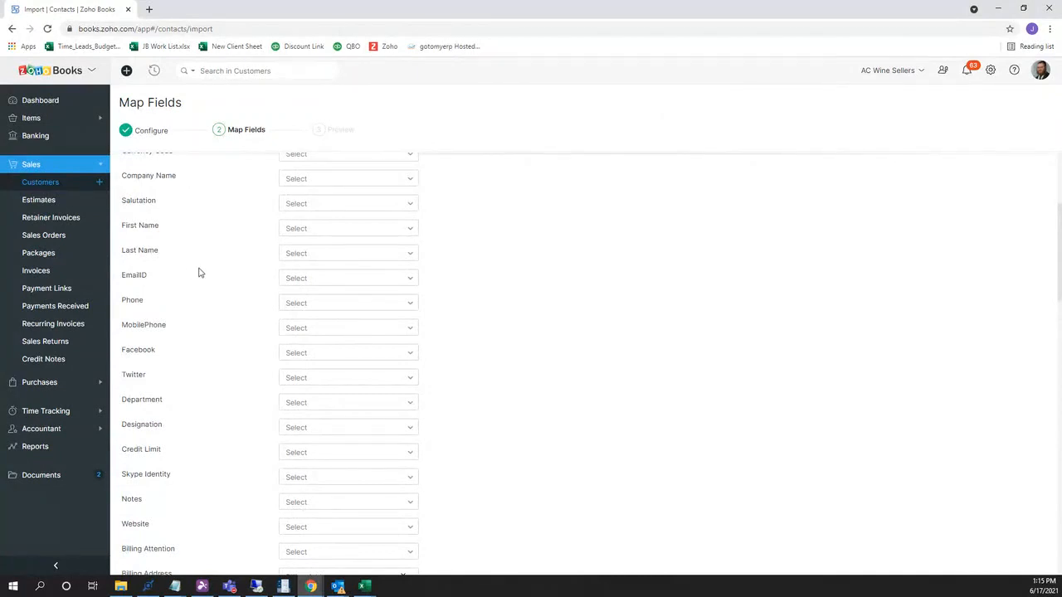
{"action": "scroll", "coordinate": [198, 272], "scroll_direction": "down", "scroll_amount": 15}
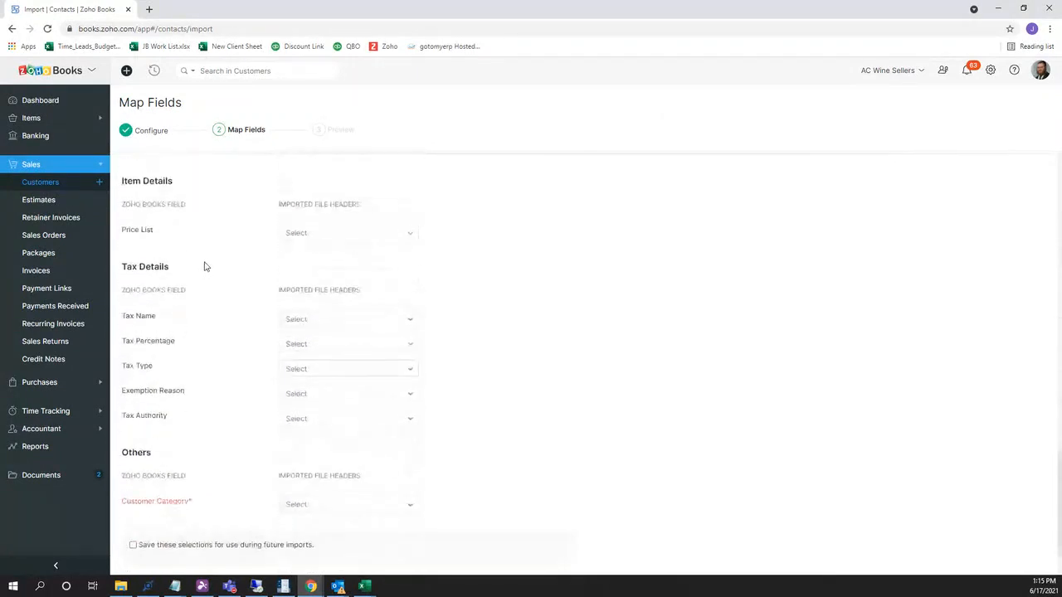
{"action": "scroll", "coordinate": [205, 266], "scroll_direction": "down", "scroll_amount": 1}
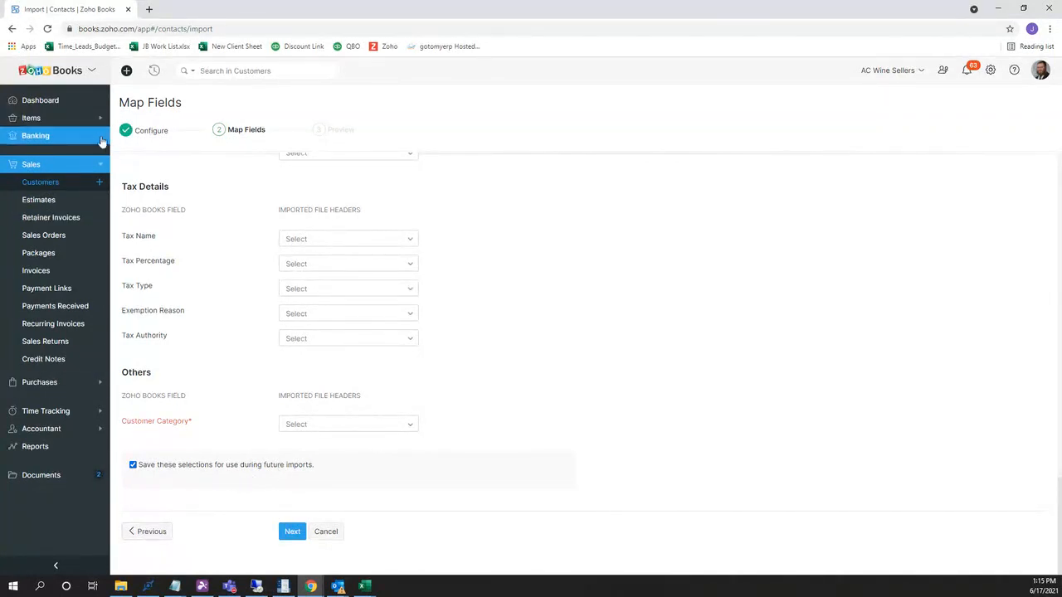
Leave the import via Sales > Customers and open the All Items list.
{"action": "left_click", "coordinate": [66, 185]}
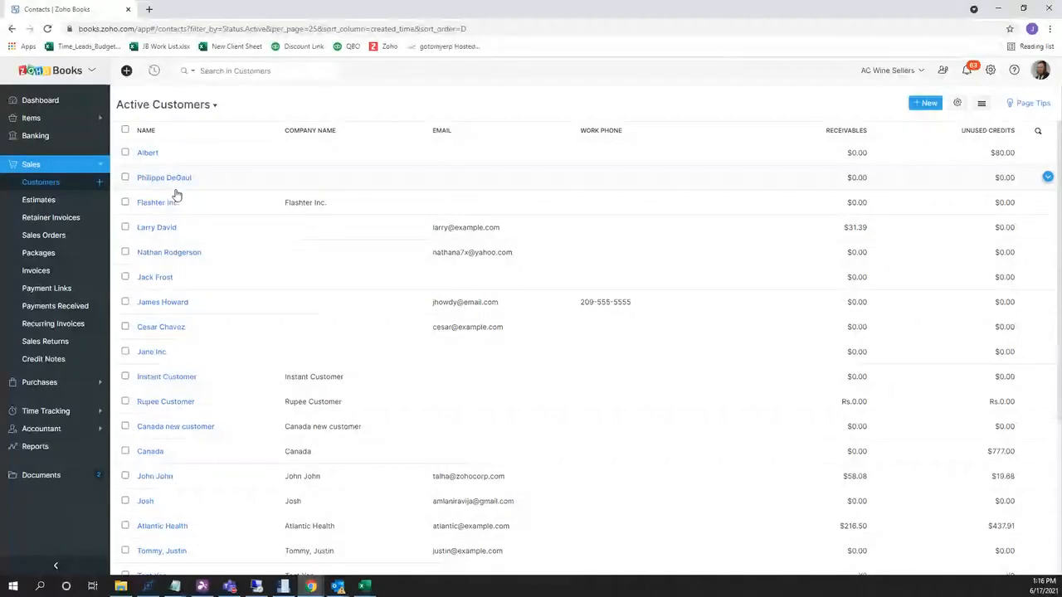
{"action": "left_click", "coordinate": [92, 123]}
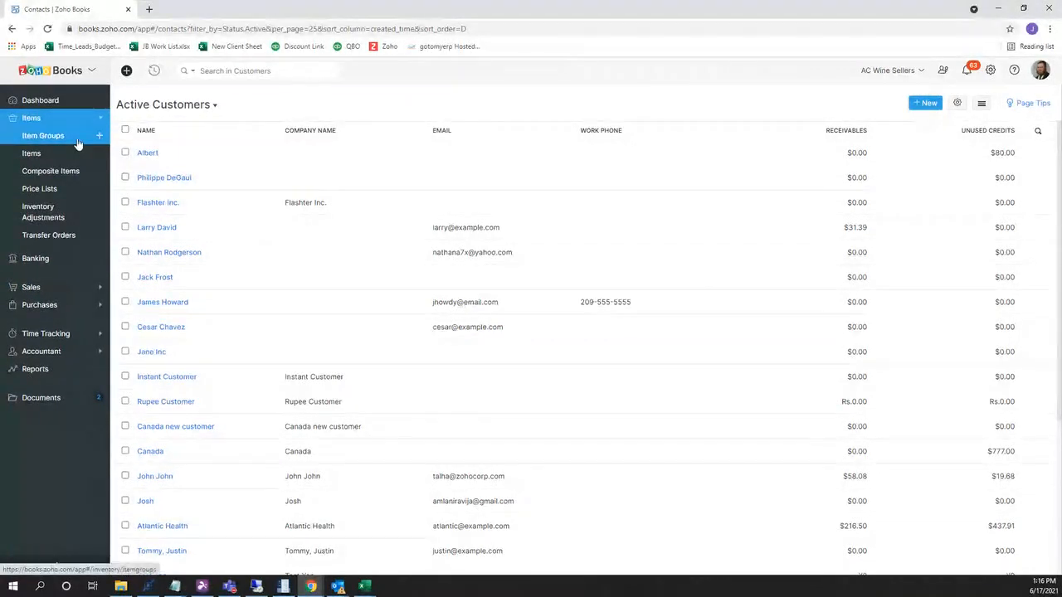
{"action": "left_click", "coordinate": [78, 153]}
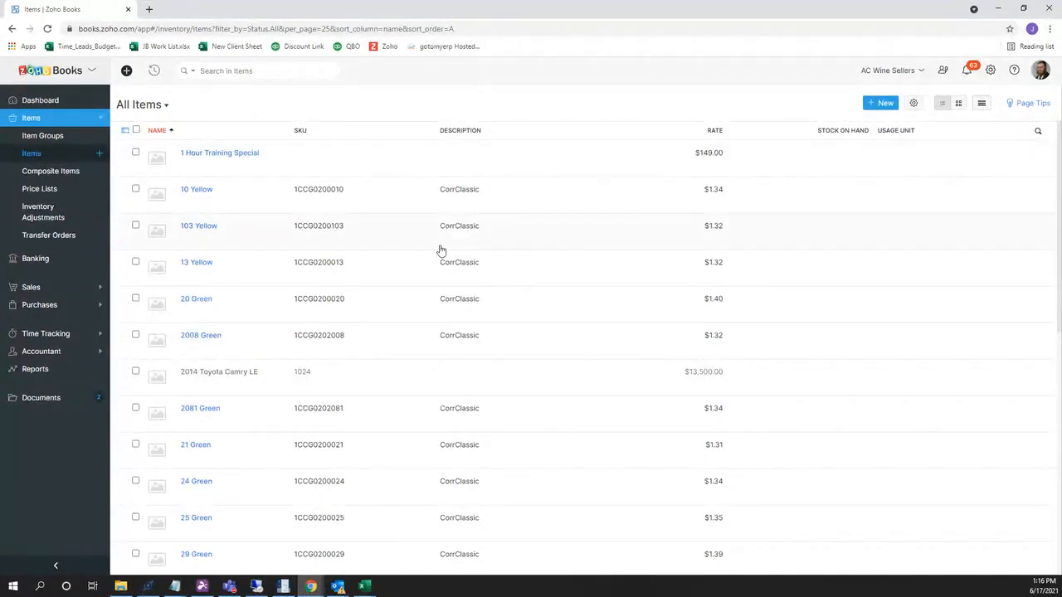
Open Sales > Invoices to show the Overdue Invoices list.
{"action": "left_click", "coordinate": [79, 297]}
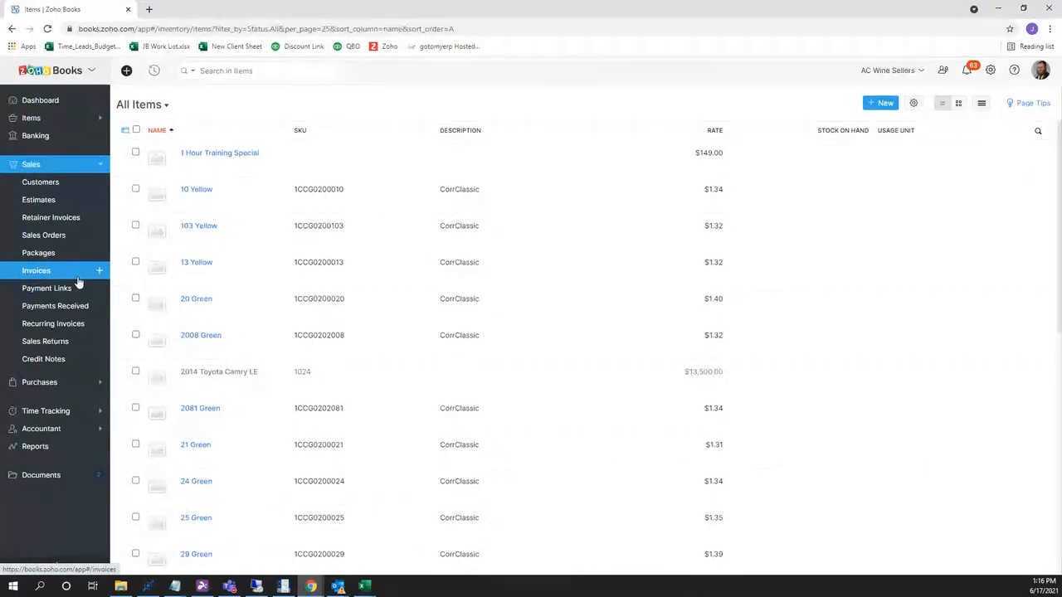
{"action": "left_click", "coordinate": [81, 277]}
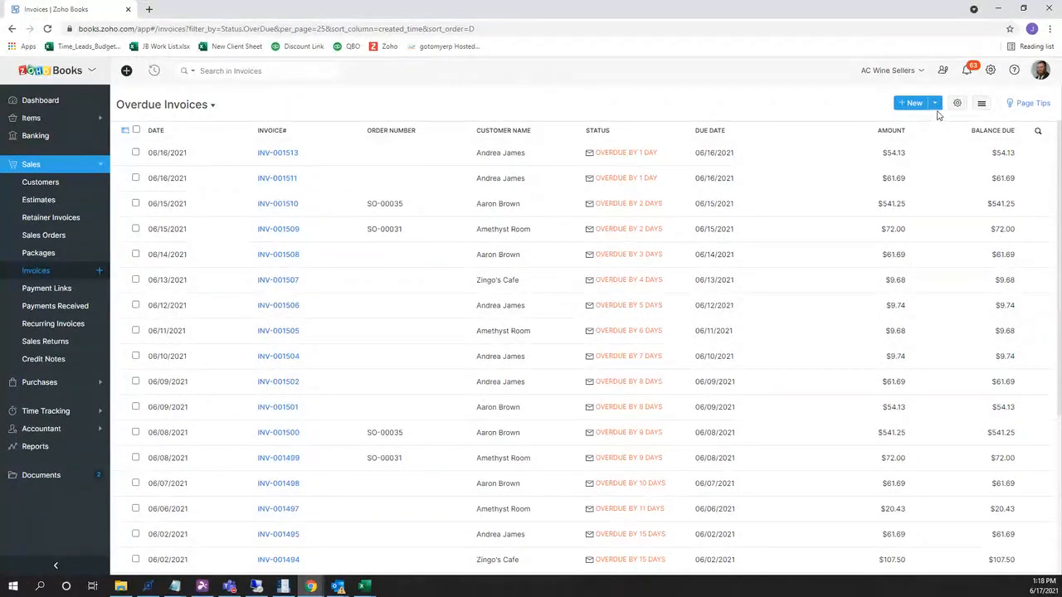
Start Import Invoices and open Invoice Template from the Zoho Templates folder.
{"action": "left_click", "coordinate": [982, 107]}
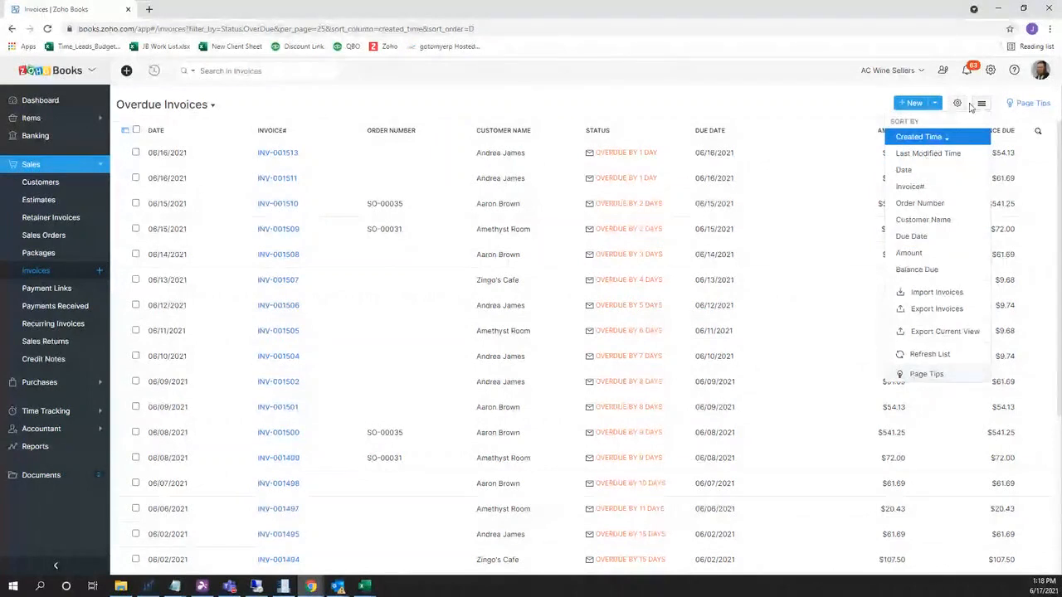
{"action": "left_click", "coordinate": [936, 293]}
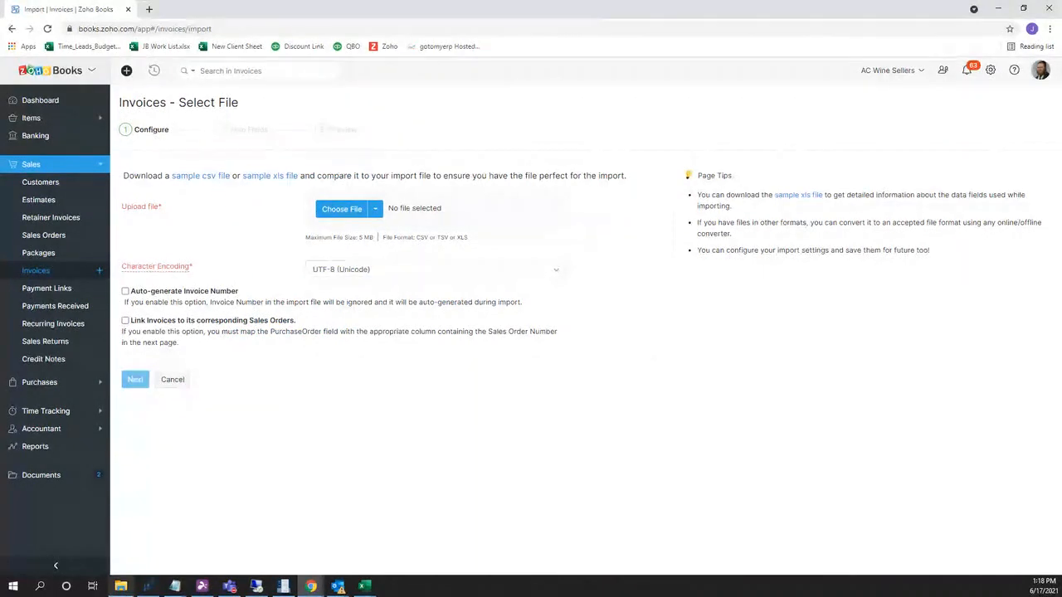
{"action": "left_click", "coordinate": [122, 587]}
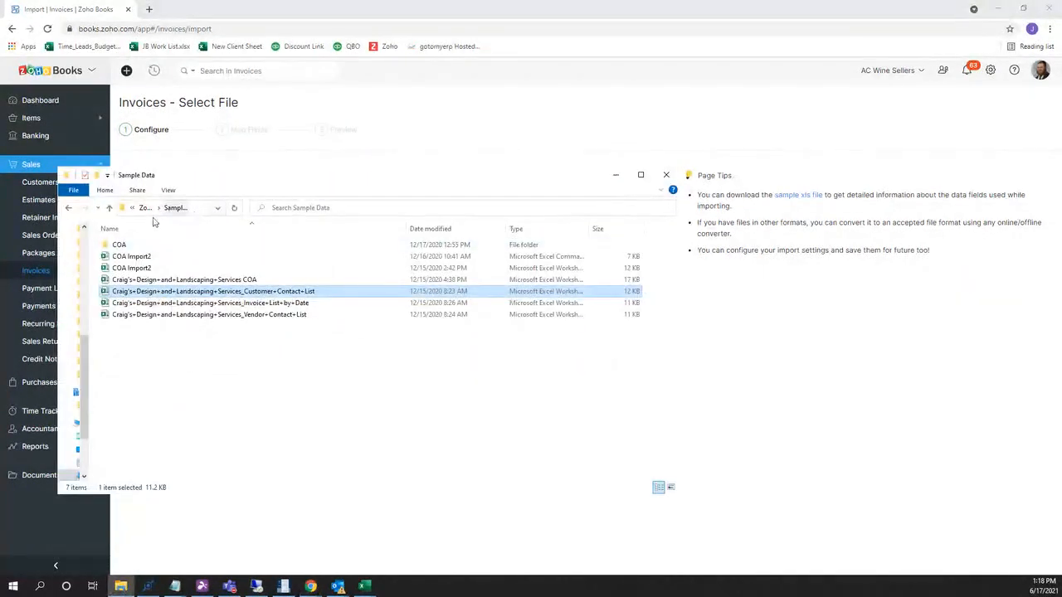
{"action": "left_click", "coordinate": [143, 209]}
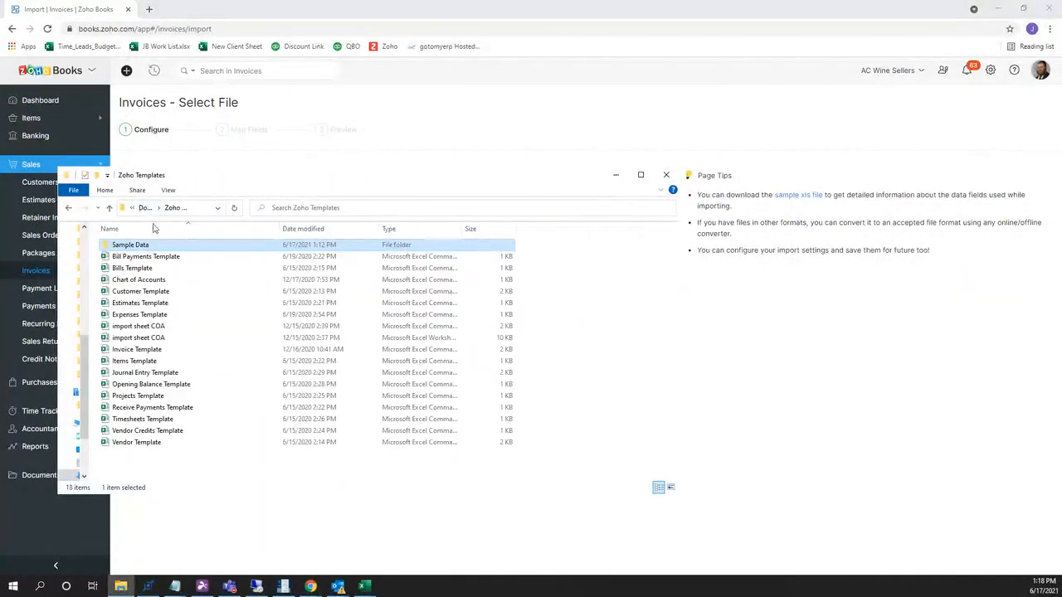
{"action": "left_click", "coordinate": [141, 292]}
{"action": "left_click", "coordinate": [140, 326]}
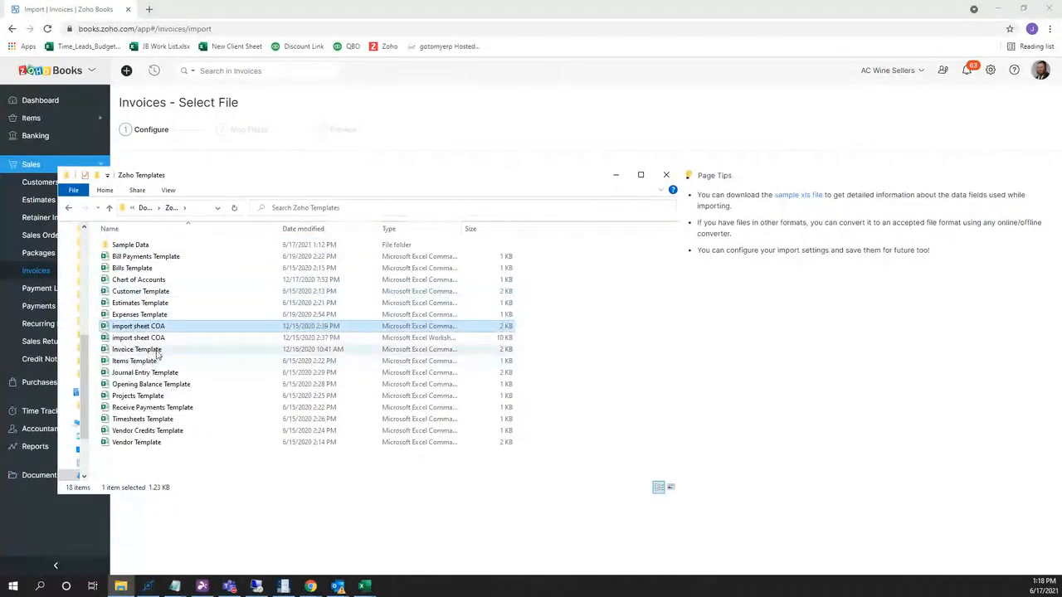
{"action": "left_click", "coordinate": [156, 349]}
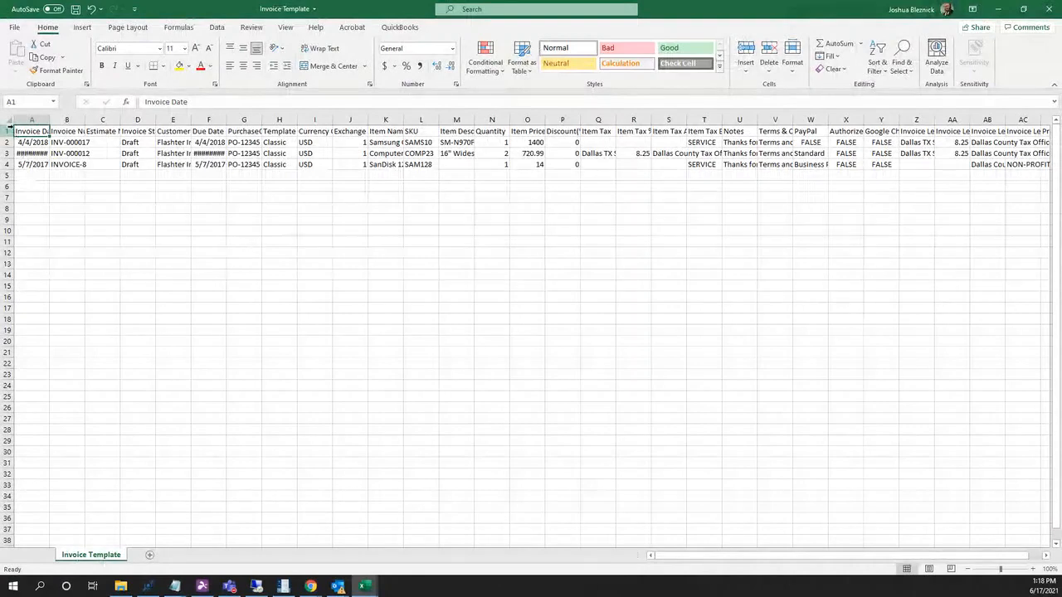
AutoFit all Invoice Template columns to review the three sample draft invoices.
{"action": "left_click", "coordinate": [14, 120]}
{"action": "double_click", "coordinate": [52, 120]}
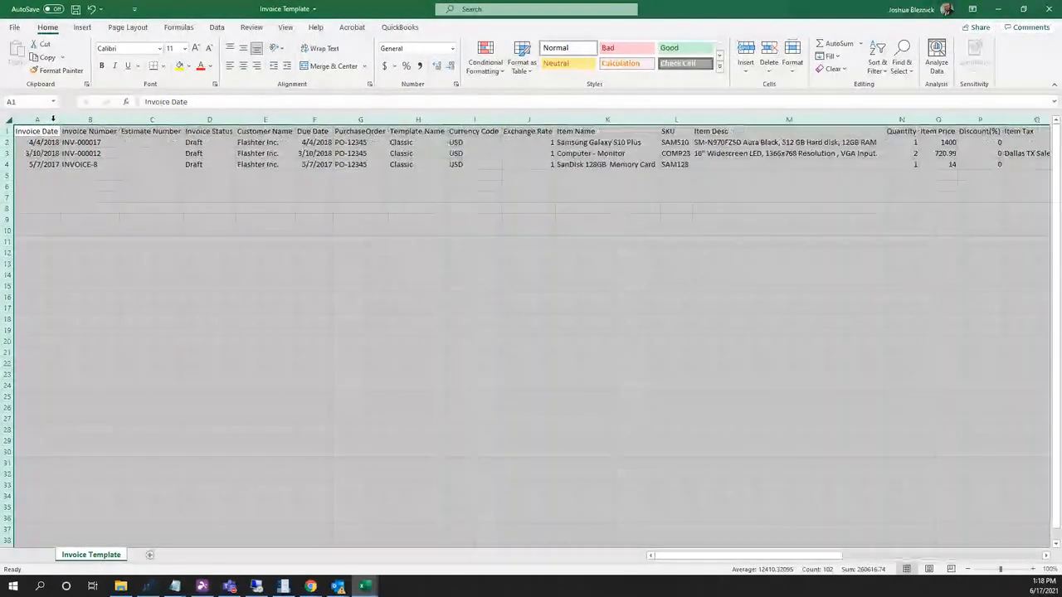
{"action": "left_click", "coordinate": [108, 185]}
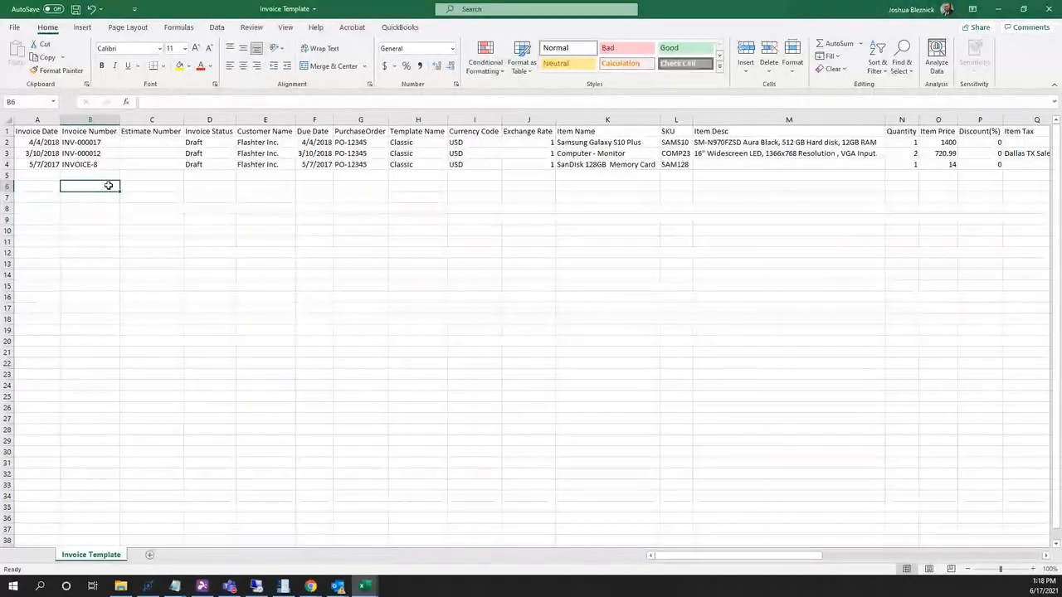
{"action": "key", "text": "Right"}
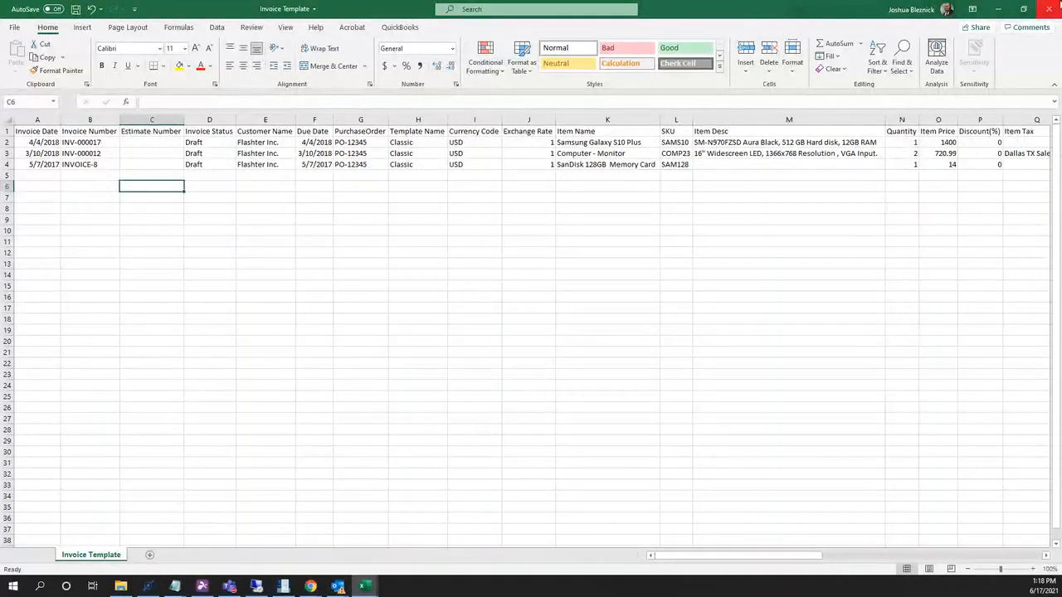
Close the Invoice Template without saving, then close the Book1 workbook.
{"action": "left_click", "coordinate": [1051, 10]}
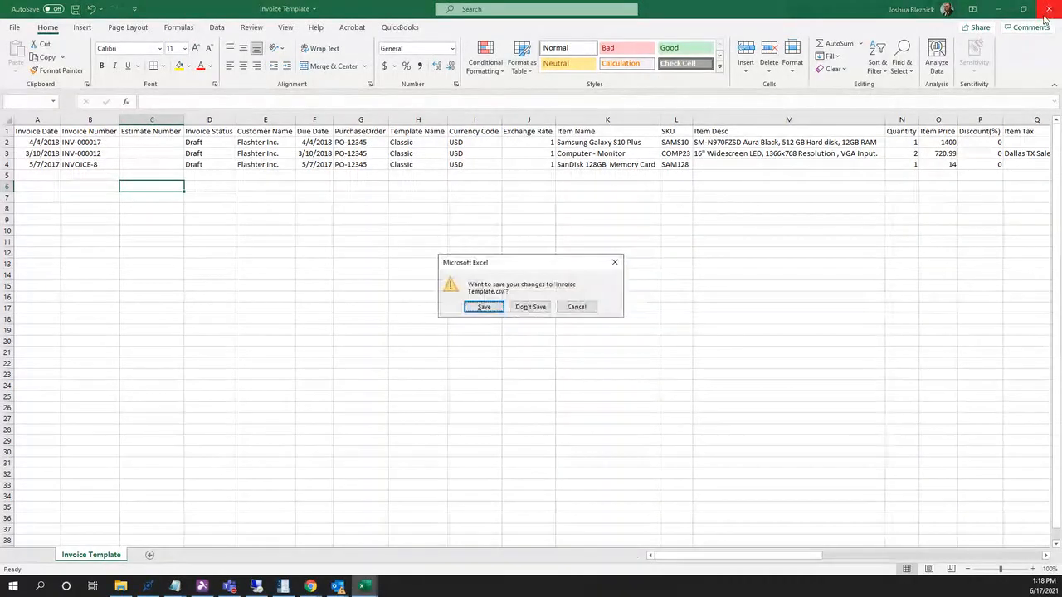
{"action": "left_click", "coordinate": [528, 306]}
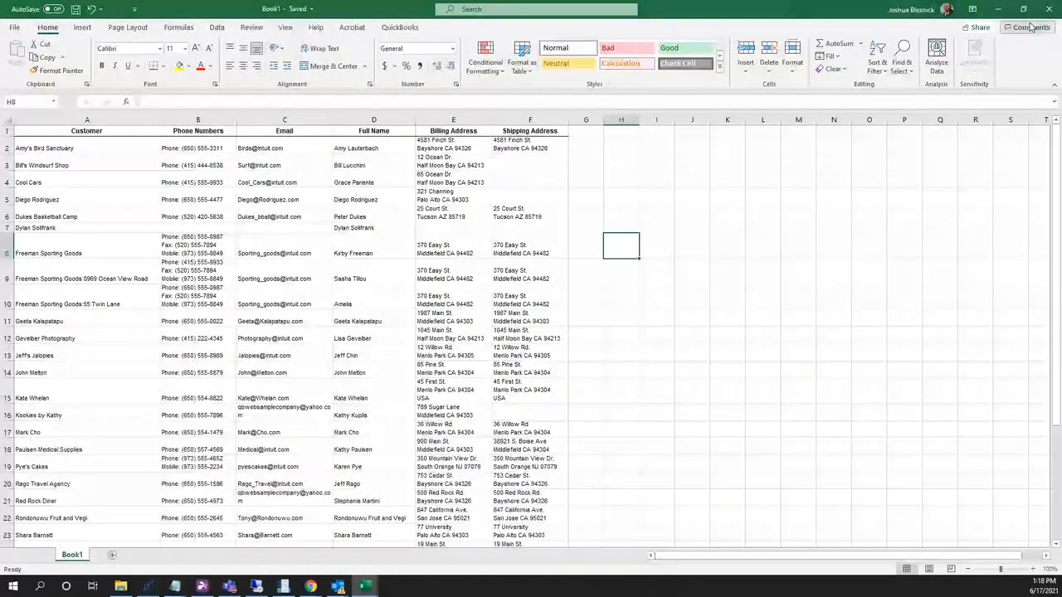
{"action": "left_click", "coordinate": [1058, 10]}
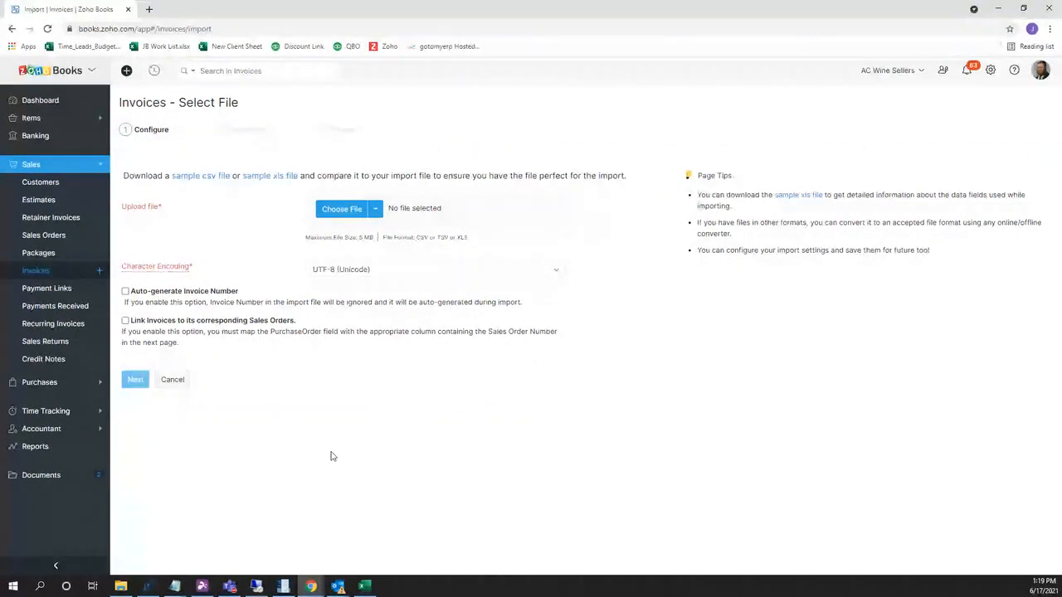
Open Reports and search the page for 'tria' to find Trial Balance.
{"action": "left_click", "coordinate": [61, 450]}
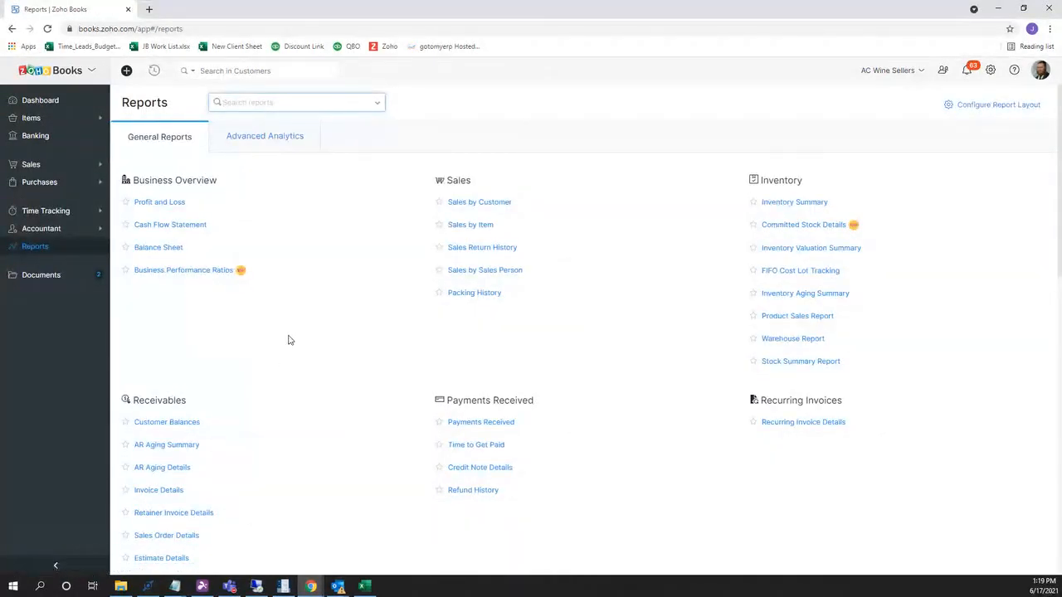
{"action": "key", "text": "ctrl+f"}
{"action": "type", "text": "tria"}
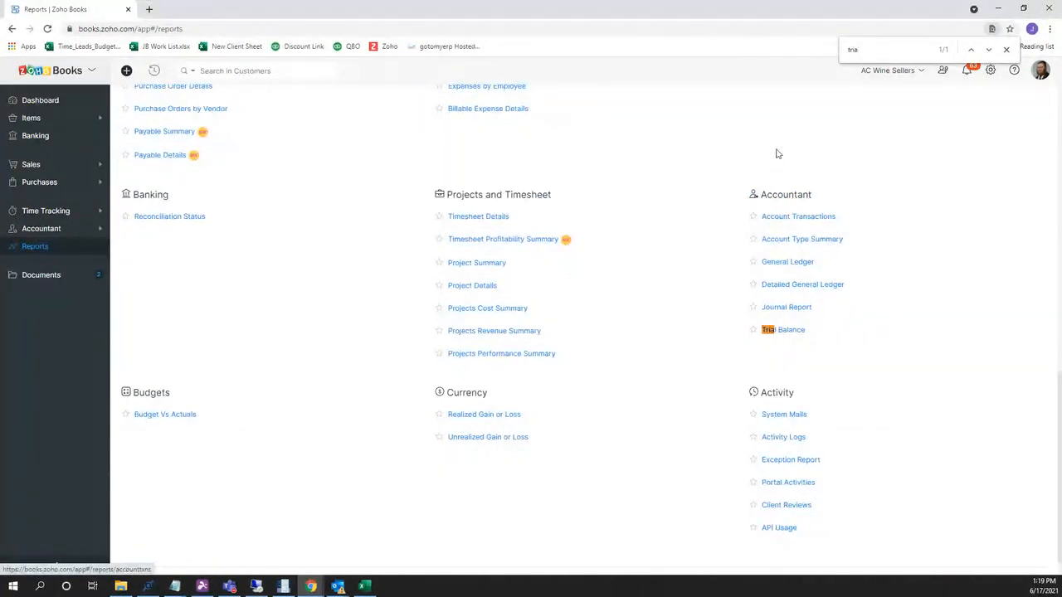
Open the Trial Balance report and scroll through its account balances.
{"action": "left_click", "coordinate": [786, 334]}
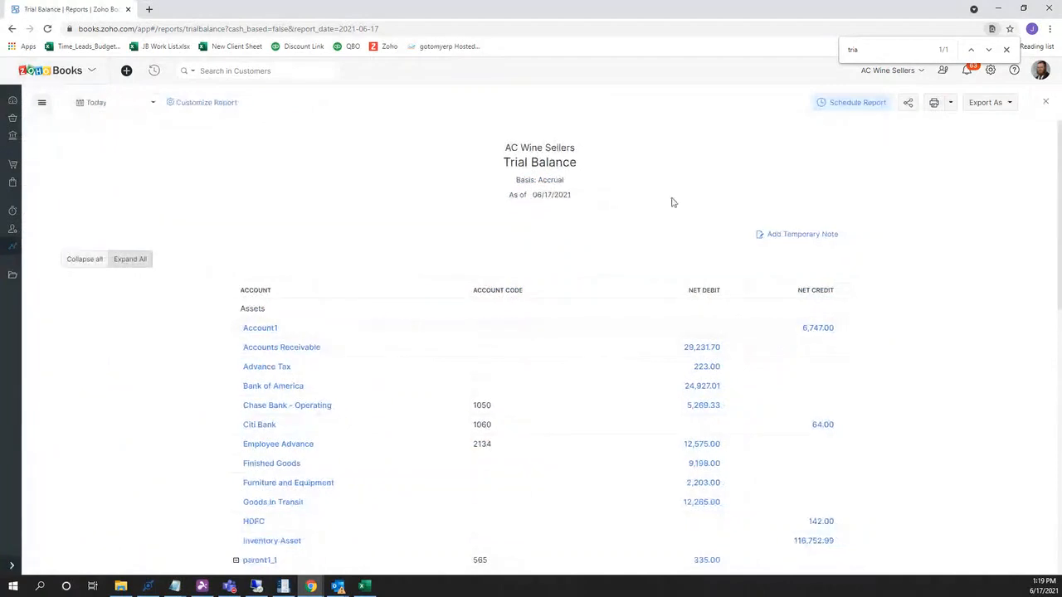
{"action": "scroll", "coordinate": [670, 197], "scroll_direction": "down", "scroll_amount": 2}
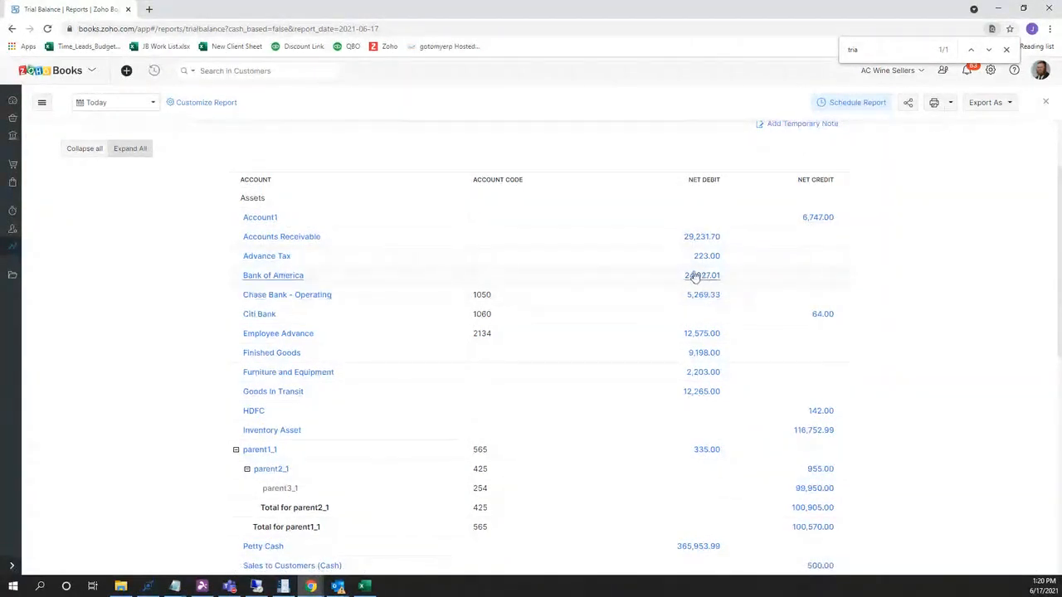
{"action": "scroll", "coordinate": [685, 288], "scroll_direction": "down", "scroll_amount": 1}
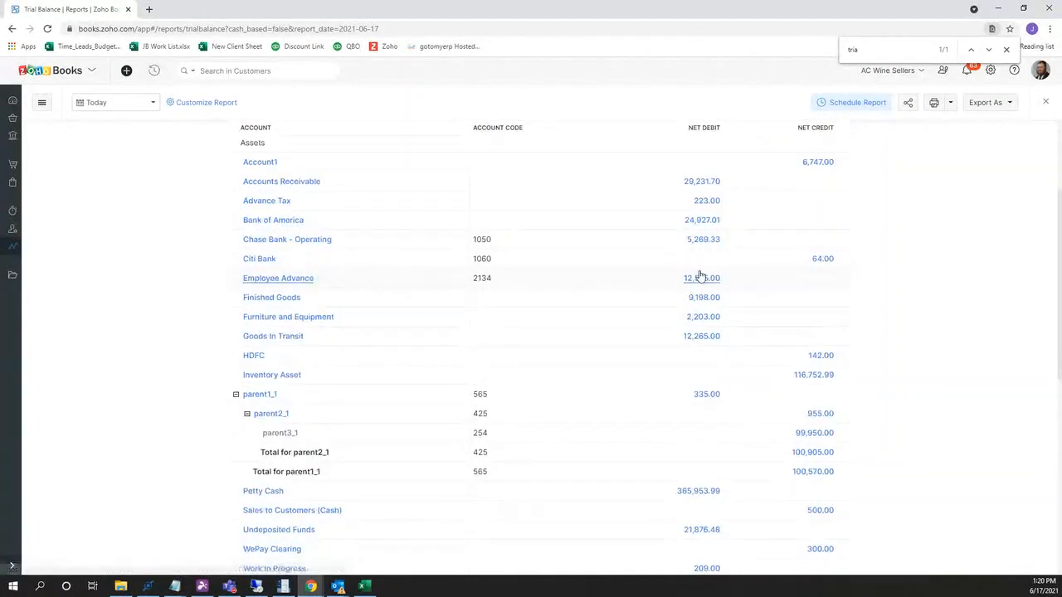
{"action": "scroll", "coordinate": [702, 277], "scroll_direction": "down", "scroll_amount": 1}
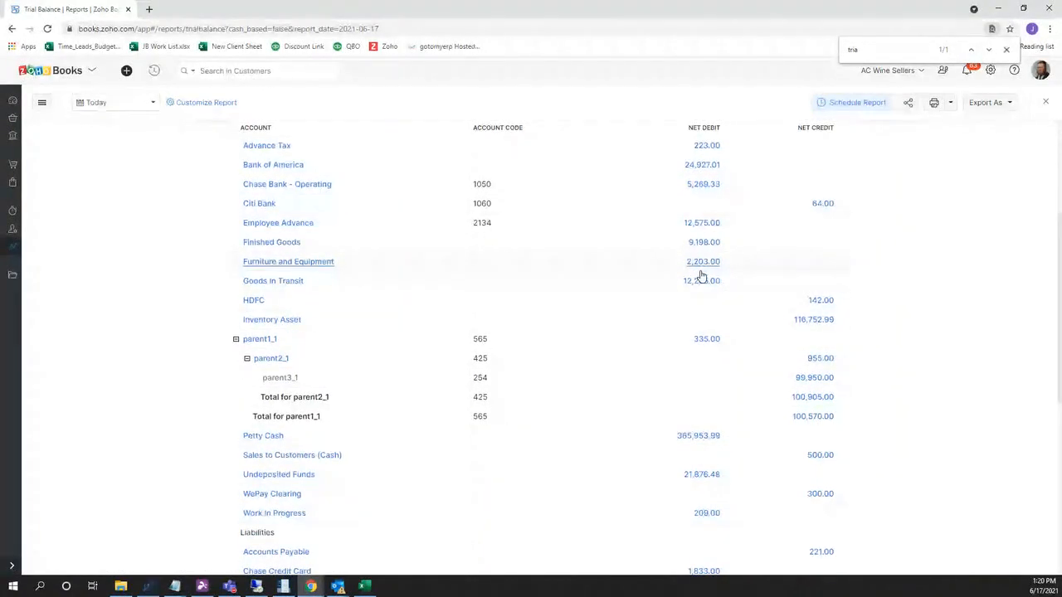
{"action": "scroll", "coordinate": [701, 277], "scroll_direction": "up", "scroll_amount": 1}
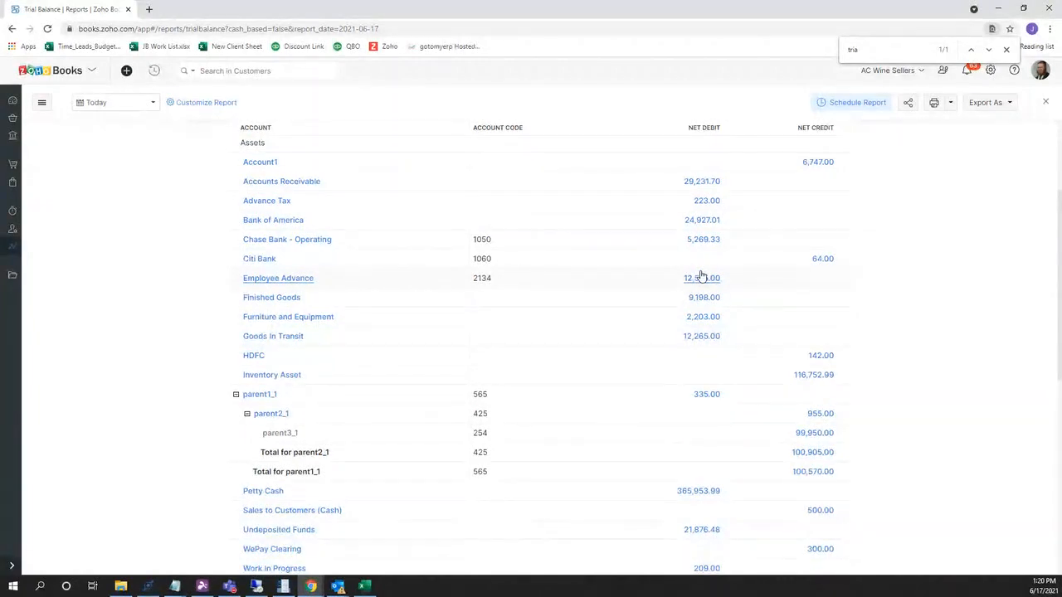
{"action": "scroll", "coordinate": [701, 277], "scroll_direction": "up", "scroll_amount": 1}
{"action": "scroll", "coordinate": [701, 276], "scroll_direction": "up", "scroll_amount": 2}
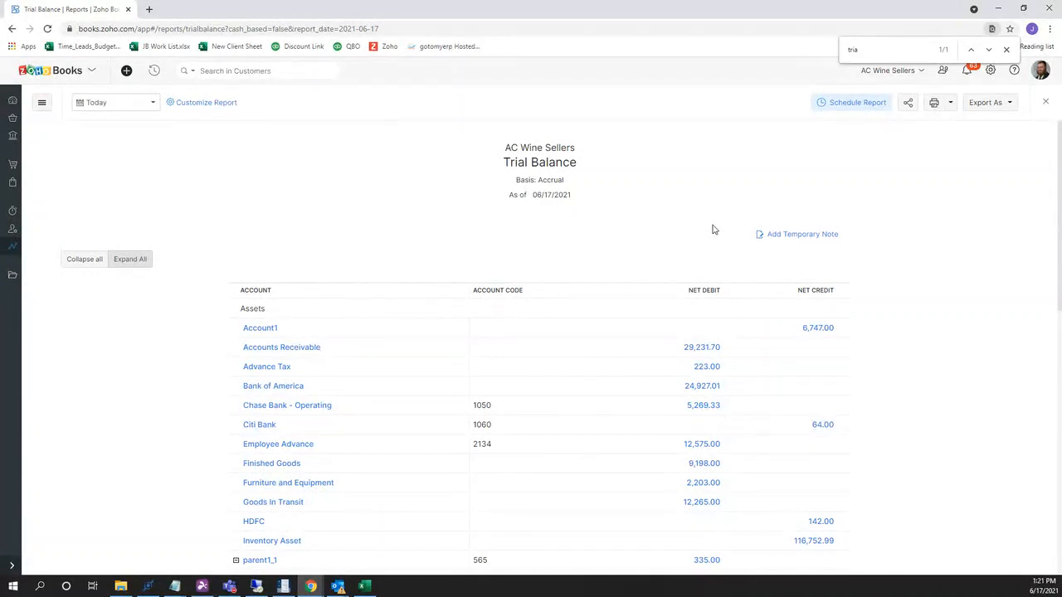
{"action": "scroll", "coordinate": [712, 229], "scroll_direction": "down", "scroll_amount": 1}
{"action": "scroll", "coordinate": [716, 222], "scroll_direction": "up", "scroll_amount": 1}
Go to Items > Items and open the 10 Yellow item's details.
{"action": "left_click", "coordinate": [11, 252]}
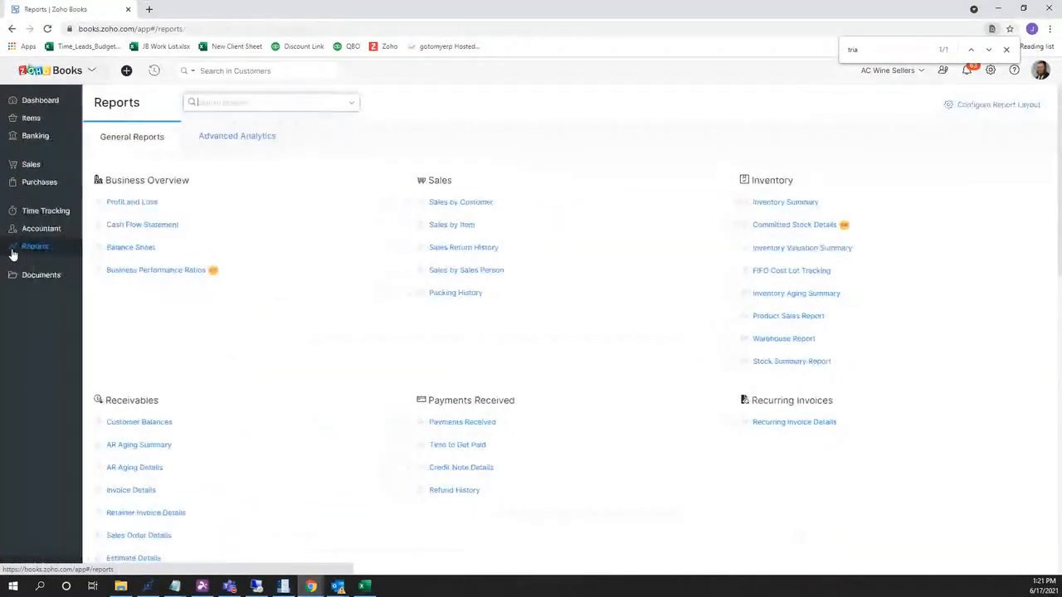
{"action": "left_click", "coordinate": [66, 120]}
{"action": "left_click", "coordinate": [32, 153]}
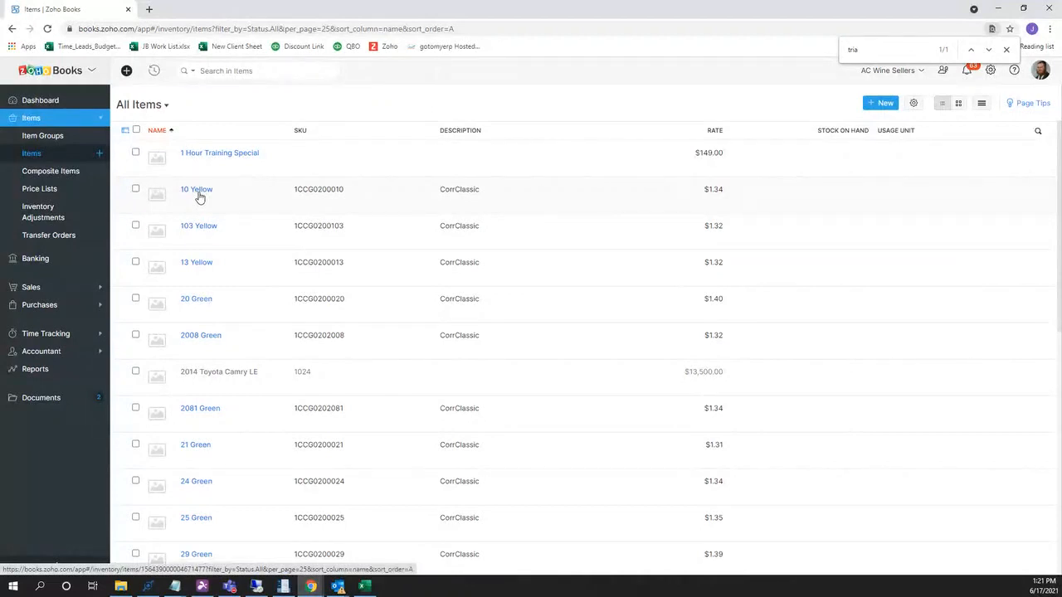
{"action": "left_click", "coordinate": [201, 191]}
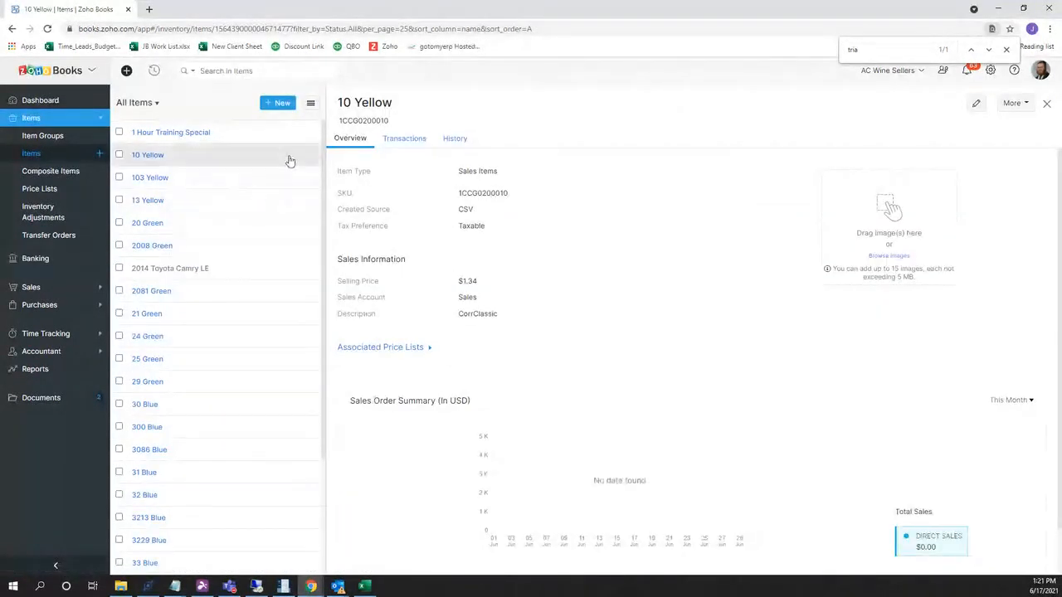
{"action": "left_click", "coordinate": [977, 106]}
{"action": "scroll", "coordinate": [506, 214], "scroll_direction": "down", "scroll_amount": 3}
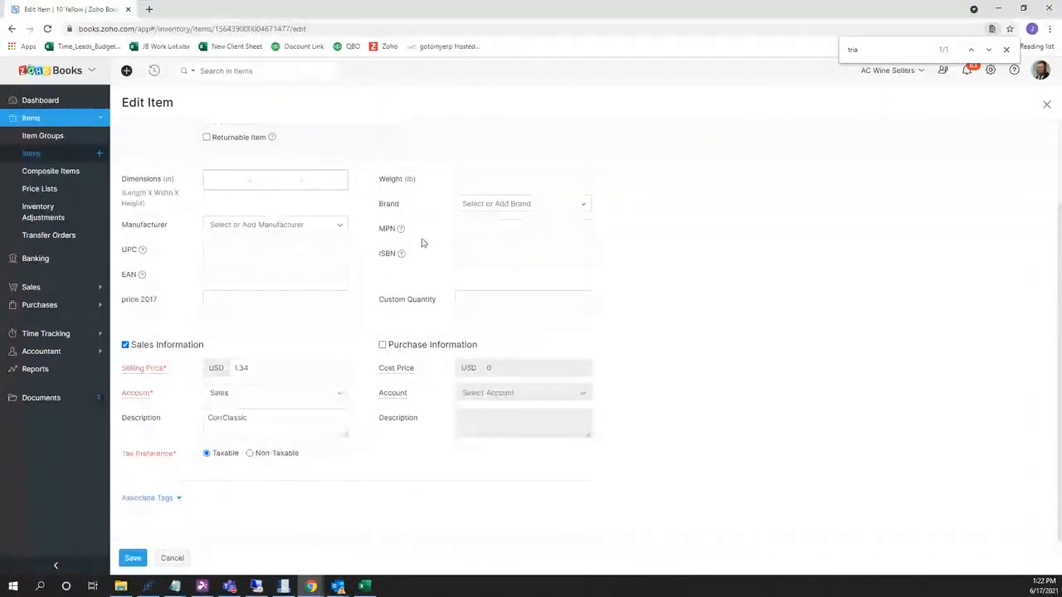
{"action": "left_click", "coordinate": [231, 394]}
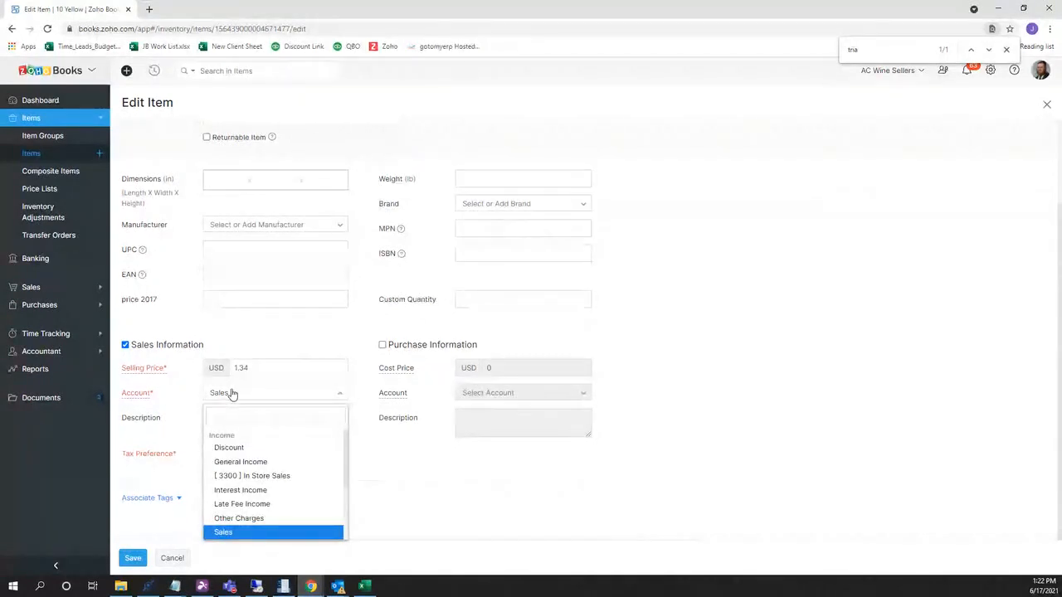
{"action": "left_click", "coordinate": [231, 394]}
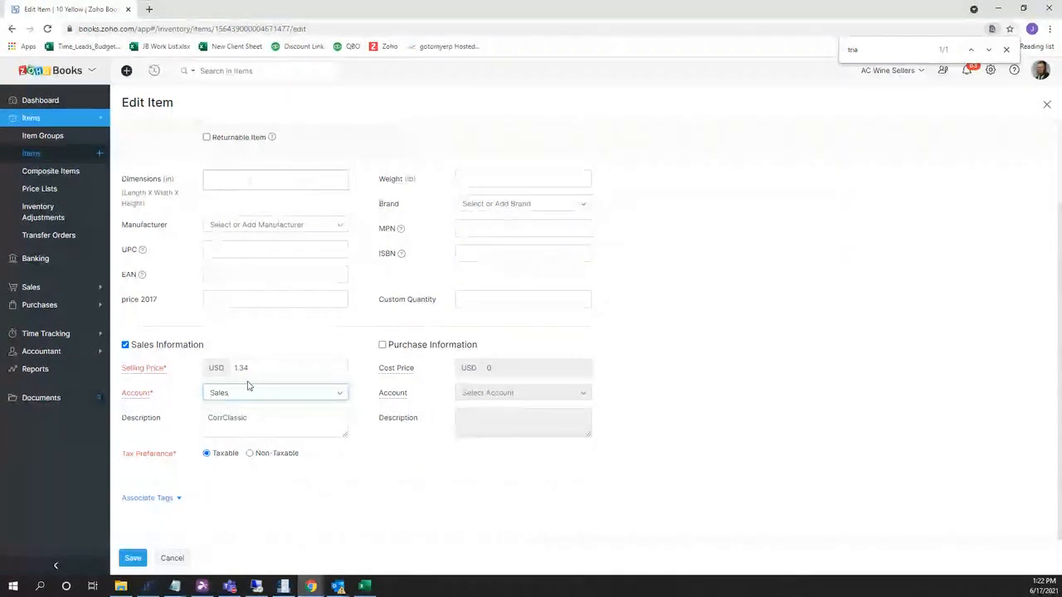
{"action": "left_click", "coordinate": [296, 396]}
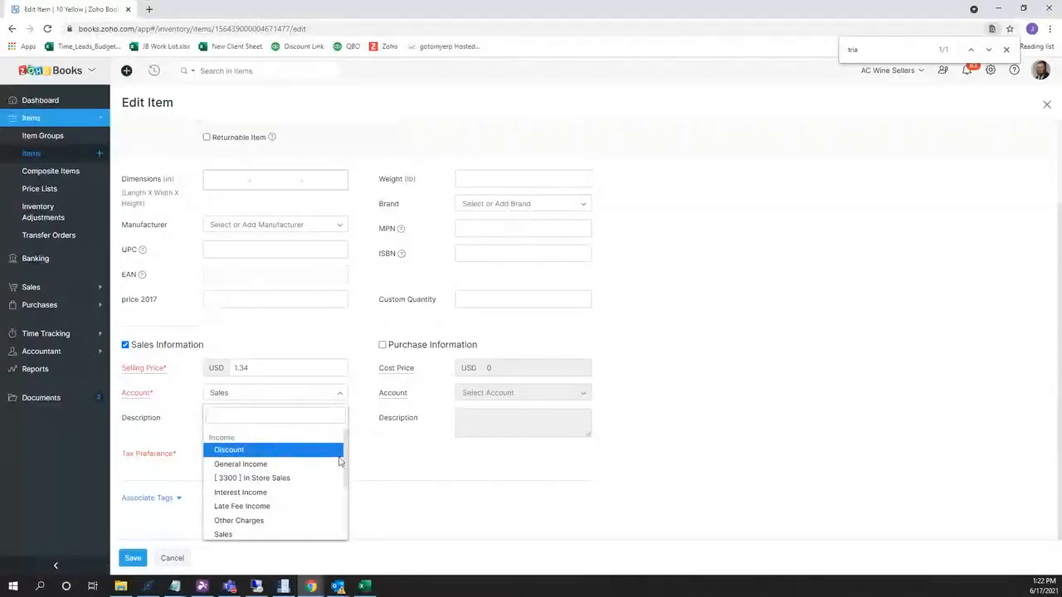
{"action": "left_click", "coordinate": [195, 499]}
{"action": "left_click", "coordinate": [172, 558]}
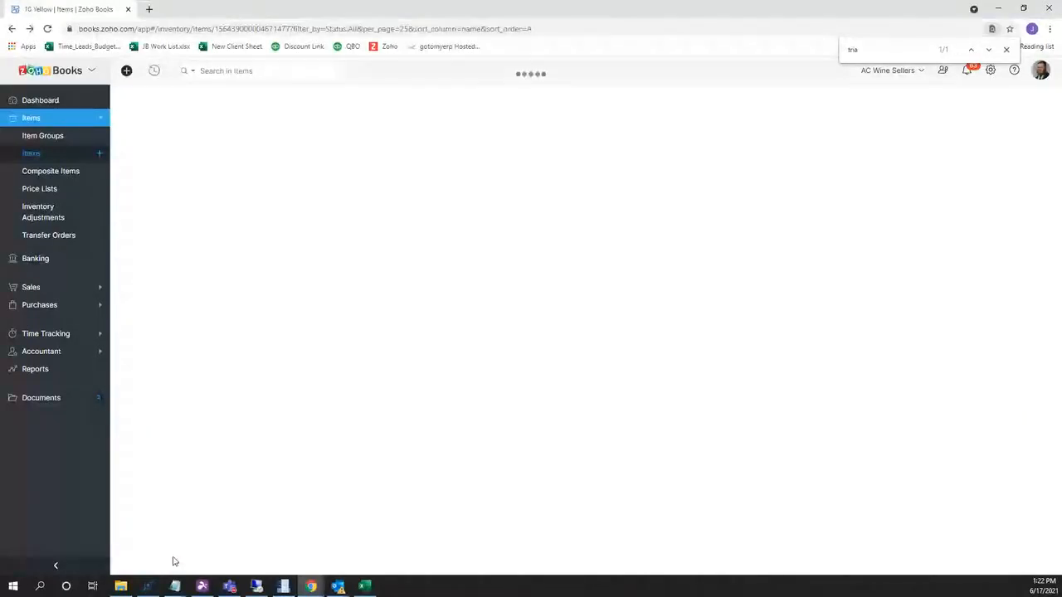